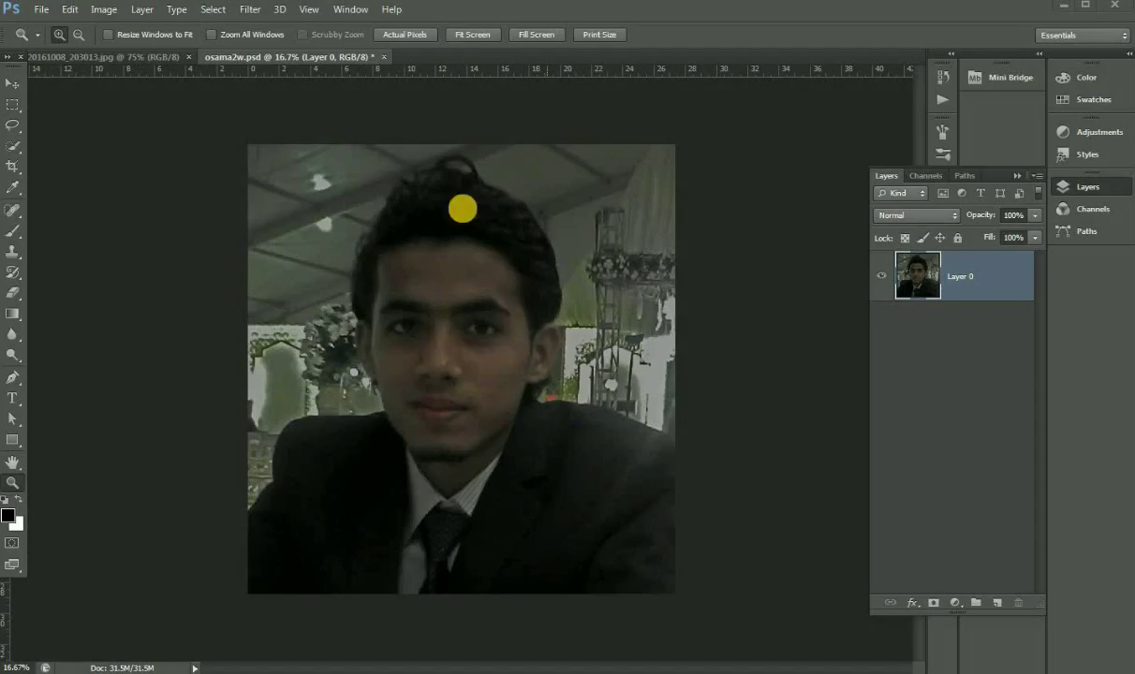
Duplicate Layer 0 to create Layer 0 copy.
left_click(146, 9)
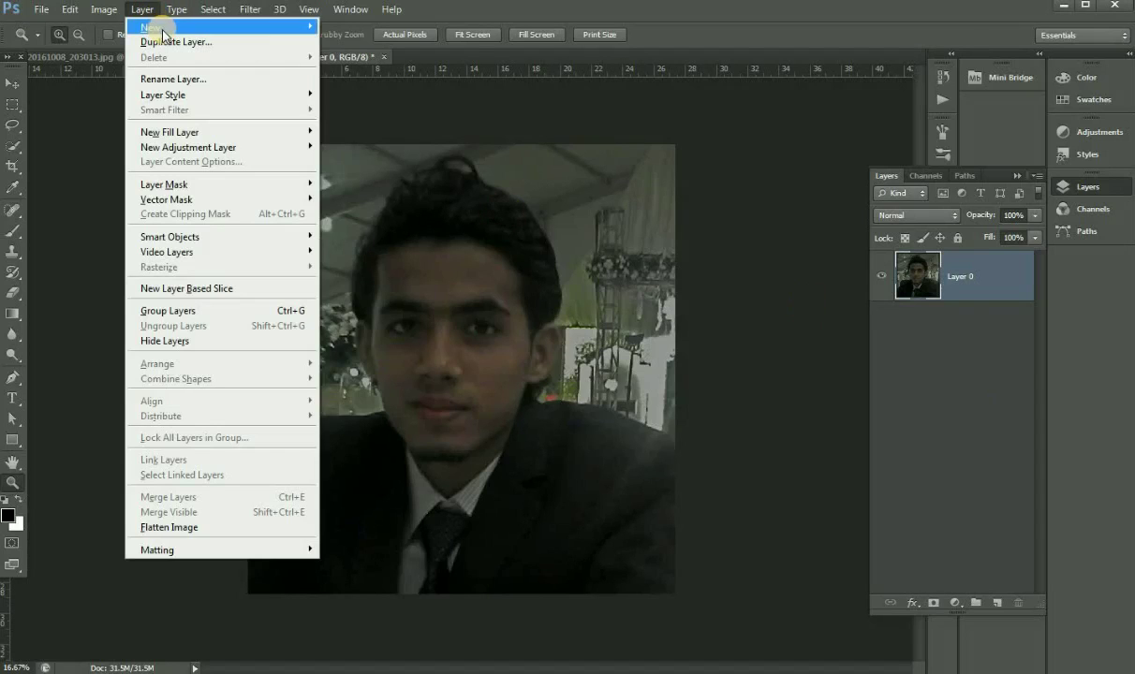
left_click(159, 41)
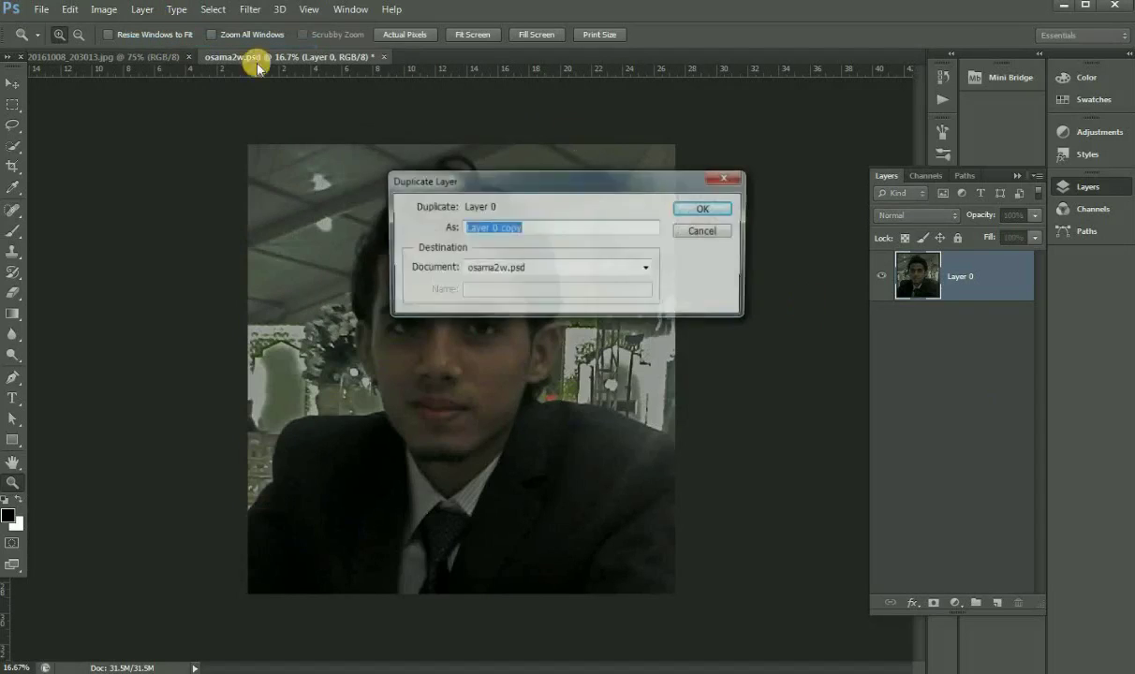
left_click(698, 209)
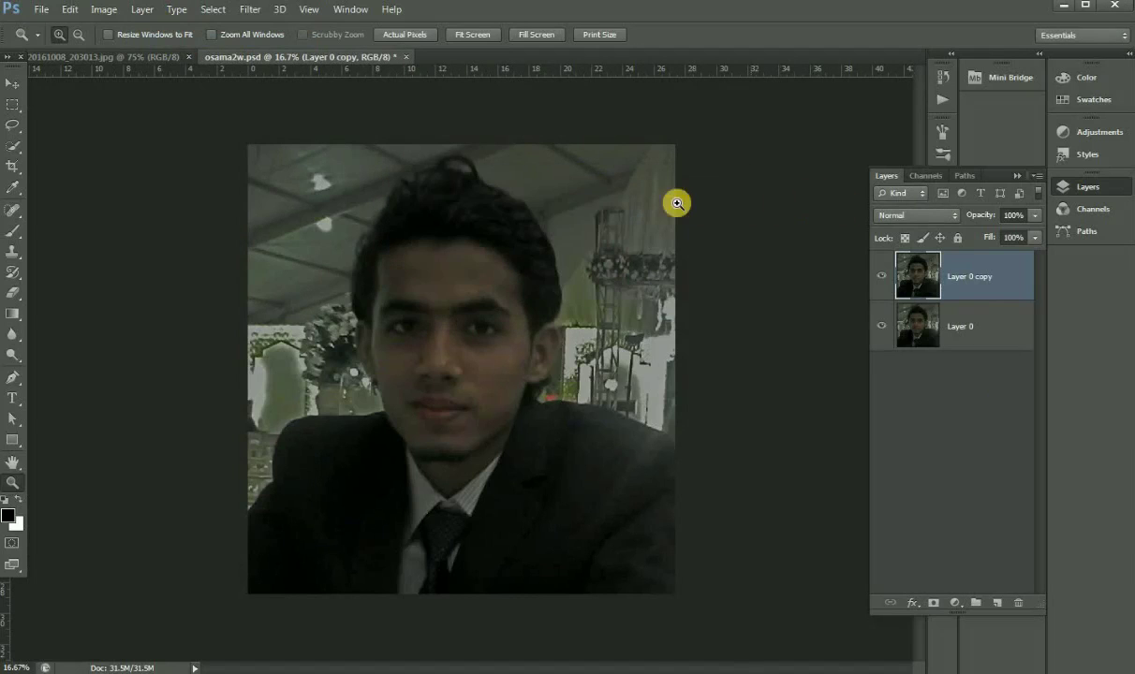
Start a new empty layer but cancel without creating it.
left_click(142, 12)
mouse_move(187, 26)
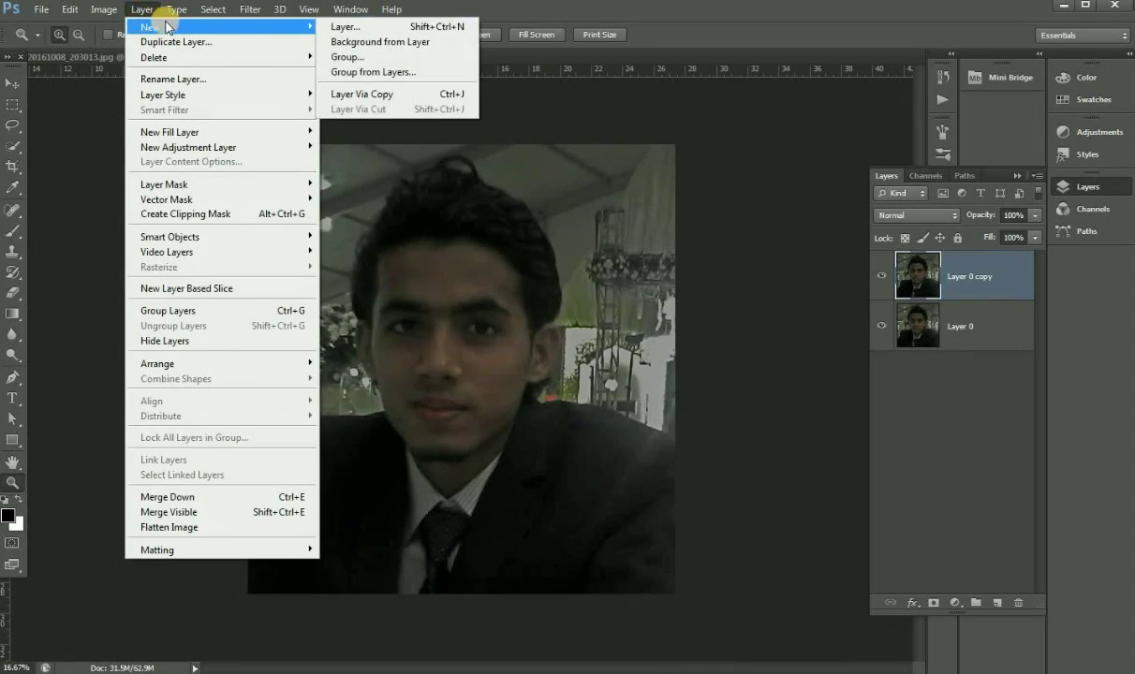
left_click(376, 26)
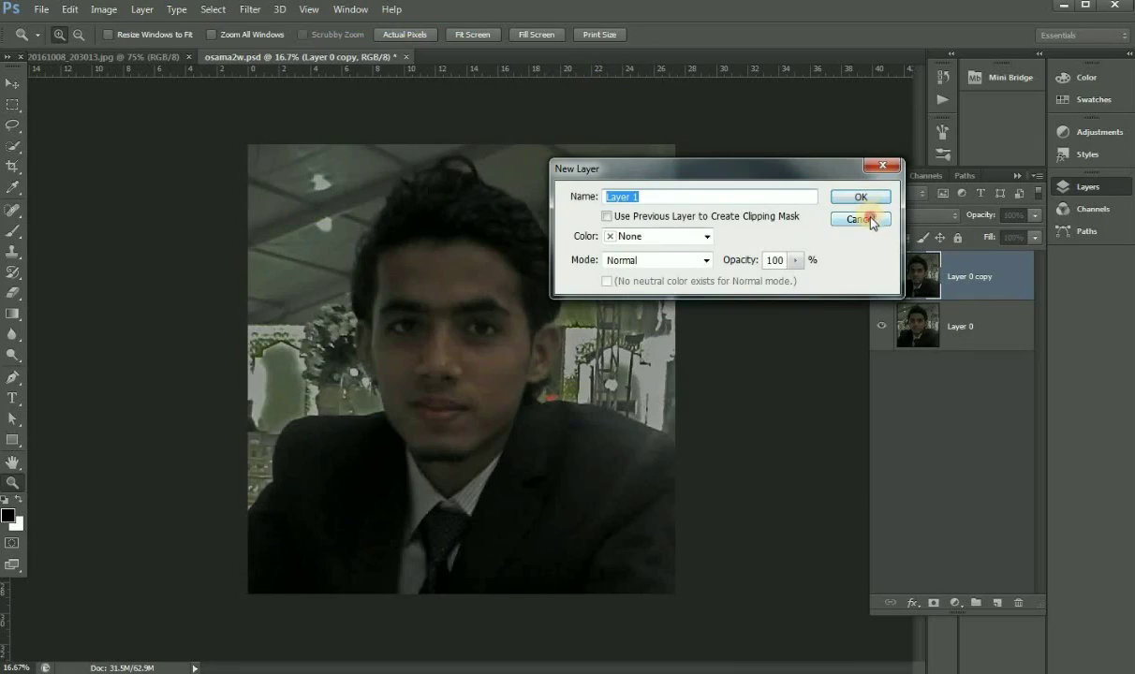
left_click(873, 220)
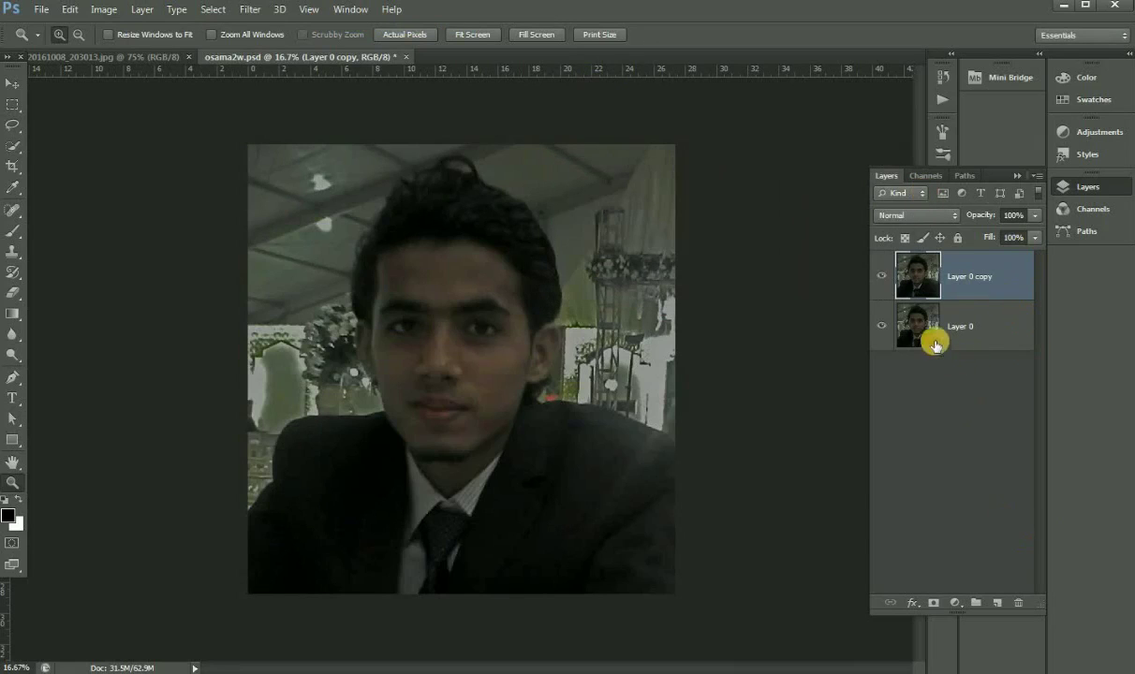
Hide the original Layer 0 and make Layer 0 copy the active layer.
left_click(918, 323)
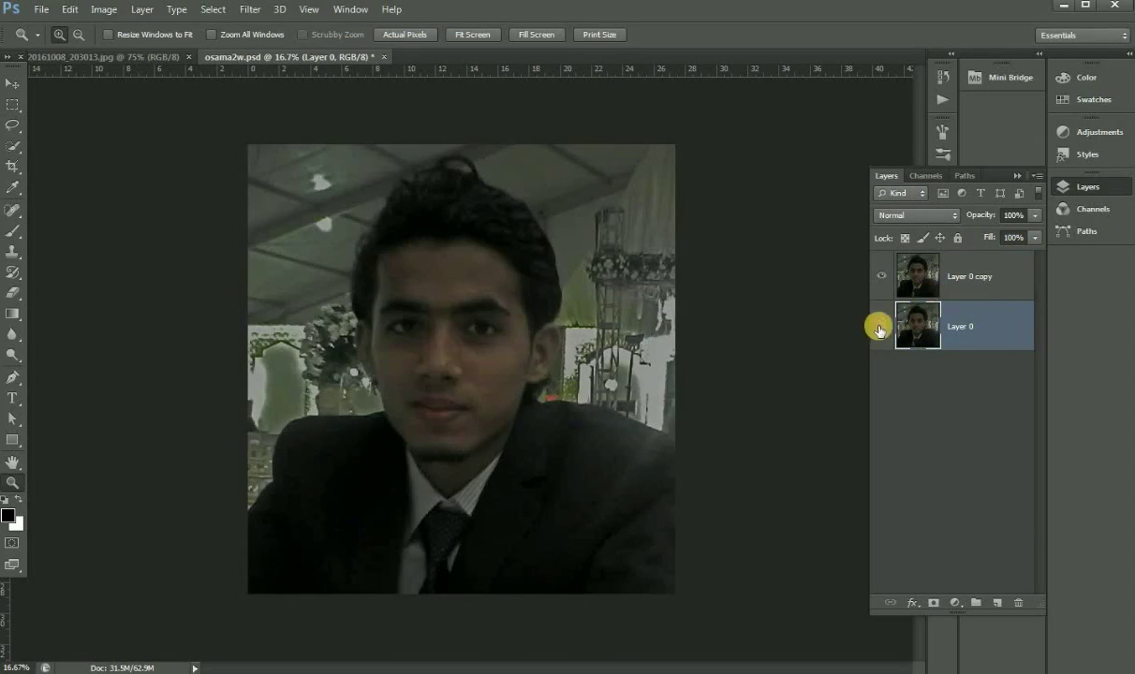
left_click(881, 326)
left_click(903, 286)
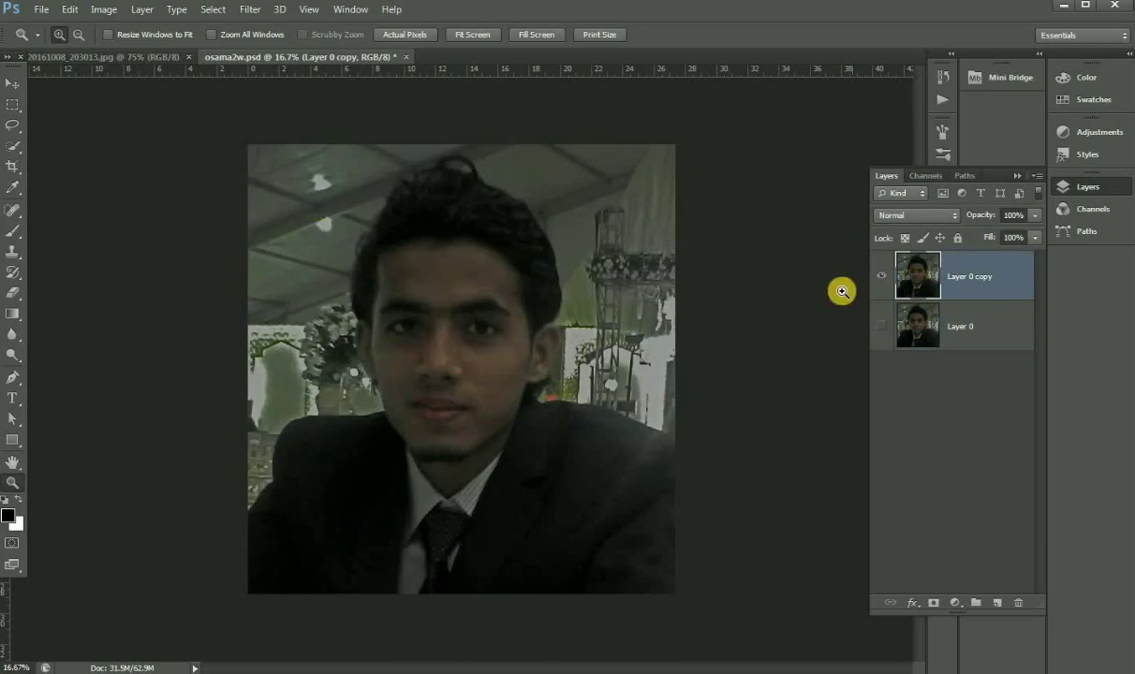
left_click(150, 11)
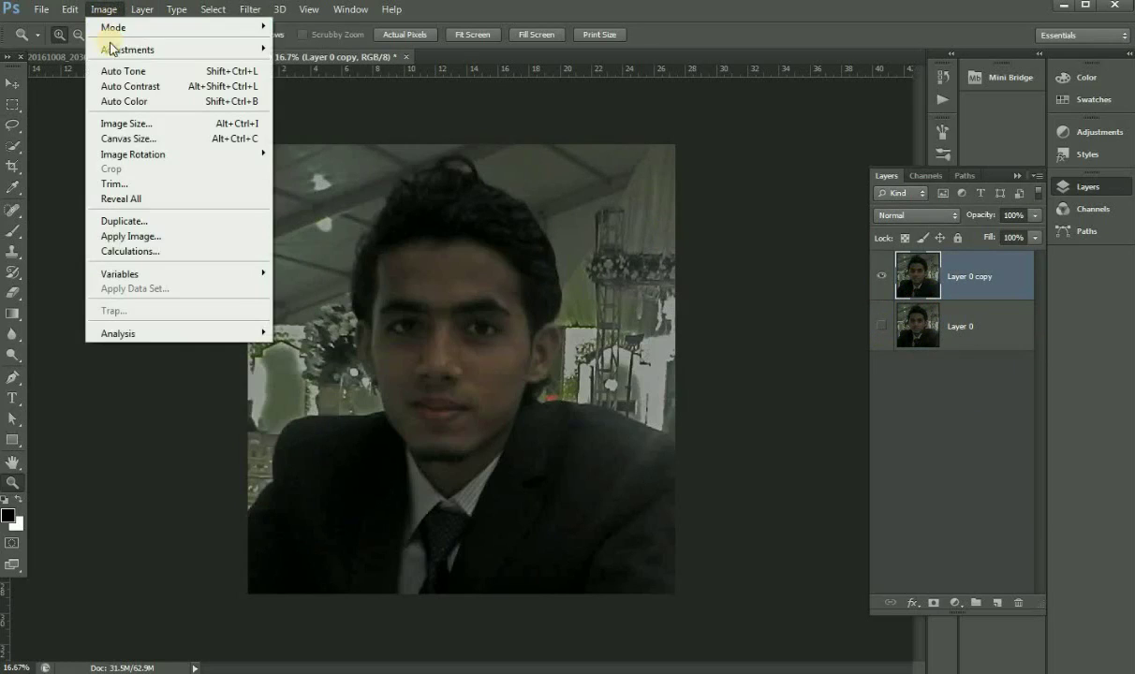
mouse_move(128, 49)
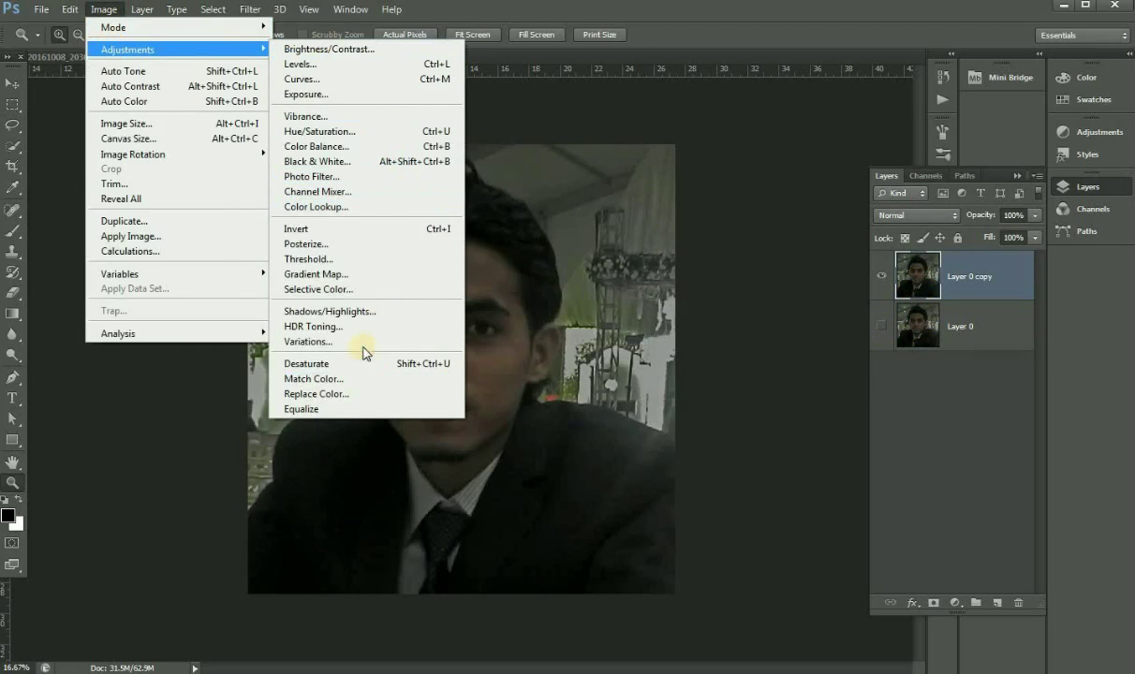
left_click(364, 312)
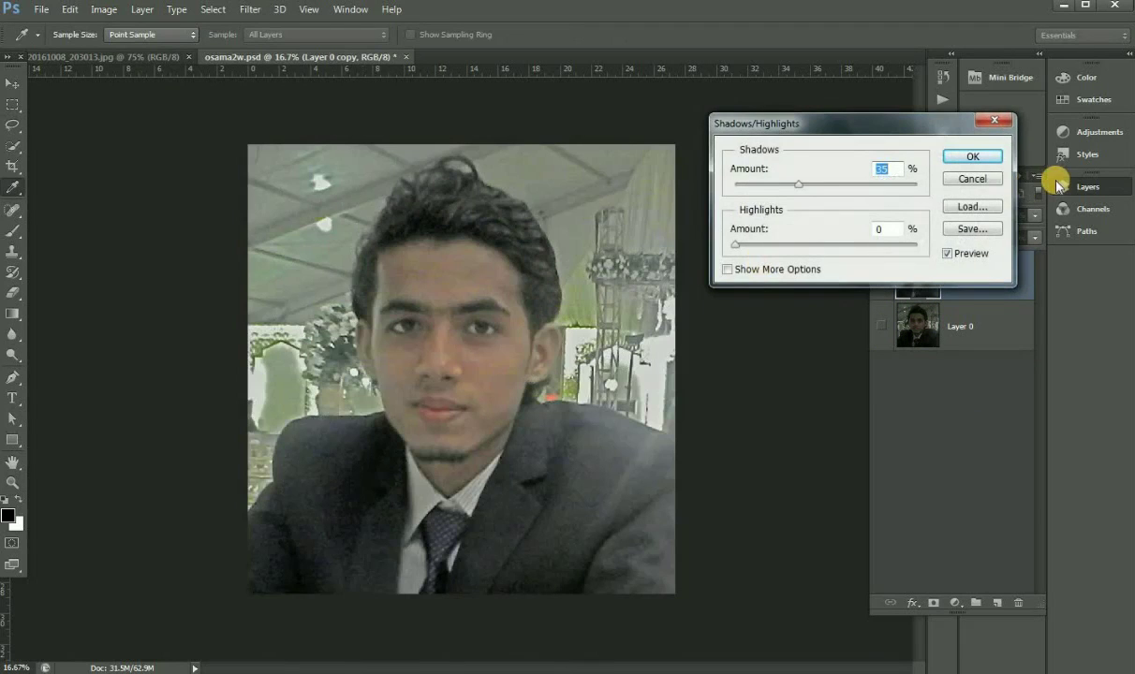
left_click_drag(797, 184, 706, 185)
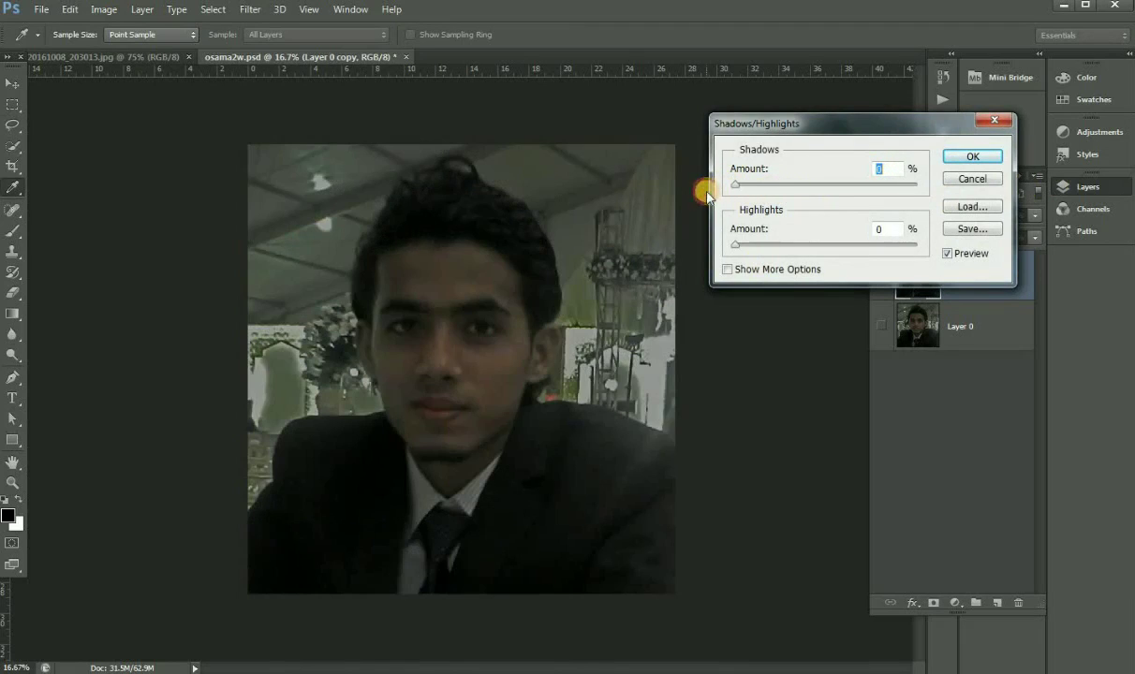
left_click_drag(735, 245, 787, 245)
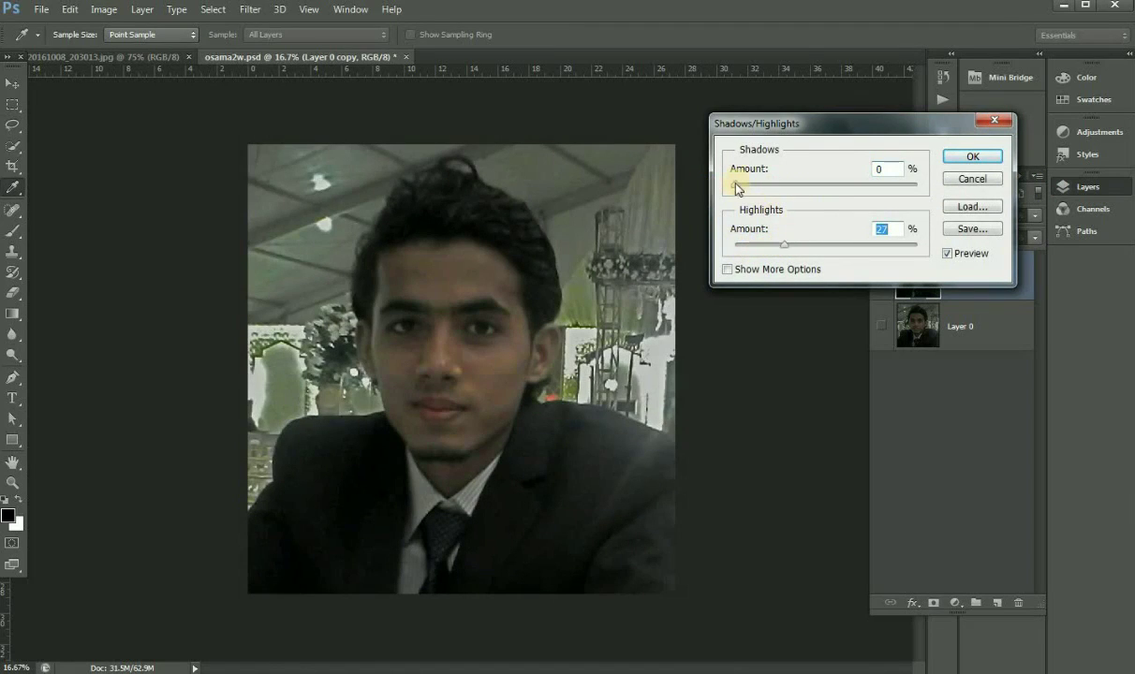
left_click_drag(736, 185, 794, 192)
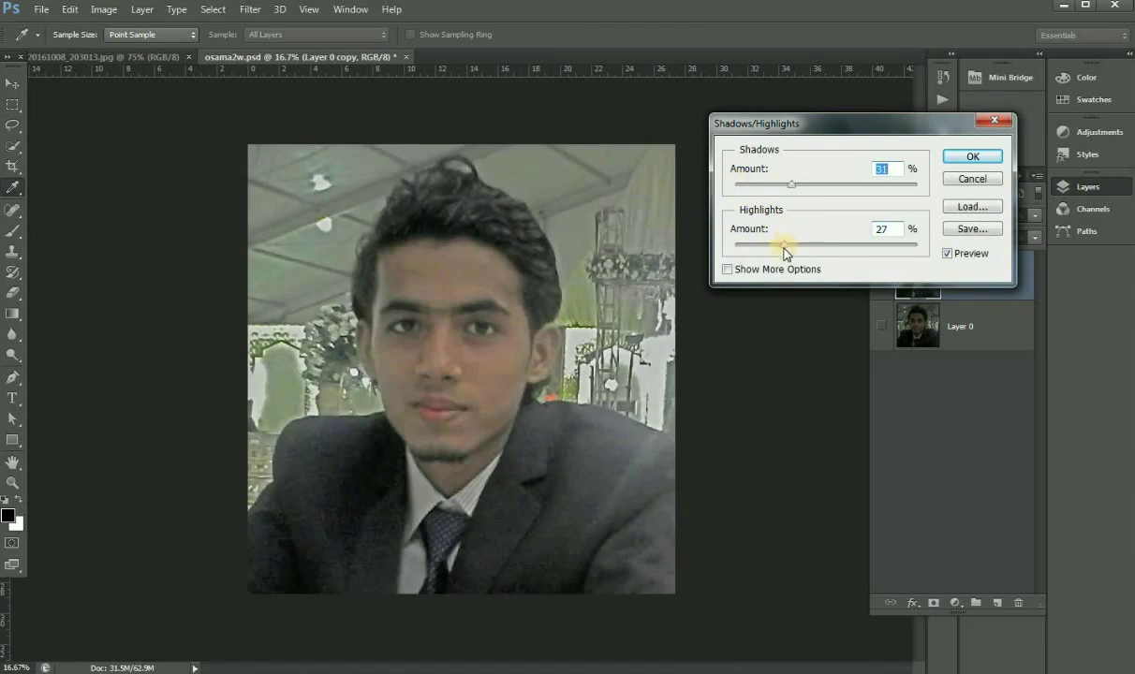
left_click_drag(786, 245, 660, 234)
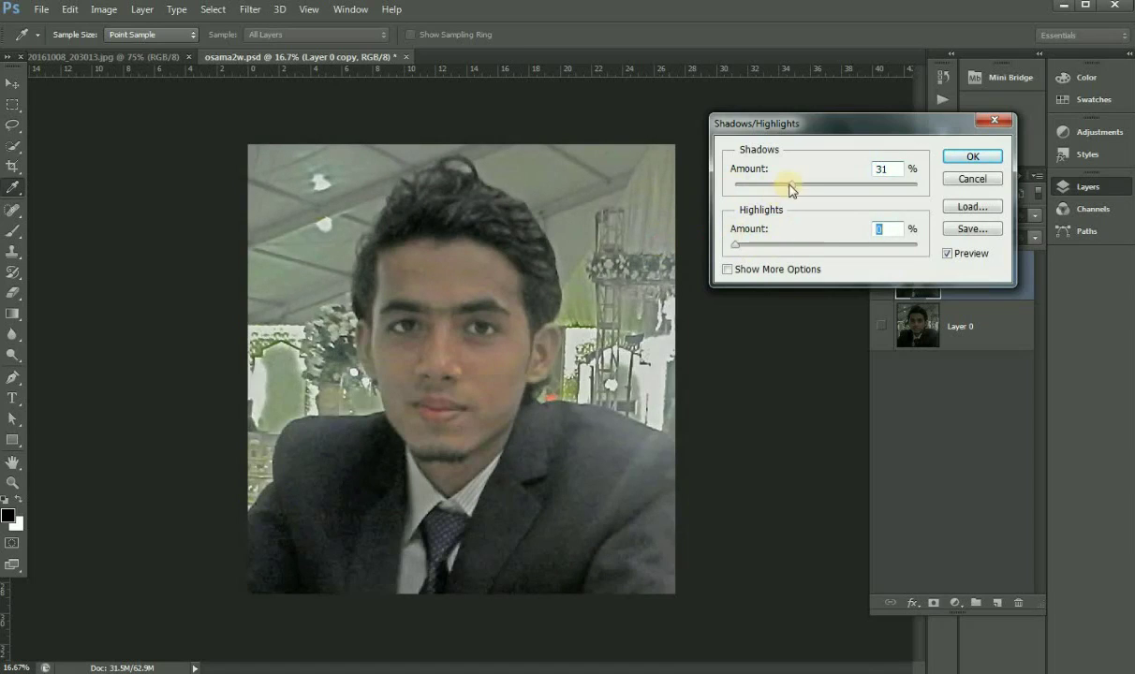
left_click_drag(790, 190, 716, 192)
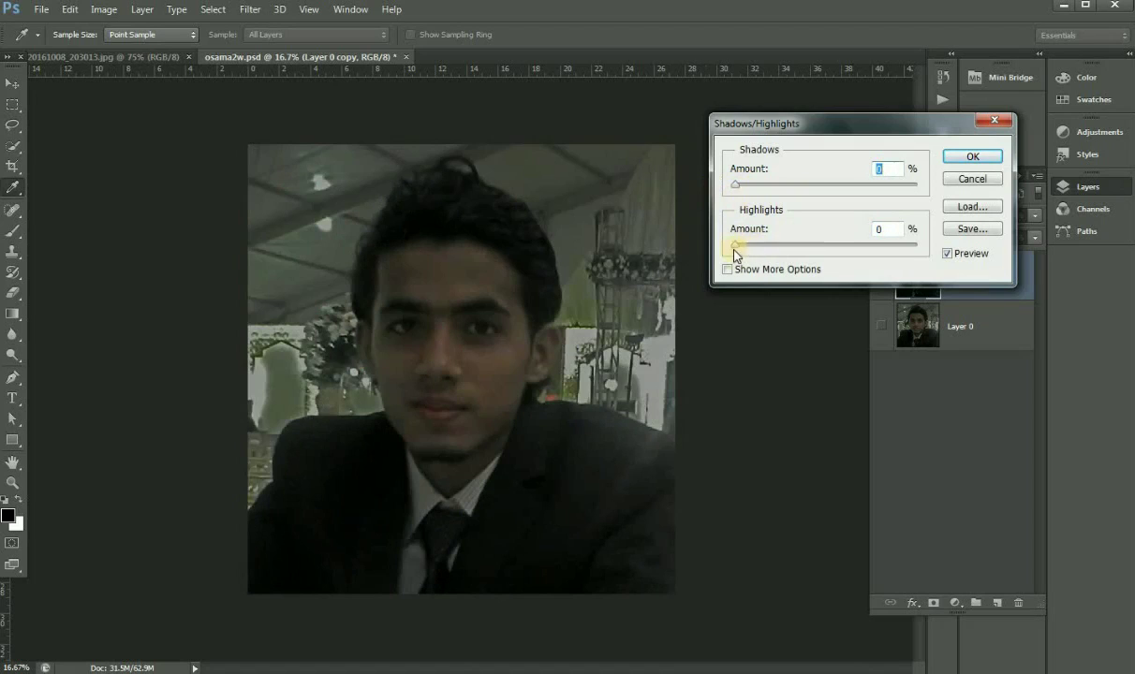
left_click(973, 156)
key("z")
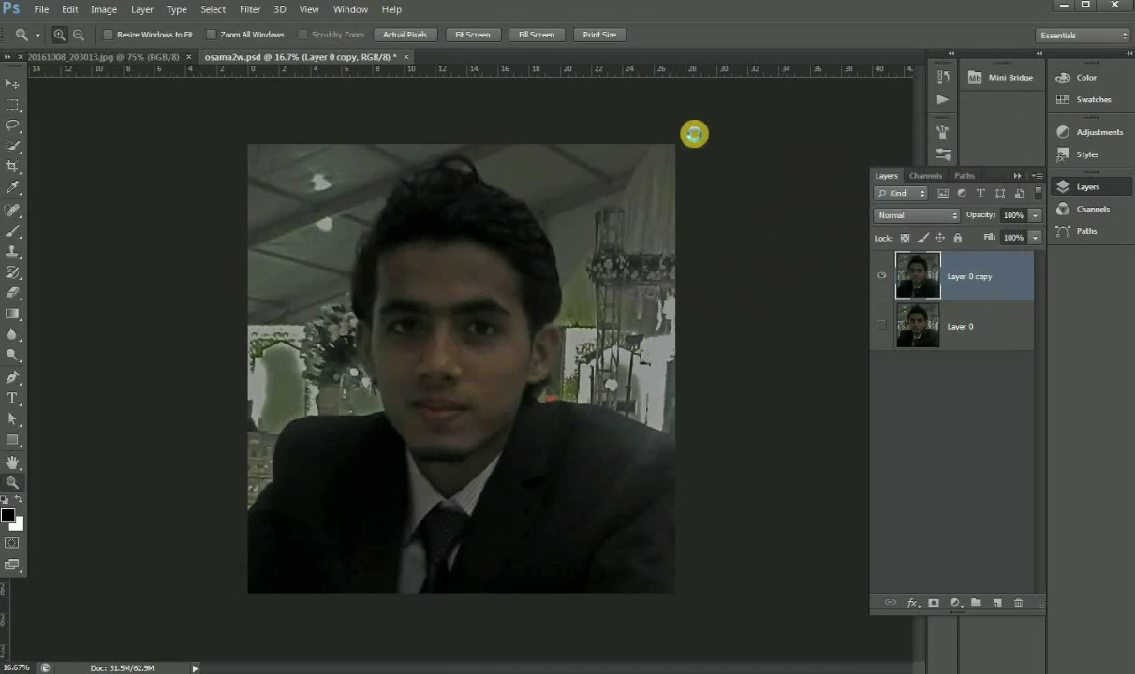
Apply Exposure +1.14 with gamma 0.98 and offset 0 to Layer 0 copy.
left_click(105, 10)
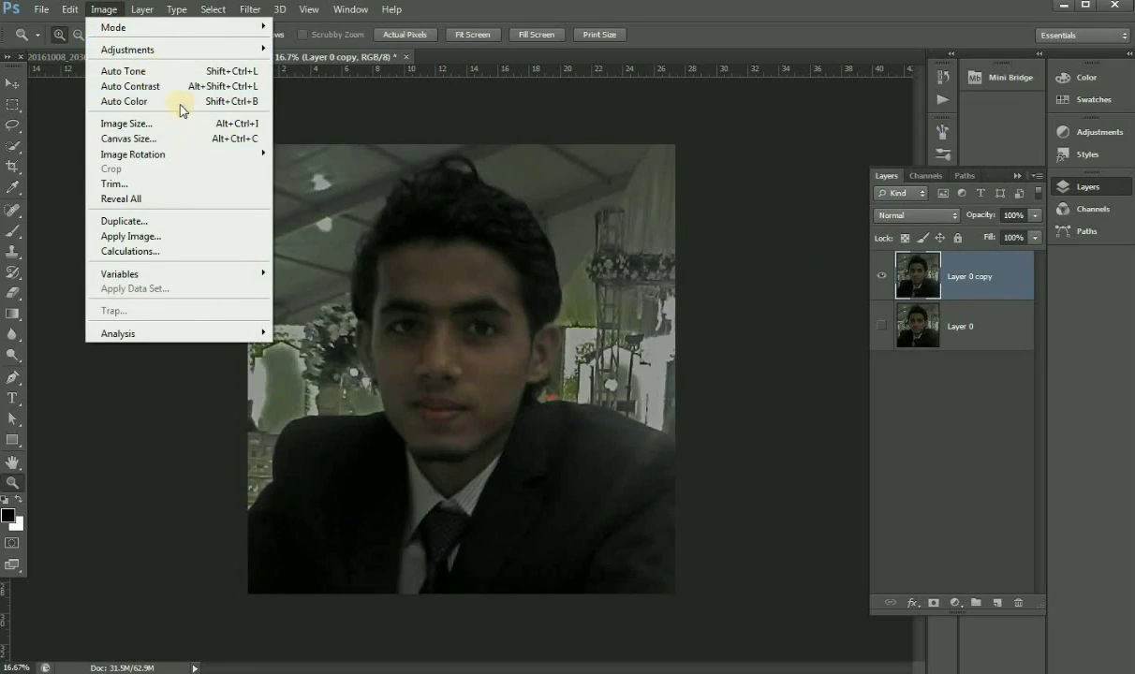
mouse_move(129, 49)
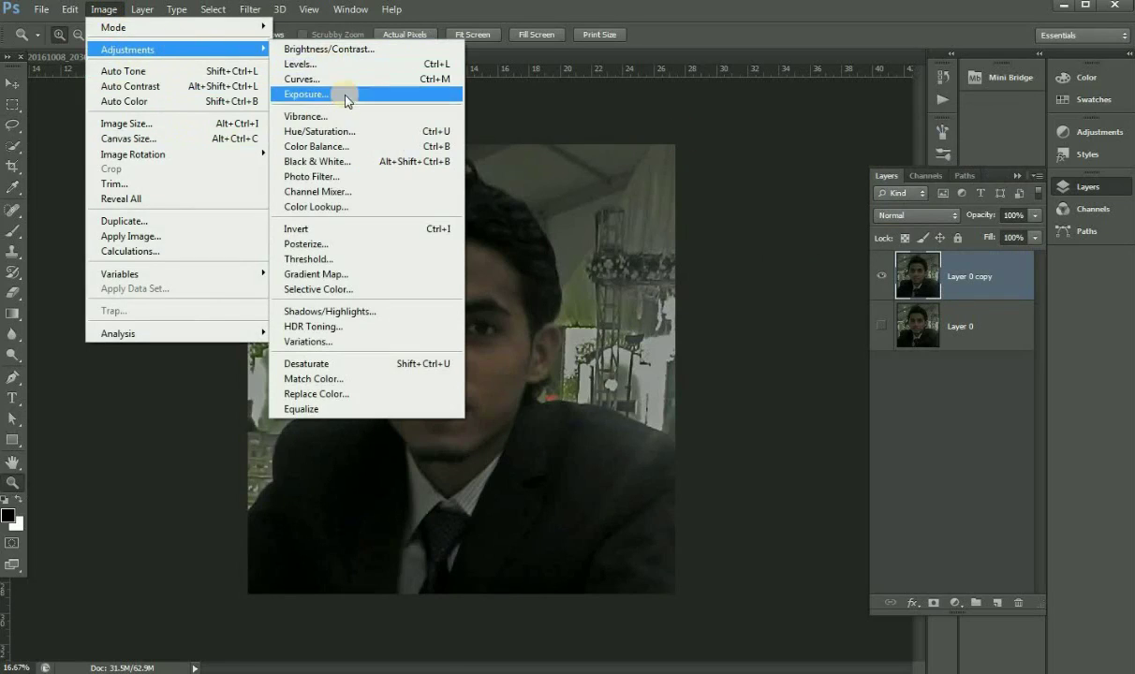
left_click(337, 95)
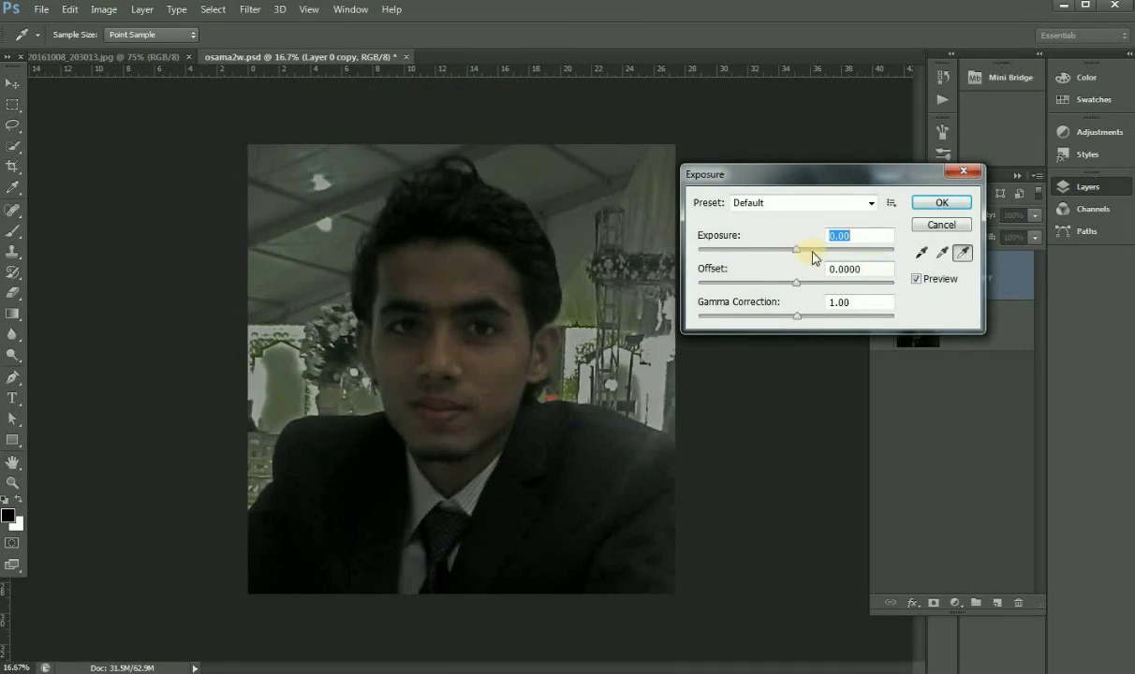
mouse_move(798, 249)
left_mouse_down()
mouse_move(779, 251)
mouse_move(795, 250)
mouse_move(795, 283)
left_mouse_up()
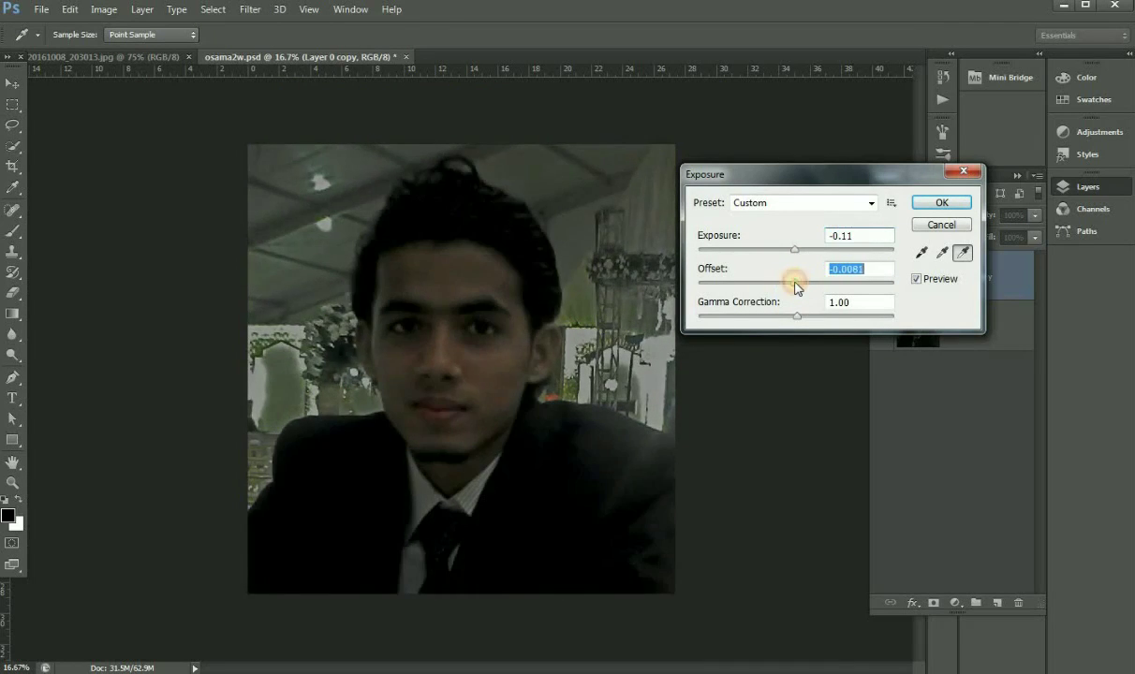
type("0")
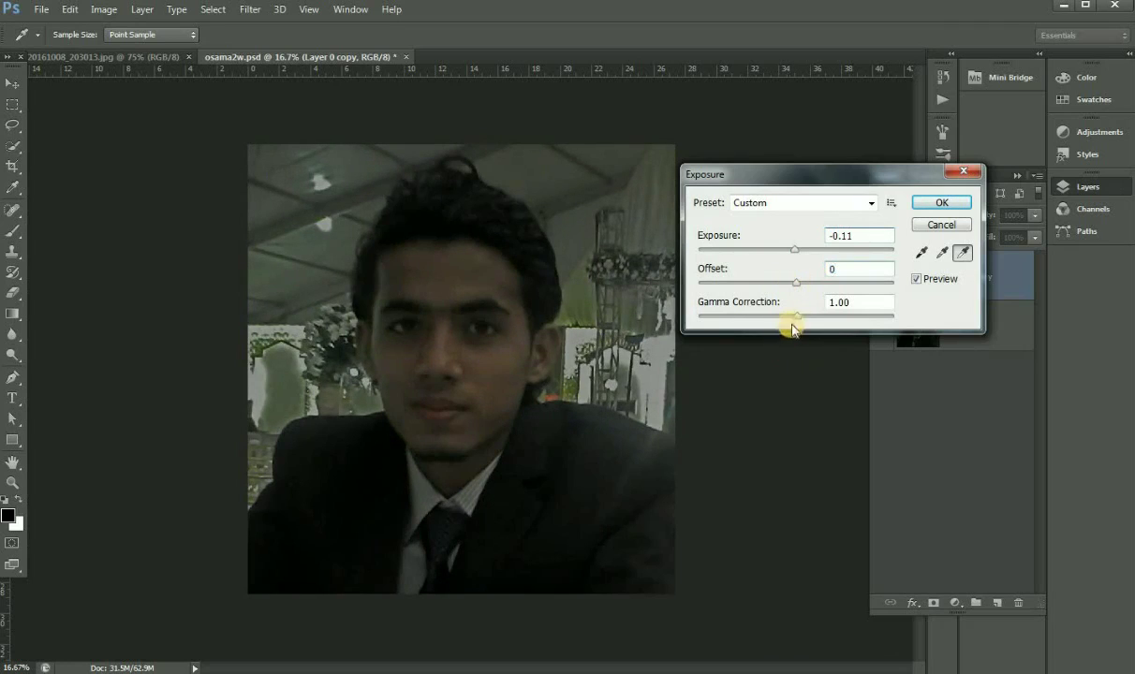
left_click_drag(799, 319, 798, 321)
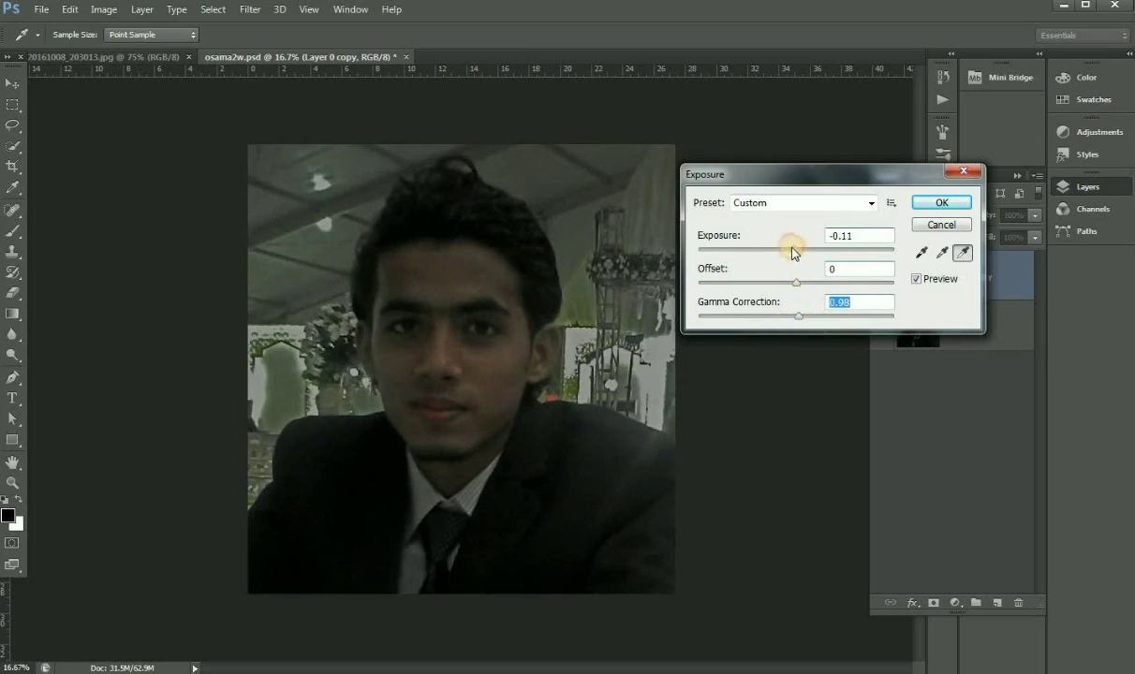
left_click_drag(792, 251, 783, 251)
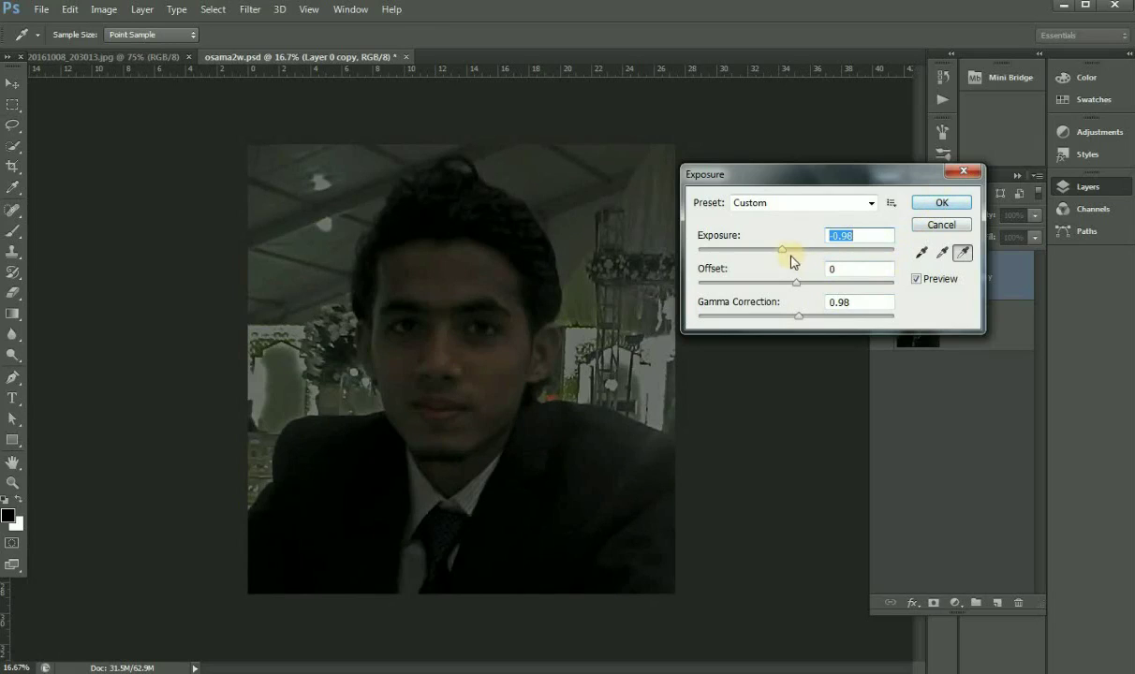
left_click_drag(782, 251, 792, 249)
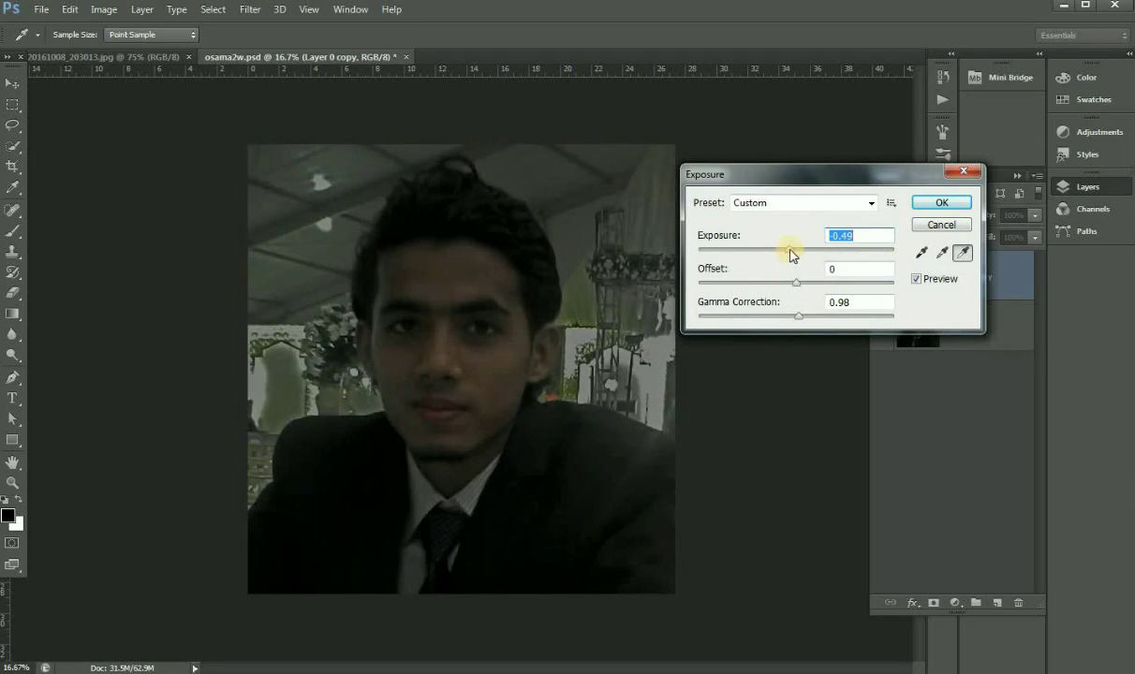
type("0")
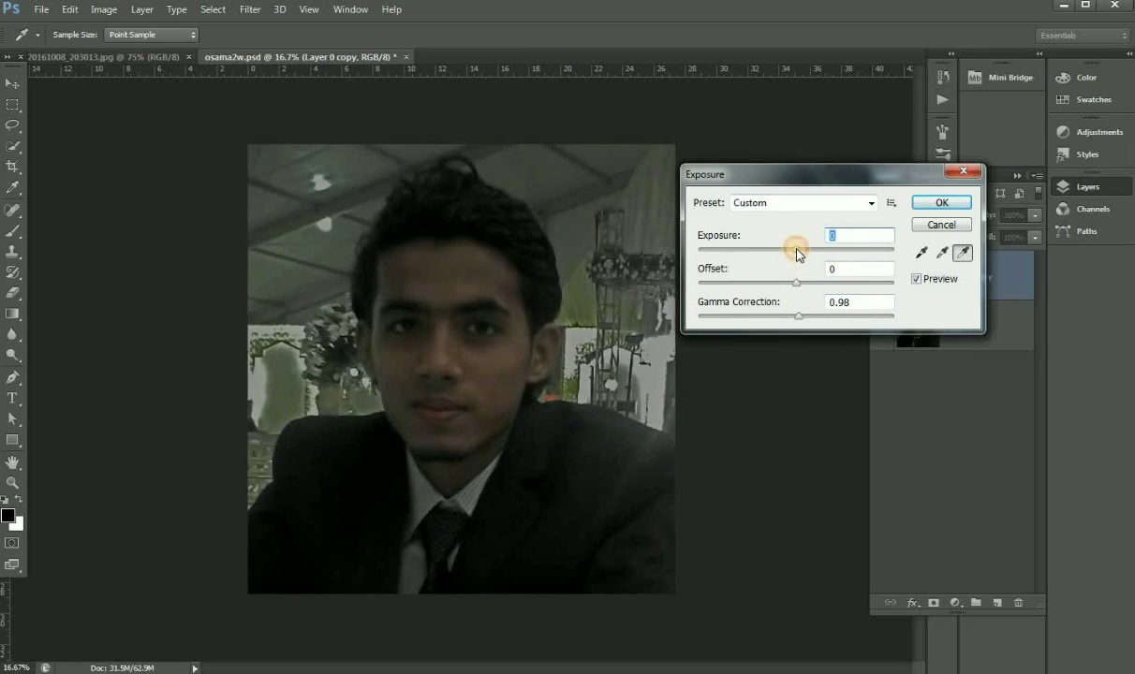
left_click_drag(797, 250, 807, 250)
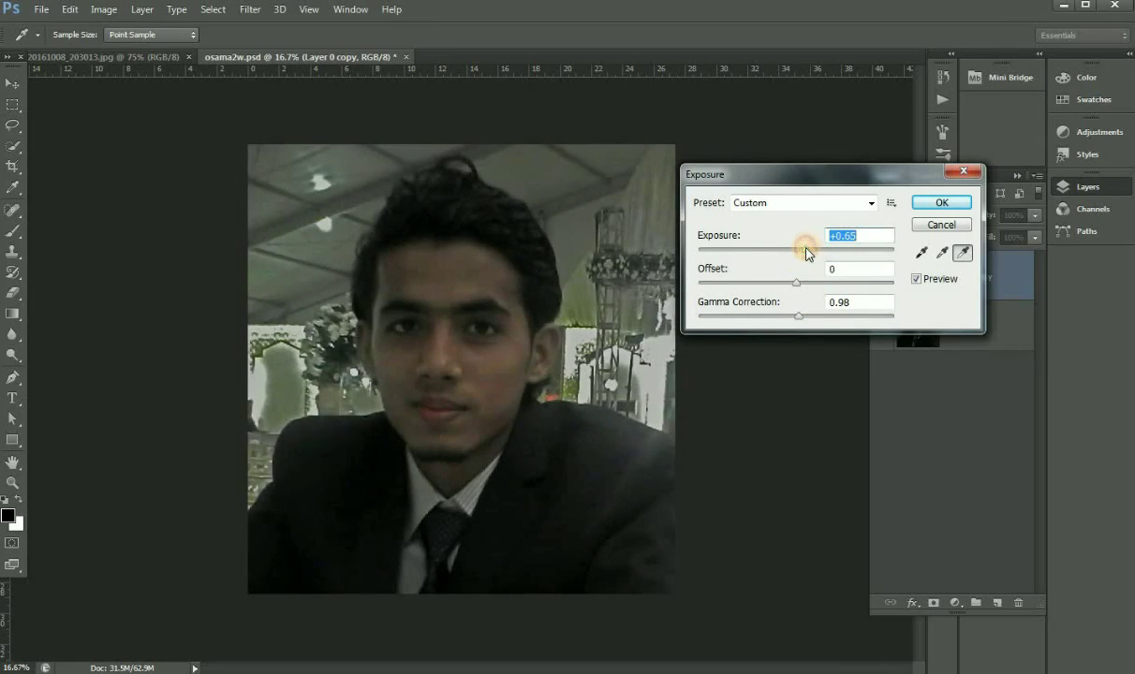
left_click(935, 204)
left_click_drag(809, 250, 813, 251)
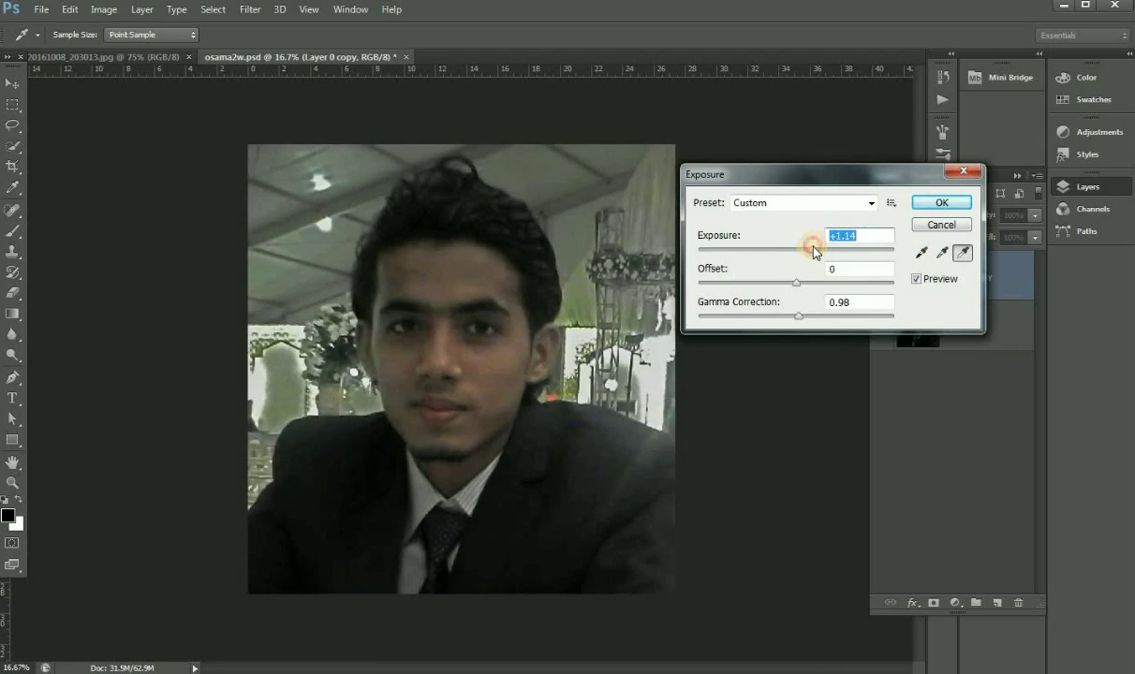
left_click(934, 204)
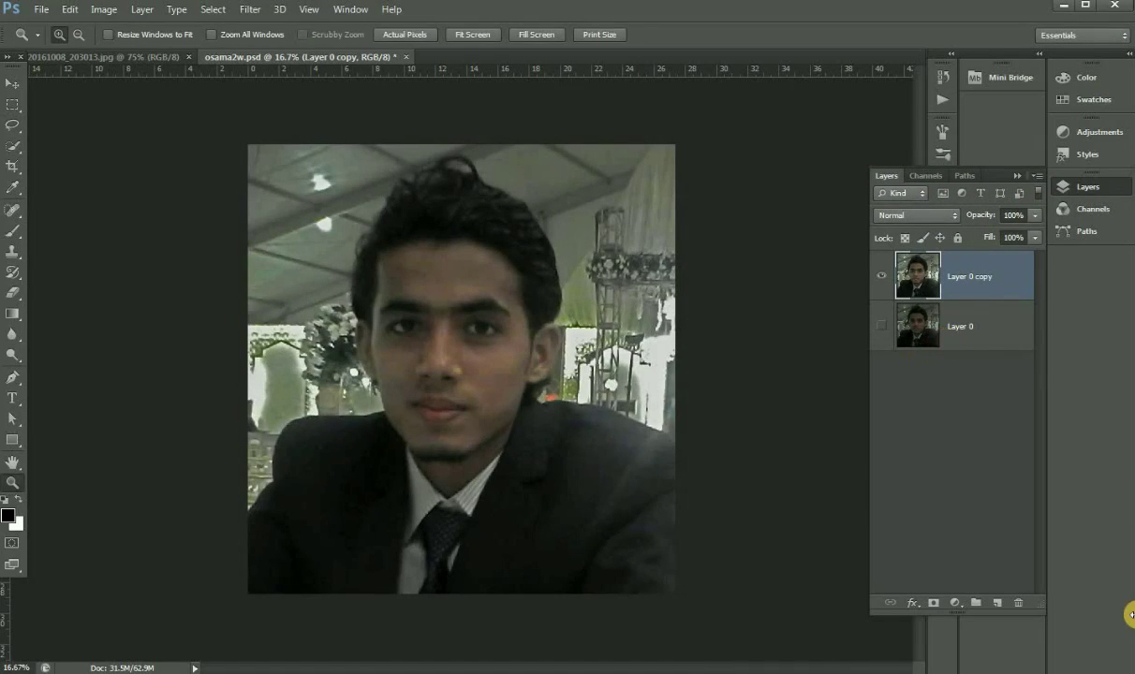
Duplicate the brightened layer with Ctrl+J and give the copy a 33.2-pixel Gaussian Blur.
key("ctrl+j")
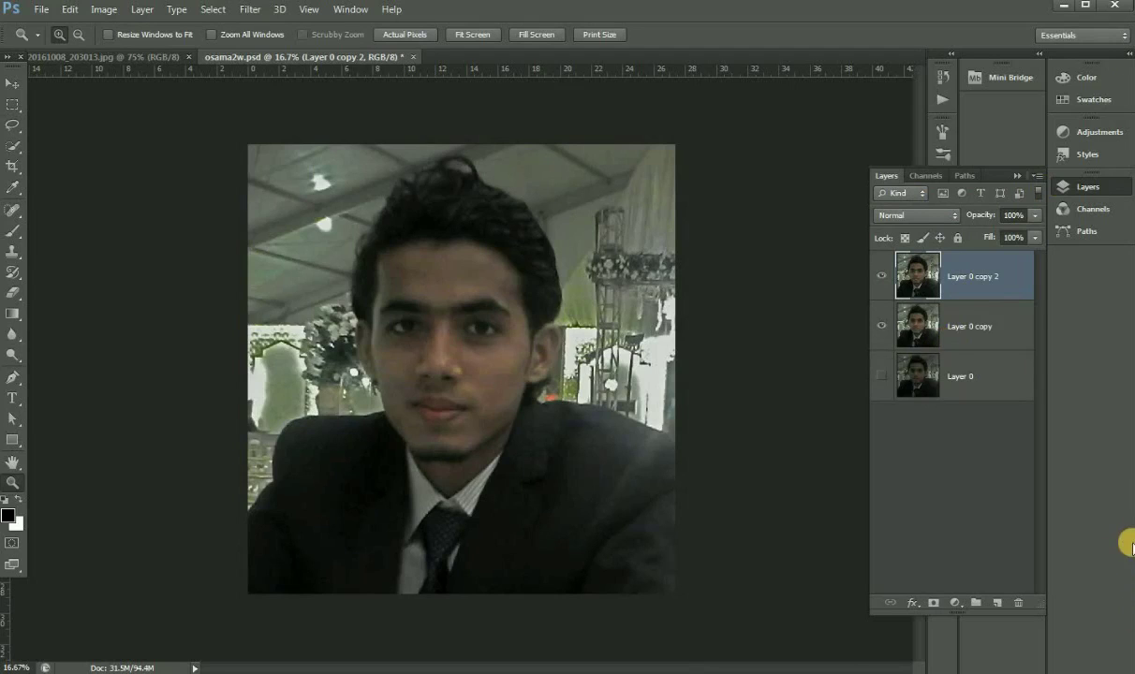
left_click(249, 9)
mouse_move(272, 170)
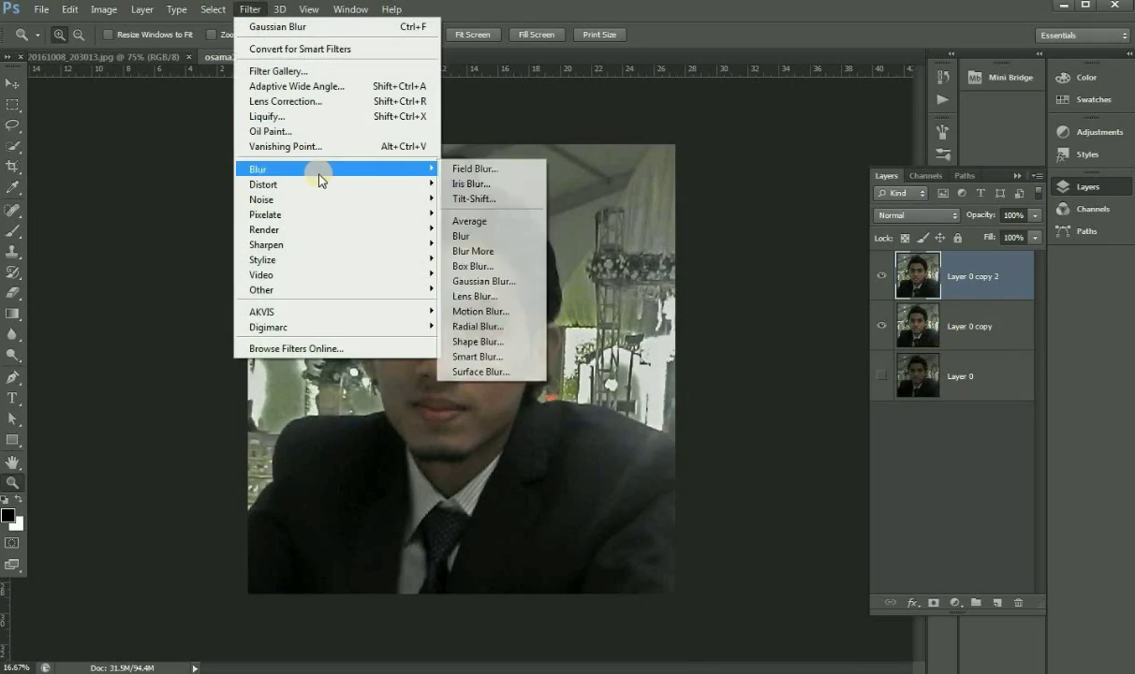
left_click(507, 282)
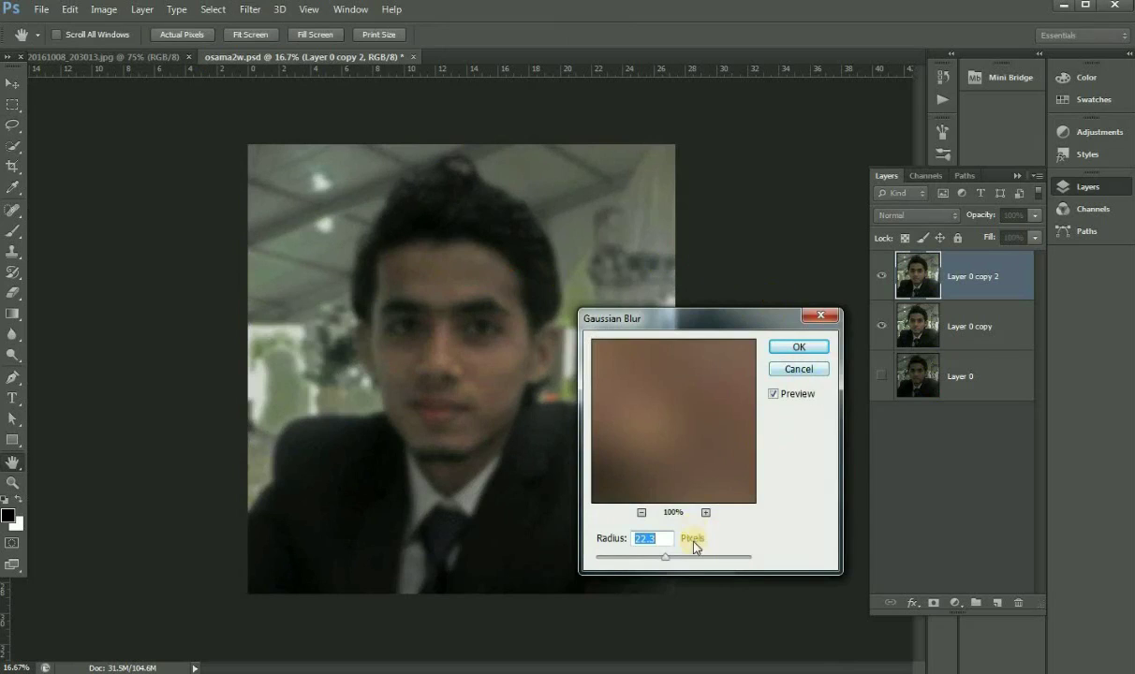
left_click_drag(664, 560, 672, 557)
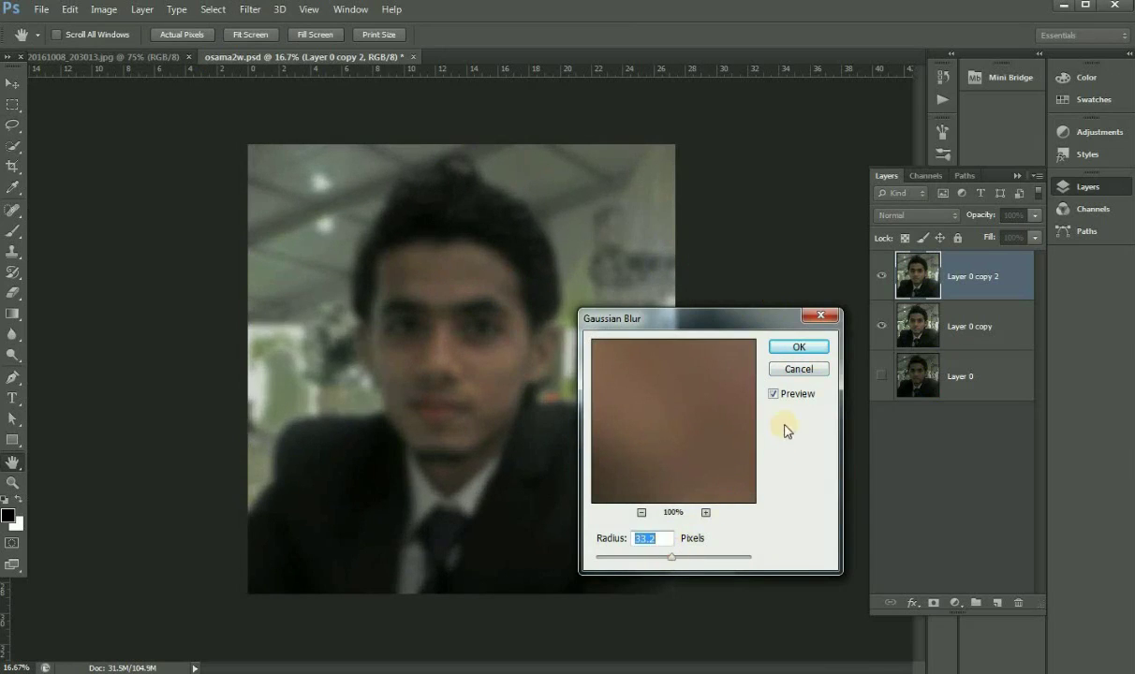
left_click(796, 347)
Make Layer 0 copy visible and set the blurred top layer to Lighten blending.
left_click(880, 330)
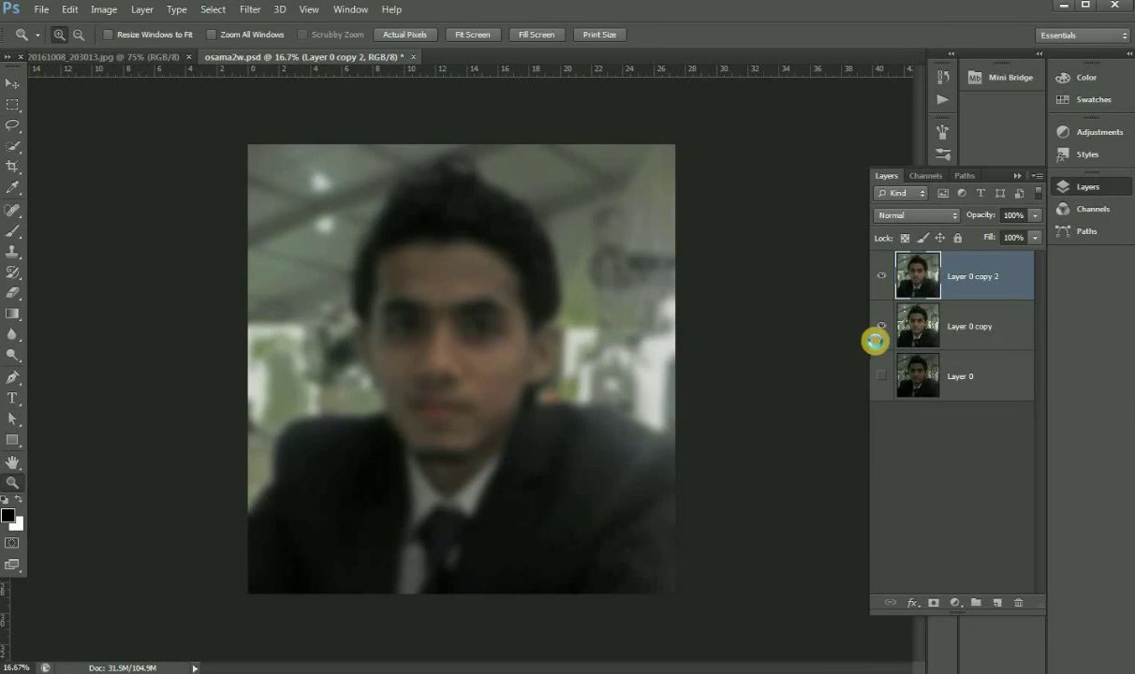
left_click(880, 330)
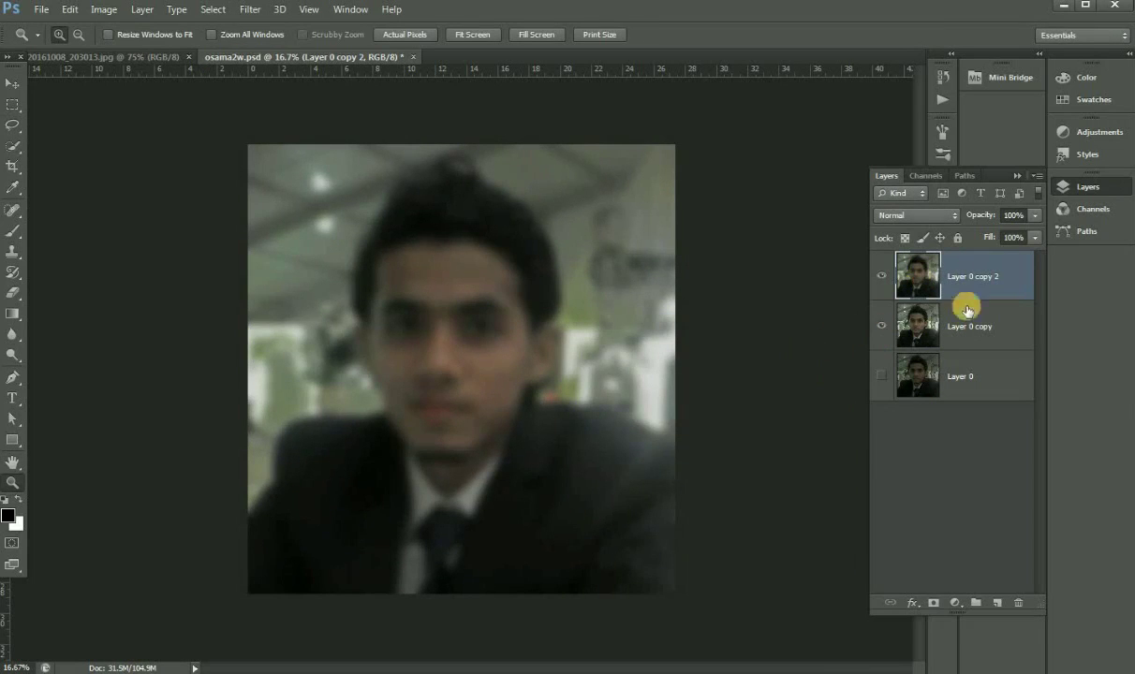
left_click(953, 219)
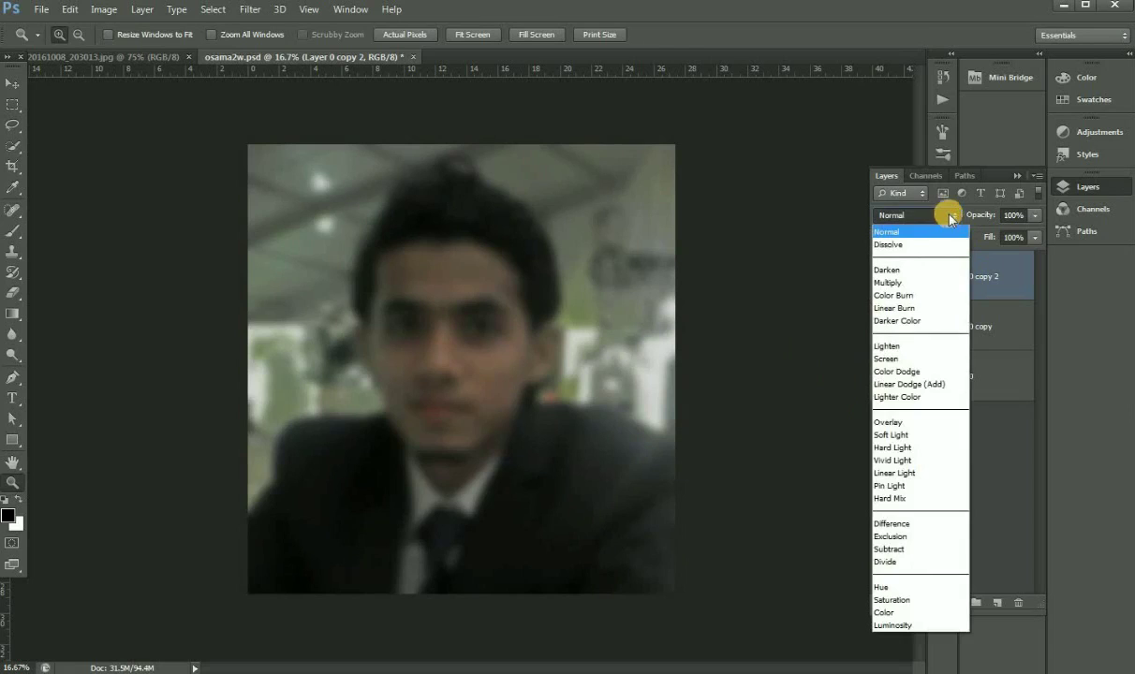
left_click(890, 347)
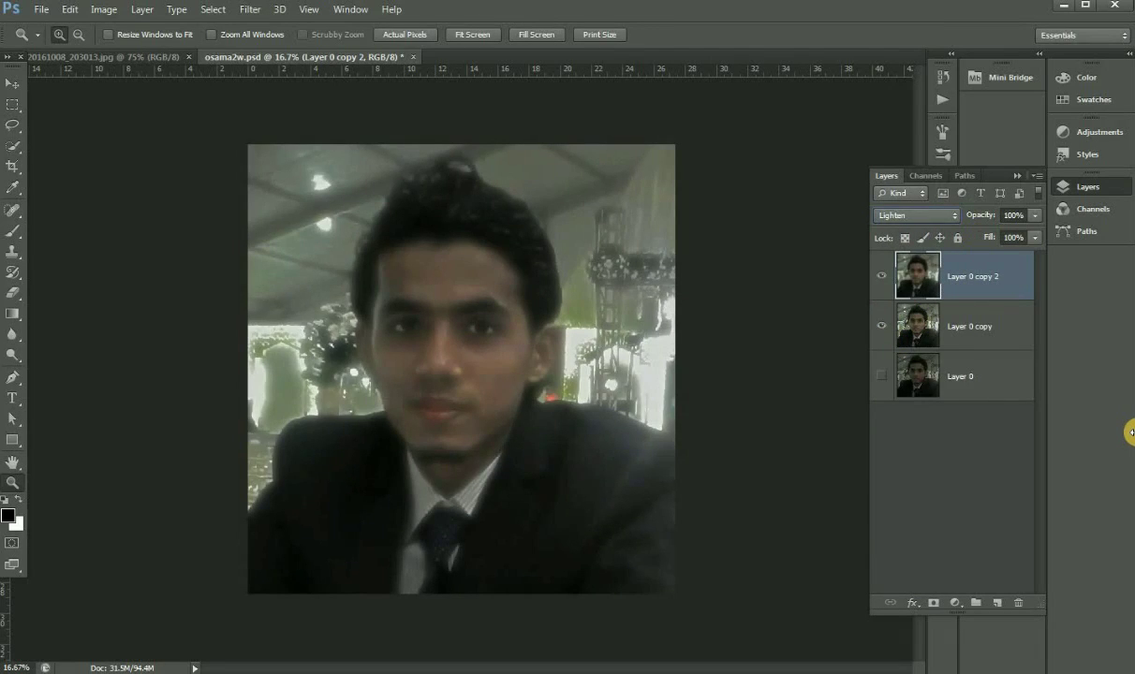
Cycle the top layer through Darken, Color Dodge and Hard Light, landing on Soft Light.
key("Up")
key("Up")
key("Up")
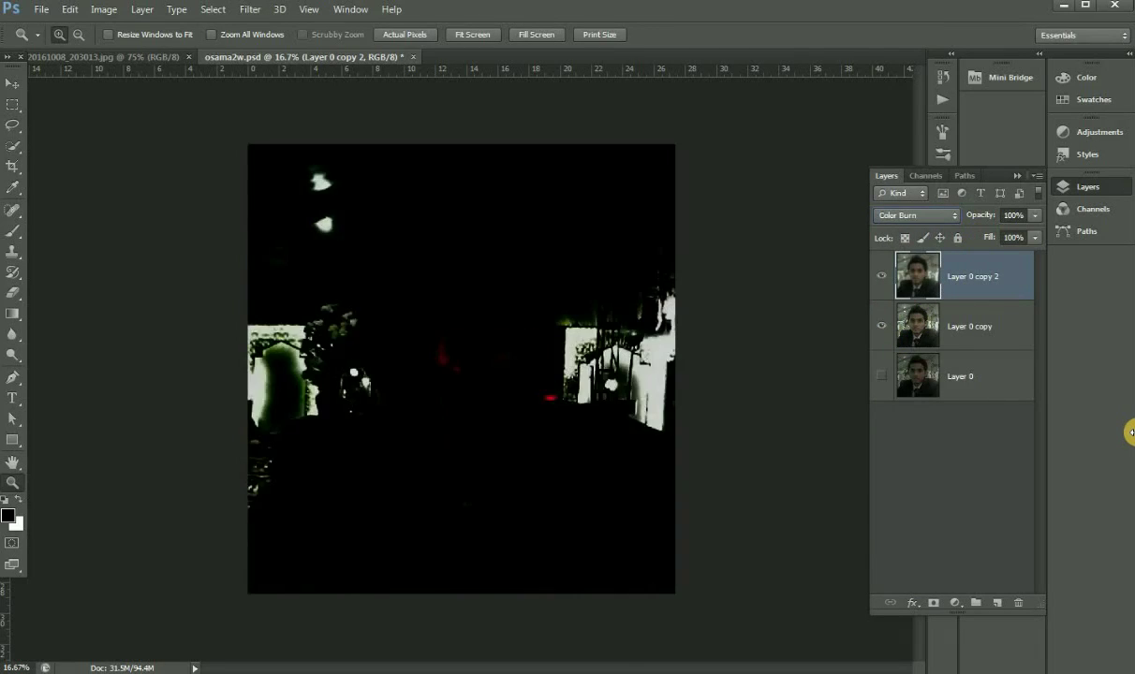
key("Up")
key("Up")
key("Up")
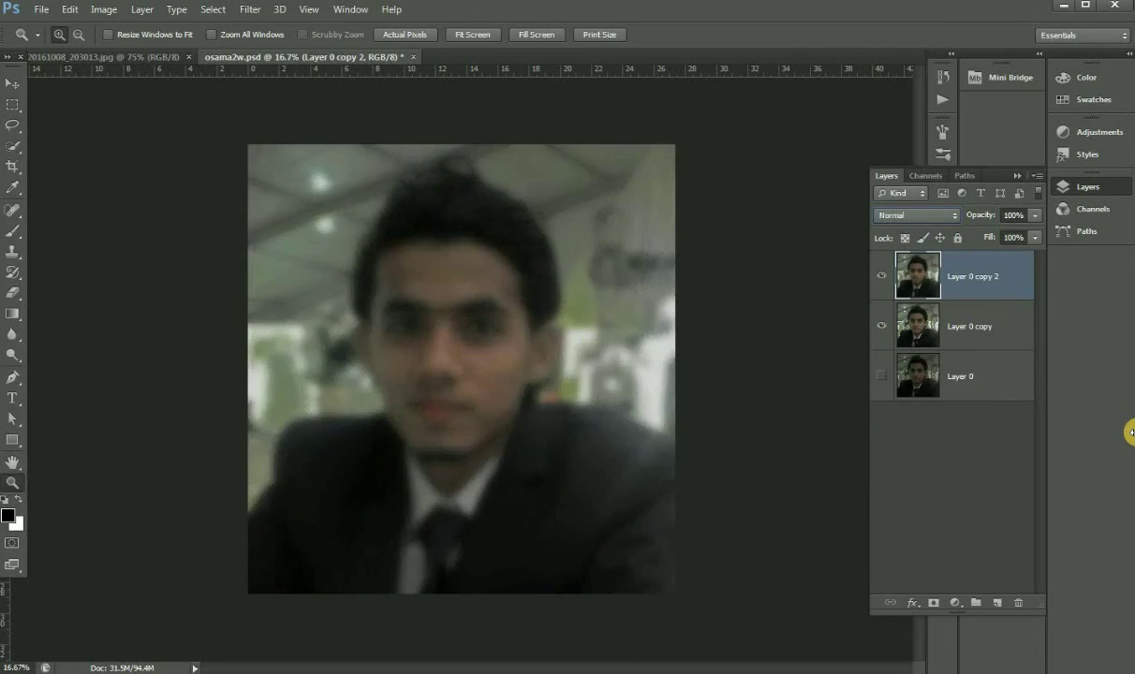
key("Down")
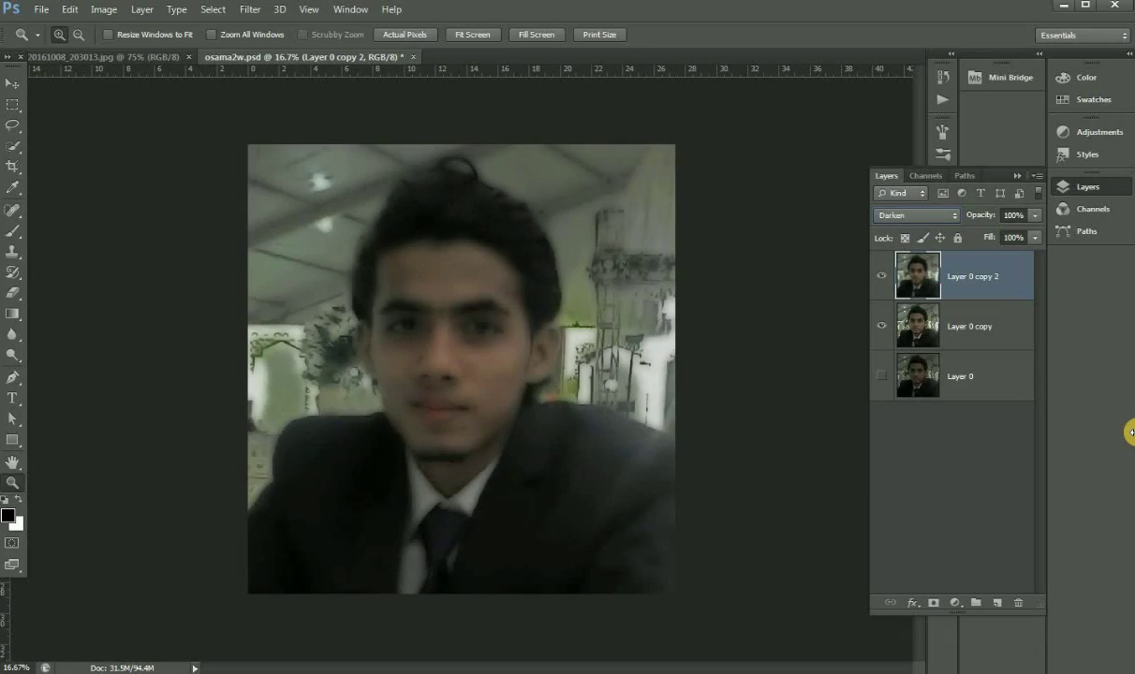
key("Down")
key("Down")
key("Down")
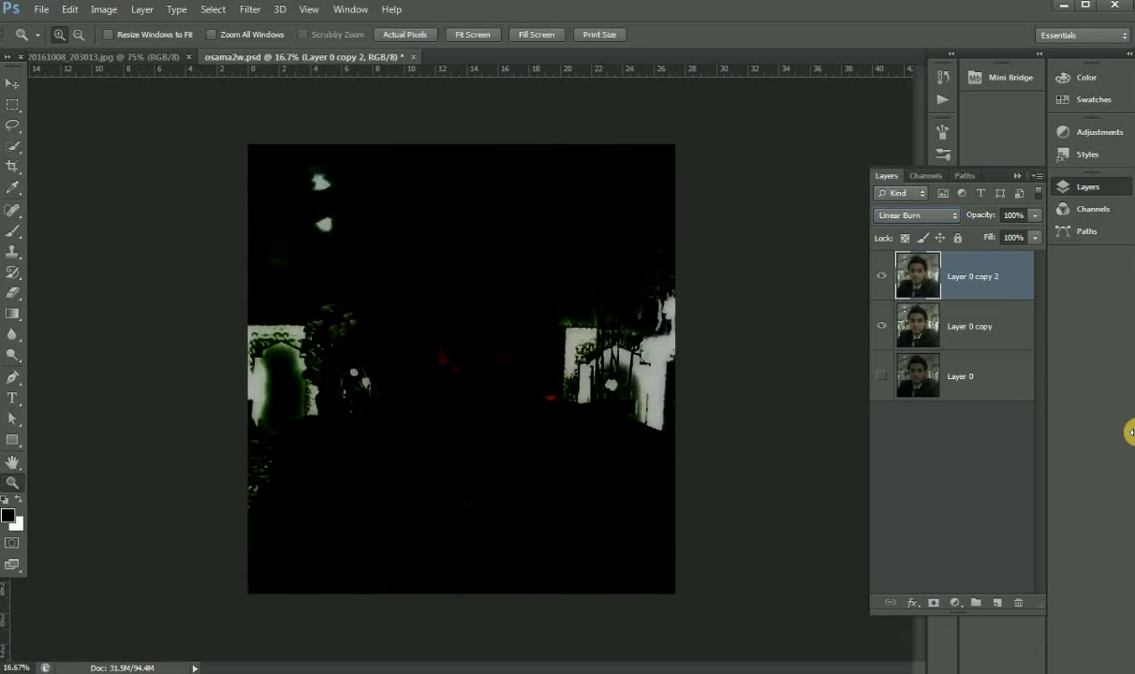
key("Down")
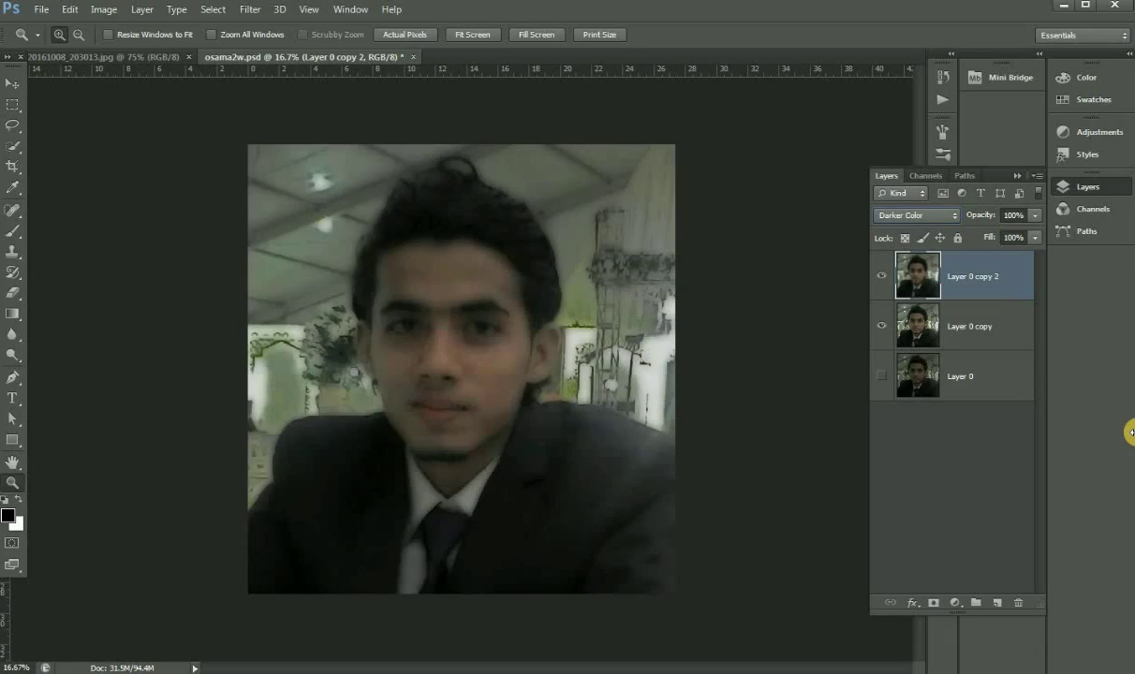
key("Down")
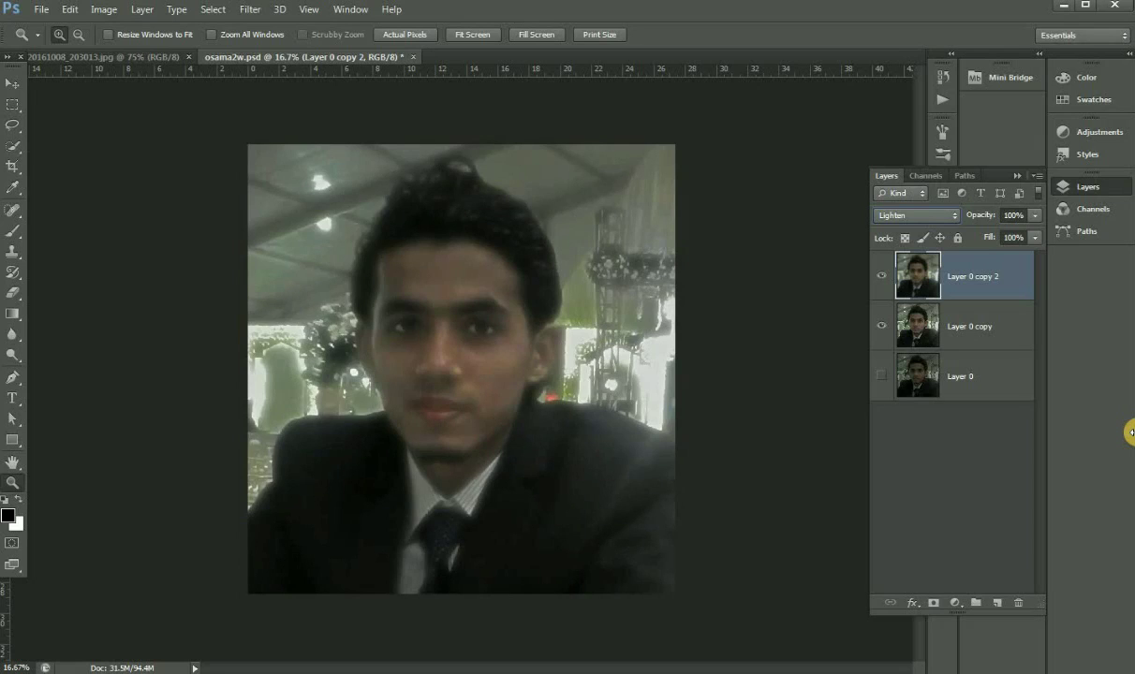
key("Down")
key("Down")
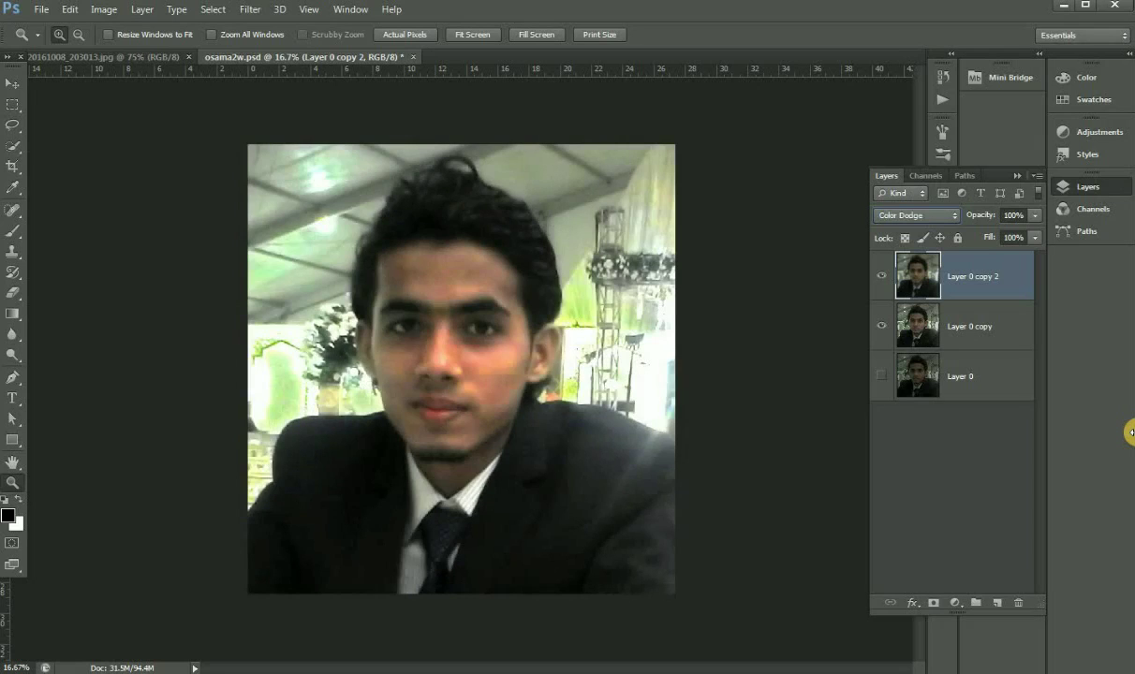
key("Down")
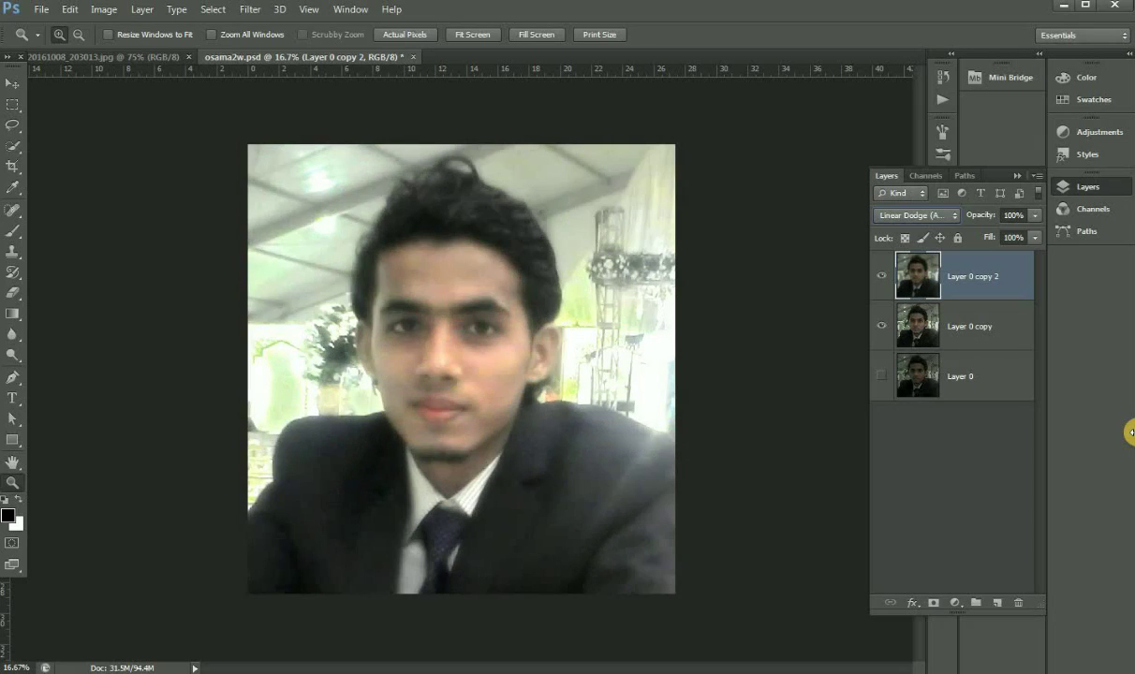
key("Down")
key("Down")
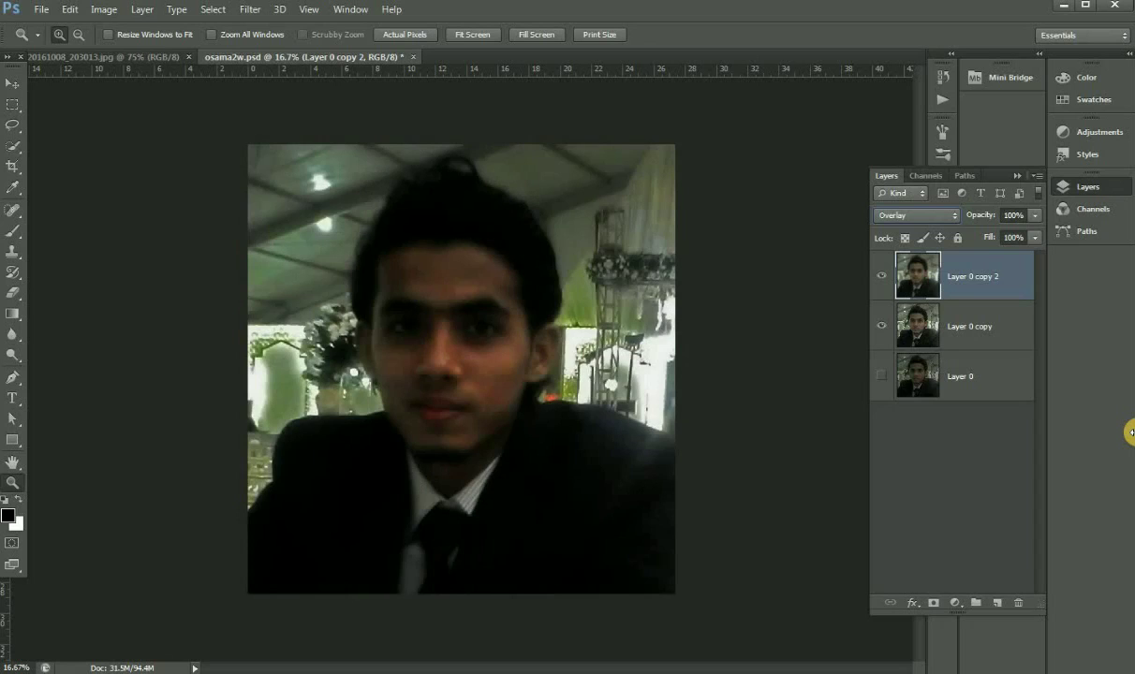
key("Down")
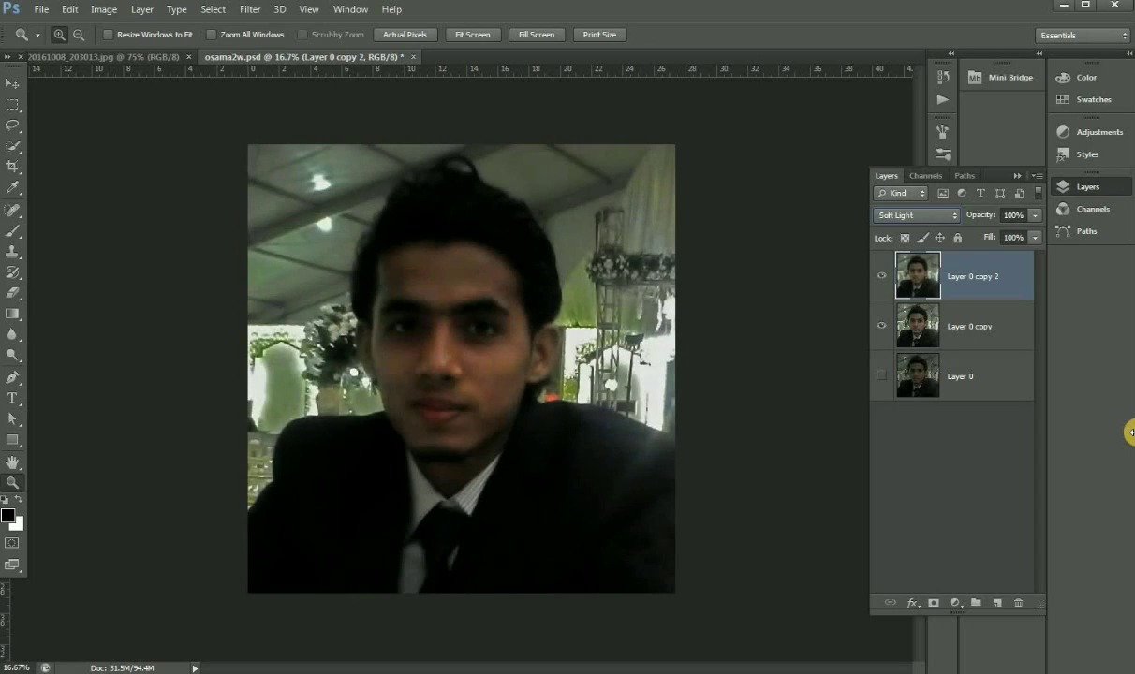
key("Down")
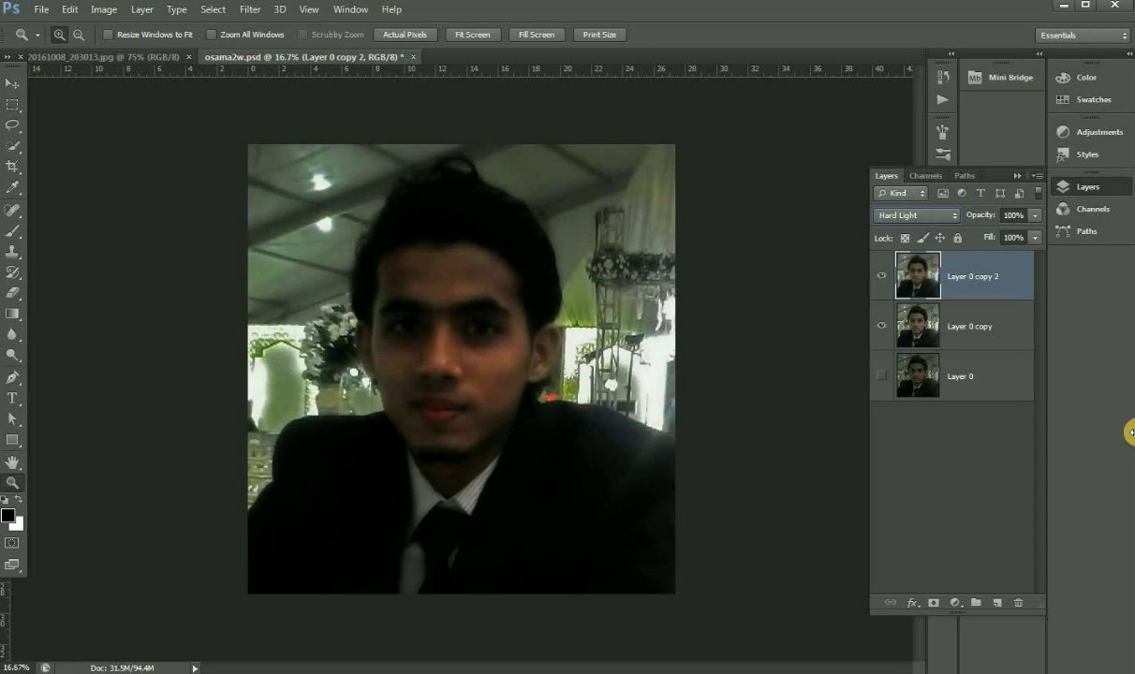
key("Up")
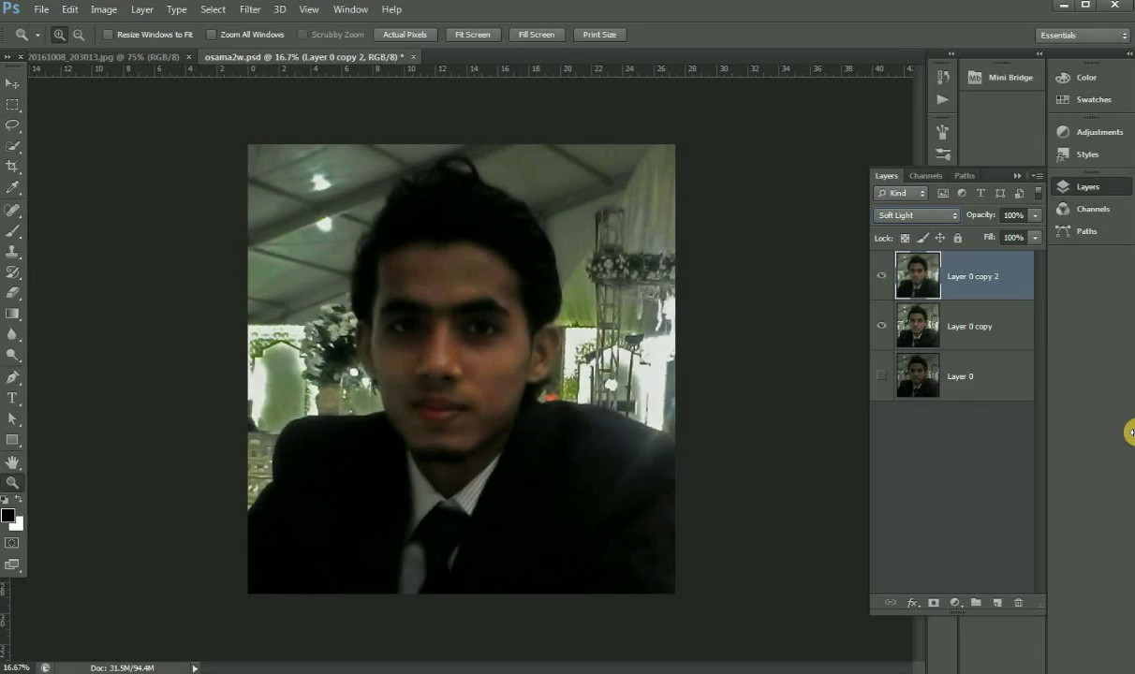
Try Hard Mix, Hue, Exclusion and Pin Light blending before settling on Soft Light.
key("Down")
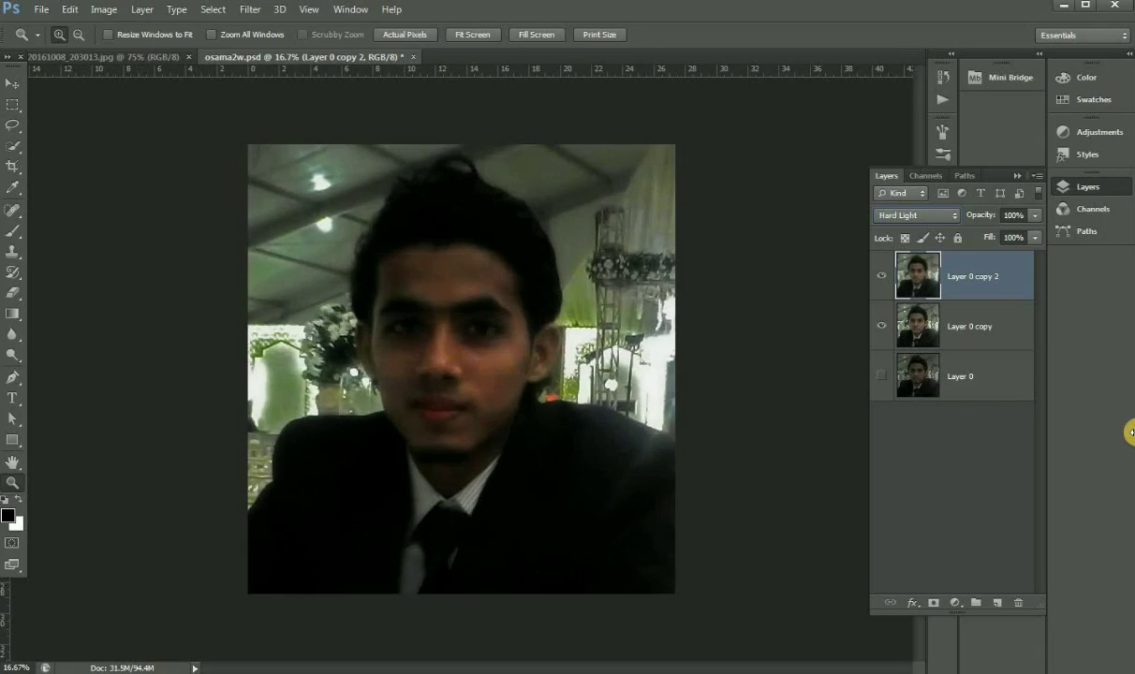
key("Down")
key("Down")
key("Down")
key("Down")
key("Down")
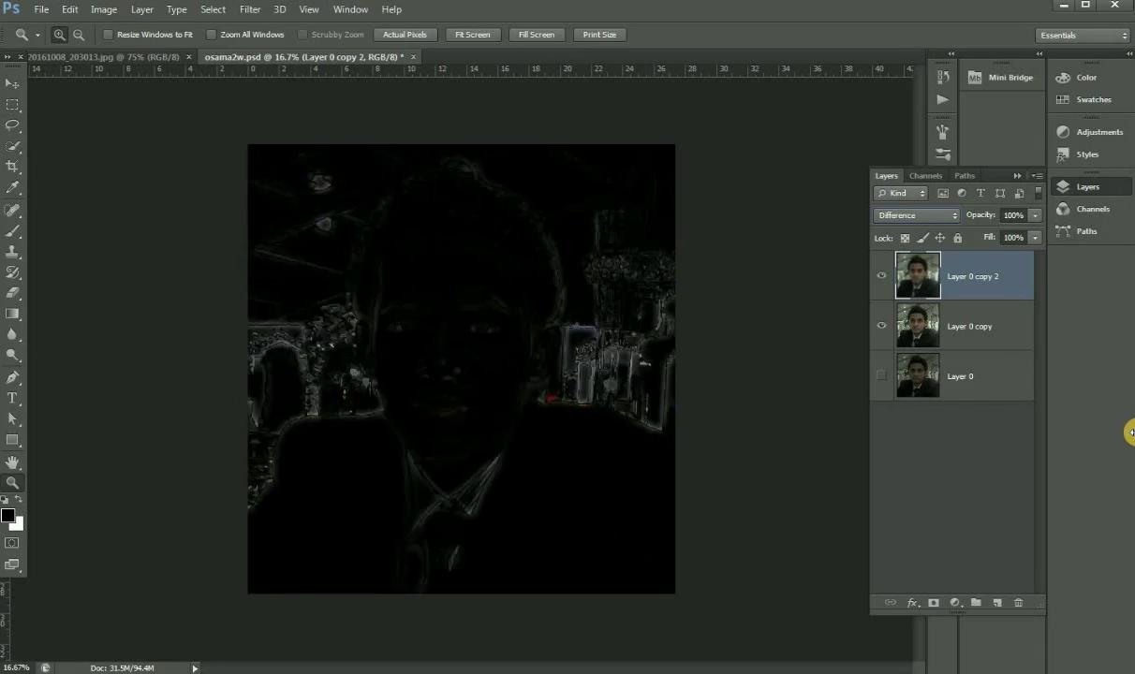
key("Down")
key("Down")
key("Down")
key("Down")
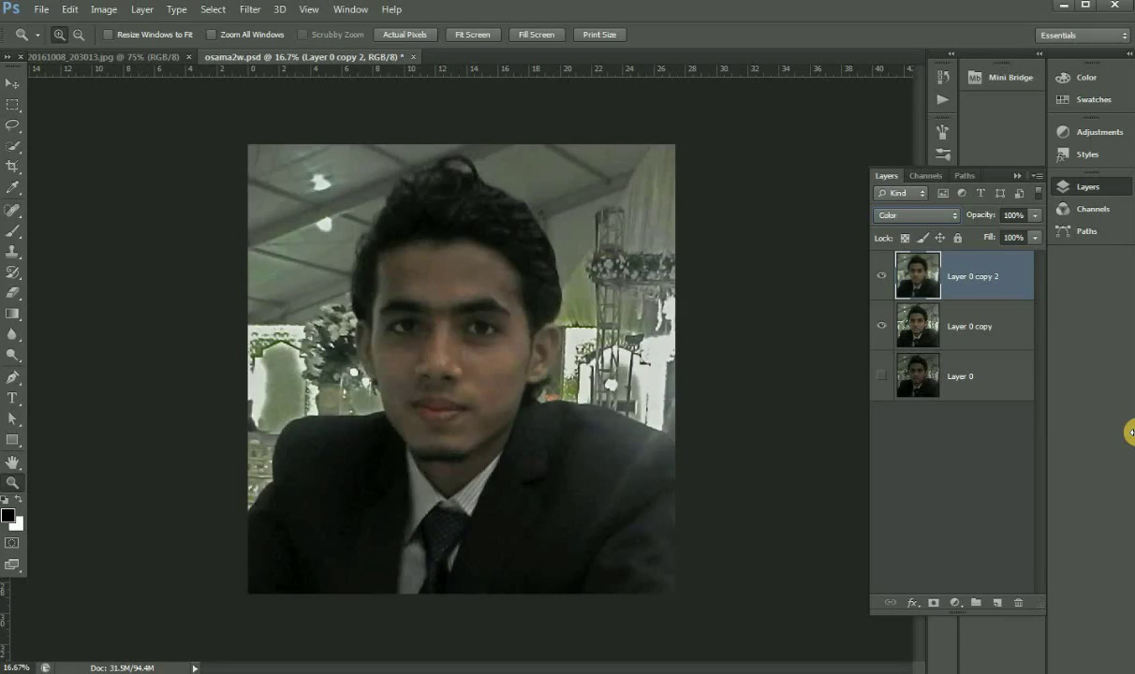
key("Down")
key("Up")
key("Up")
key("Up")
key("Up")
key("Up")
key("Up")
key("Up")
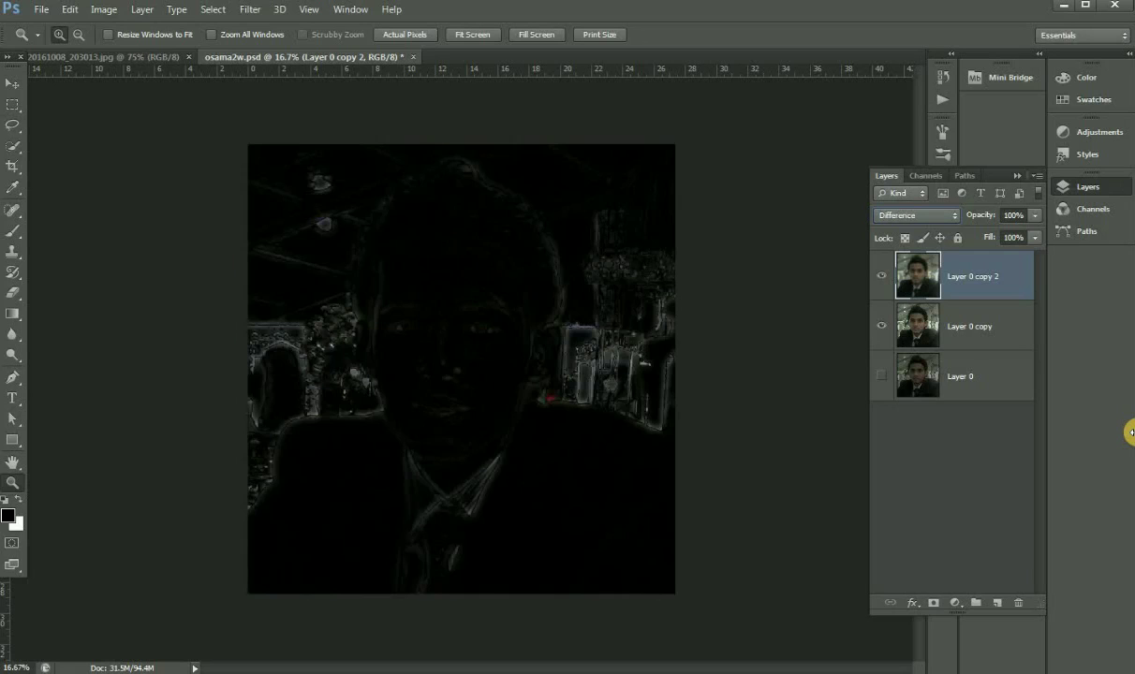
key("Up")
key("Up")
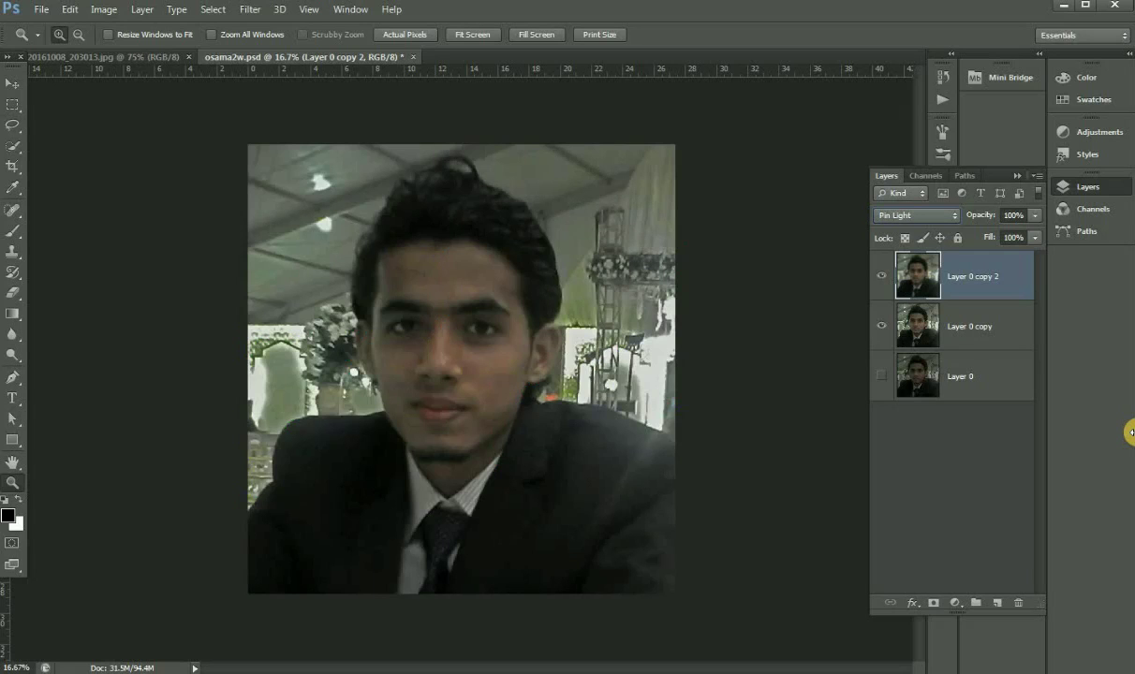
key("Up")
key("Up")
key("Up")
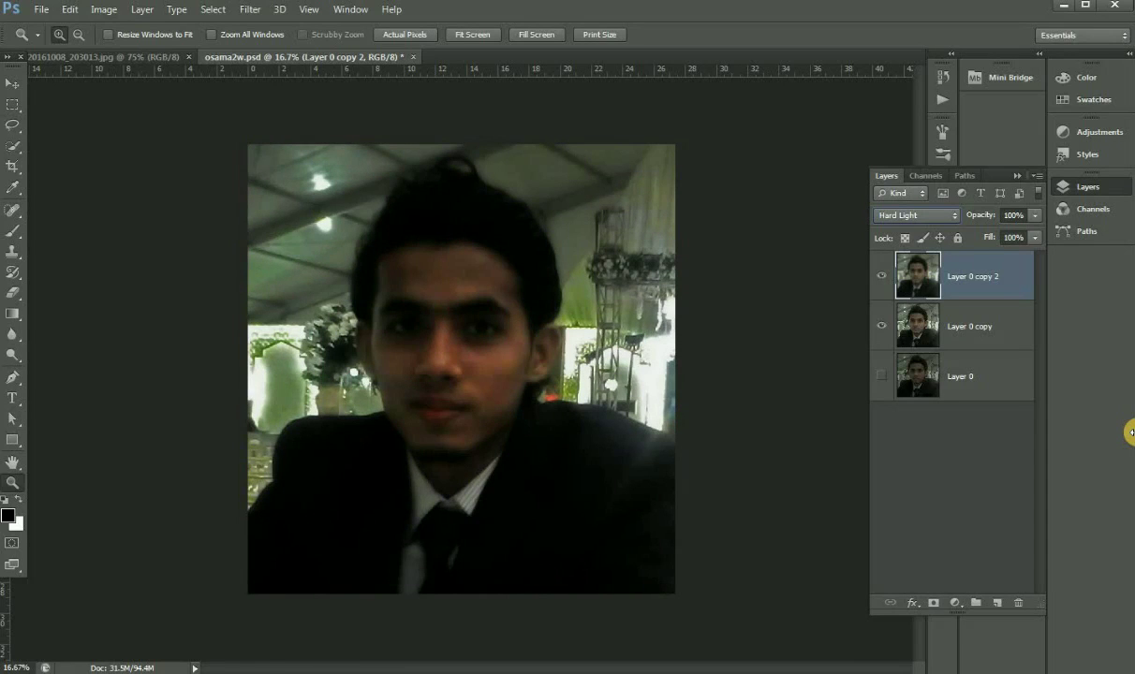
key("Up")
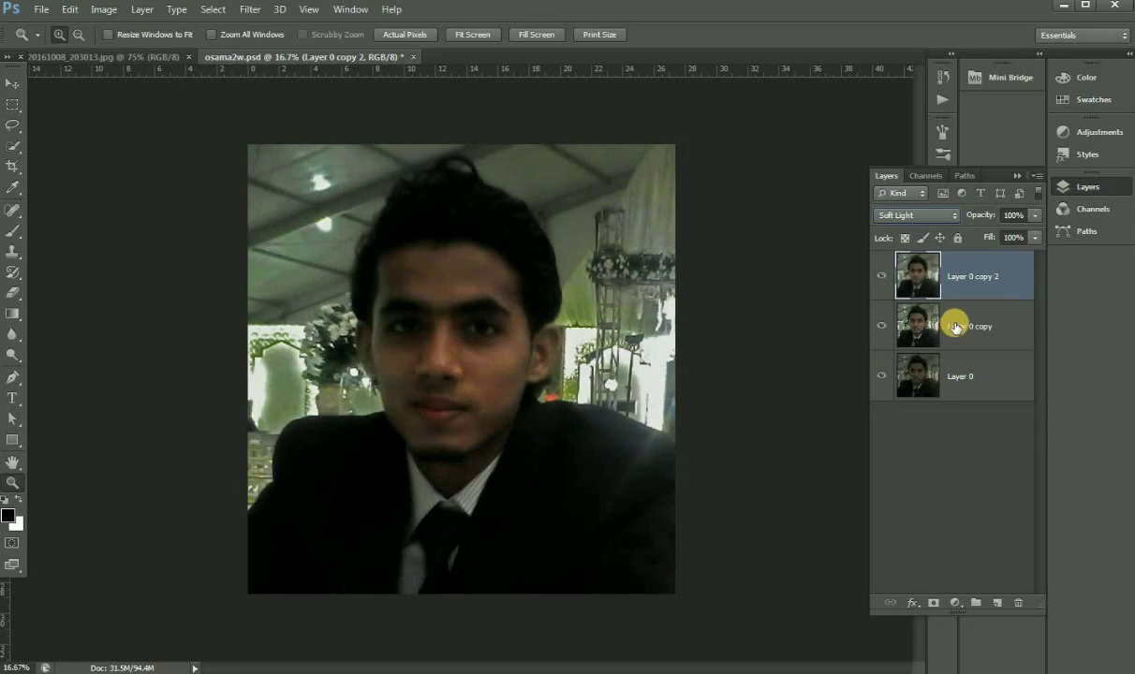
Merge the blurred layer and Layer 0 copy into Layer 0 copy 2, then zoom into the face.
left_click(955, 326)
left_click(970, 270)
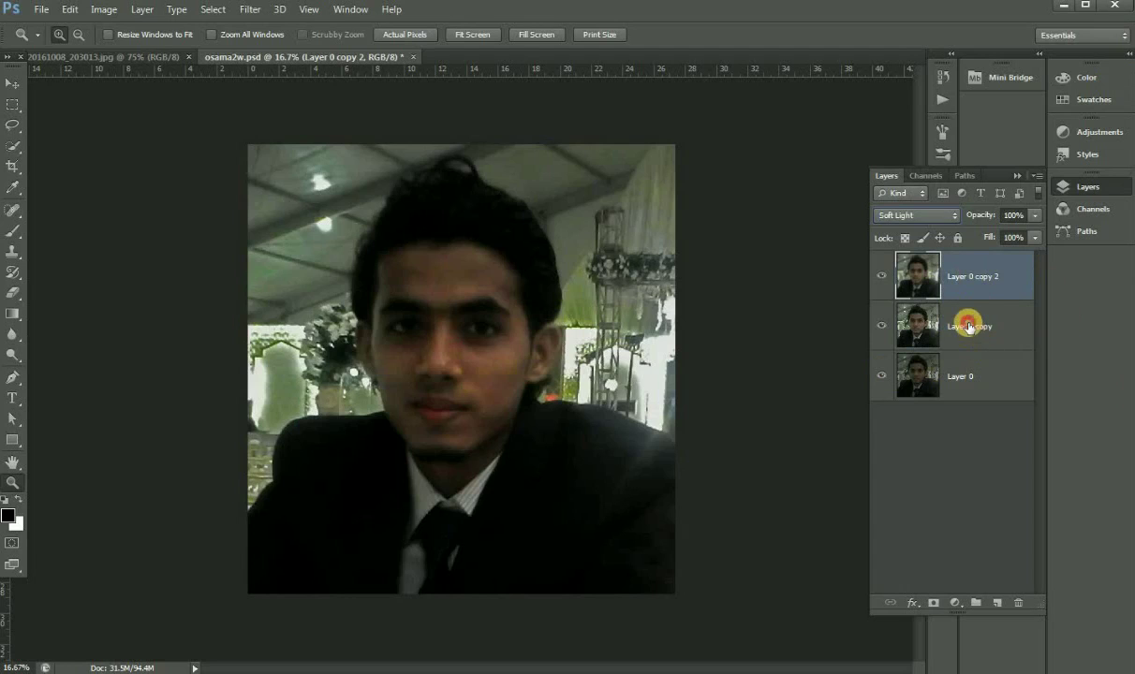
left_click(965, 323, "shift")
right_click(970, 326)
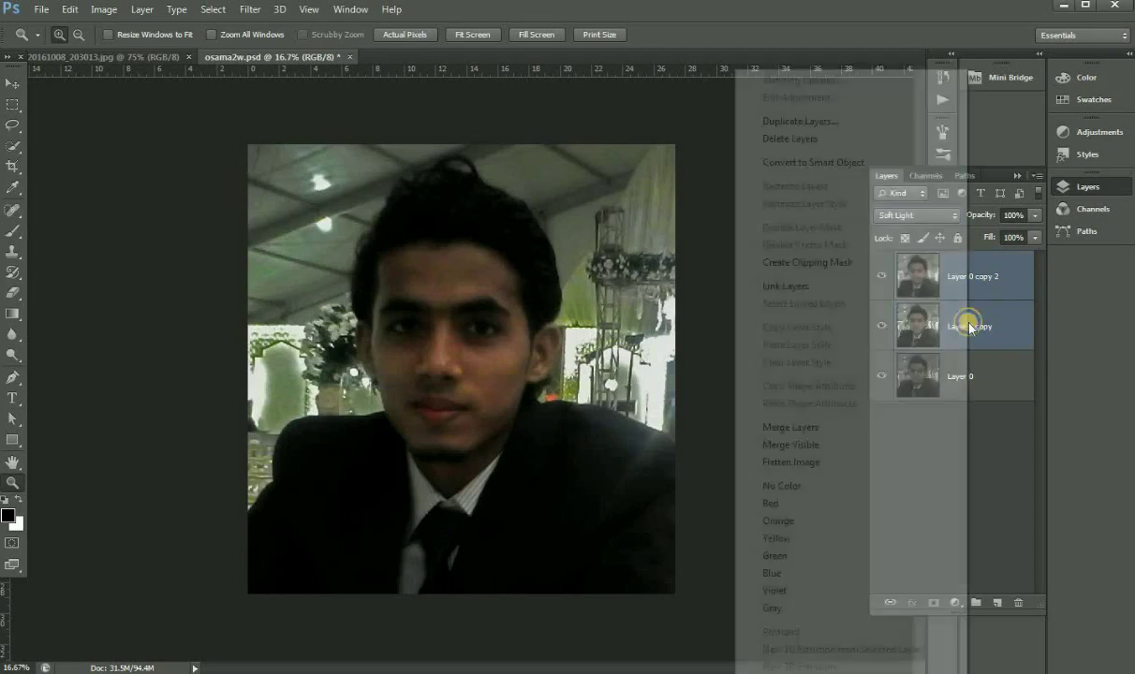
left_click(796, 427)
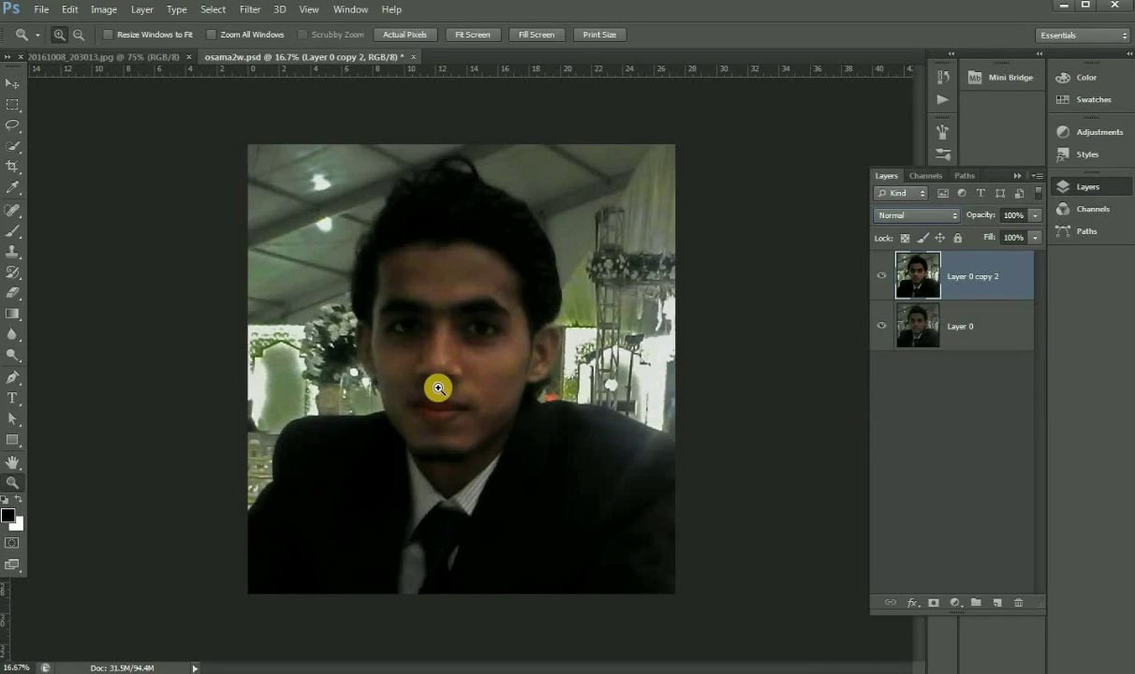
left_click(417, 281)
scroll(401, 246, "up", 3)
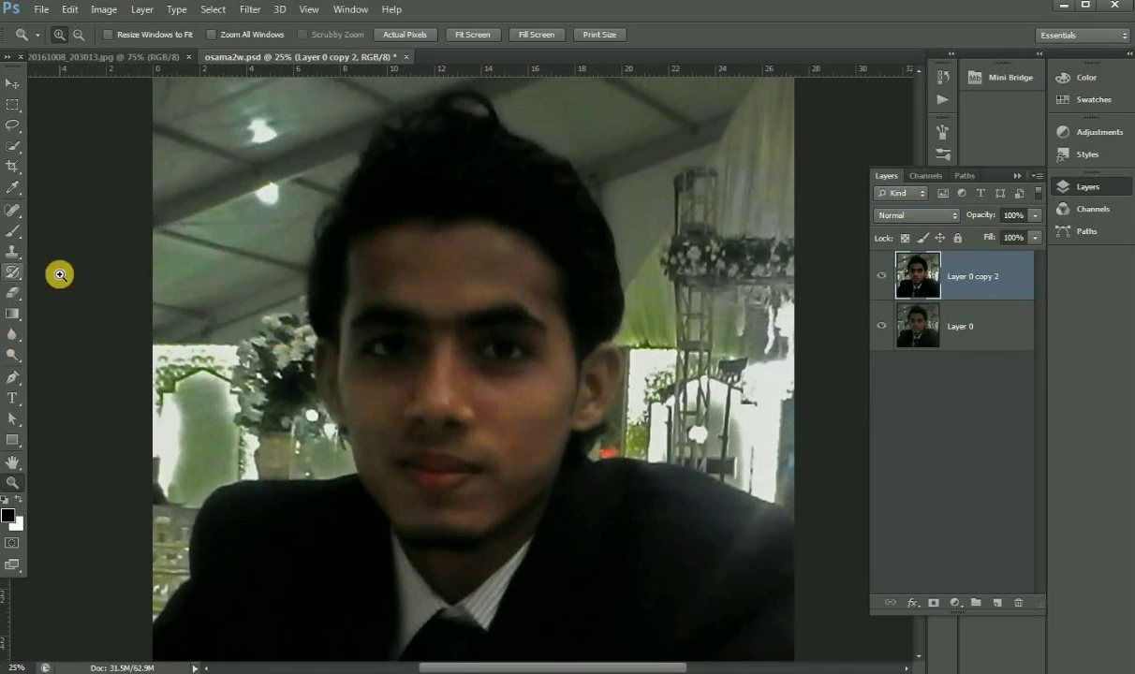
Lasso a freehand selection around an area of the forehead.
left_click(12, 125)
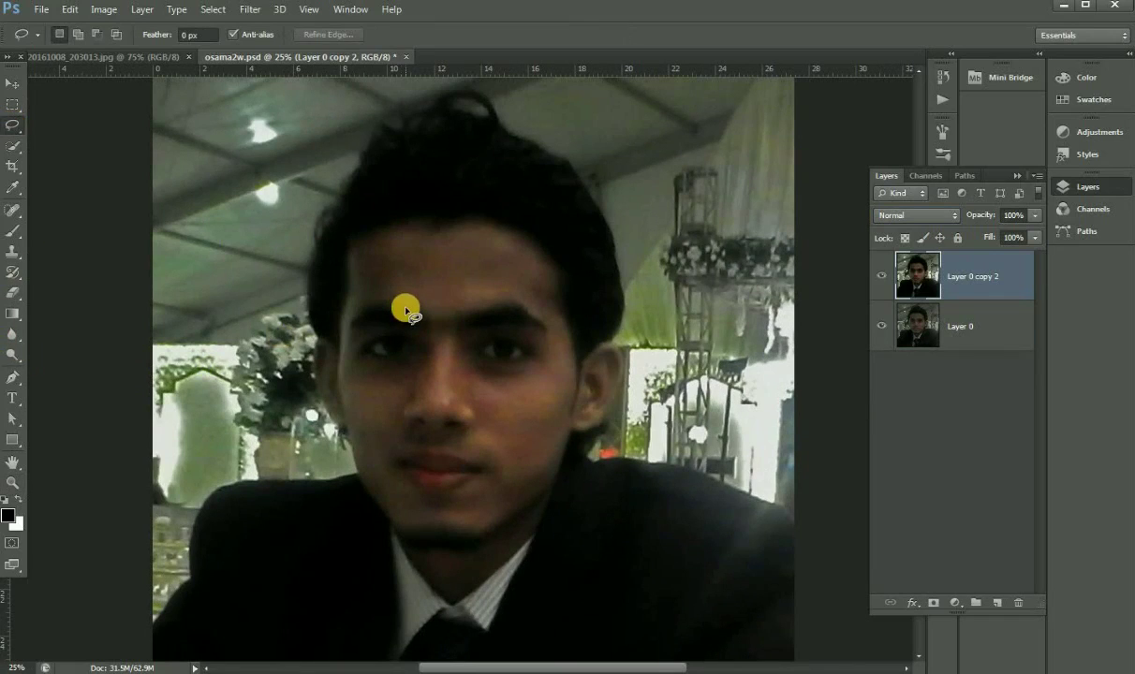
mouse_move(413, 309)
left_mouse_down()
mouse_move(352, 305)
mouse_move(352, 246)
mouse_move(372, 228)
mouse_move(459, 225)
mouse_move(472, 274)
mouse_move(459, 305)
mouse_move(402, 305)
left_mouse_up()
left_click(210, 11)
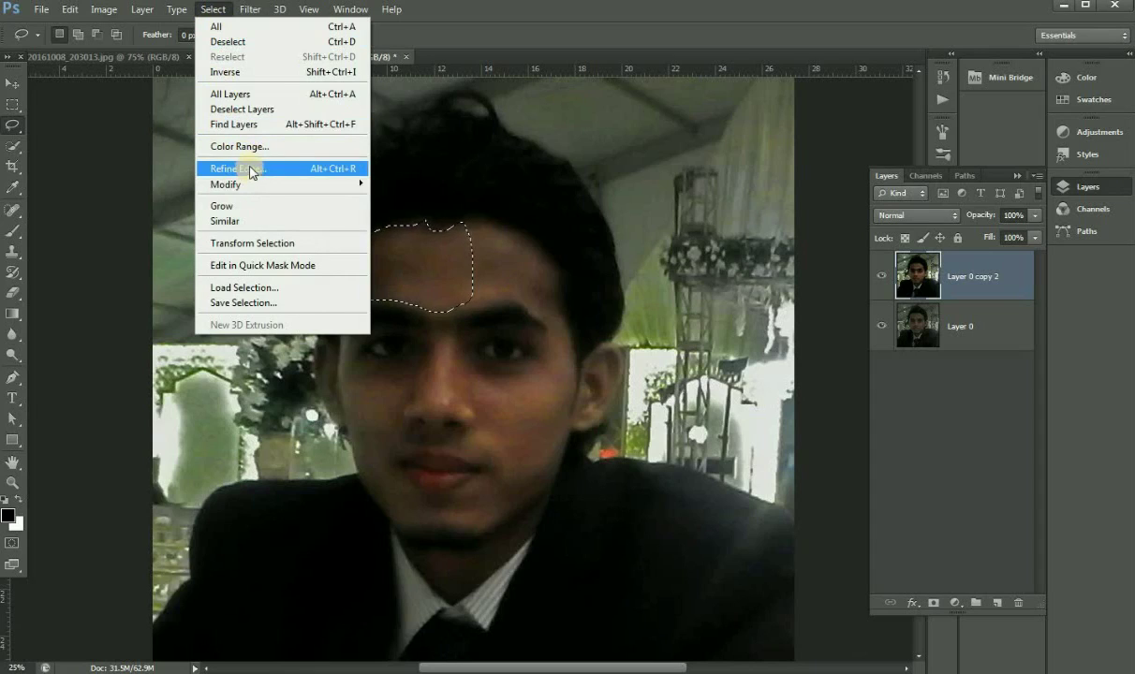
Blur the forehead selection with a 19.6-pixel Gaussian Blur, then deselect.
left_click(250, 9)
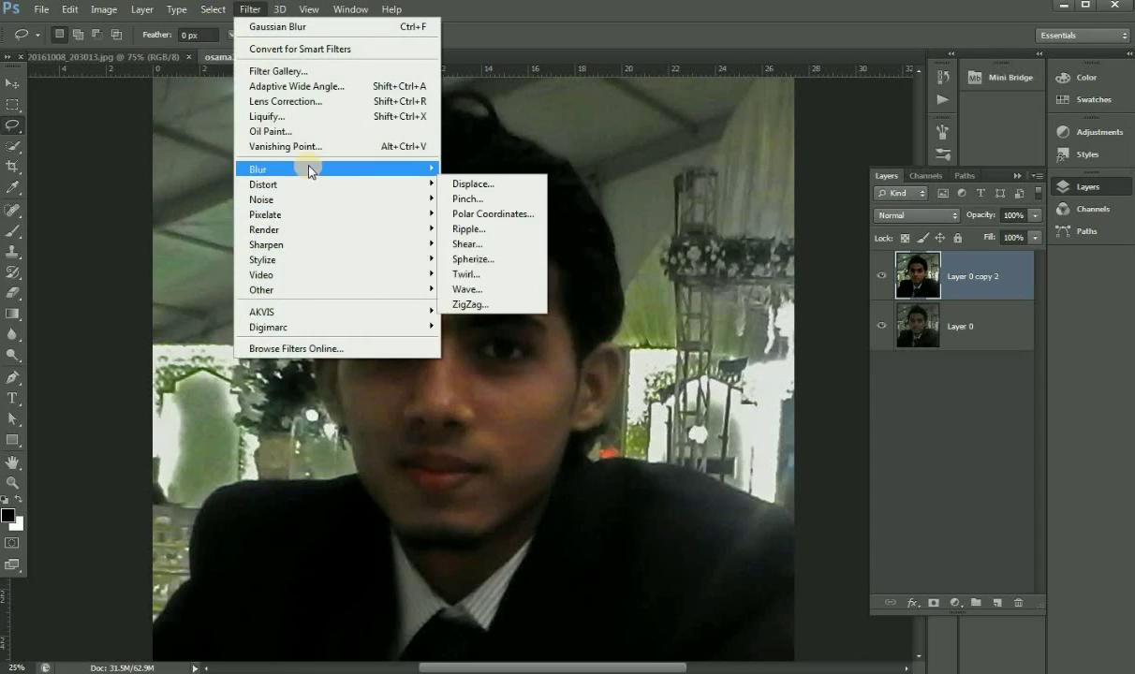
mouse_move(335, 168)
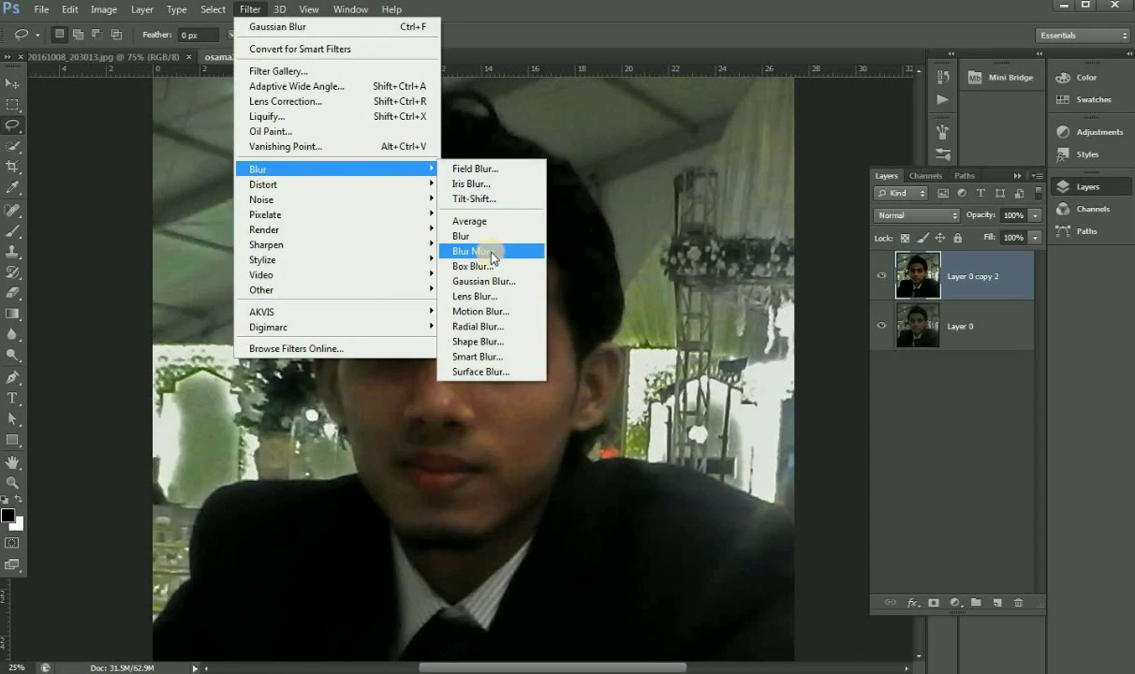
left_click(502, 281)
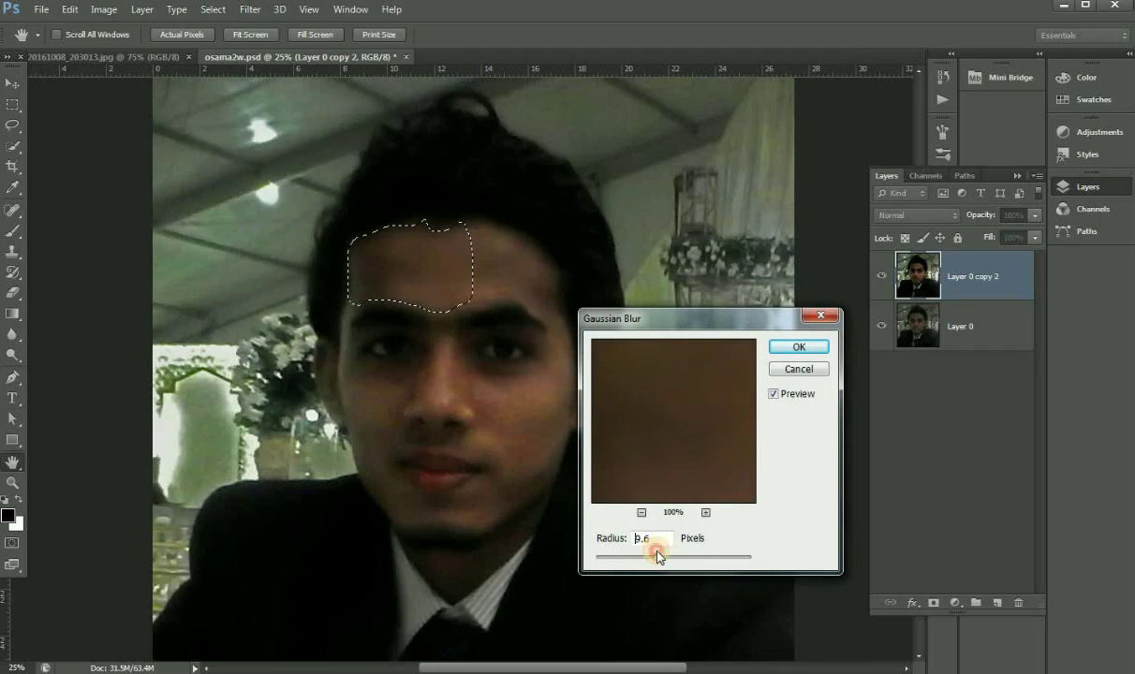
left_click(658, 556)
left_click(664, 557)
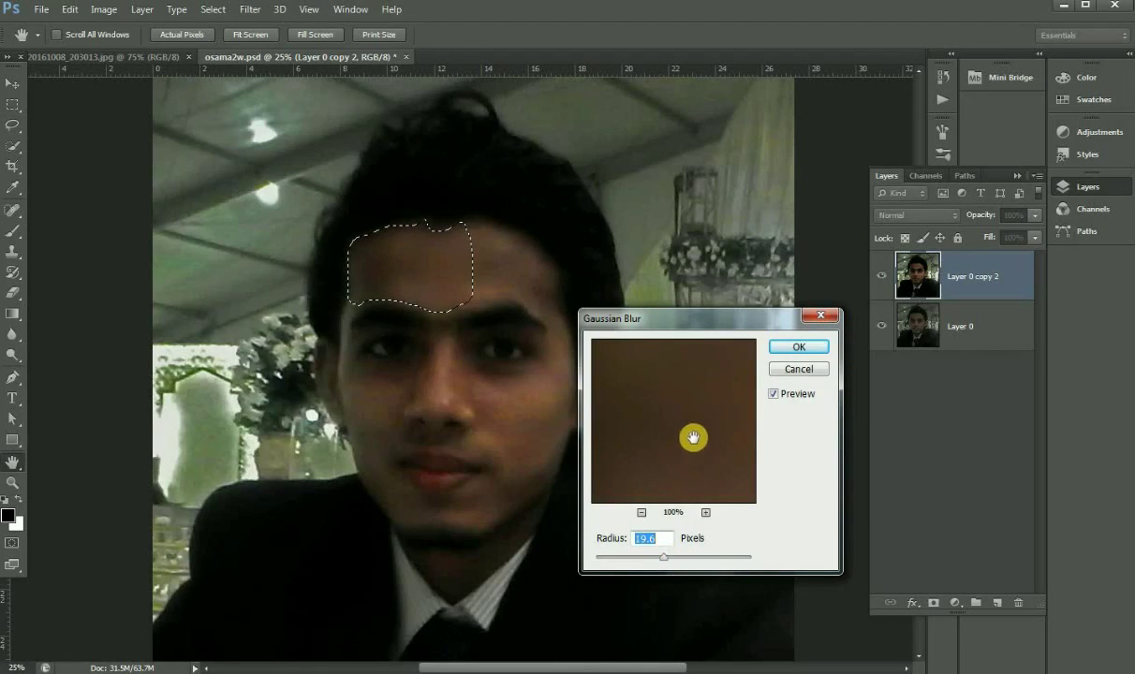
left_click(795, 348)
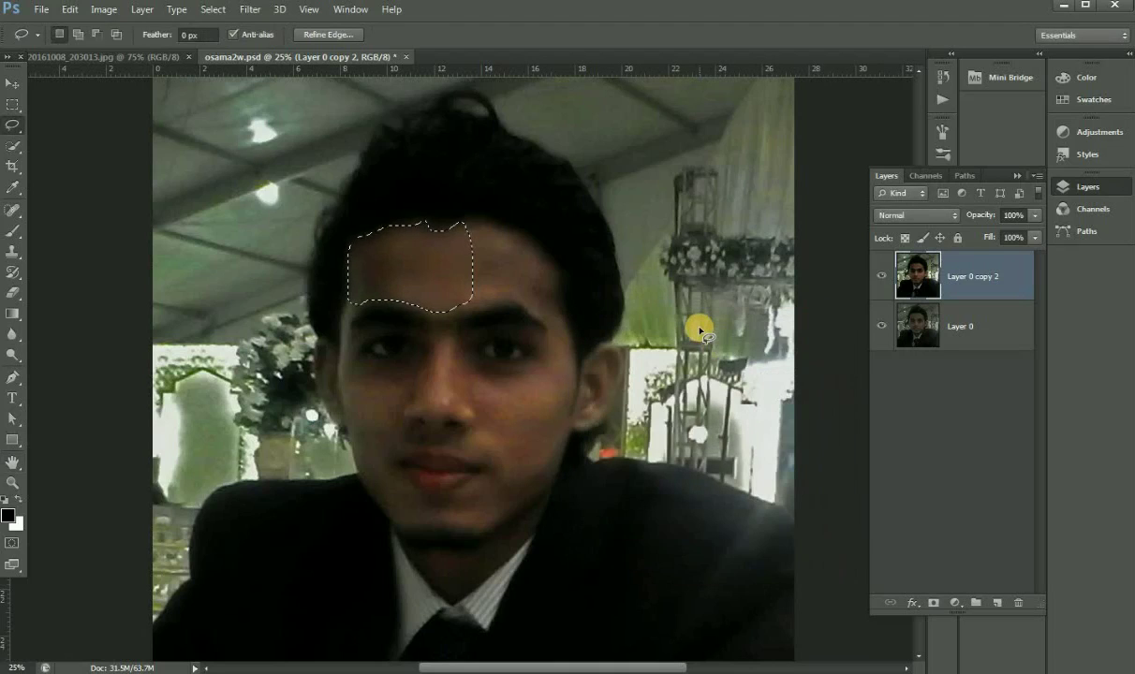
key("ctrl+d")
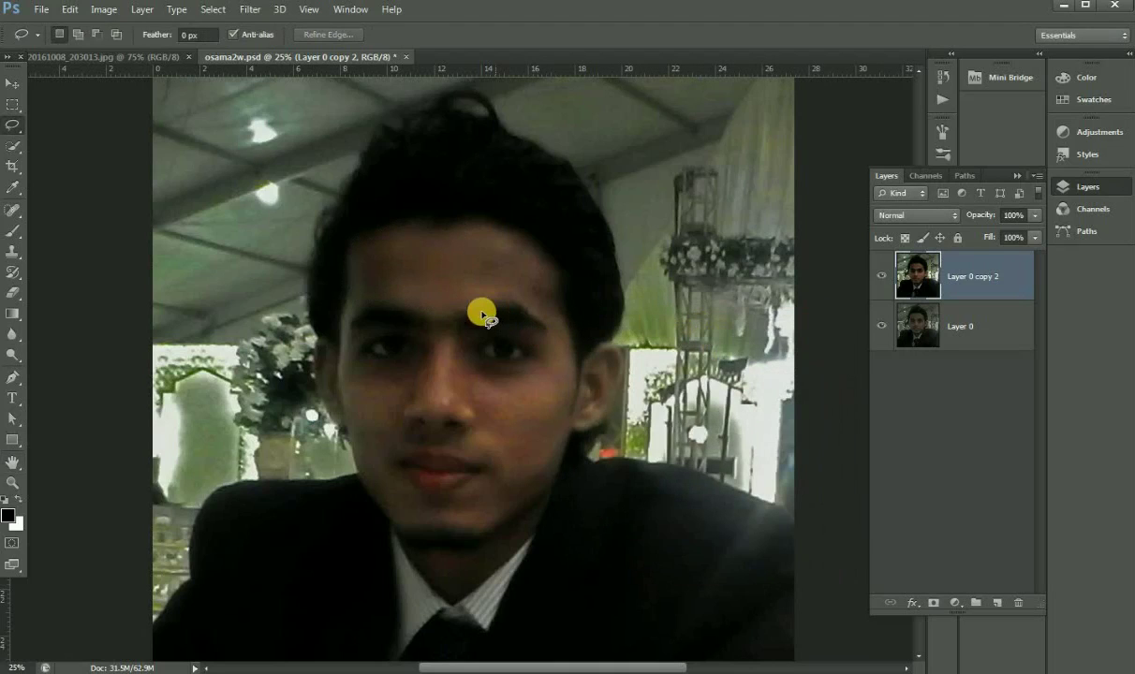
mouse_move(468, 309)
left_mouse_down()
mouse_move(513, 299)
mouse_move(552, 321)
mouse_move(557, 268)
mouse_move(485, 223)
mouse_move(461, 231)
mouse_move(453, 287)
mouse_move(463, 296)
left_mouse_up()
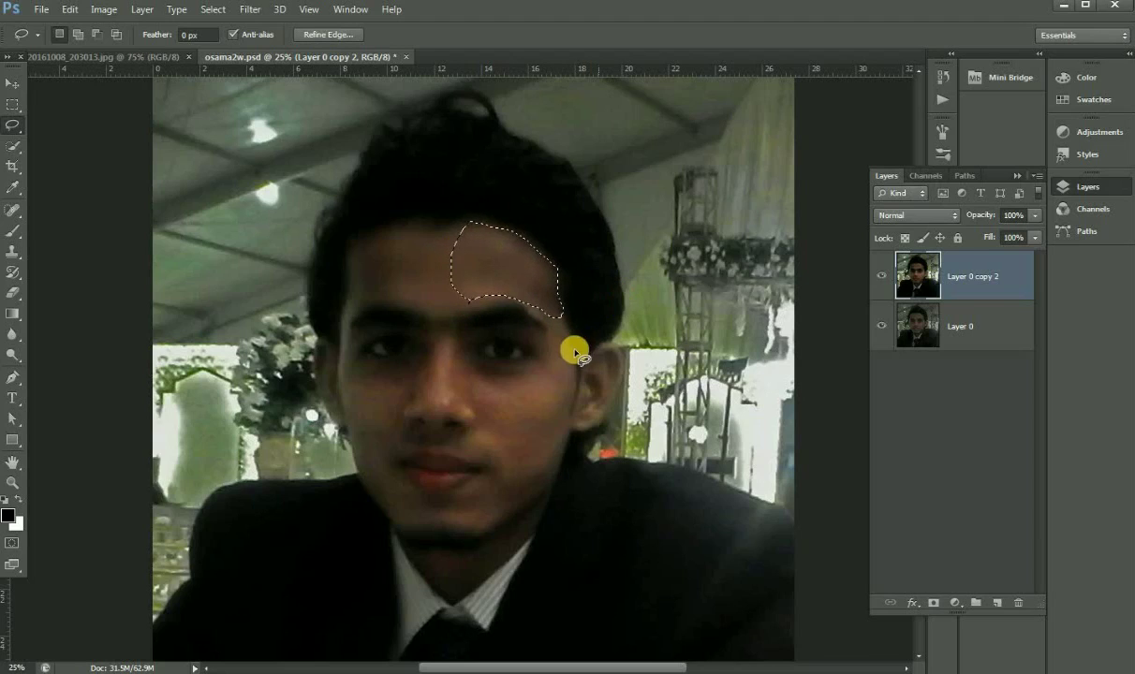
left_click(530, 309)
mouse_move(530, 309)
left_mouse_down()
mouse_move(553, 340)
mouse_move(520, 365)
mouse_move(484, 366)
left_mouse_up()
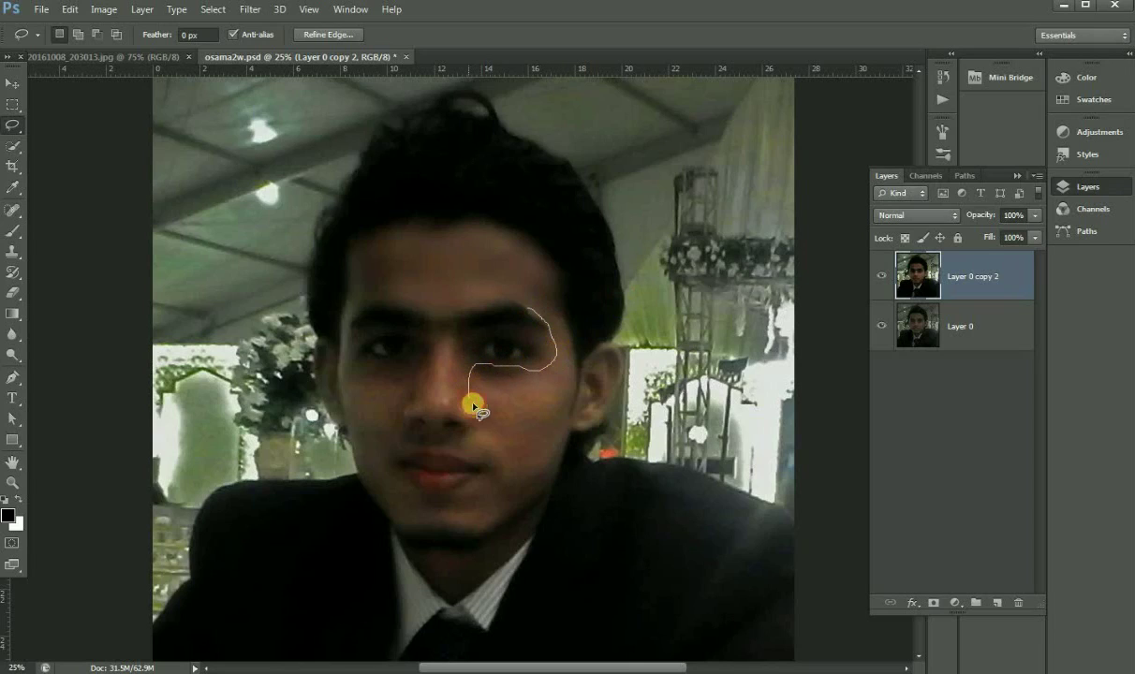
mouse_move(480, 416)
left_mouse_down()
mouse_move(514, 470)
mouse_move(558, 442)
mouse_move(577, 375)
mouse_move(572, 331)
mouse_move(557, 312)
mouse_move(530, 309)
left_mouse_up()
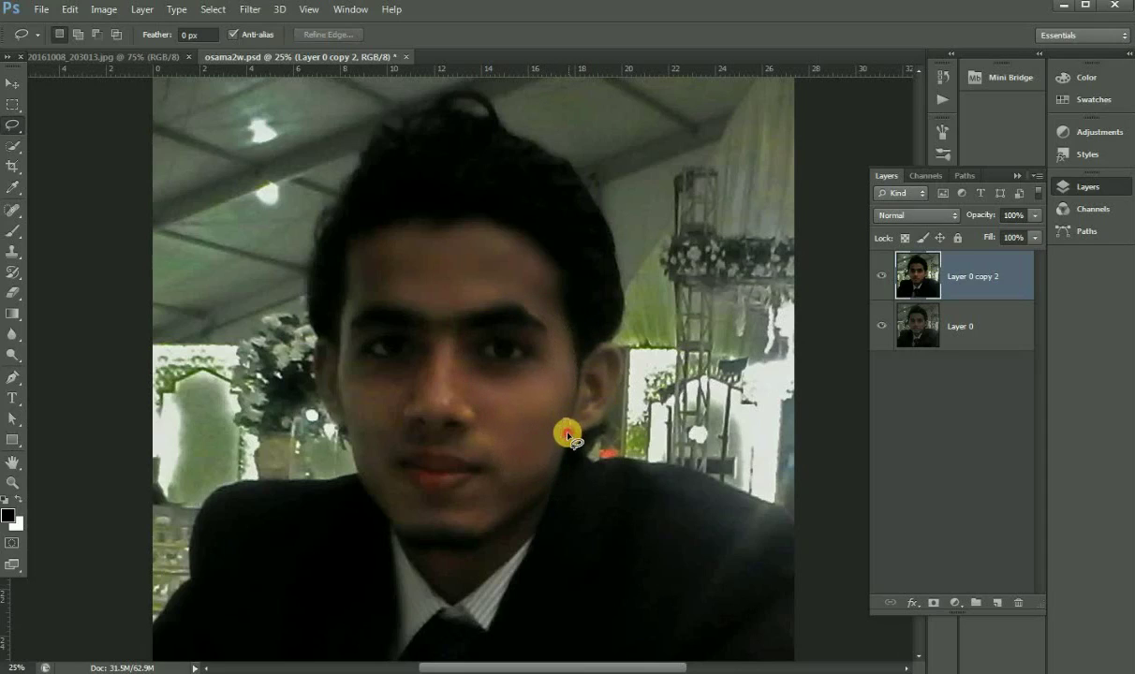
mouse_move(567, 443)
left_mouse_down()
mouse_move(540, 494)
mouse_move(469, 526)
mouse_move(386, 515)
mouse_move(339, 374)
mouse_move(367, 359)
mouse_move(418, 363)
mouse_move(413, 429)
mouse_move(385, 464)
mouse_move(420, 493)
mouse_move(494, 472)
mouse_move(570, 419)
left_mouse_up()
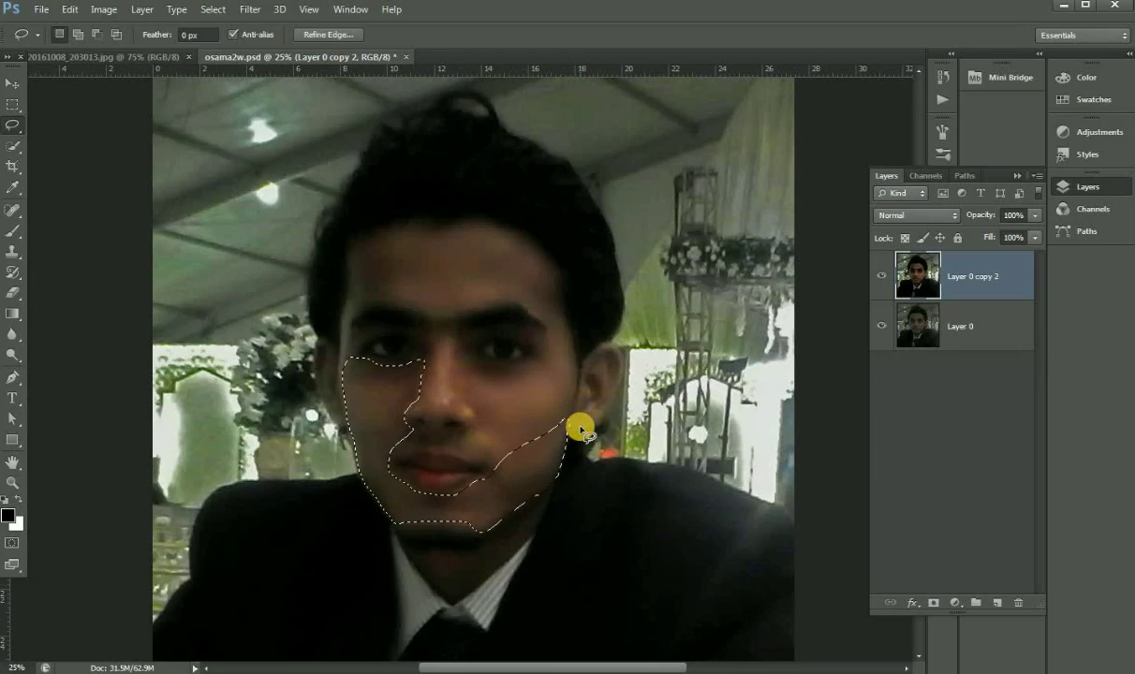
key("ctrl+d")
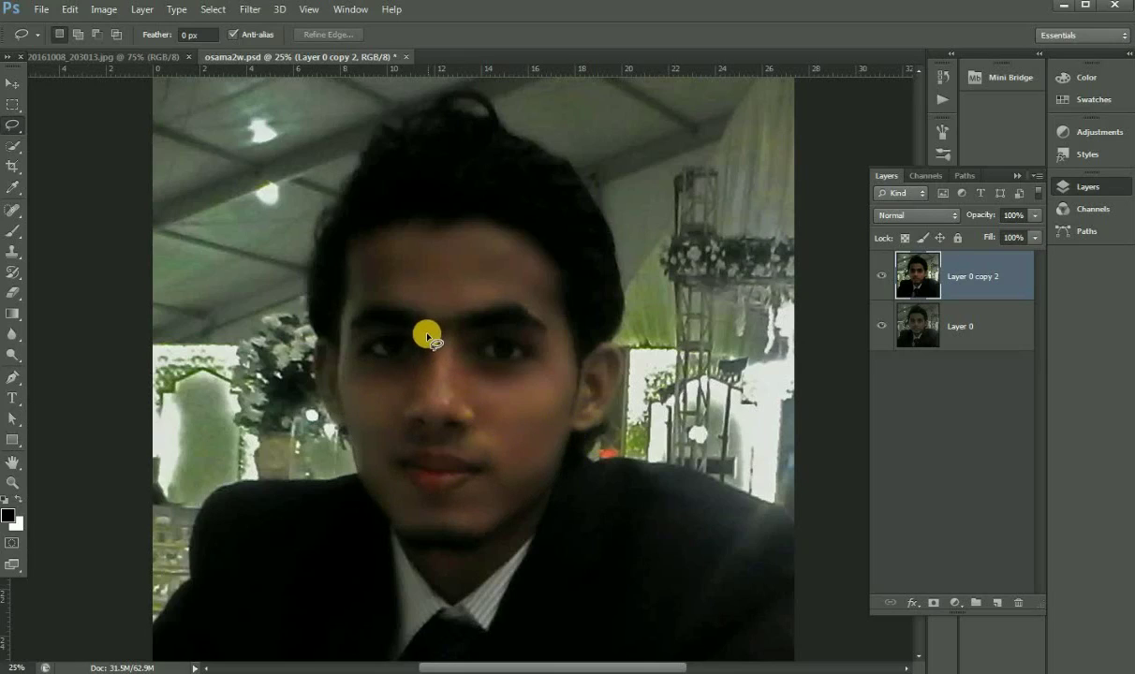
mouse_move(428, 336)
left_mouse_down()
mouse_move(419, 405)
mouse_move(384, 367)
mouse_move(418, 361)
mouse_move(431, 337)
left_mouse_up()
mouse_move(507, 333)
left_mouse_down()
mouse_move(470, 355)
mouse_move(471, 398)
mouse_move(435, 400)
mouse_move(425, 388)
mouse_move(441, 332)
mouse_move(514, 324)
mouse_move(539, 331)
mouse_move(540, 350)
left_mouse_up()
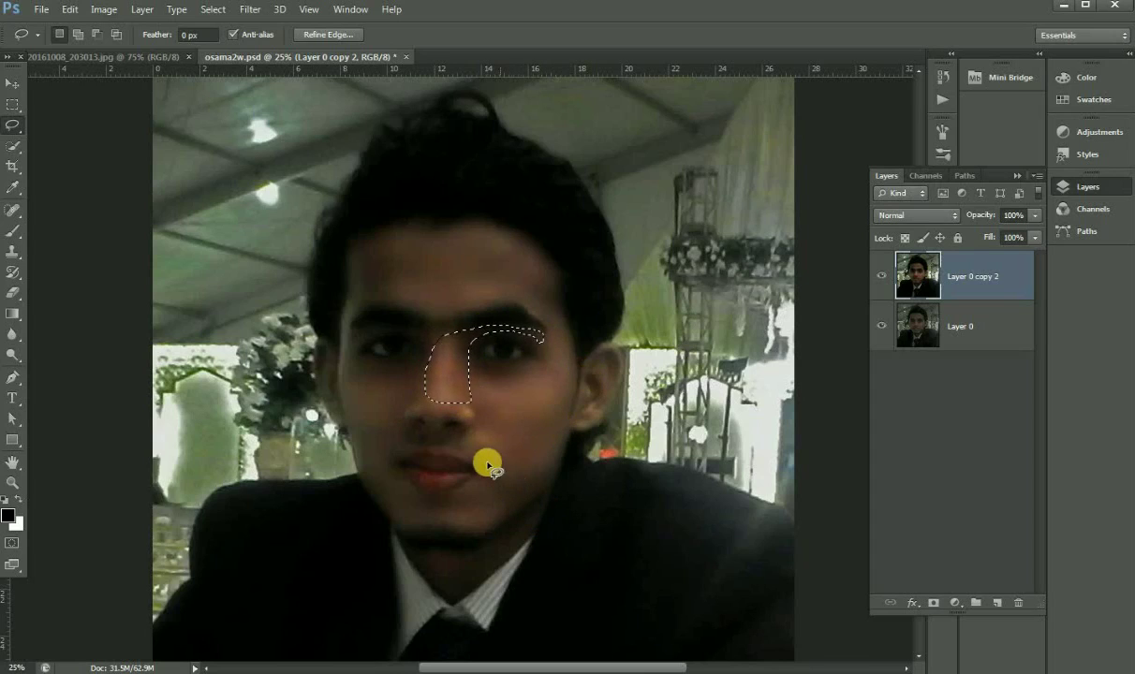
mouse_move(503, 475)
left_mouse_down()
mouse_move(456, 445)
mouse_move(459, 432)
mouse_move(486, 434)
mouse_move(511, 469)
left_mouse_up()
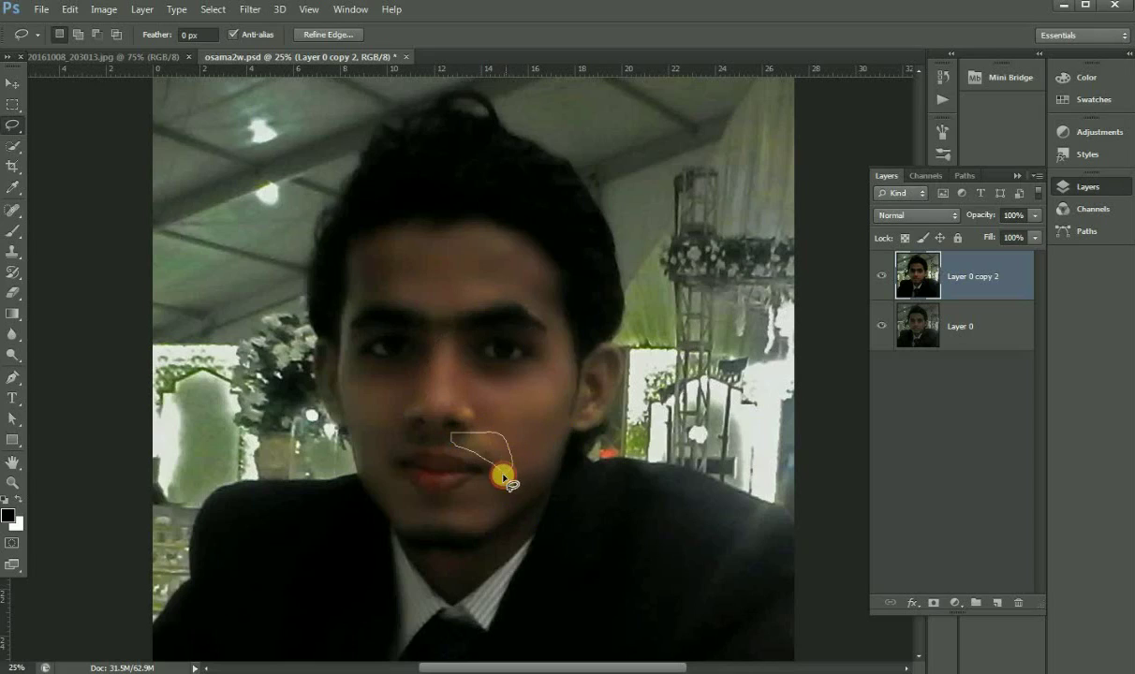
left_click(441, 454)
left_click_drag(391, 447, 447, 432)
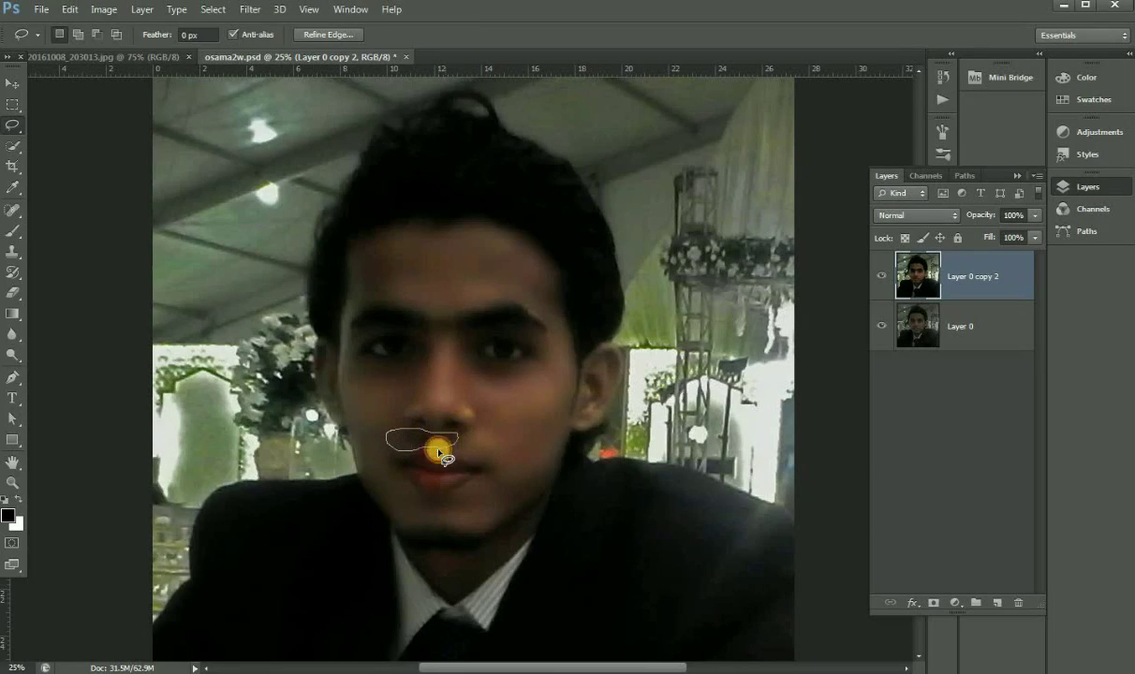
left_click_drag(447, 433, 436, 440)
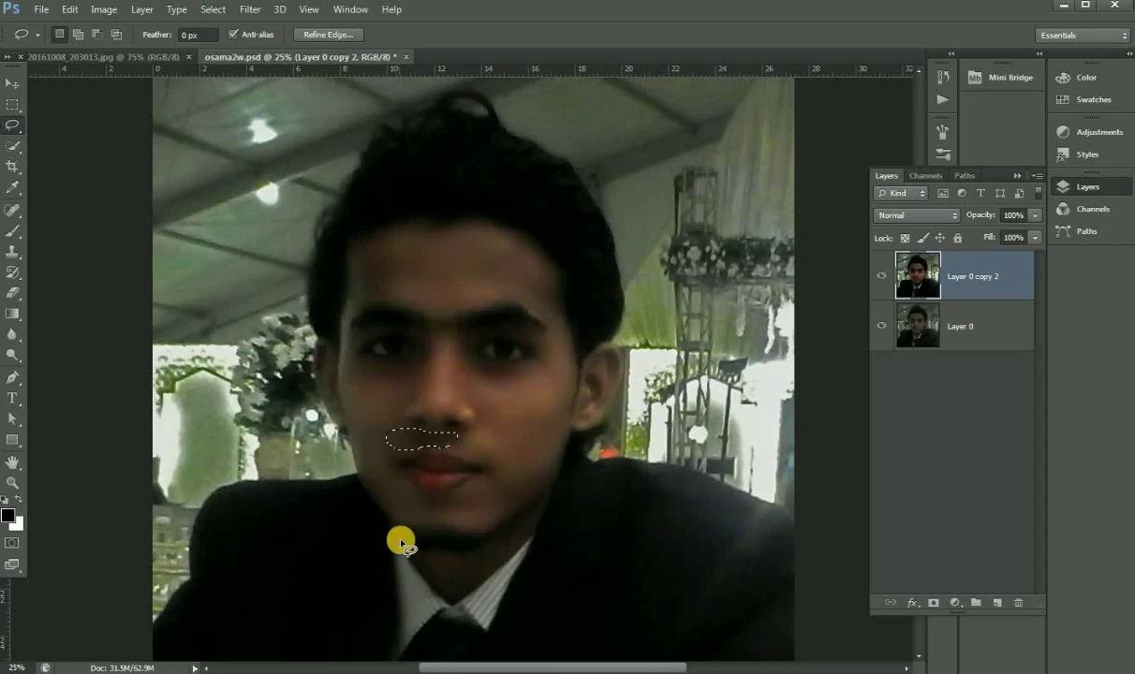
mouse_move(398, 539)
left_mouse_down()
mouse_move(429, 590)
mouse_move(463, 595)
mouse_move(521, 553)
mouse_move(545, 493)
mouse_move(481, 540)
mouse_move(408, 537)
mouse_move(402, 549)
left_mouse_up()
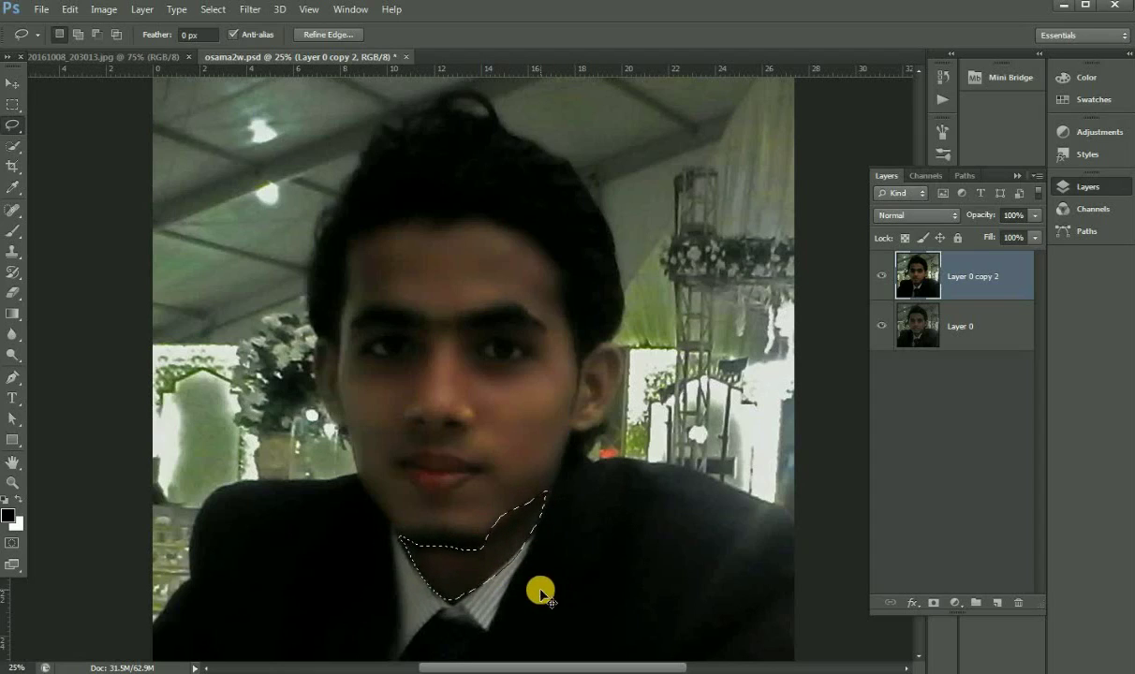
left_click(506, 596)
mouse_move(463, 596)
left_mouse_down()
mouse_move(523, 548)
mouse_move(500, 527)
mouse_move(464, 547)
mouse_move(403, 547)
mouse_move(446, 602)
mouse_move(512, 573)
left_mouse_up()
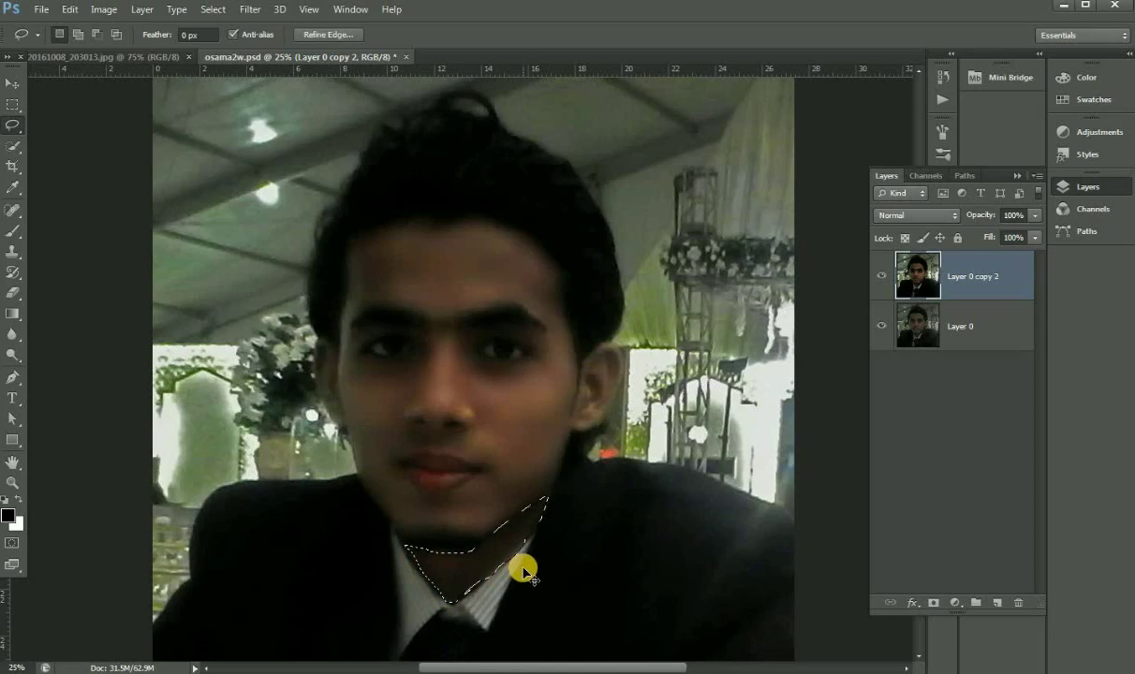
left_click(517, 562)
Zoom from 25% to 50% on the face around the eyes and eyebrows.
scroll(514, 553, "up", 2)
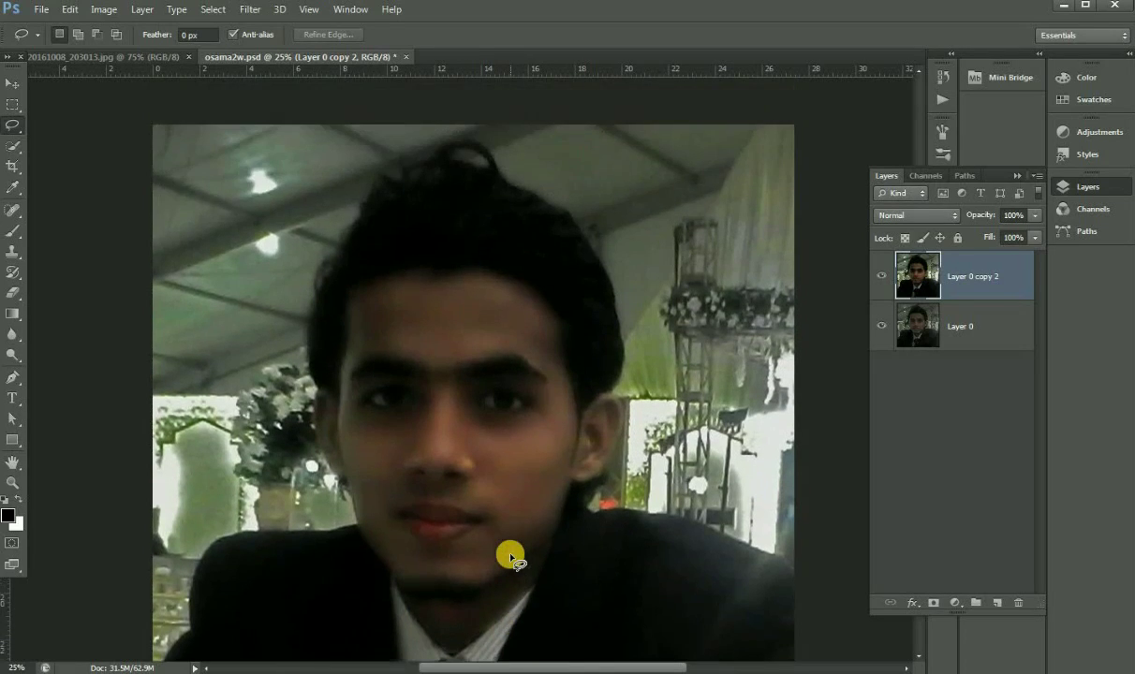
scroll(511, 559, "up", 3)
scroll(510, 553, "down", 2)
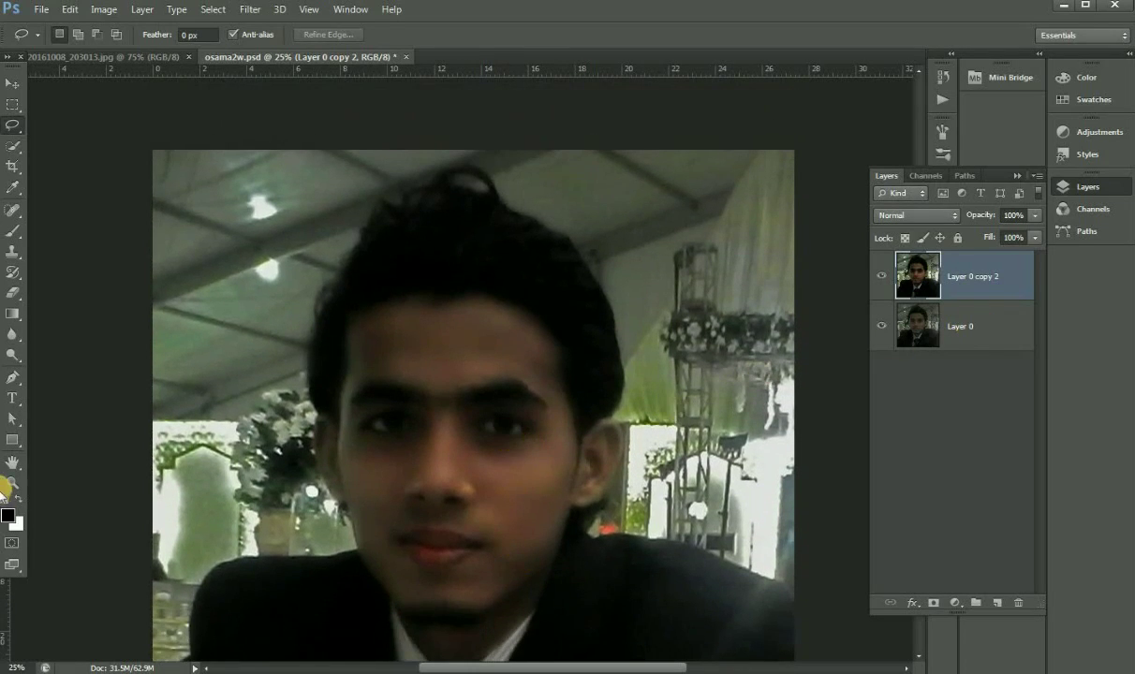
left_click(12, 483)
left_click(520, 437)
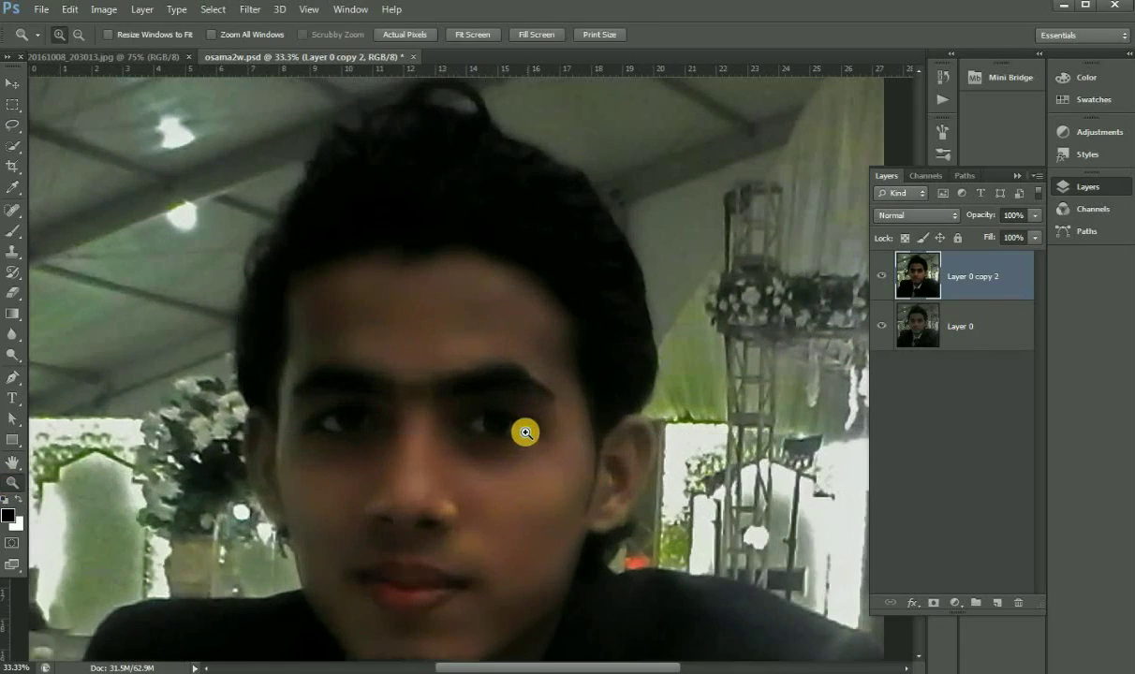
left_click(516, 438)
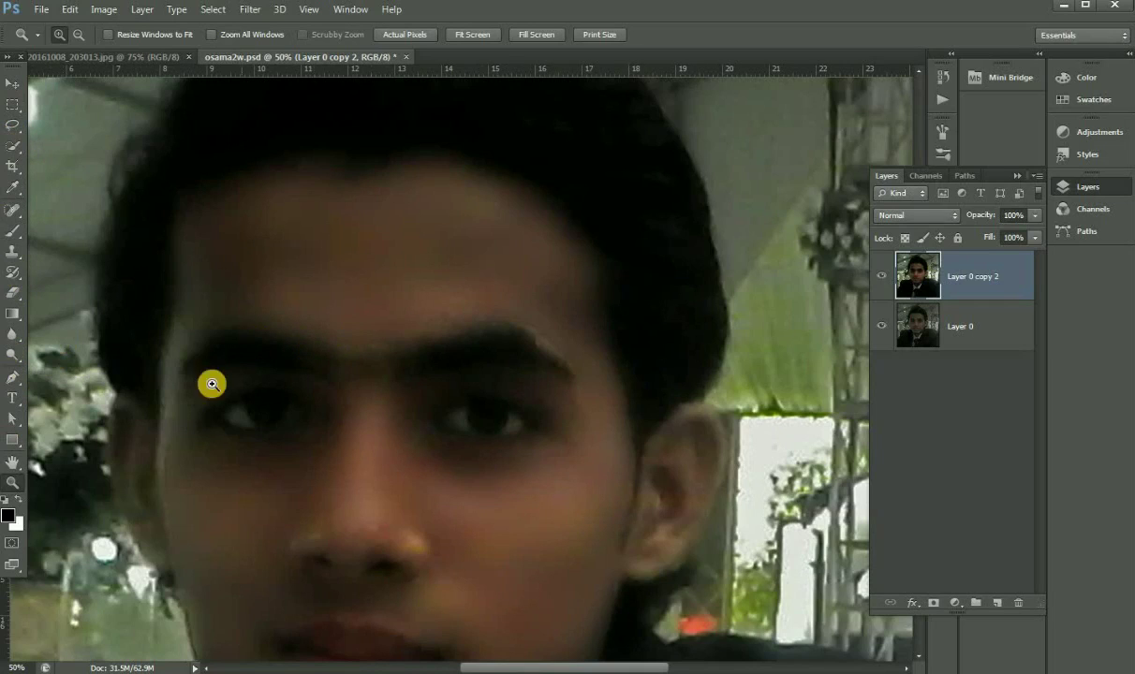
Lasso the skin along both eyebrows after discarding outlines around each eye.
left_click(9, 125)
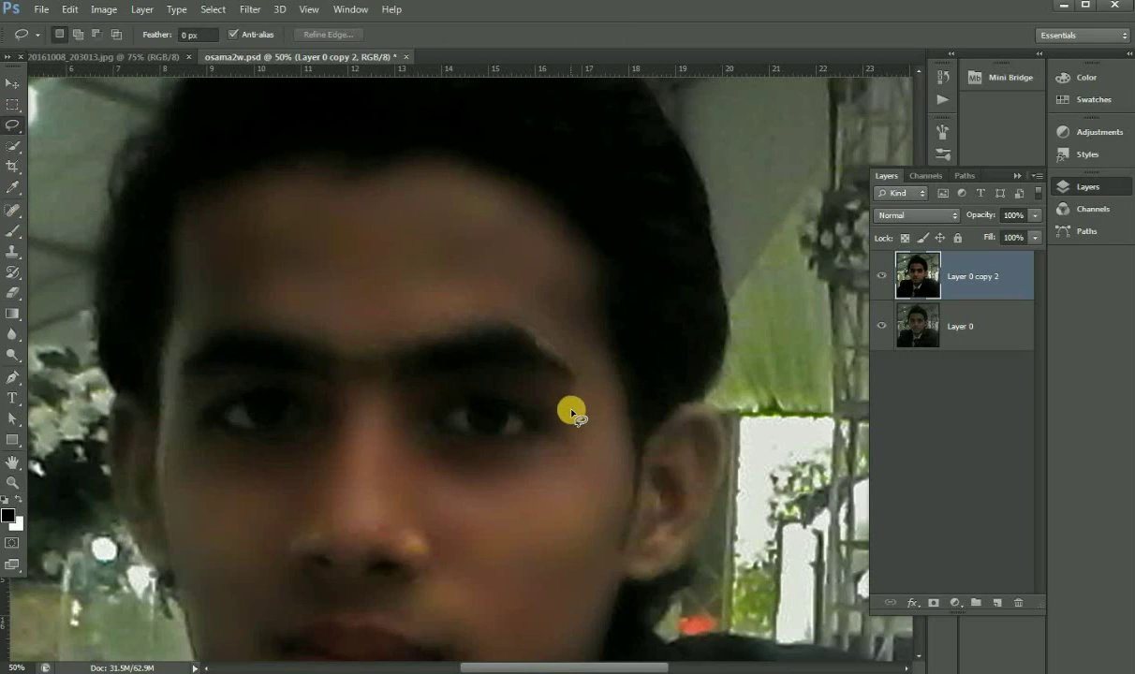
mouse_move(548, 433)
left_mouse_down()
mouse_move(406, 431)
mouse_move(575, 418)
mouse_move(570, 385)
mouse_move(474, 370)
mouse_move(407, 382)
mouse_move(406, 408)
mouse_move(466, 393)
mouse_move(536, 406)
mouse_move(567, 453)
left_mouse_up()
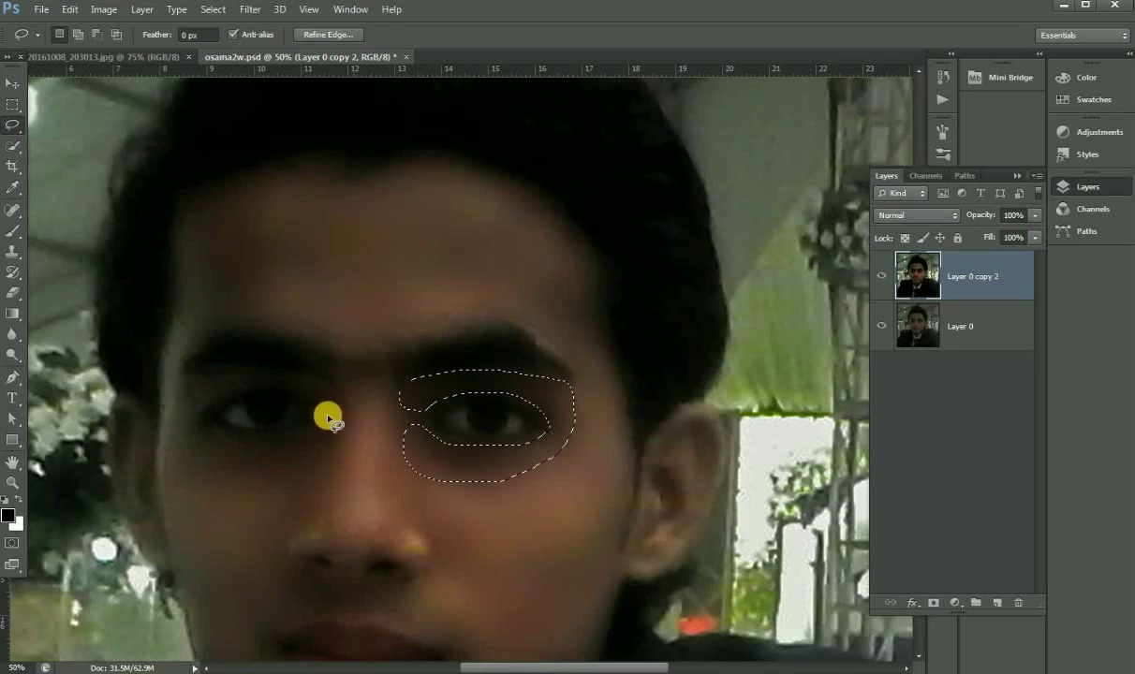
left_click(306, 394)
mouse_move(307, 395)
left_mouse_down()
mouse_move(274, 382)
mouse_move(182, 406)
mouse_move(177, 398)
mouse_move(226, 374)
mouse_move(316, 375)
mouse_move(329, 412)
left_mouse_up()
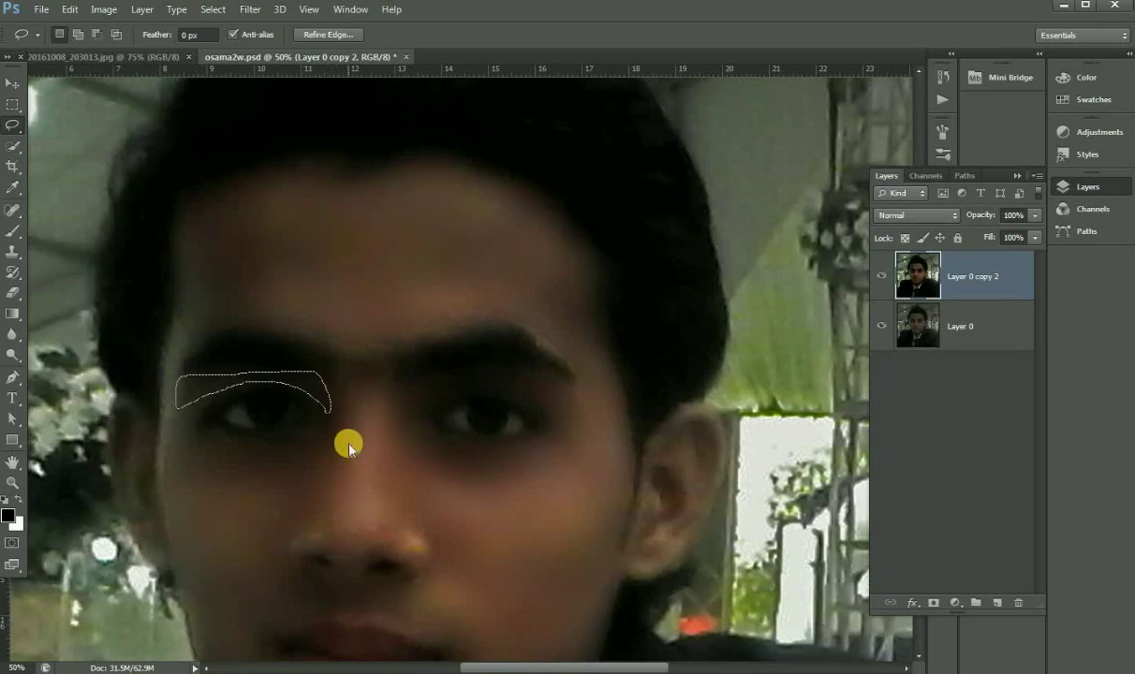
left_click(410, 387)
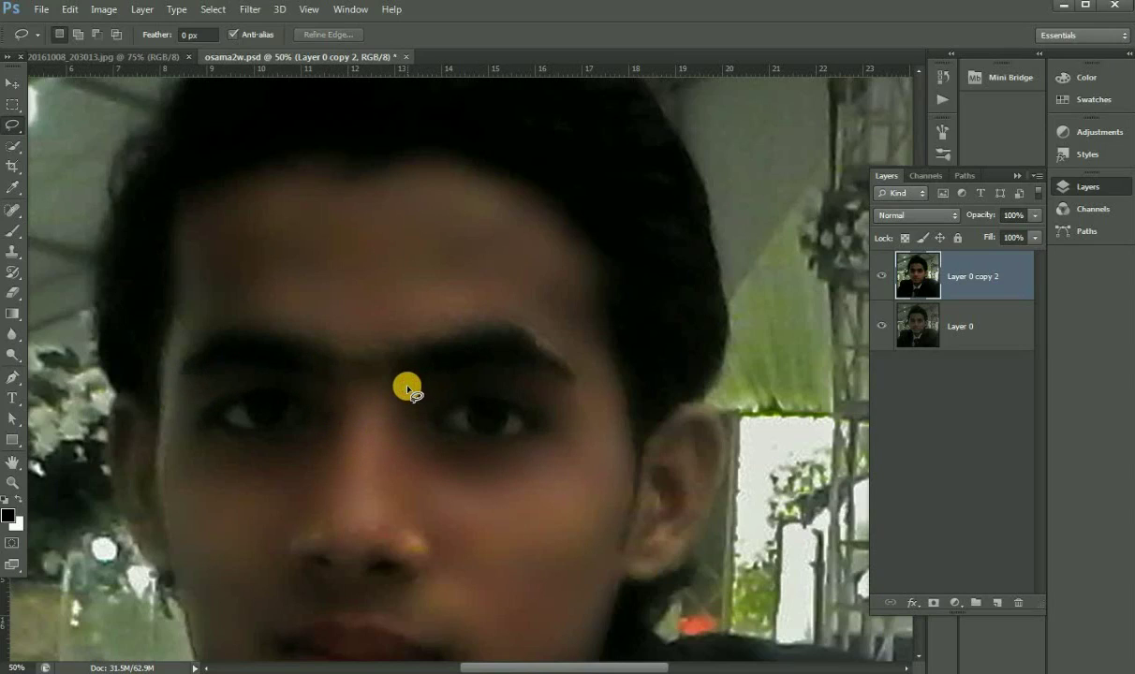
mouse_move(509, 376)
left_mouse_down()
mouse_move(543, 334)
mouse_move(451, 306)
mouse_move(356, 342)
mouse_move(246, 320)
mouse_move(202, 335)
mouse_move(178, 361)
mouse_move(379, 395)
mouse_move(412, 381)
left_mouse_up()
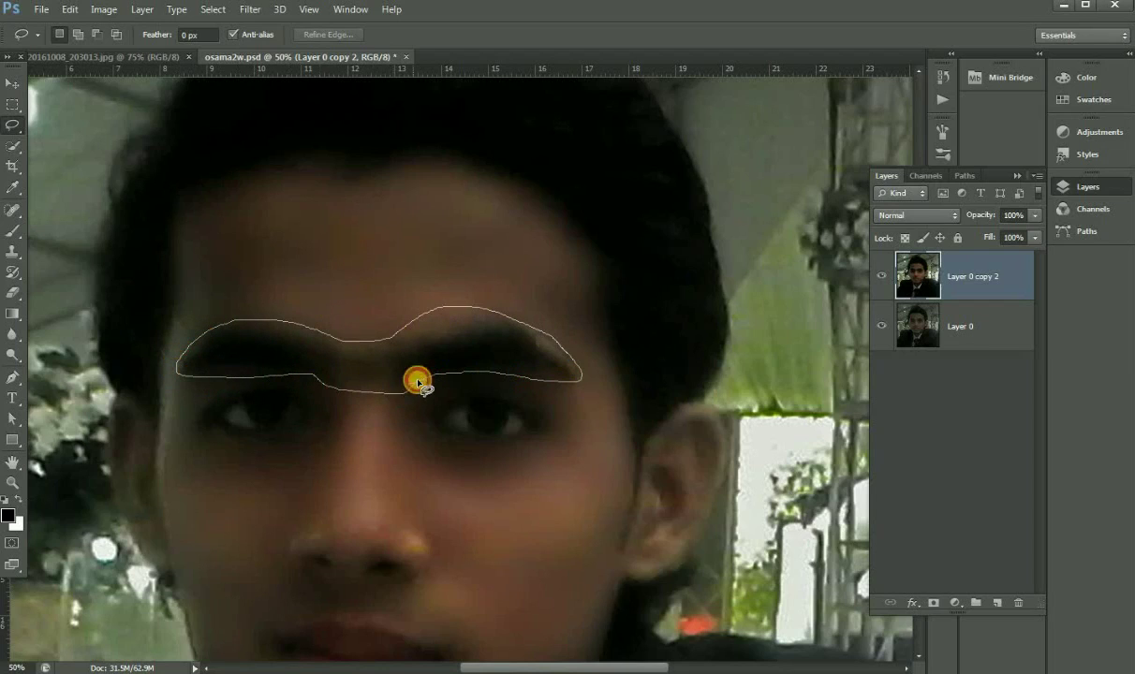
Blur the eyebrow selection with a Gaussian Blur of about 3.5 pixels, then deselect.
left_click(251, 9)
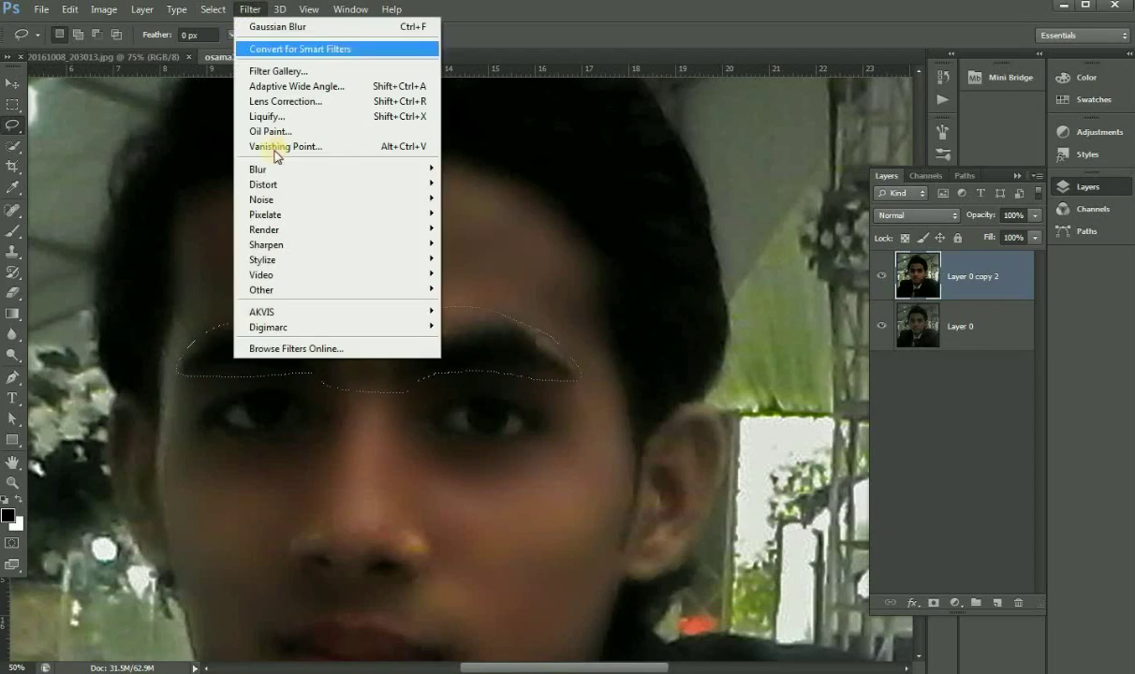
mouse_move(336, 168)
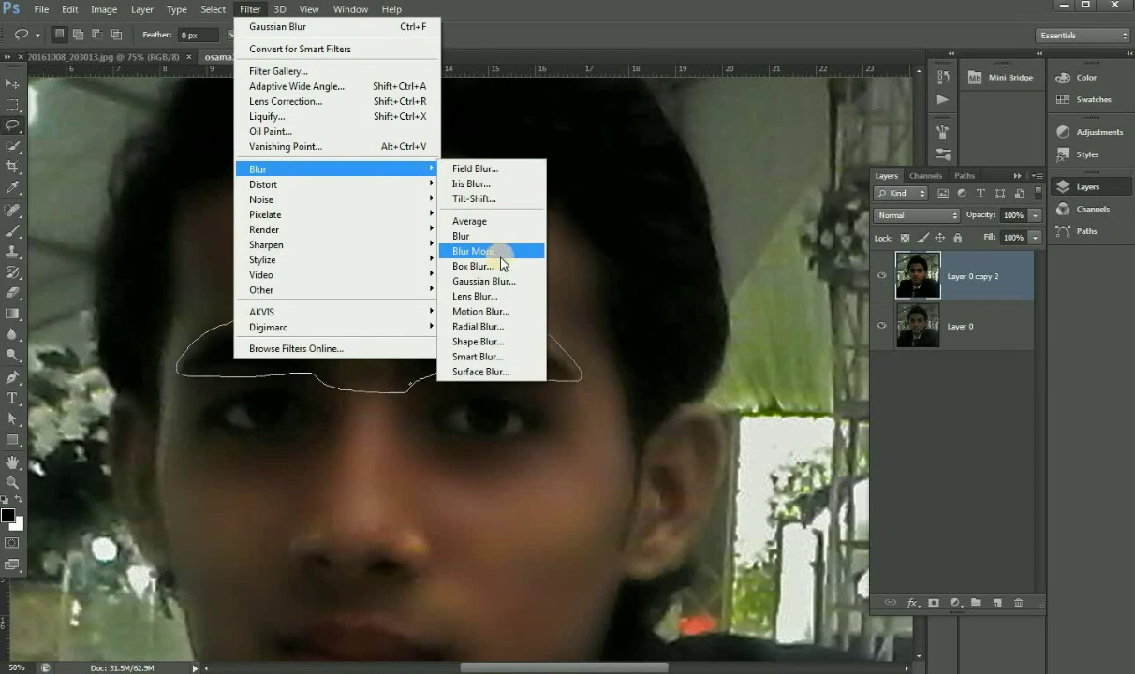
left_click(517, 282)
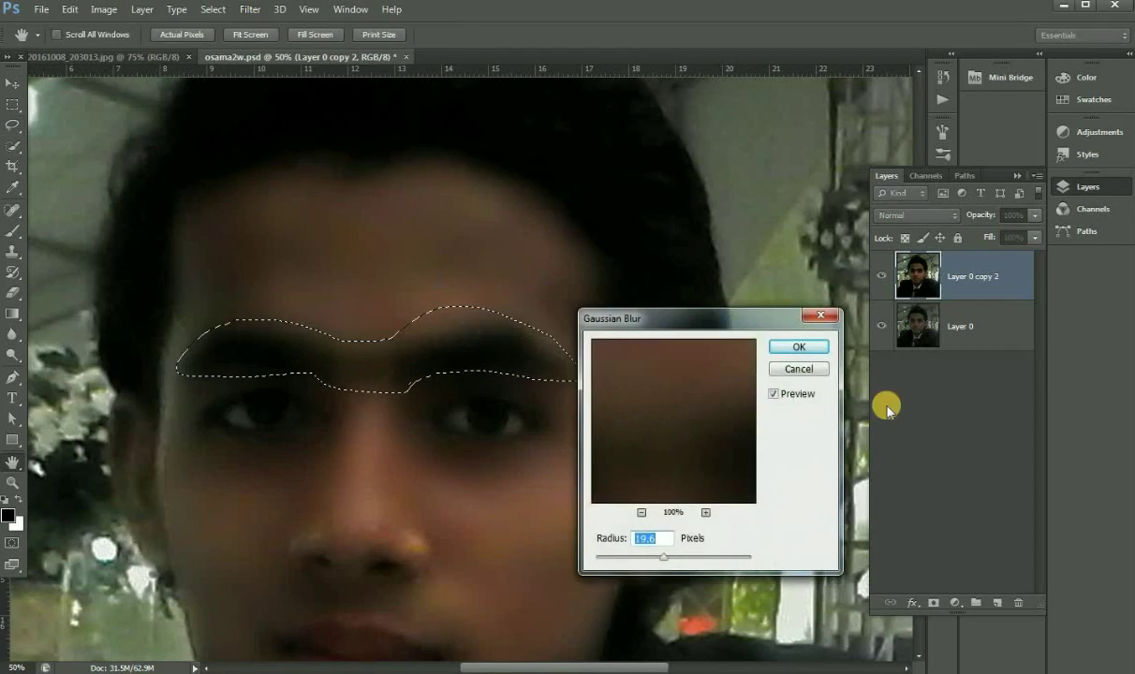
left_click_drag(664, 559, 640, 559)
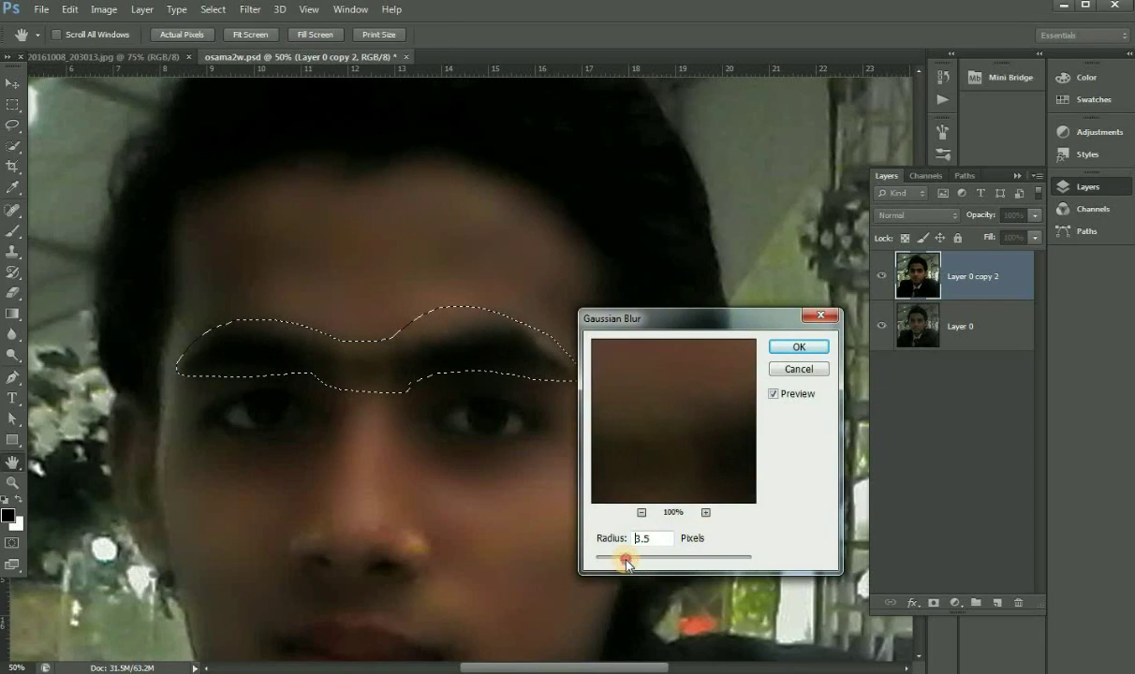
left_click_drag(627, 562, 626, 560)
left_click(797, 343)
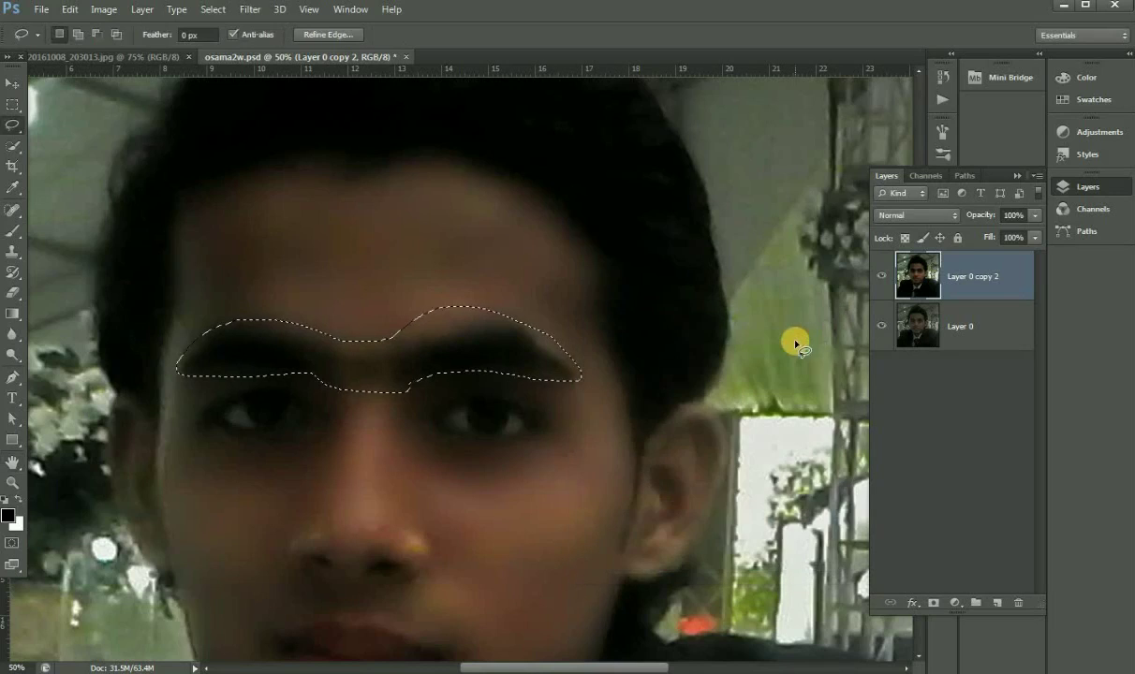
key("ctrl+d")
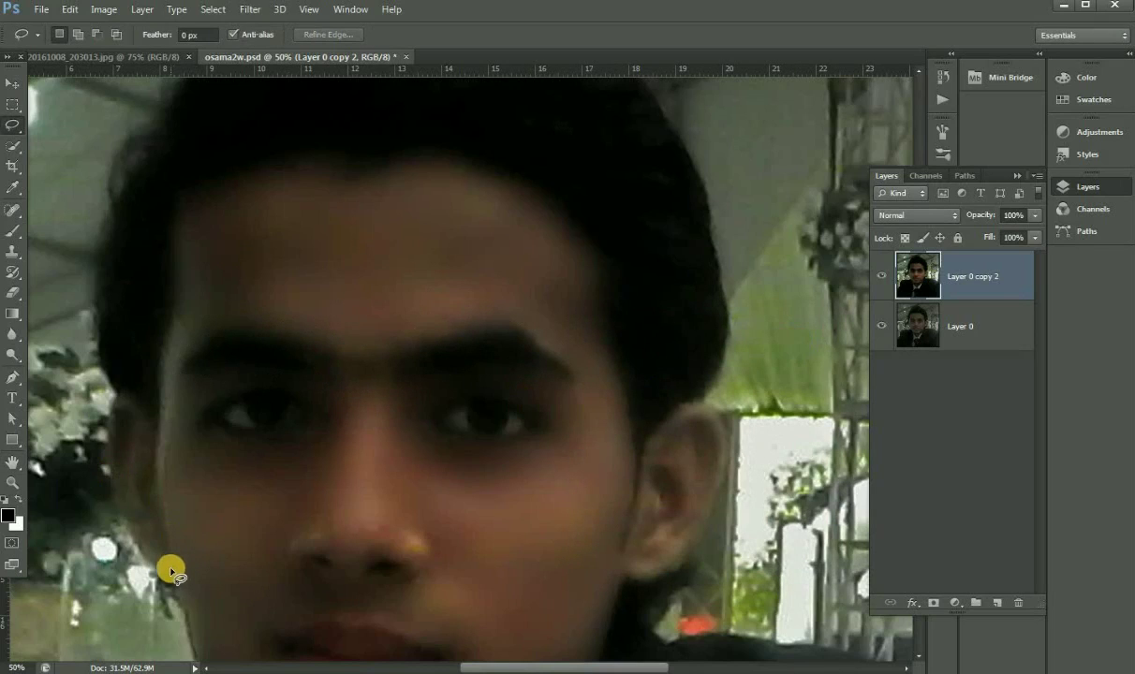
Lasso the strip of face between the left cheek and the hair beside the ear.
left_click(144, 553)
mouse_move(134, 537)
left_mouse_down()
mouse_move(114, 504)
mouse_move(111, 454)
left_mouse_up()
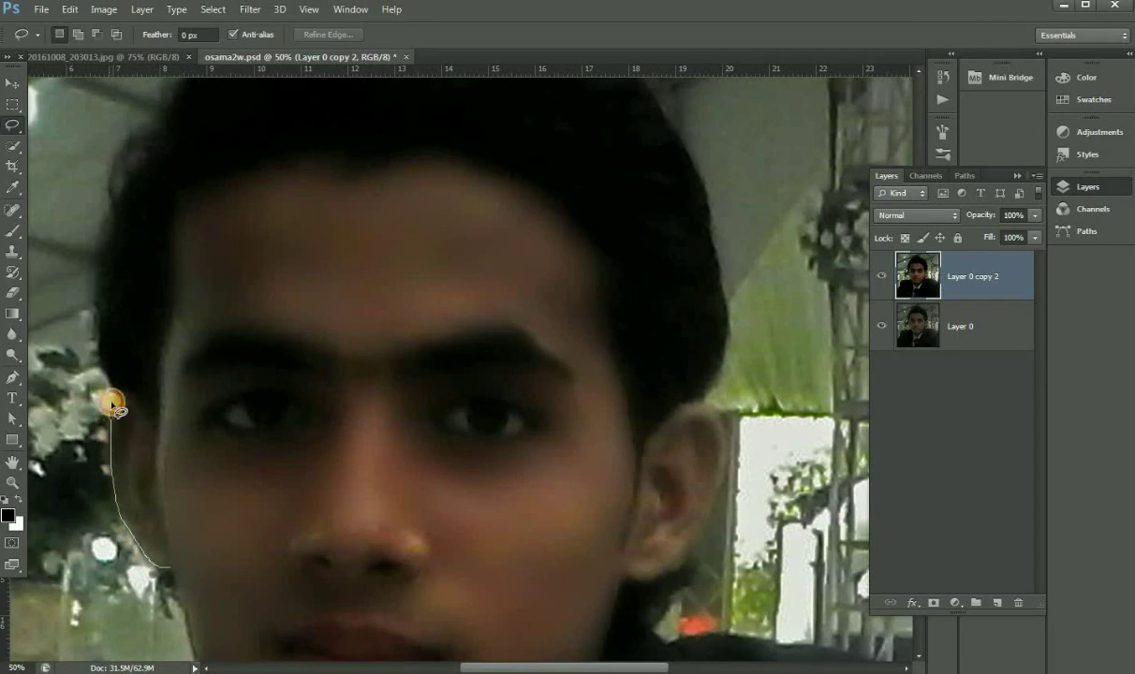
mouse_move(120, 394)
left_mouse_down()
mouse_move(137, 393)
mouse_move(162, 434)
mouse_move(172, 328)
mouse_move(161, 383)
mouse_move(162, 345)
mouse_move(177, 320)
mouse_move(169, 568)
left_mouse_up()
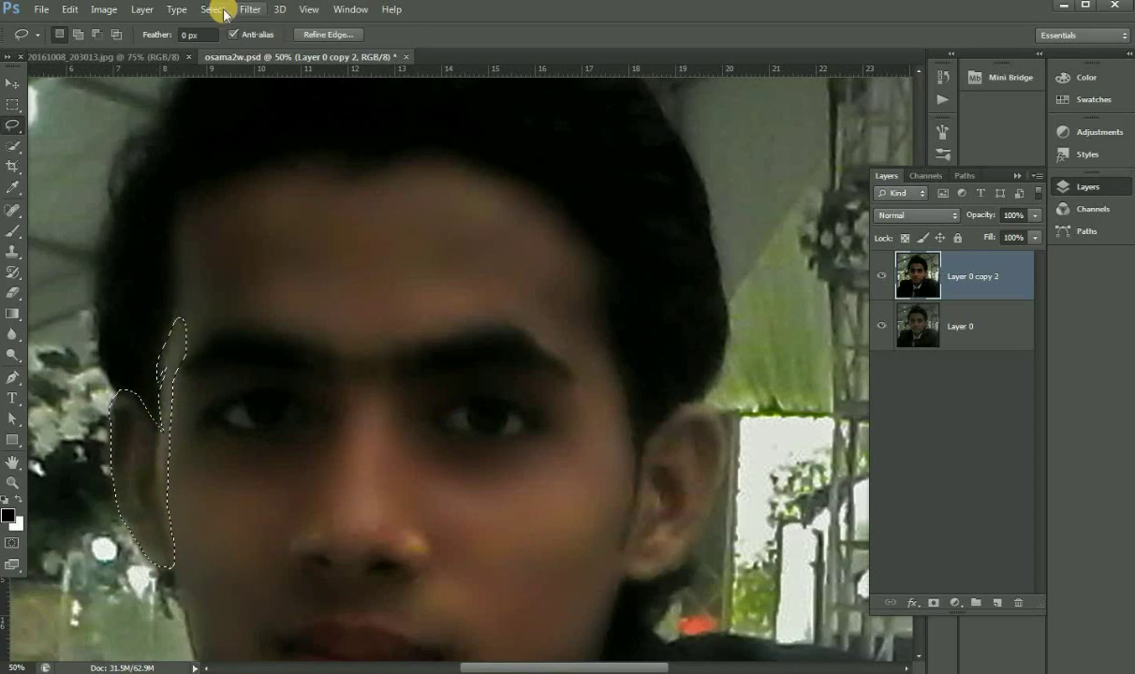
Apply a Gaussian Blur of about 2.4 pixels to the selected face edge.
left_click(217, 10)
mouse_move(484, 281)
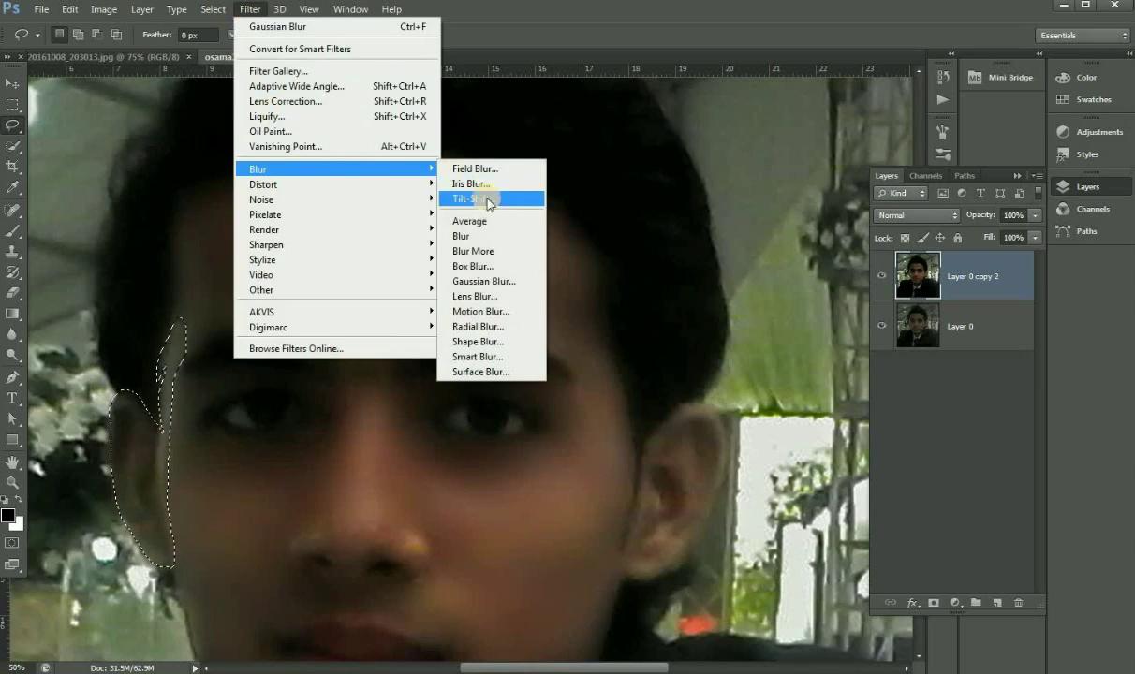
left_click(511, 283)
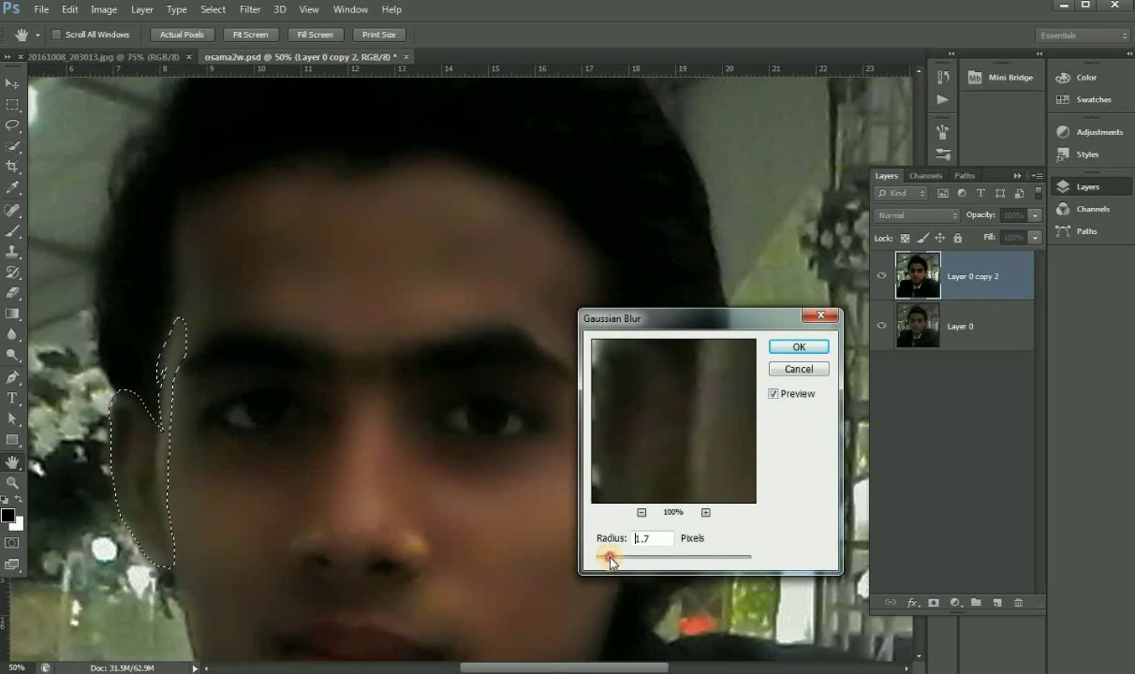
left_click(606, 560)
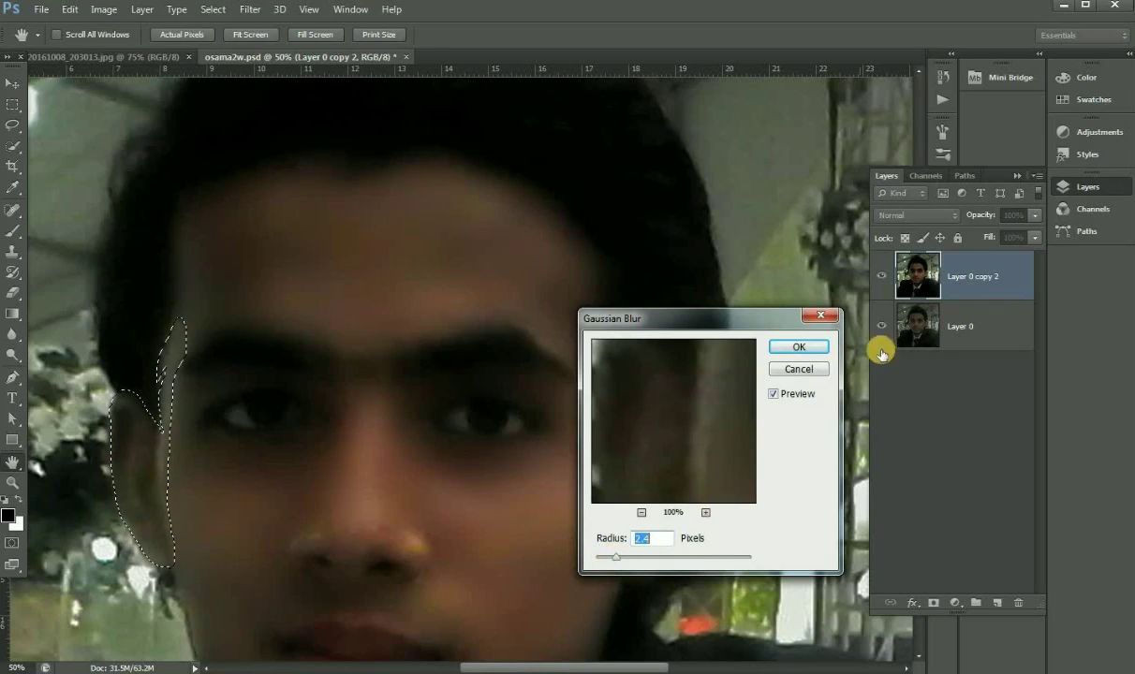
left_click(799, 347)
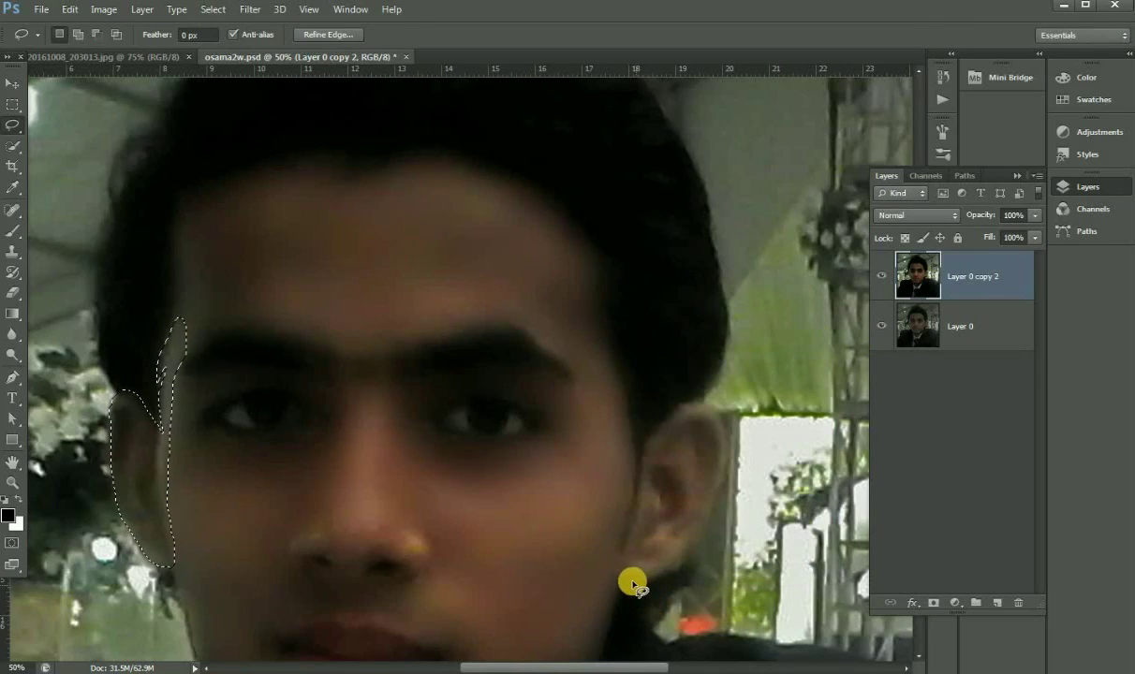
Lasso the right ear, discard that selection, then scroll down and outline the lips.
mouse_move(623, 578)
left_mouse_down()
mouse_move(654, 441)
mouse_move(686, 405)
mouse_move(722, 471)
mouse_move(714, 504)
mouse_move(673, 569)
mouse_move(622, 578)
left_mouse_up()
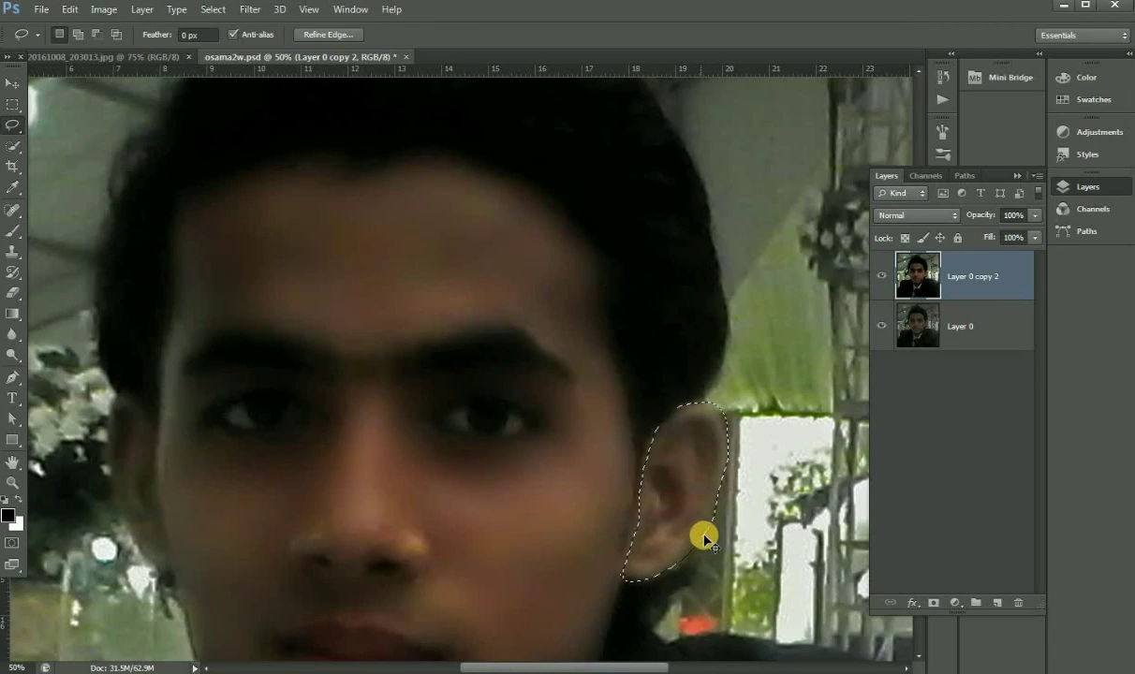
key("ctrl+d")
scroll(722, 426, "down", 5)
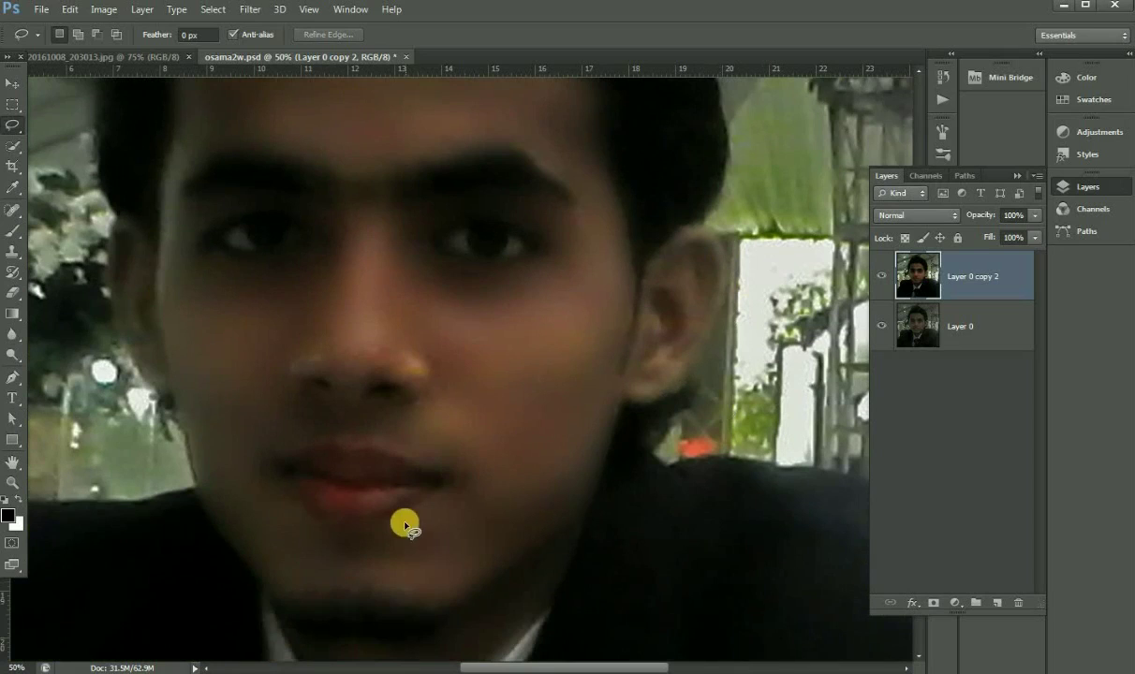
mouse_move(440, 499)
left_mouse_down()
mouse_move(306, 514)
mouse_move(263, 476)
mouse_move(262, 452)
mouse_move(349, 435)
mouse_move(463, 463)
mouse_move(452, 501)
mouse_move(439, 497)
left_mouse_up()
Drop the lip selection and lasso-select the dark jaw and neck area below the chin.
left_click(469, 540)
scroll(436, 585, "down", 2)
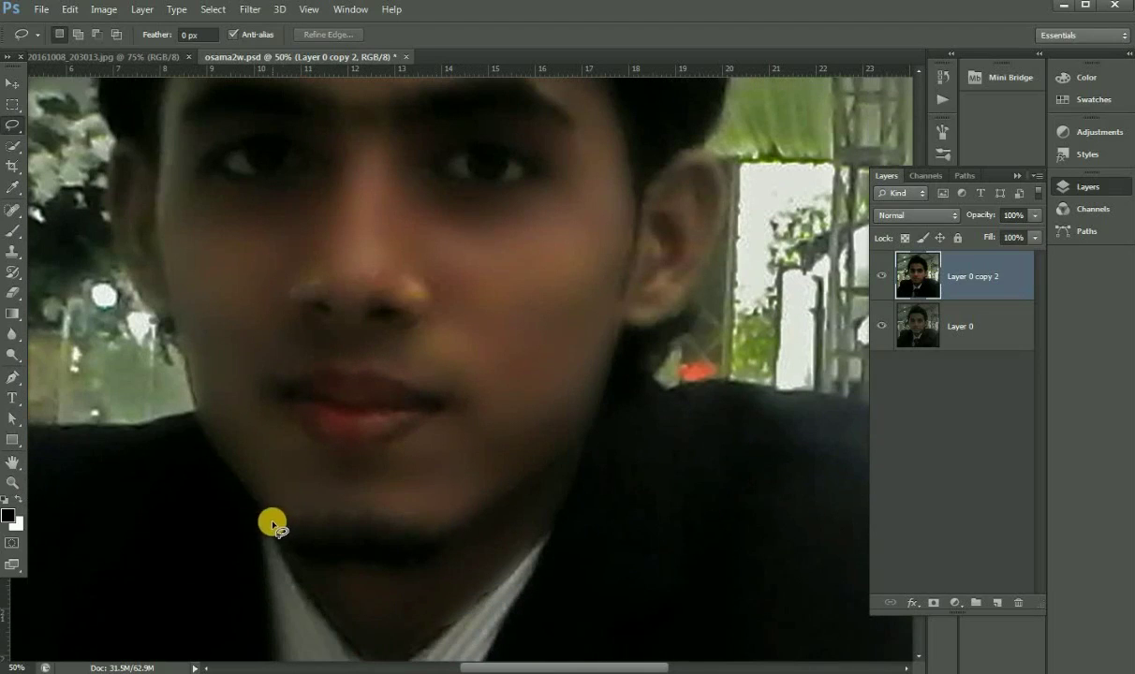
left_click_drag(270, 521, 422, 564)
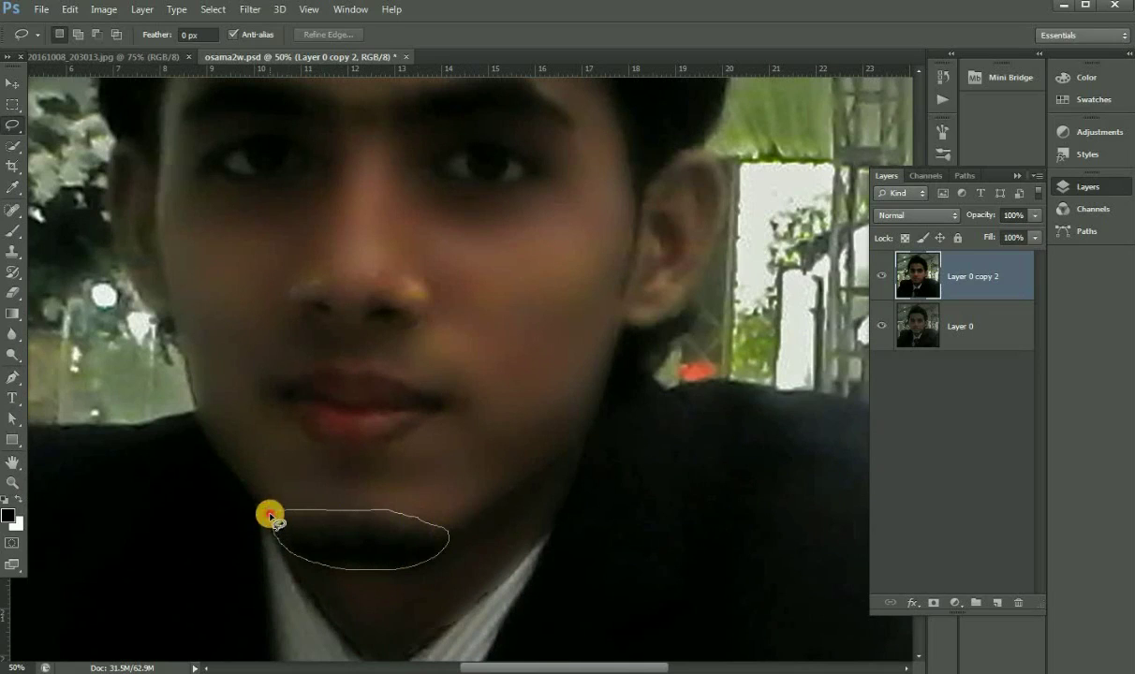
left_click_drag(423, 563, 269, 515)
scroll(440, 552, "down", 2)
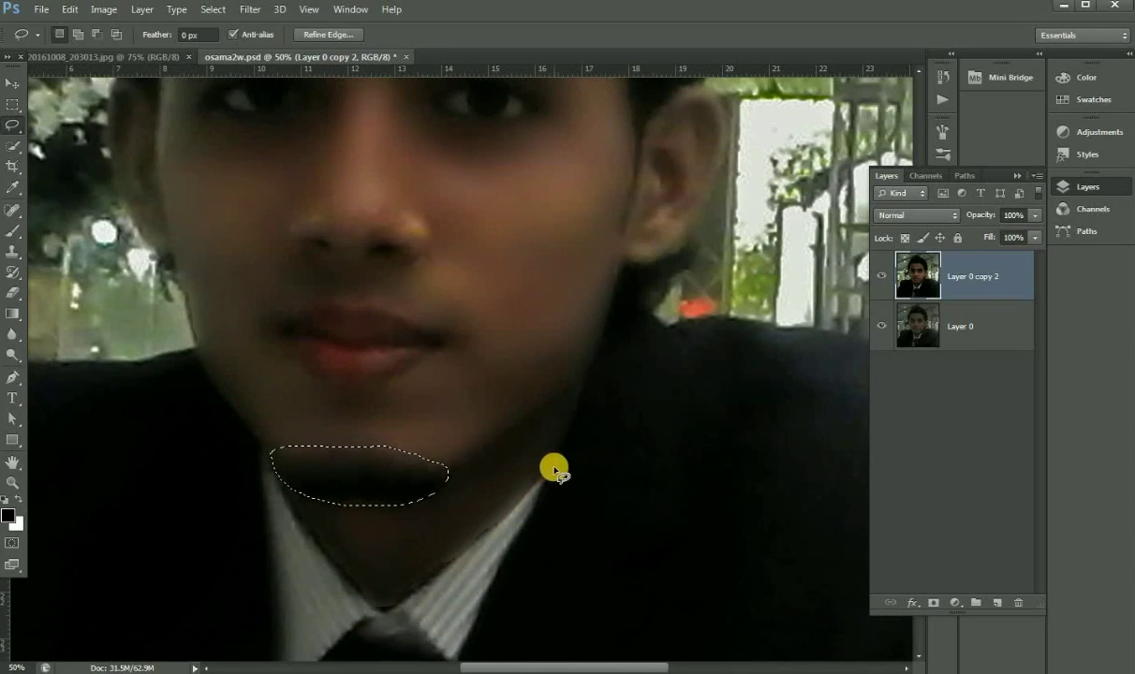
mouse_move(554, 470)
left_mouse_down()
mouse_move(486, 540)
mouse_move(385, 613)
mouse_move(357, 601)
mouse_move(301, 520)
left_mouse_up()
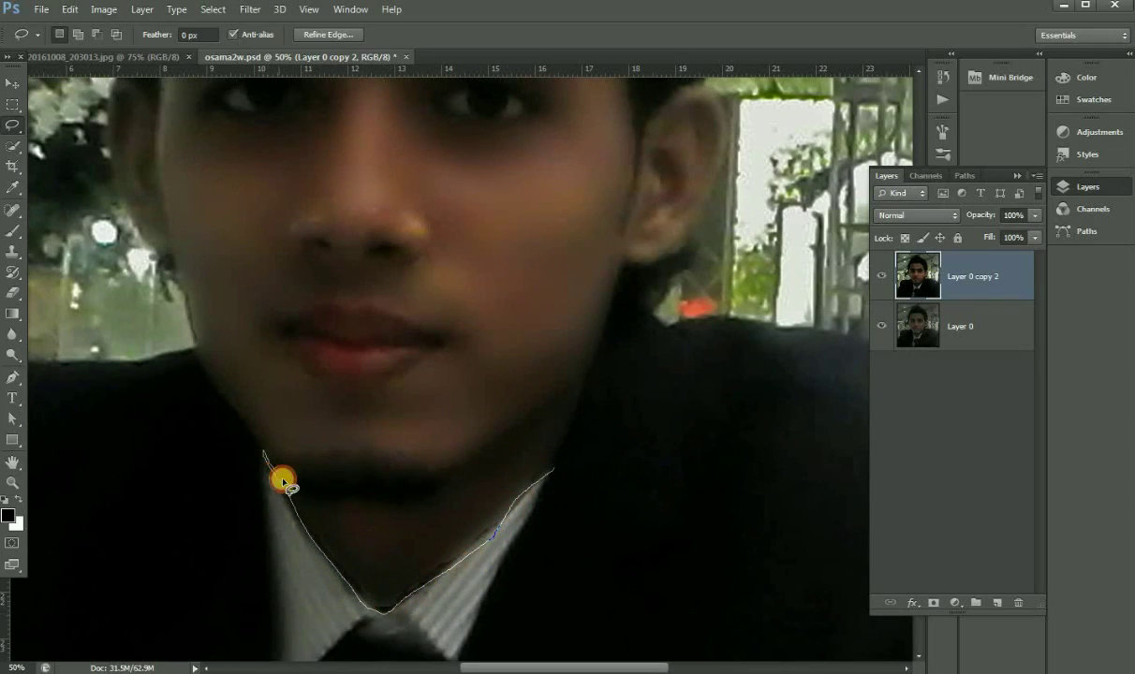
mouse_move(377, 507)
left_mouse_down()
mouse_move(451, 484)
mouse_move(513, 410)
mouse_move(568, 386)
mouse_move(562, 459)
mouse_move(540, 482)
left_mouse_up()
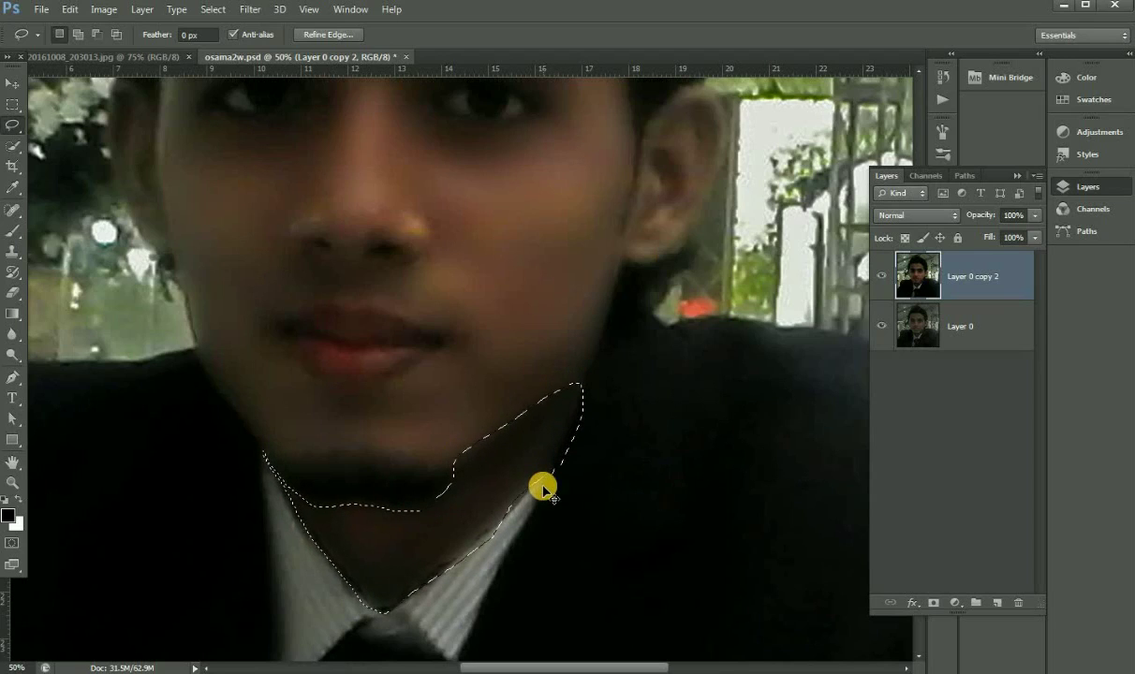
left_click_drag(542, 487, 553, 470)
Apply a 12.7-pixel Gaussian Blur to the jaw and neck selection, then deselect.
left_click(246, 9)
mouse_move(281, 169)
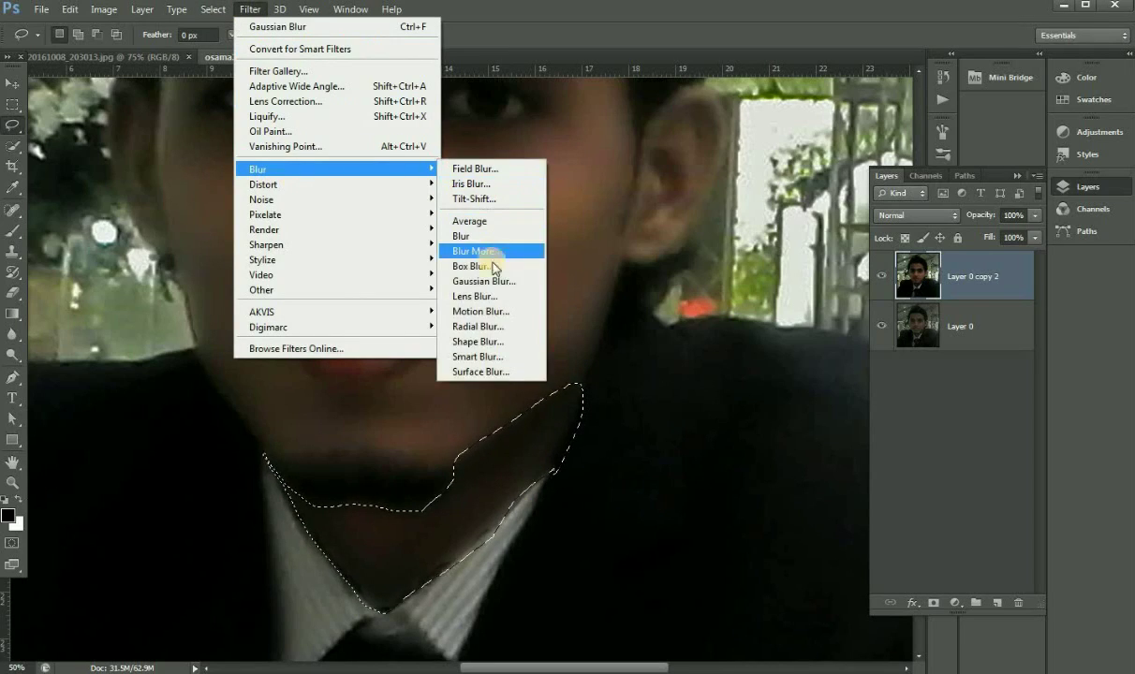
left_click(482, 281)
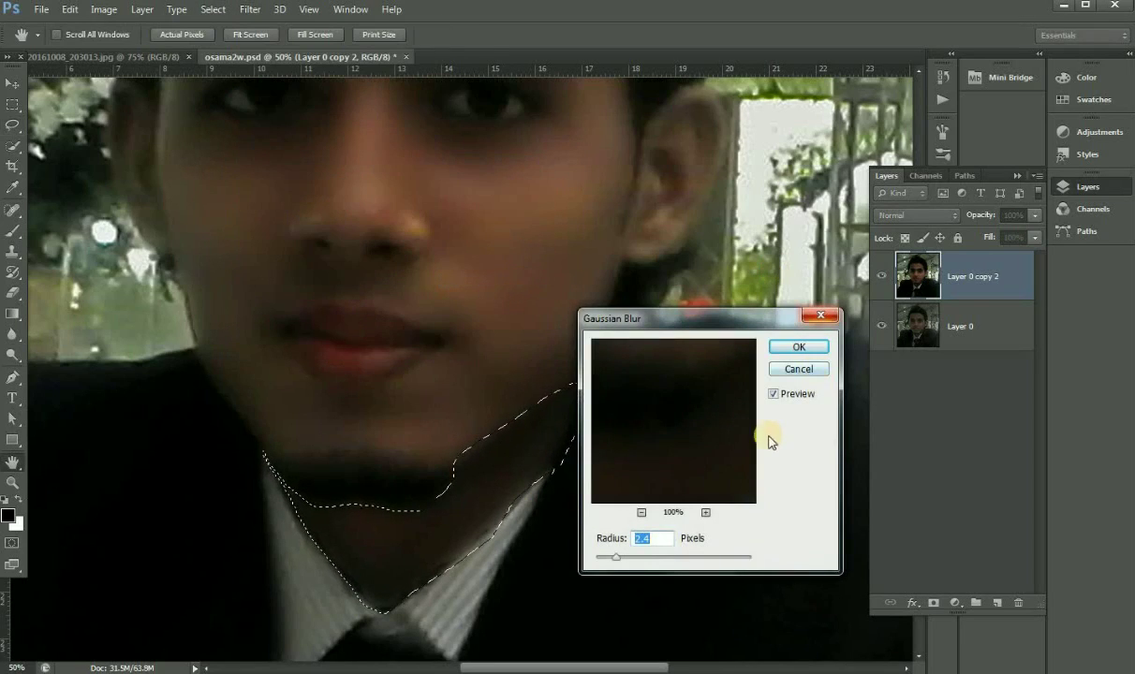
left_click_drag(772, 318, 856, 306)
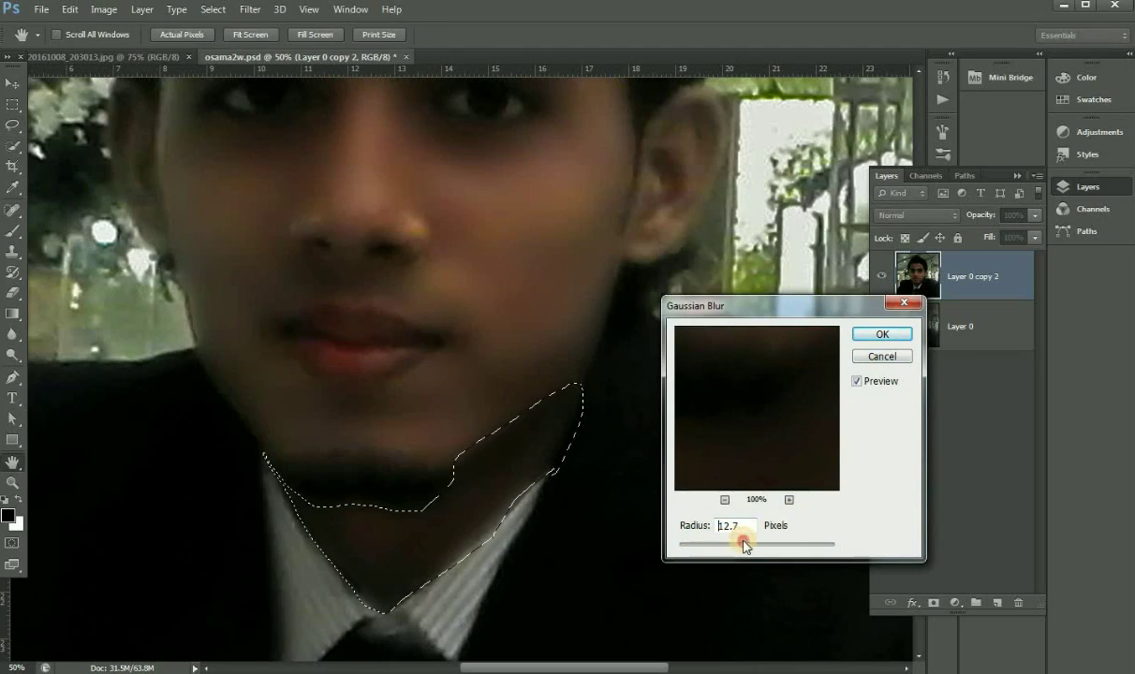
left_click(745, 546)
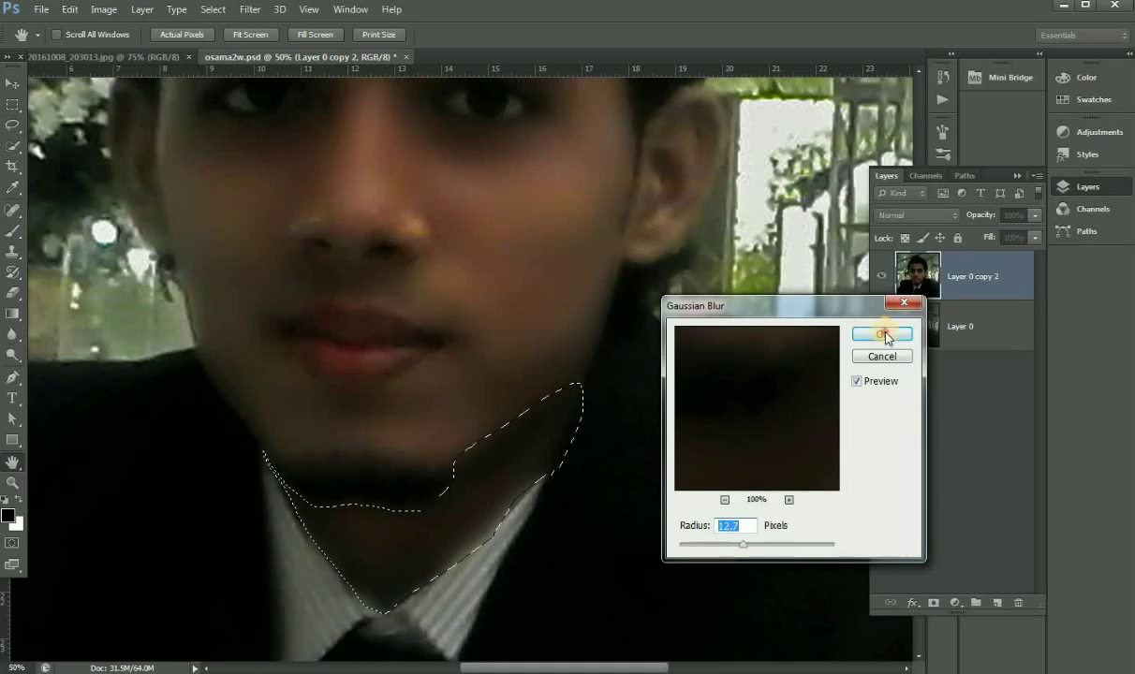
left_click(885, 335)
key("ctrl+d")
Zoom out with the Zoom tool until the whole portrait is visible.
key("l")
scroll(671, 401, "up", 2)
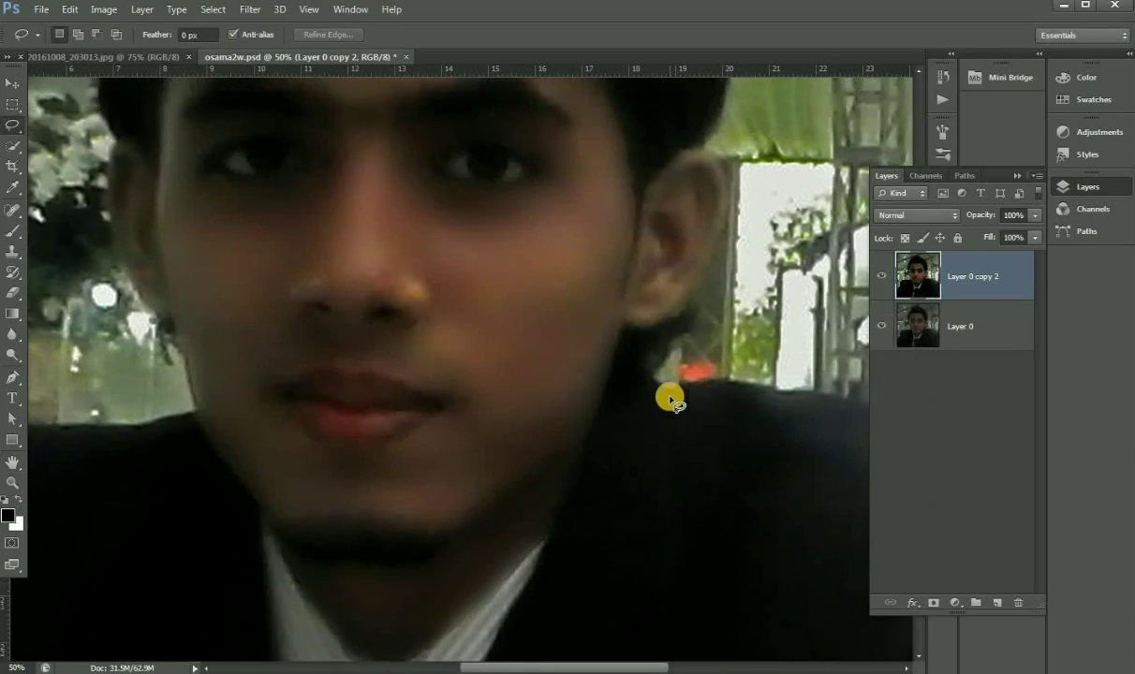
scroll(670, 401, "up", 1)
scroll(670, 401, "up", 2)
scroll(670, 398, "up", 3)
scroll(670, 394, "up", 3)
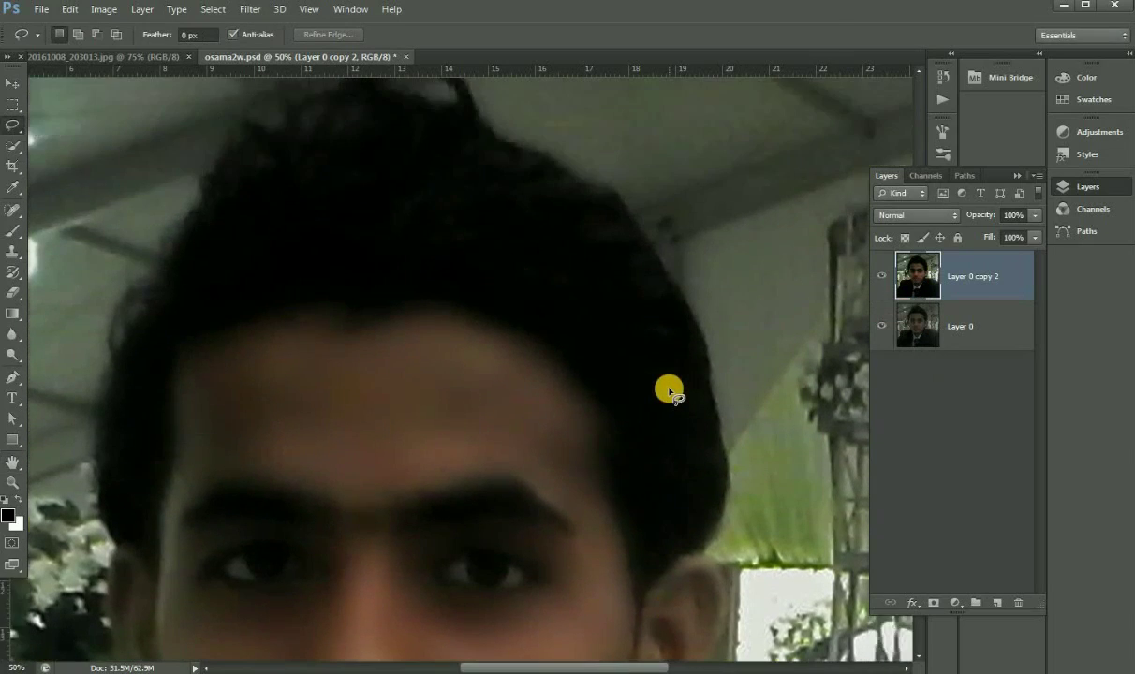
scroll(668, 388, "down", 3)
scroll(669, 387, "down", 1)
left_click(12, 482)
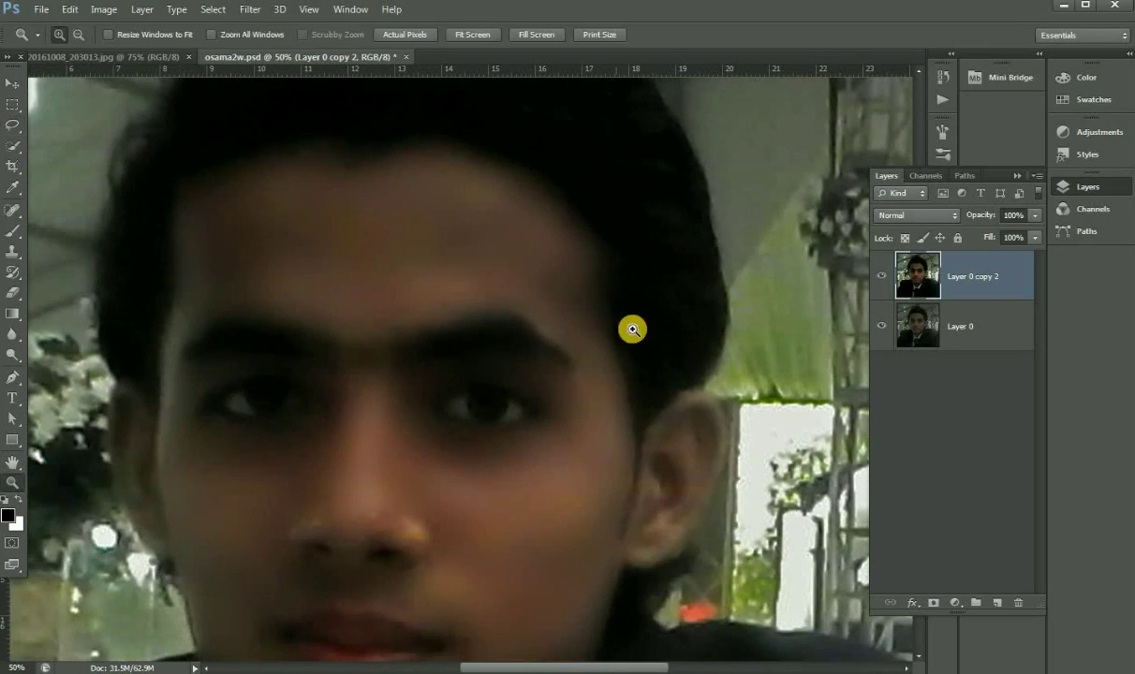
left_click(641, 314, "alt")
left_click(639, 337, "alt")
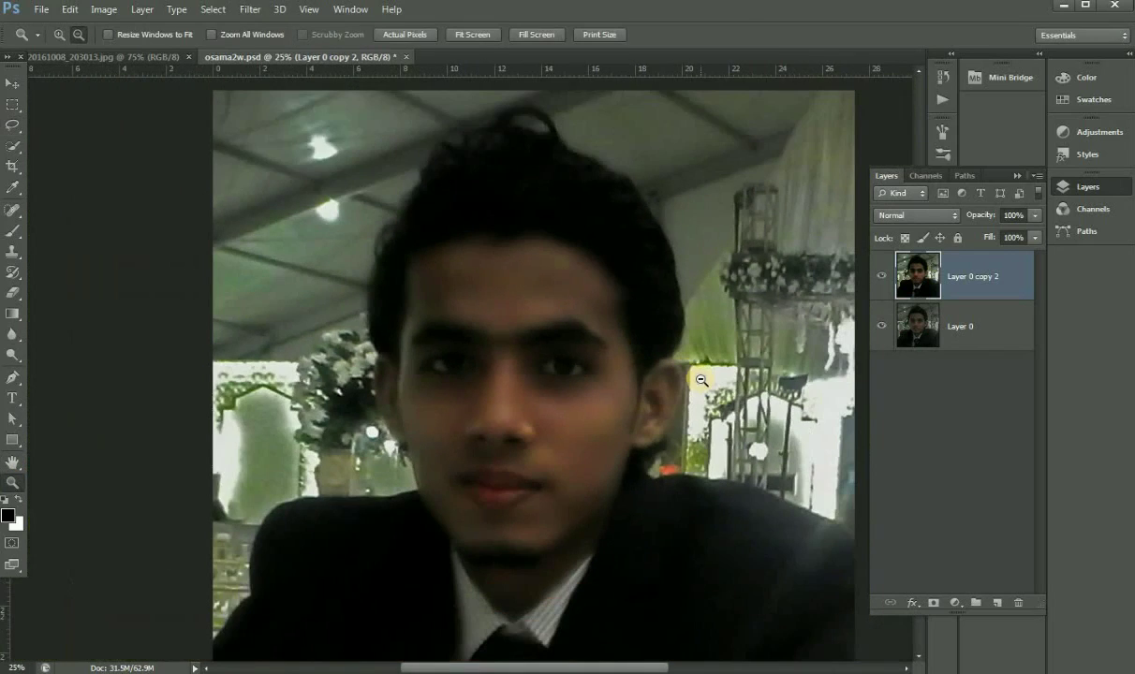
Bring up the Image > Adjustments menu over the portrait.
scroll(700, 379, "down", 3)
scroll(699, 378, "down", 1)
scroll(700, 377, "up", 1)
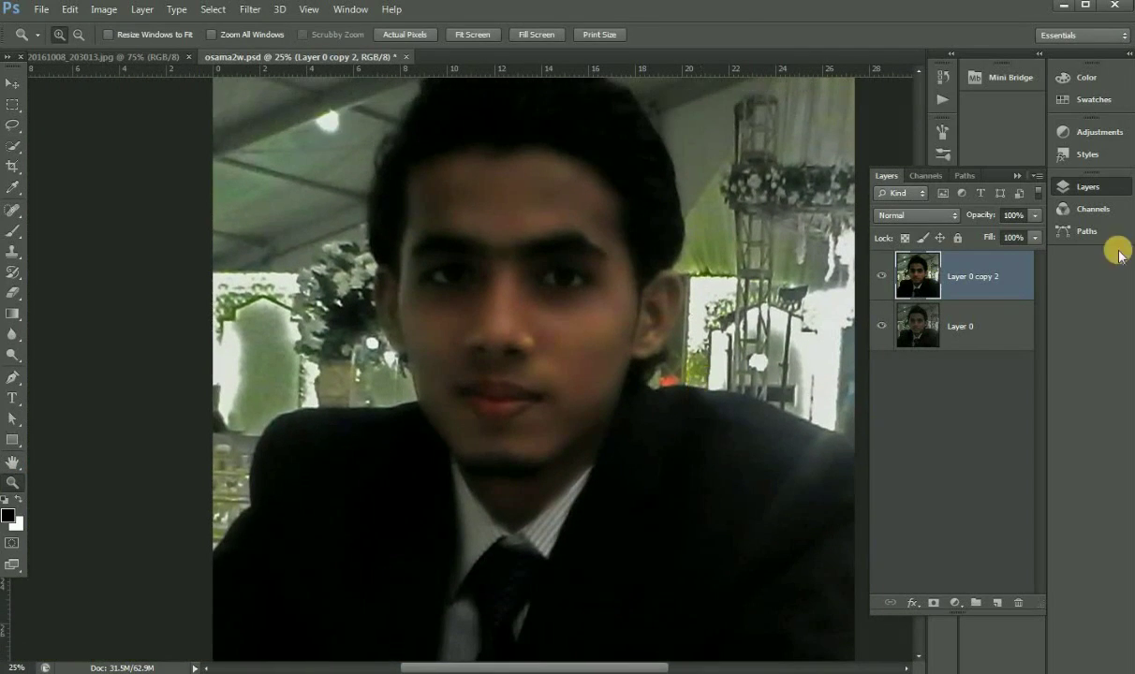
left_click(142, 9)
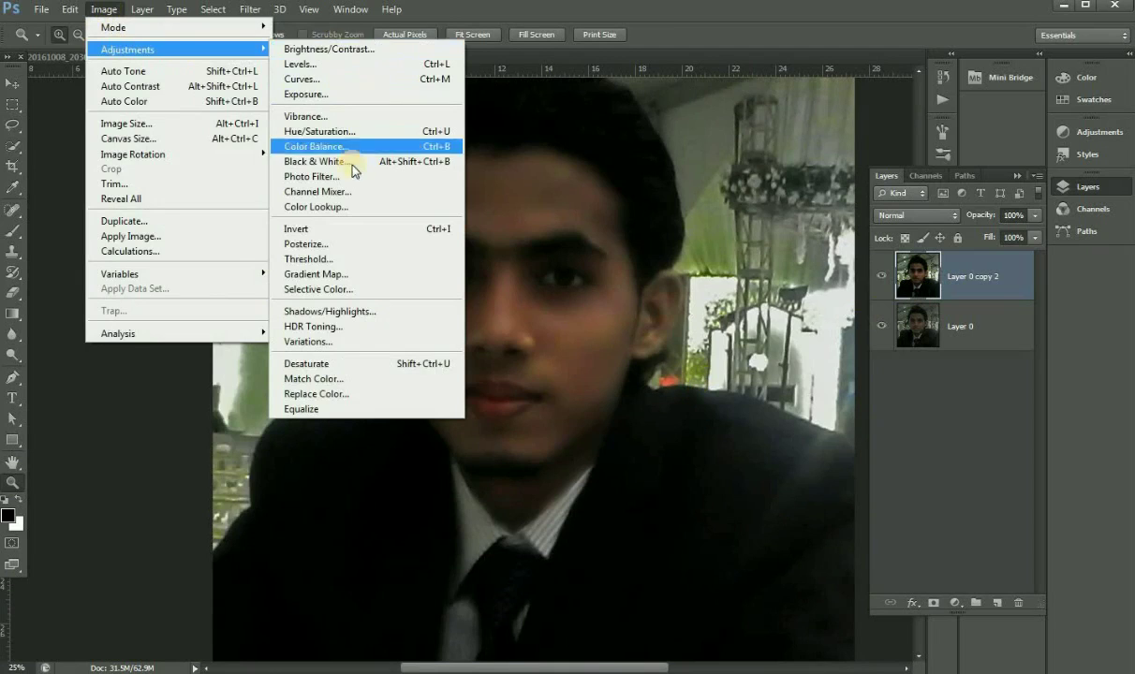
mouse_move(128, 50)
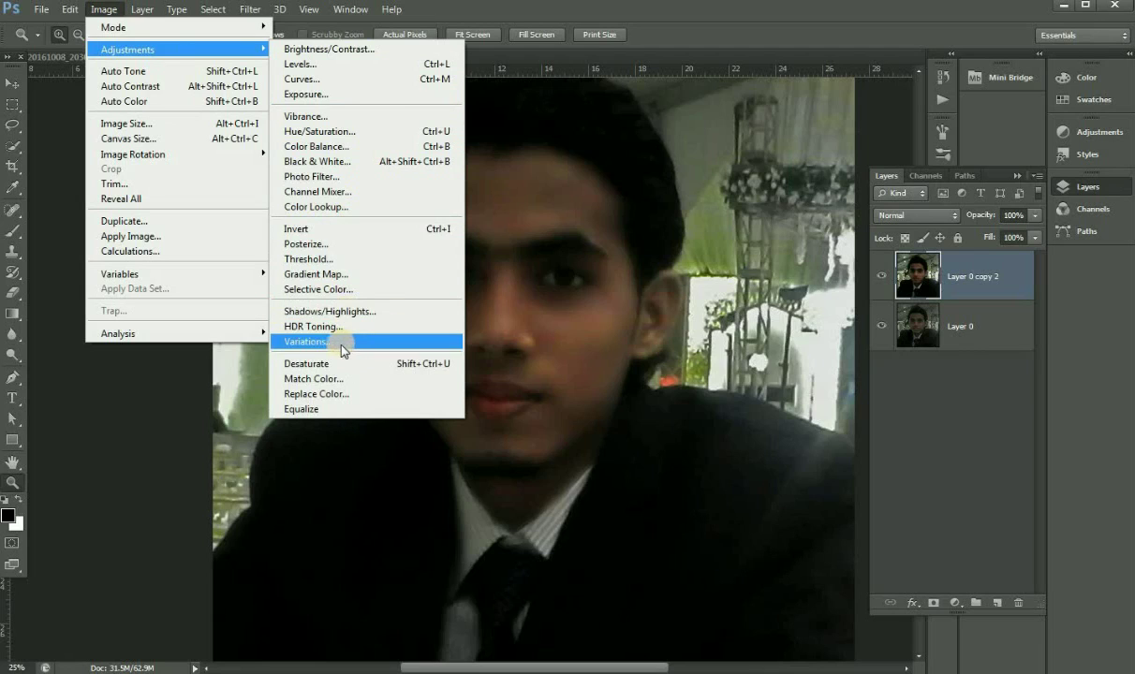
Try Shadows/Highlights with the shadows amount at 0, then close it without applying.
left_click(354, 312)
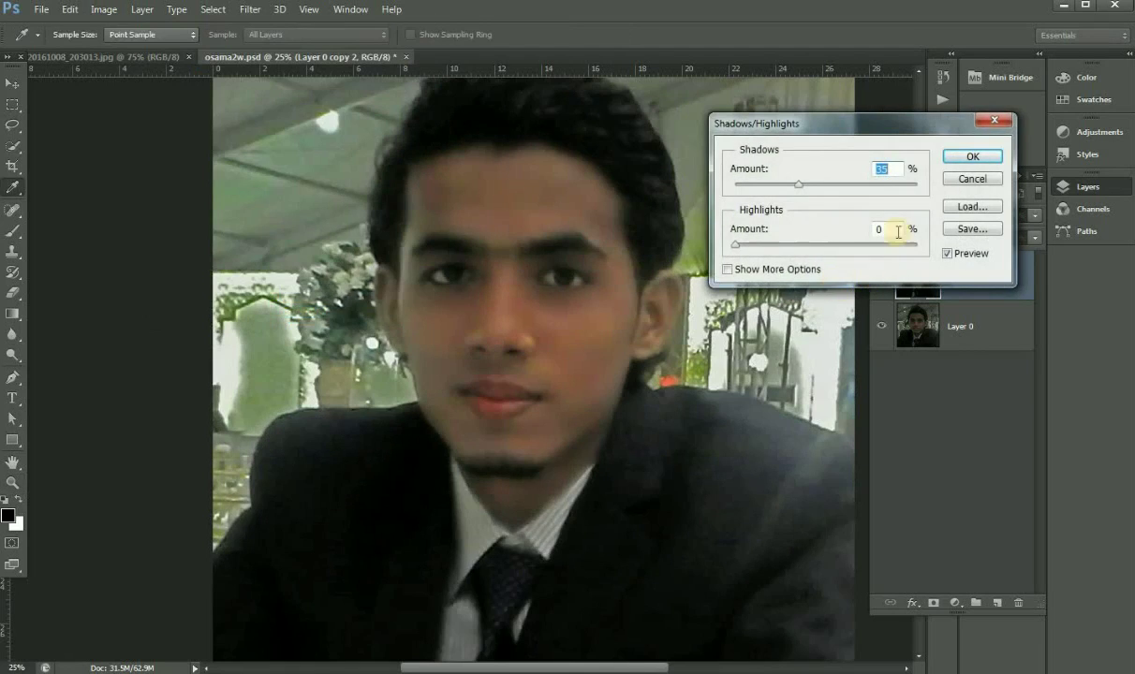
left_click_drag(798, 187, 681, 188)
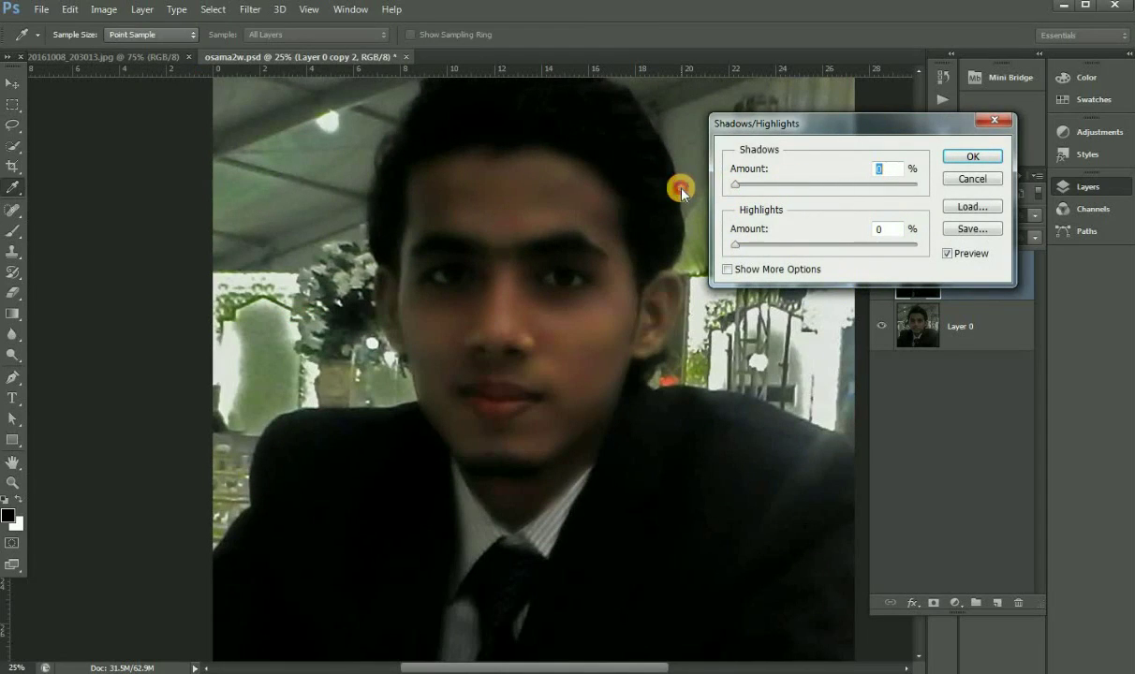
left_click(973, 156)
key("z")
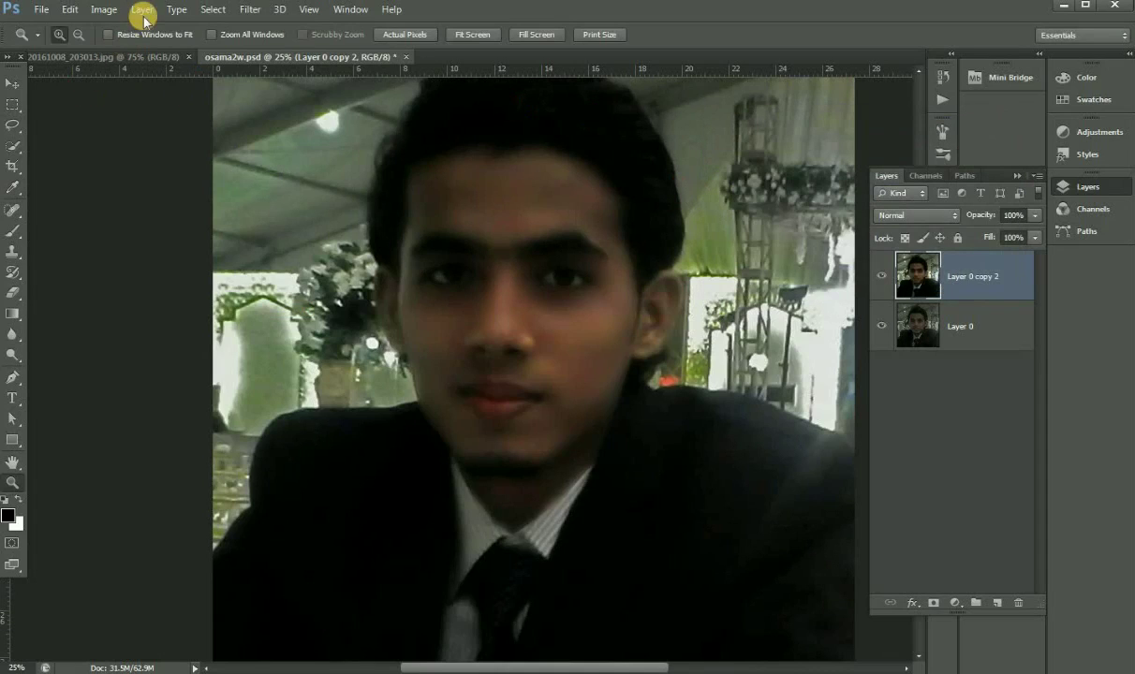
Apply an Exposure adjustment of +0.60 to Layer 0 copy 2.
left_click(146, 16)
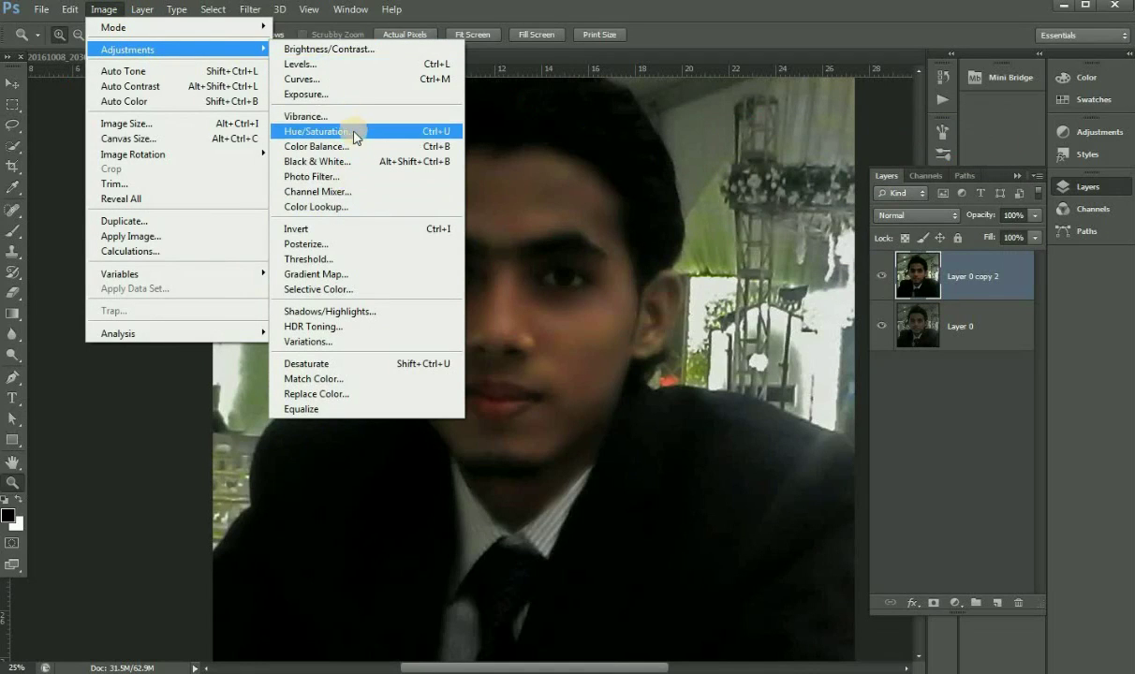
left_click(346, 93)
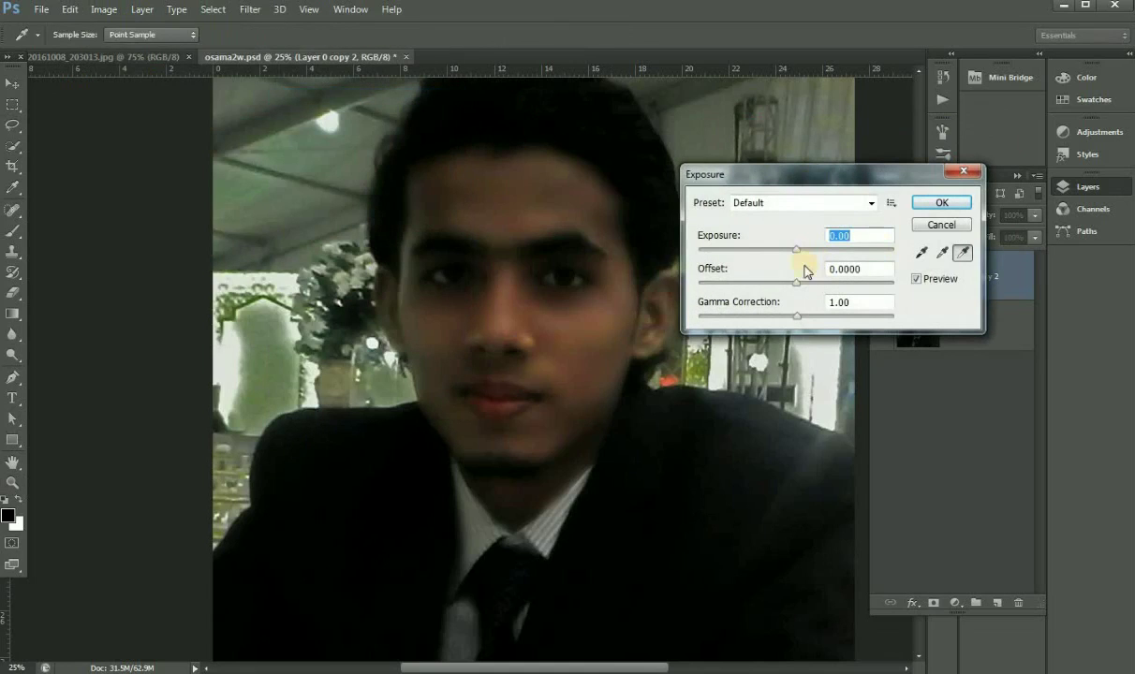
left_click_drag(799, 255, 806, 253)
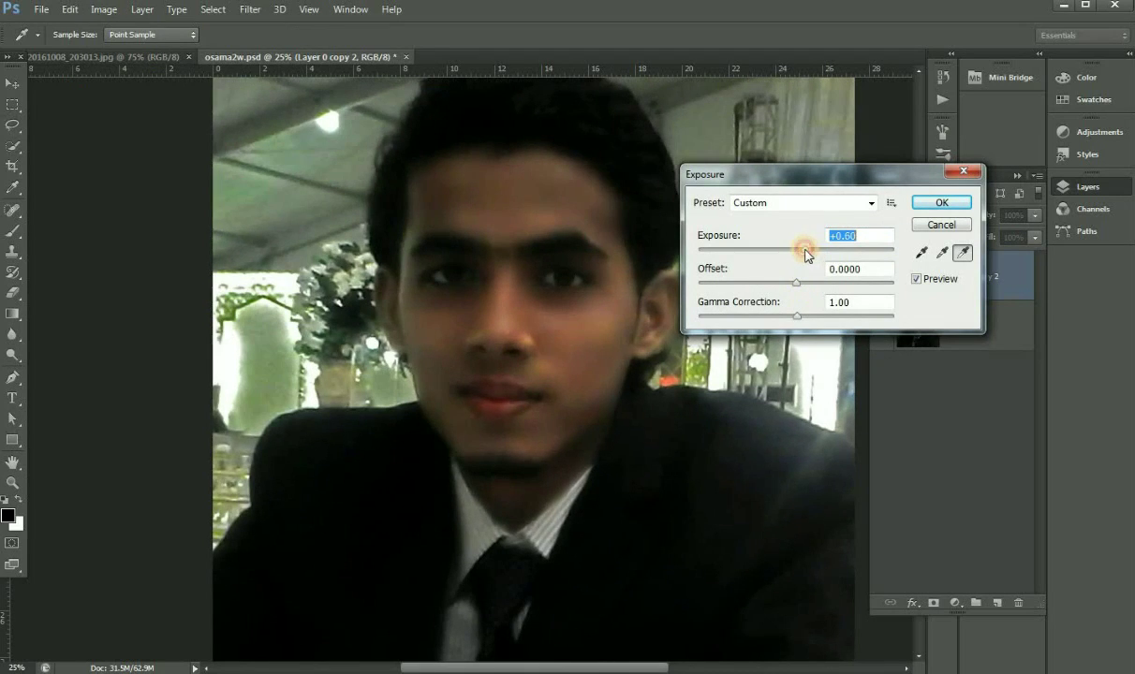
key("z")
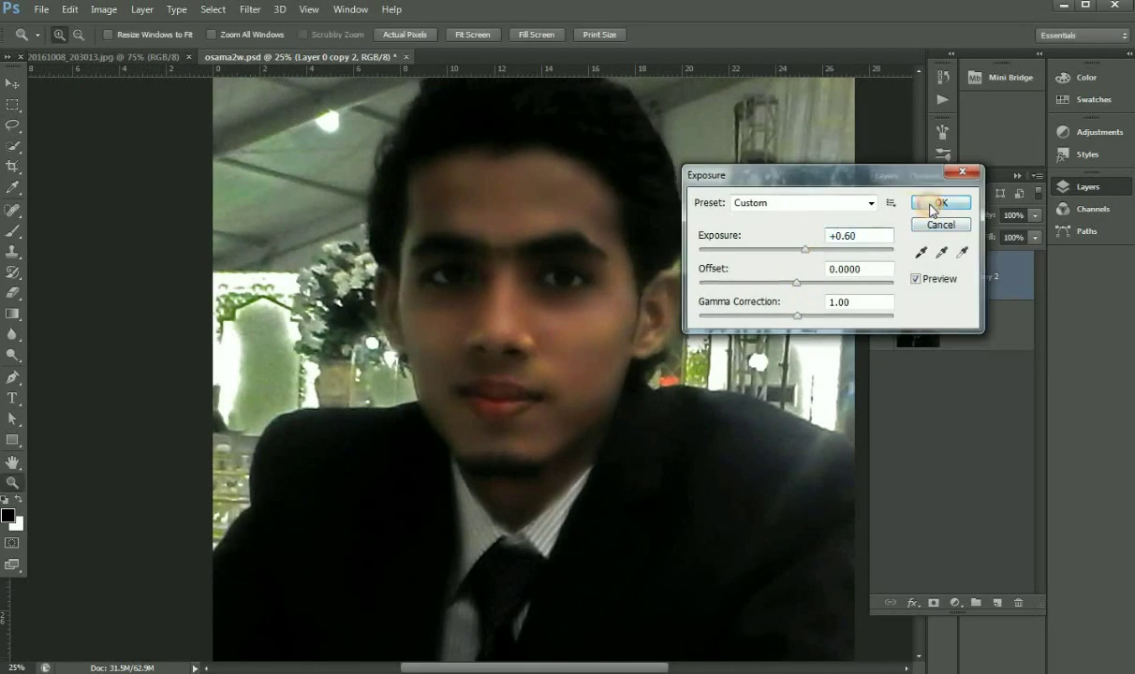
left_click(937, 204)
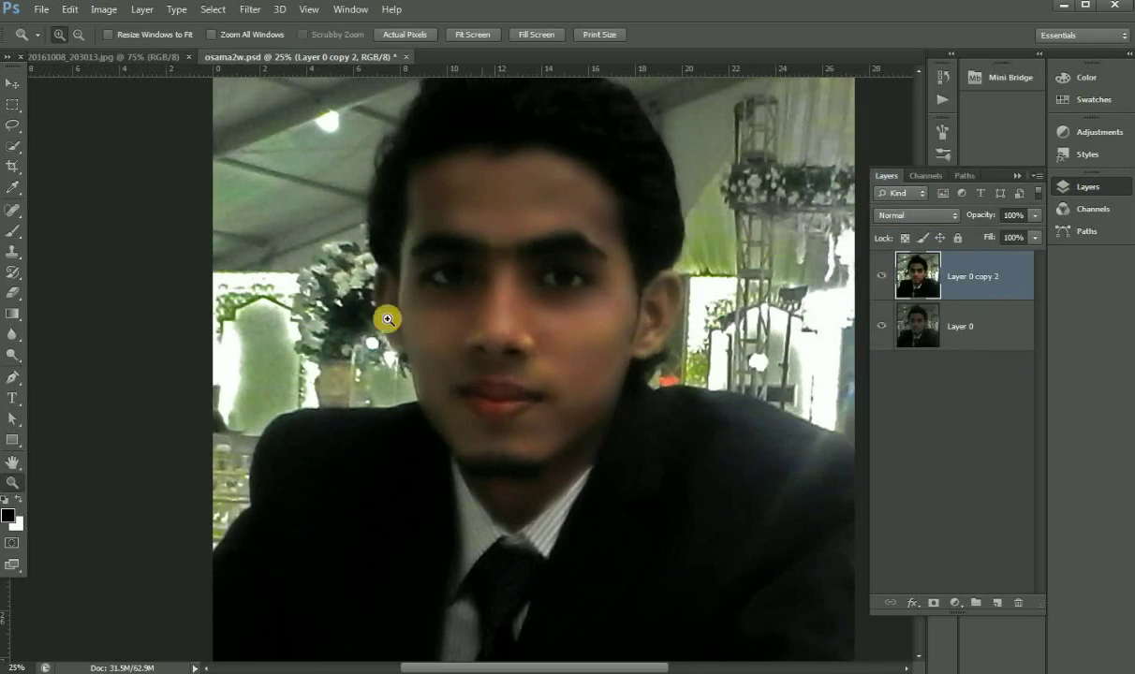
Zoom in on the nose and lasso-select around it.
left_click(507, 251)
left_click(573, 263)
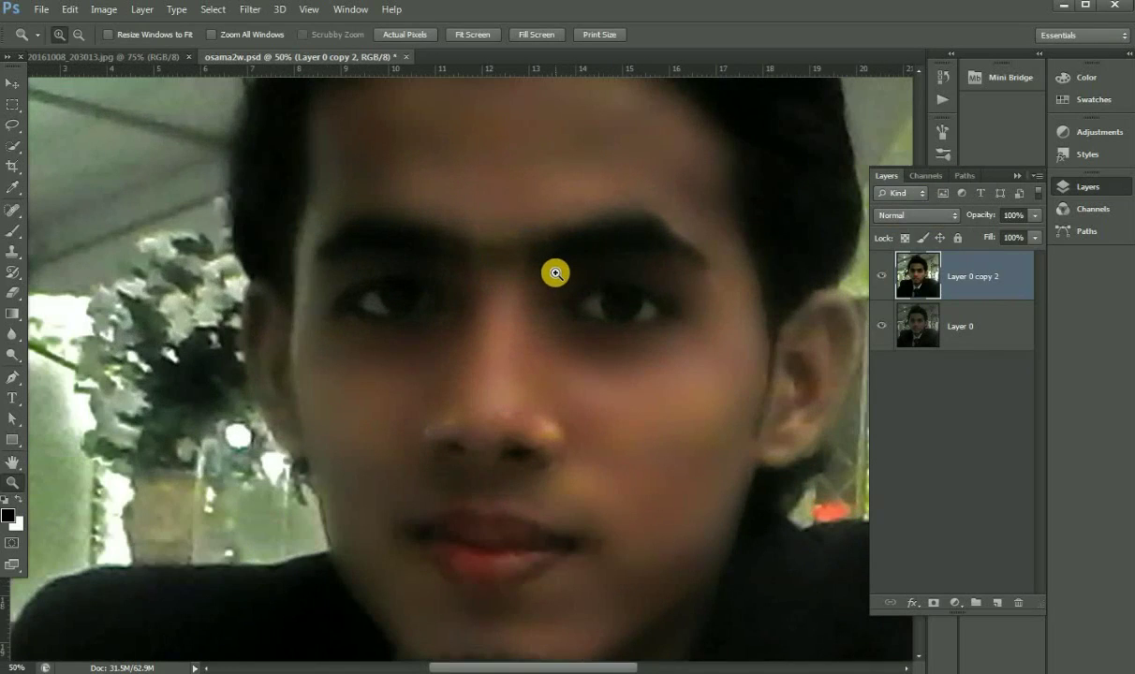
left_click(553, 273, "alt")
left_click(547, 368)
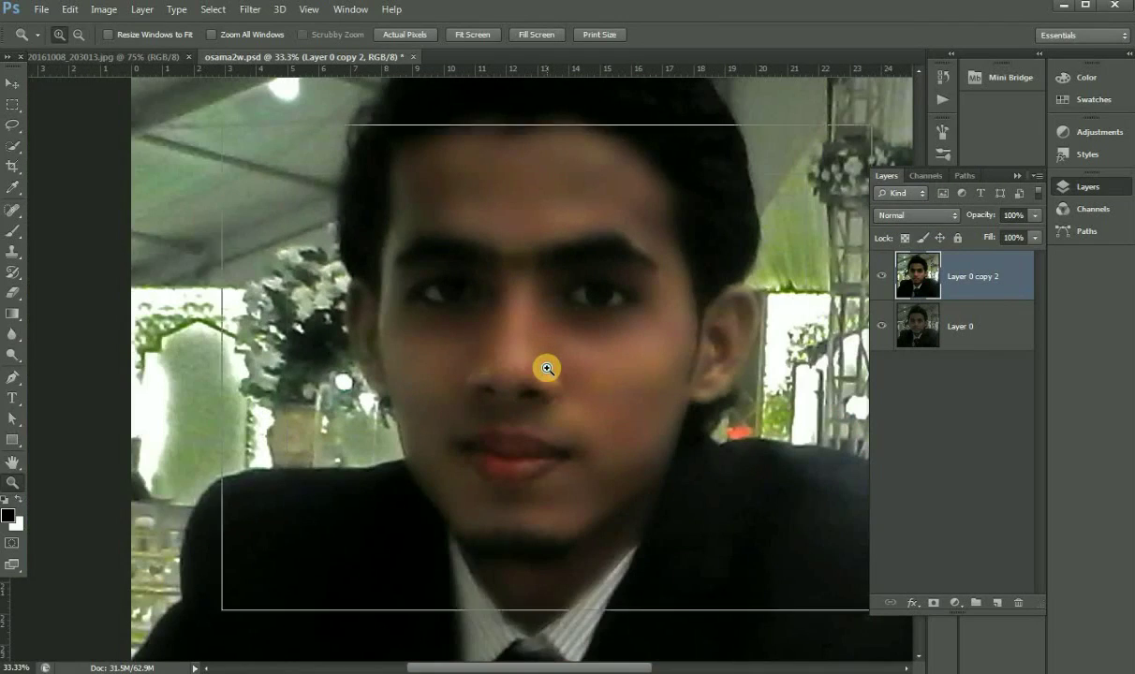
left_click(547, 368)
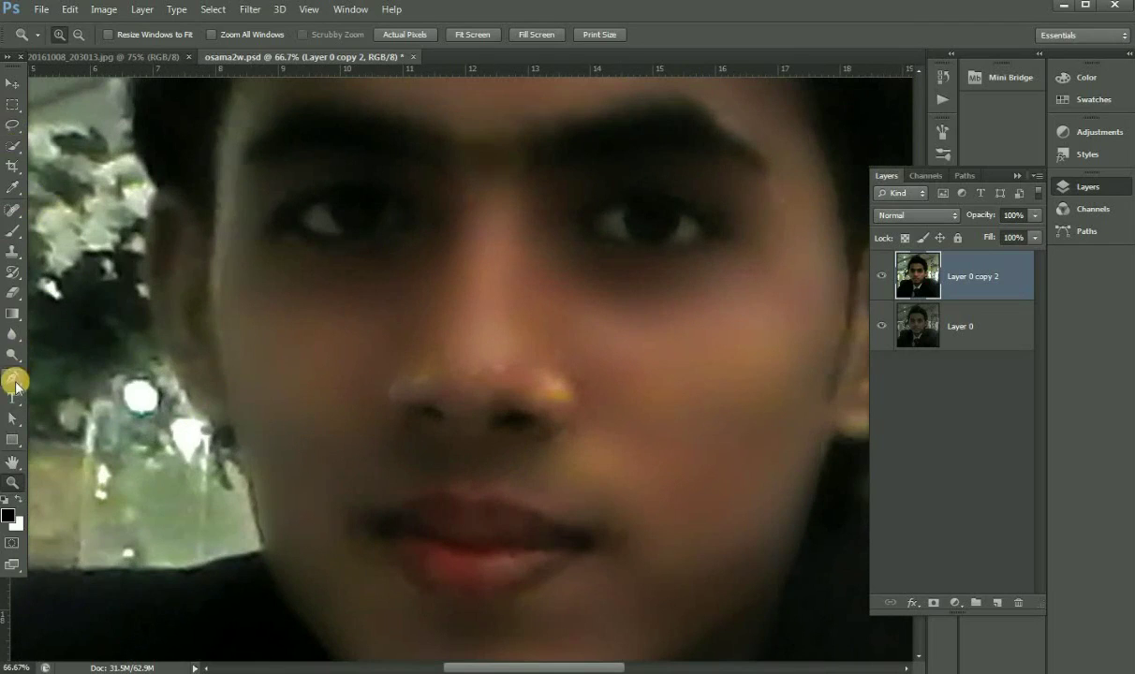
left_click(13, 125)
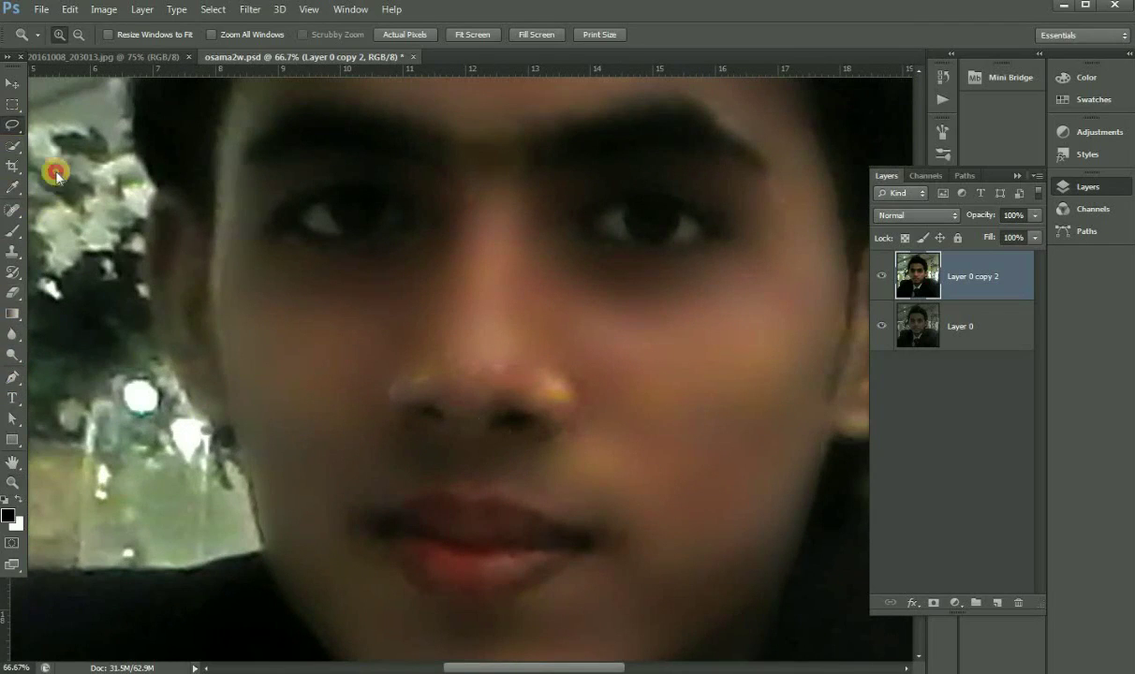
mouse_move(564, 437)
left_mouse_down()
mouse_move(405, 434)
mouse_move(566, 360)
left_mouse_up()
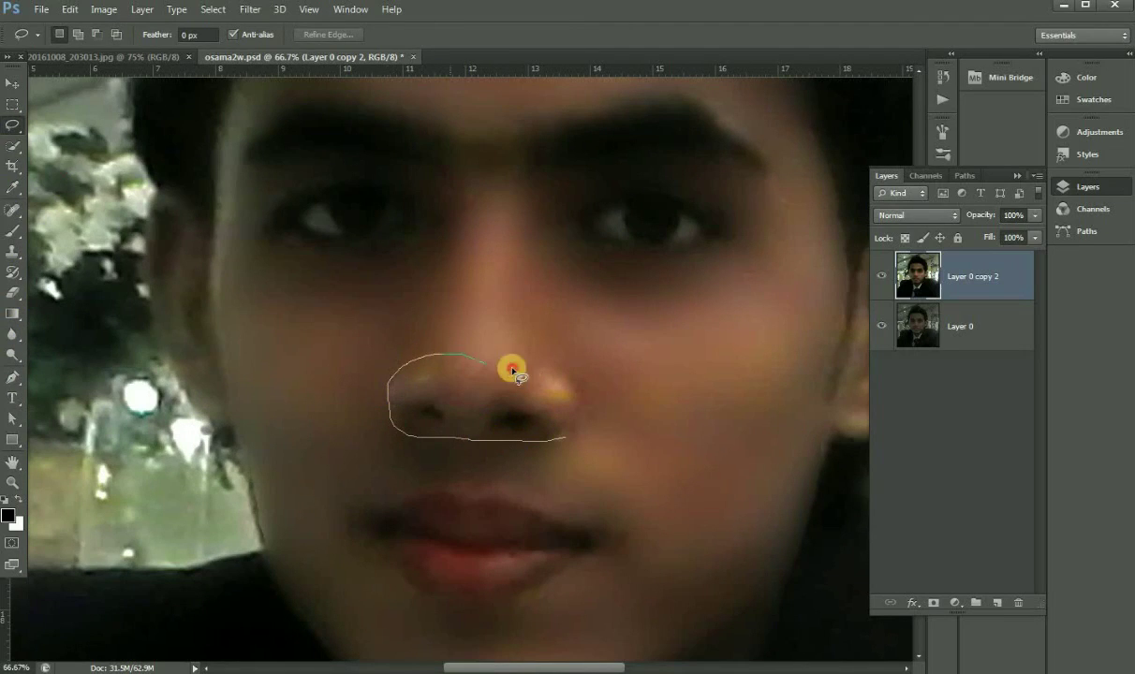
left_click_drag(566, 361, 562, 439)
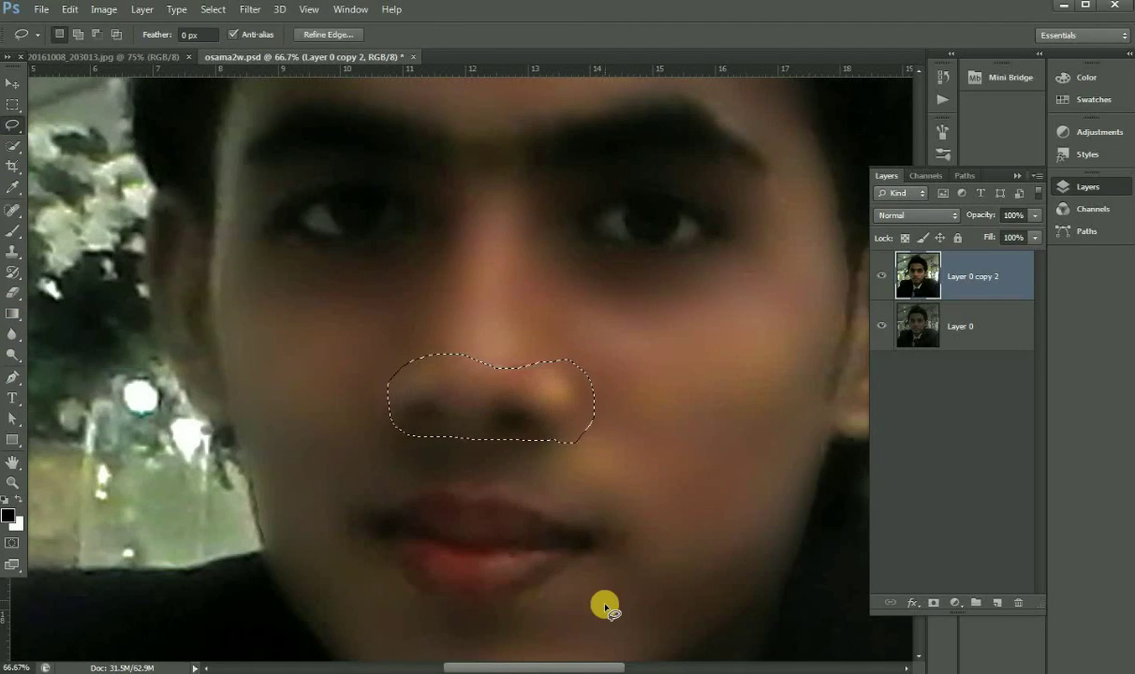
left_click_drag(562, 666, 584, 667)
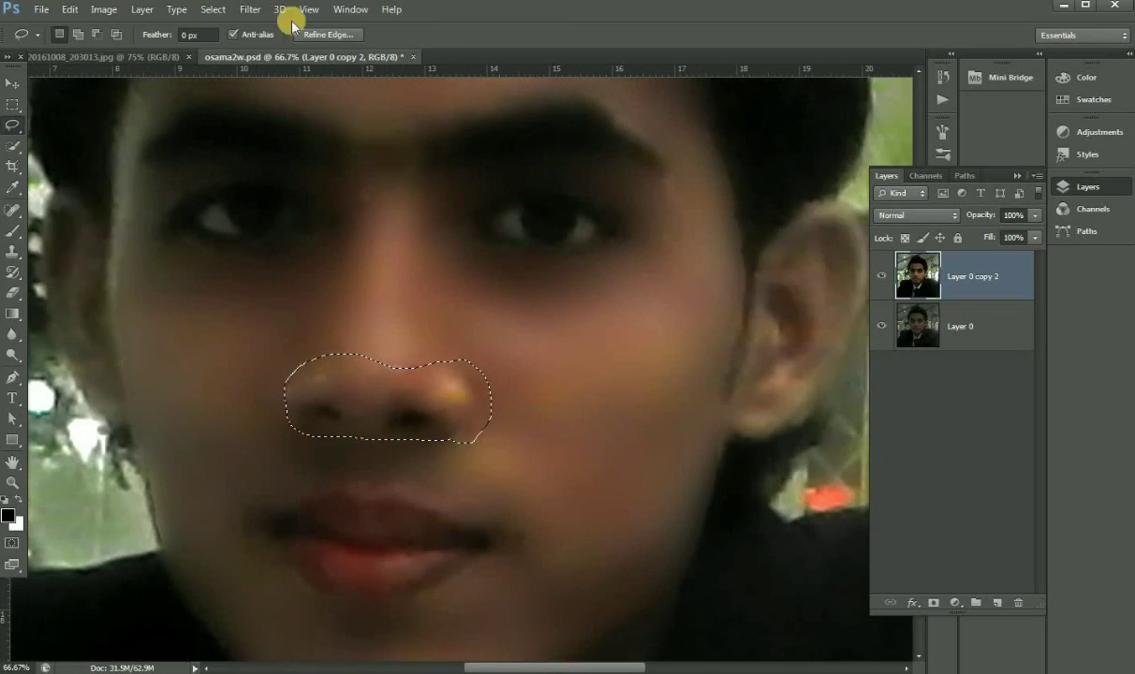
Apply a Gaussian Blur of about 4.6 pixels to the nose selection.
left_click(209, 13)
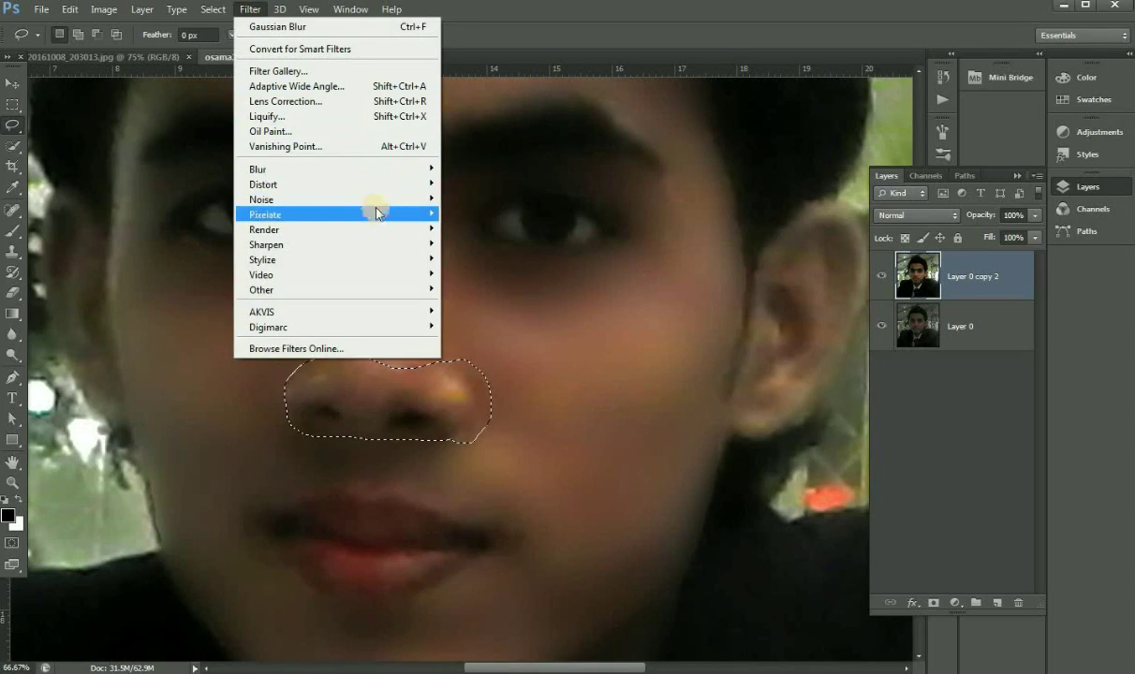
mouse_move(335, 168)
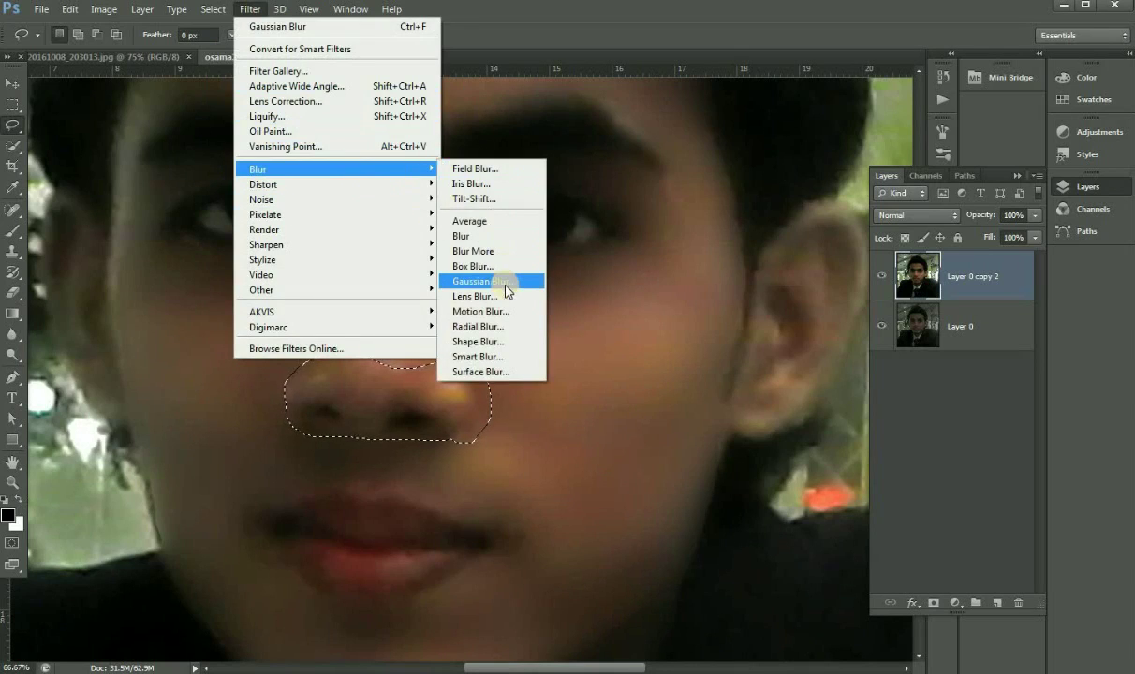
left_click(506, 281)
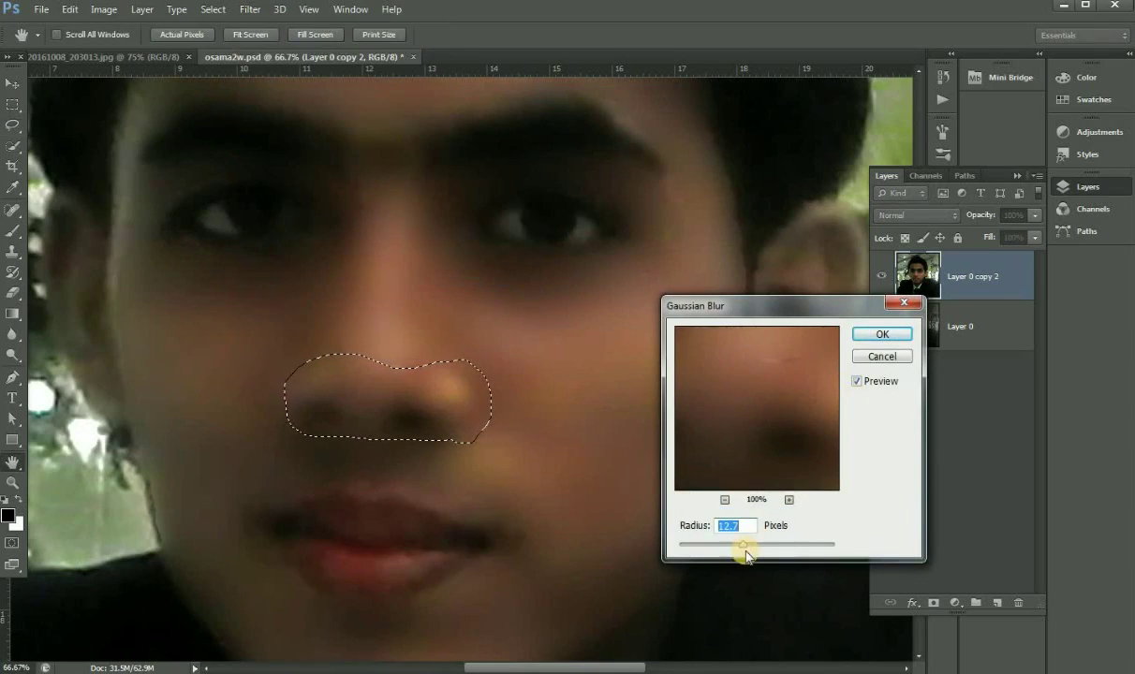
left_click_drag(747, 552, 711, 551)
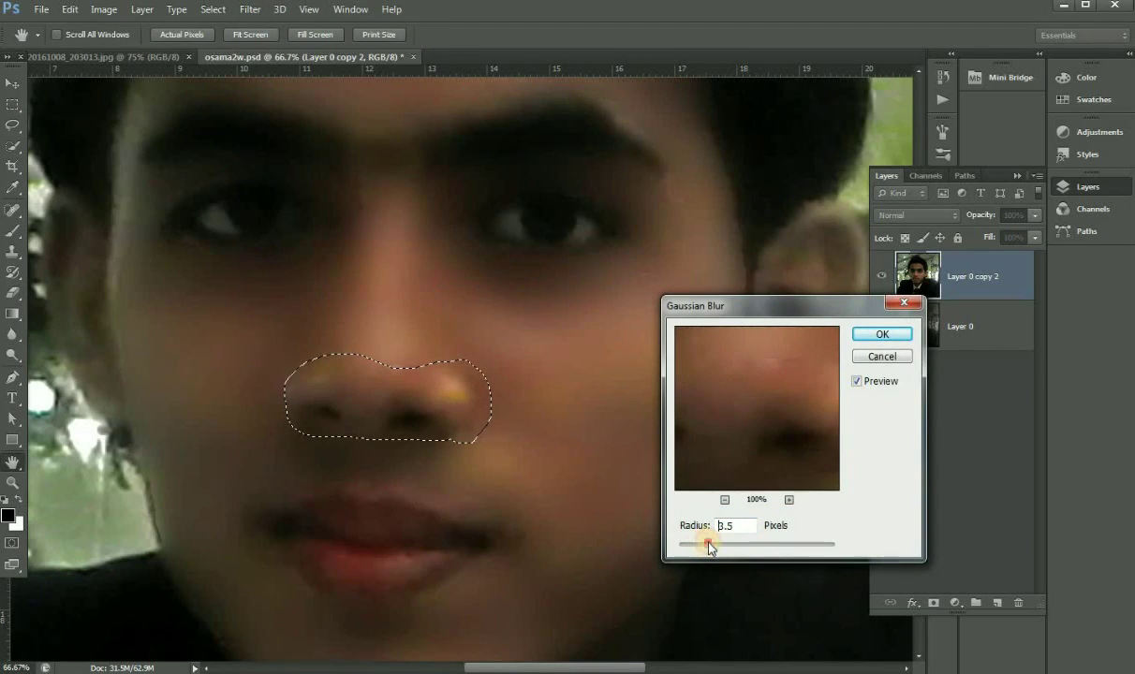
left_click_drag(712, 546, 717, 541)
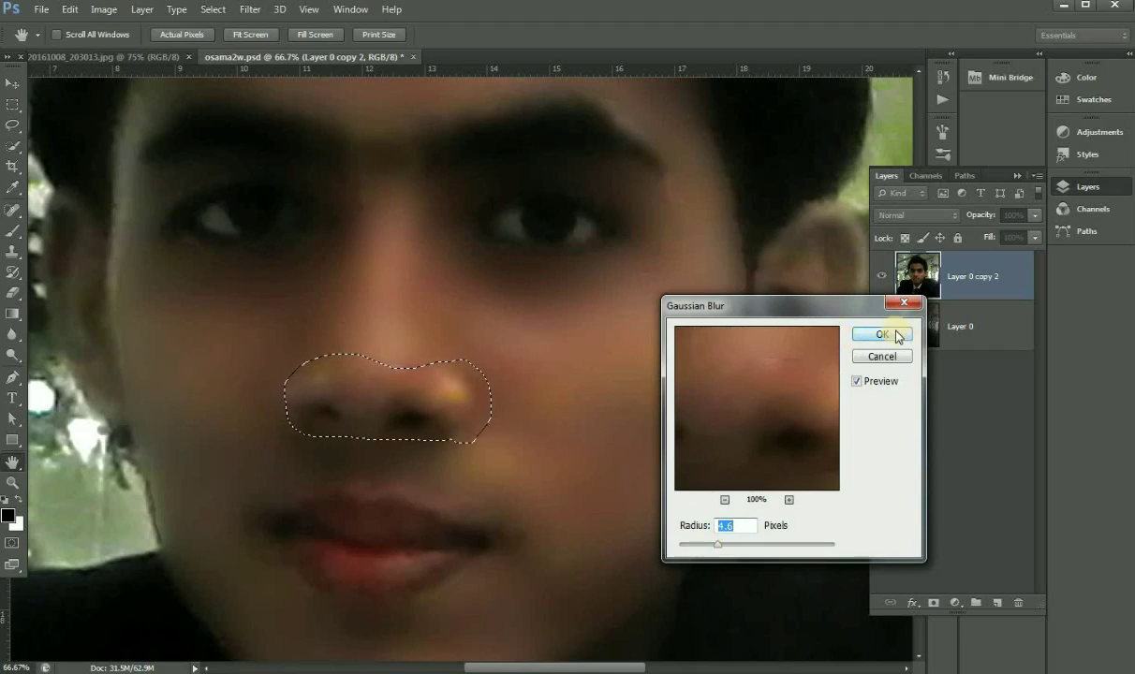
key("Return")
left_click(489, 557)
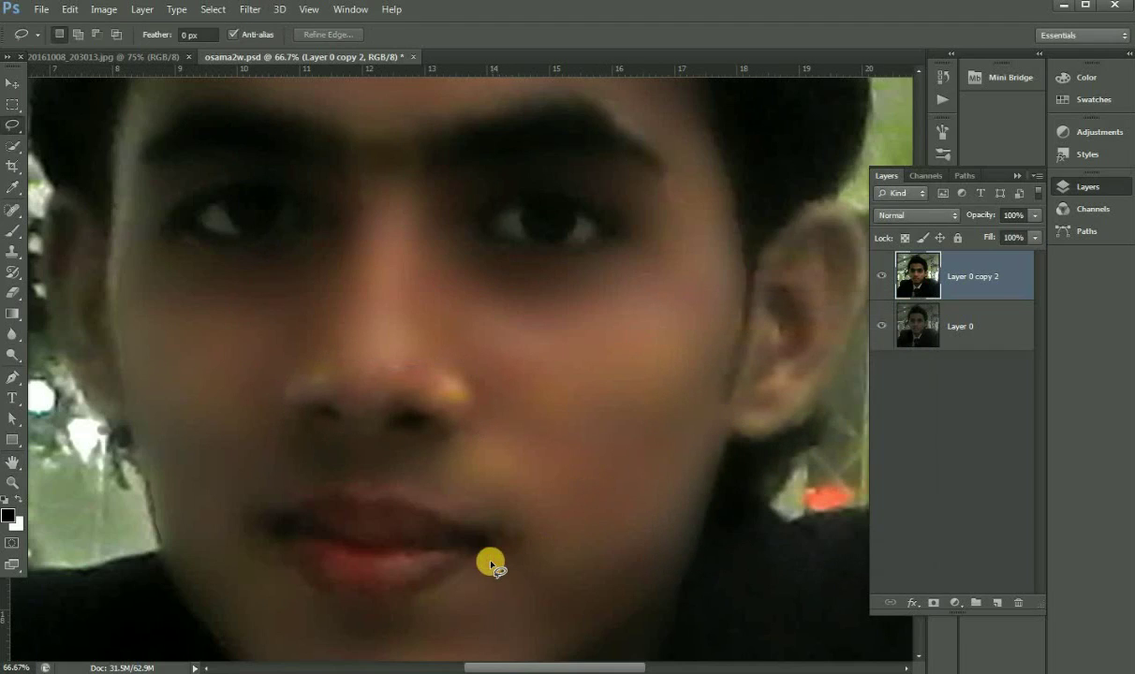
left_click_drag(487, 543, 493, 561)
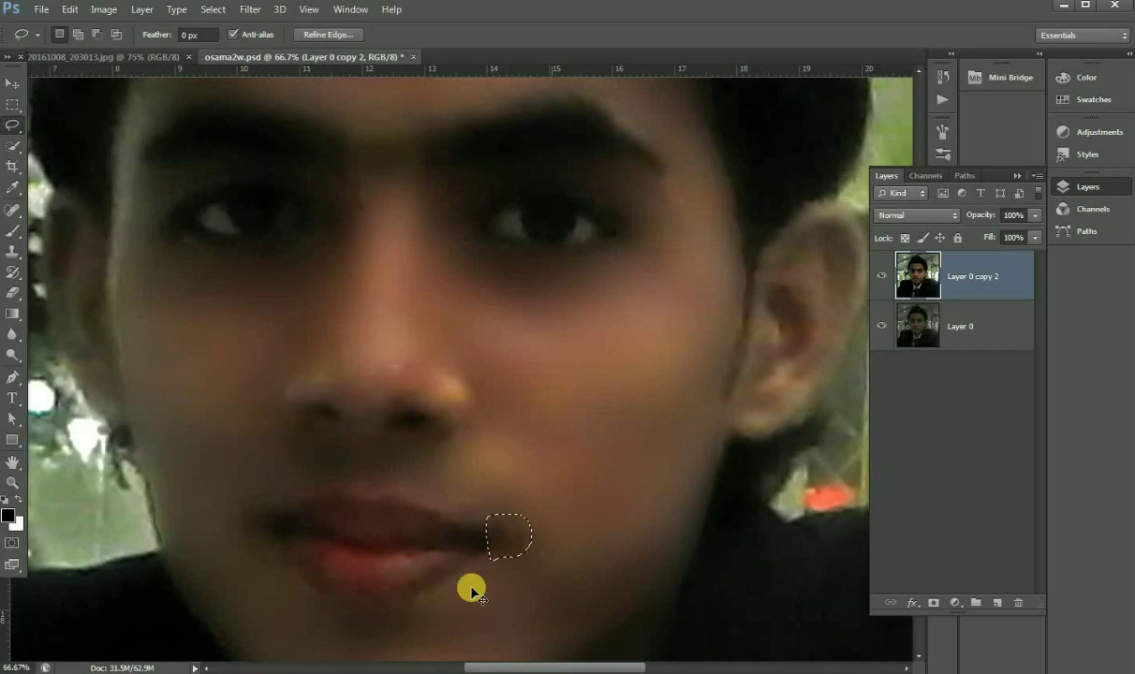
left_click_drag(483, 569, 482, 568)
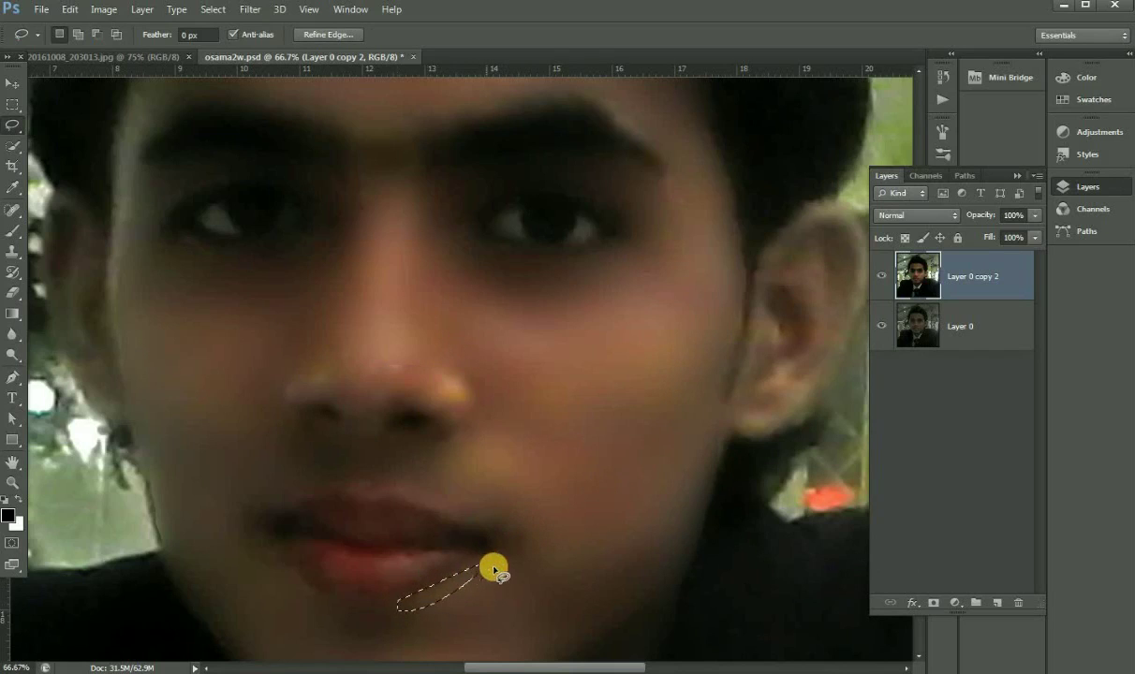
mouse_move(324, 607)
left_mouse_down()
mouse_move(272, 527)
mouse_move(325, 605)
left_mouse_up()
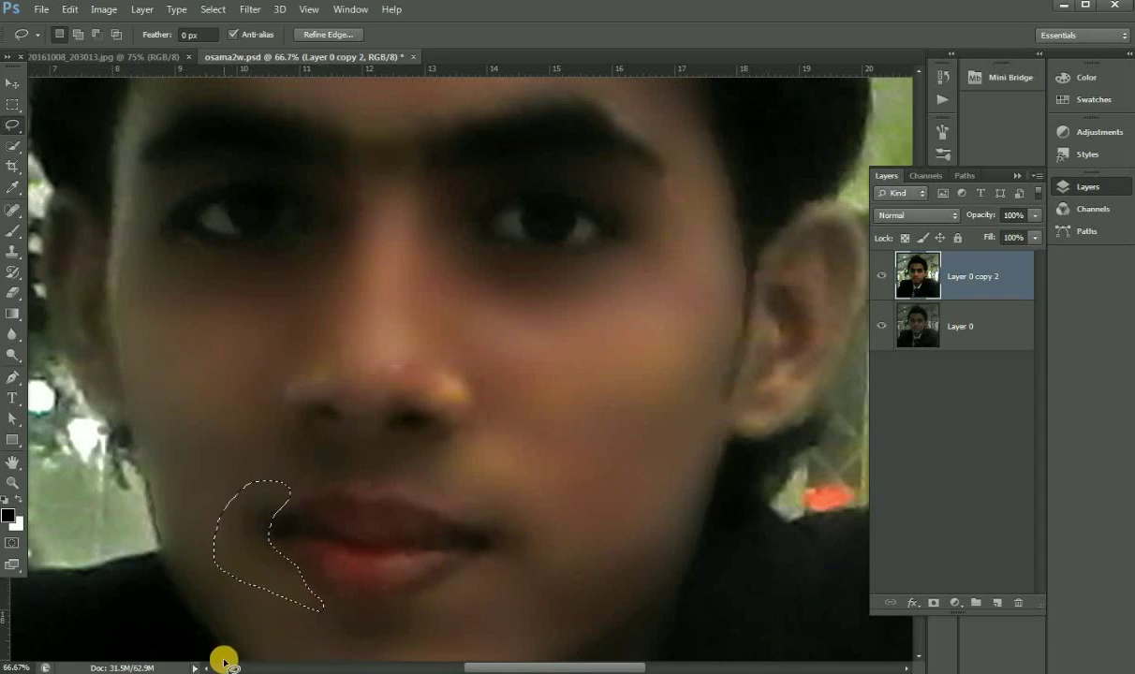
mouse_move(227, 653)
left_mouse_down()
mouse_move(170, 581)
mouse_move(151, 485)
mouse_move(229, 653)
left_mouse_up()
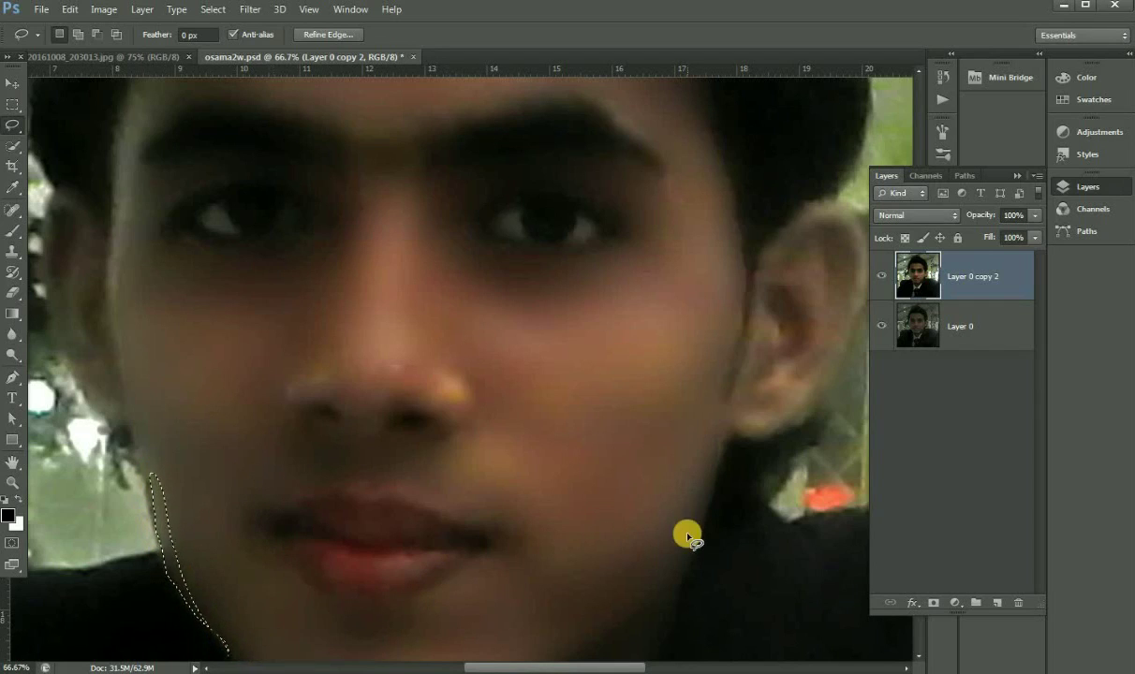
mouse_move(728, 407)
left_mouse_down()
mouse_move(768, 233)
mouse_move(747, 220)
mouse_move(709, 385)
mouse_move(733, 418)
left_mouse_up()
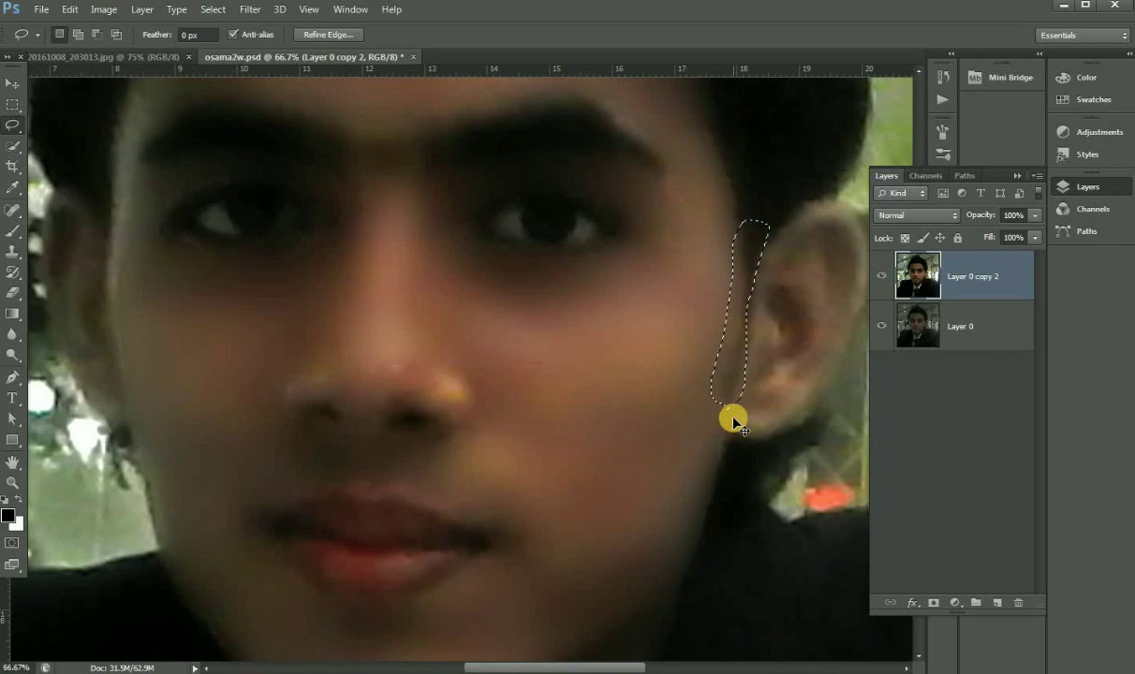
key("ctrl+d")
left_click(13, 482)
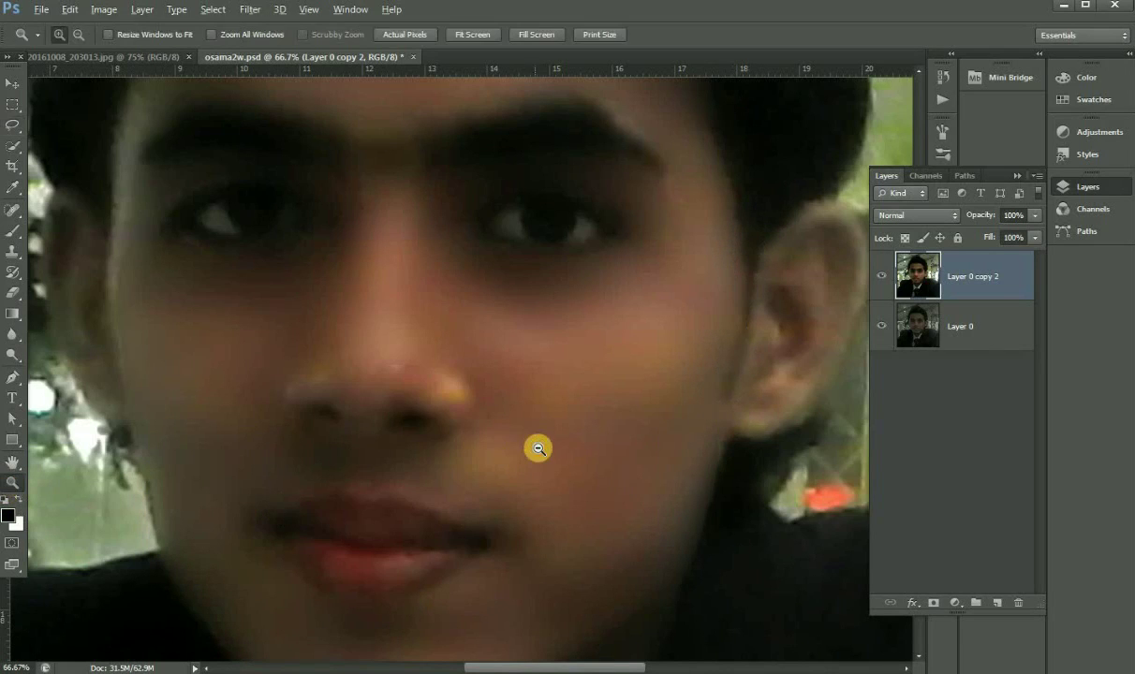
left_click(539, 449)
left_click(536, 449, "alt")
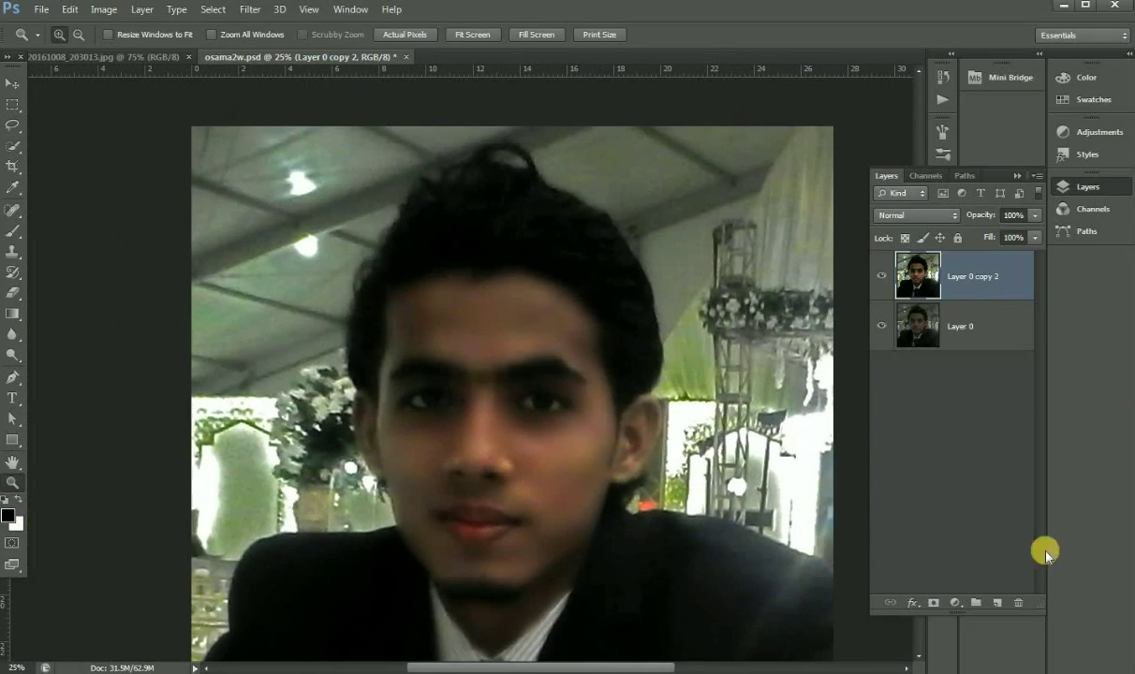
Create an empty Layer 1 on top of Layer 0 copy 2 in the Layers panel.
left_click(996, 602)
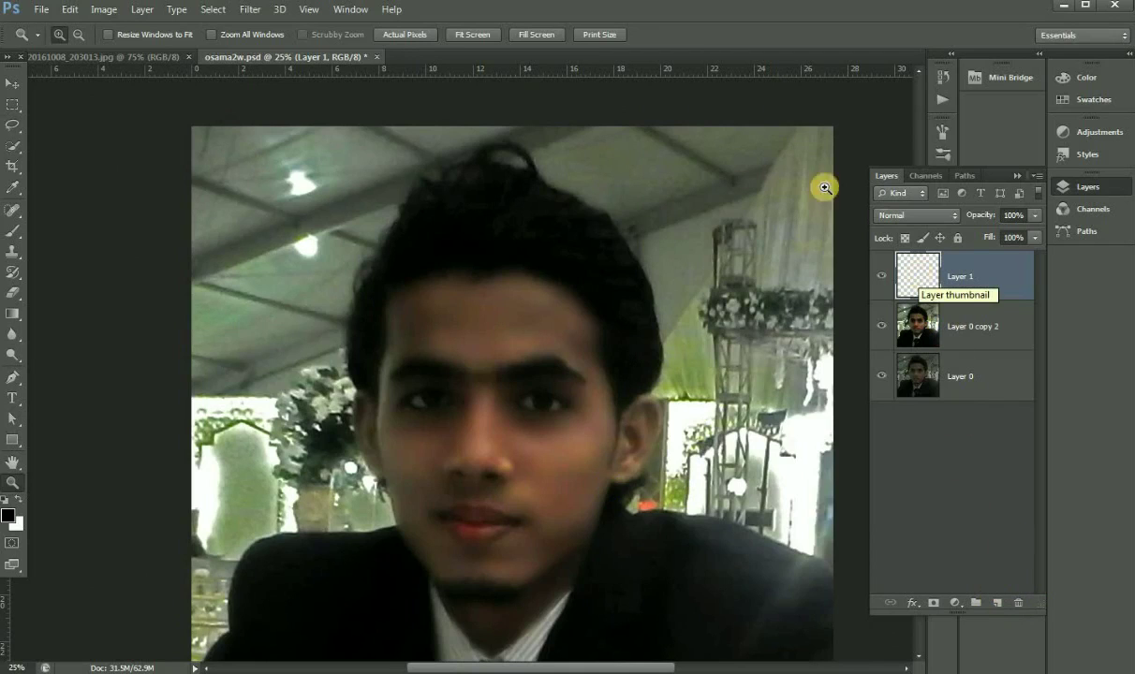
scroll(760, 309, "down", 2)
scroll(766, 311, "down", 3)
scroll(766, 311, "up", 4)
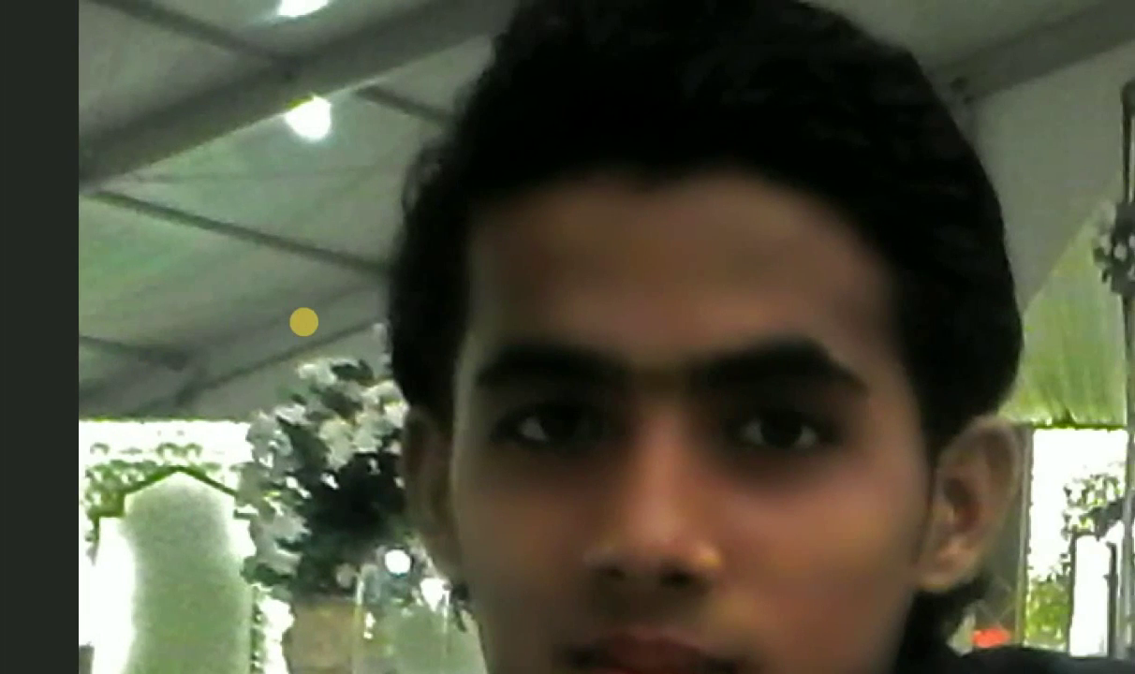
left_click(287, 298)
left_click(182, 297)
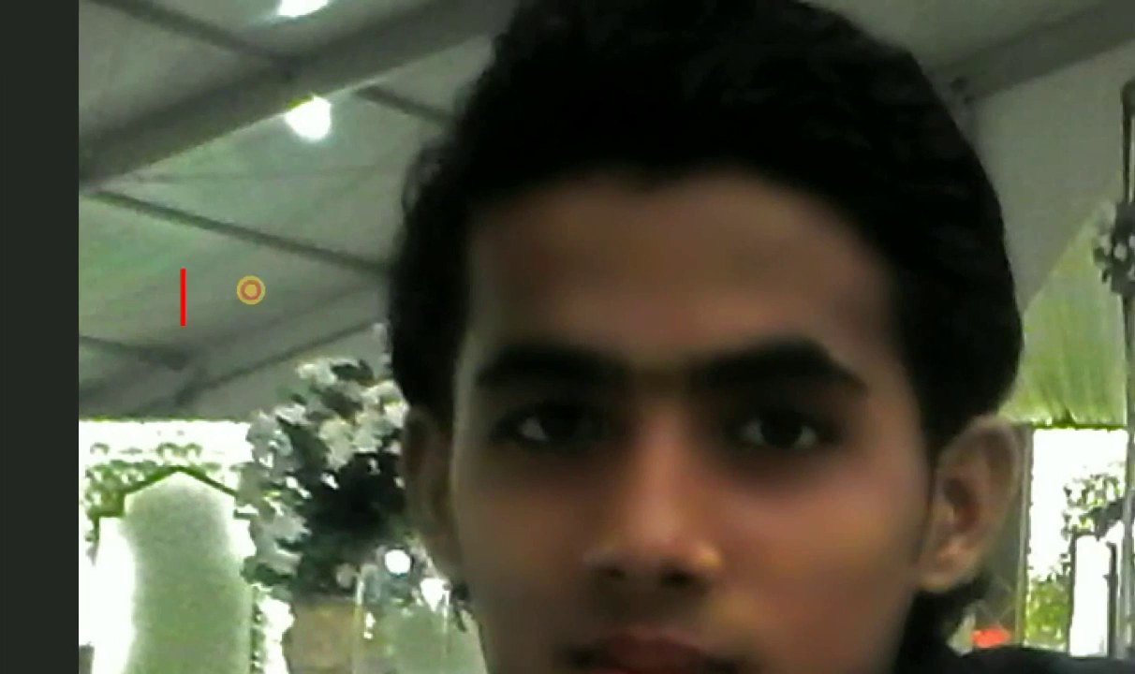
type("shif")
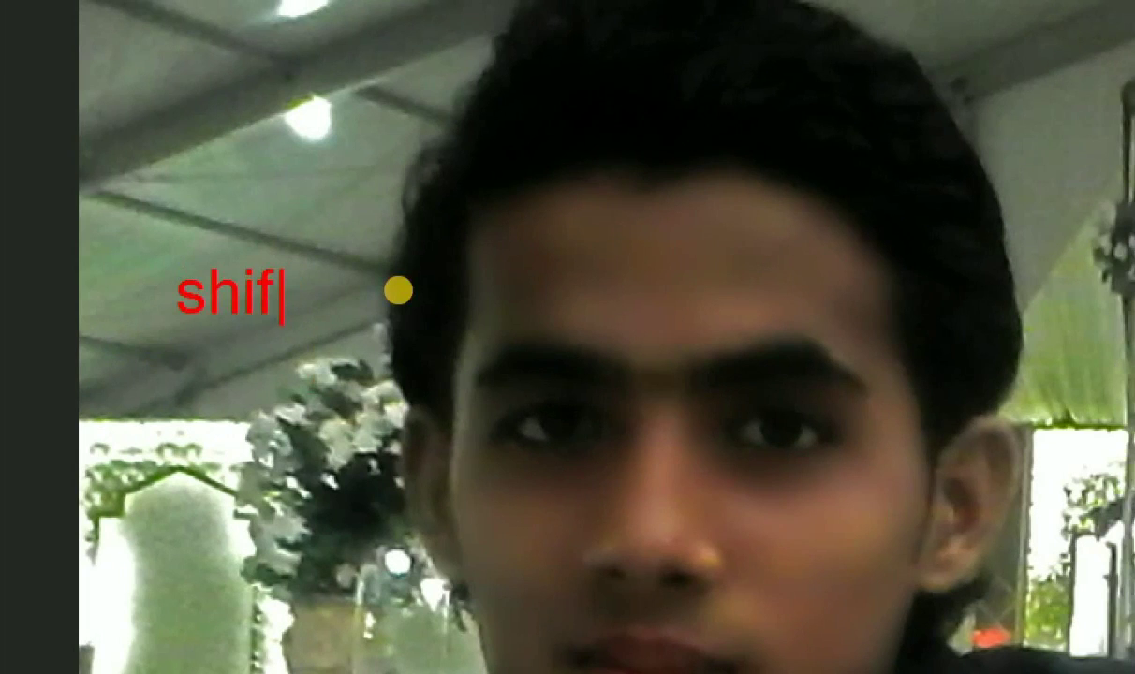
type("t+")
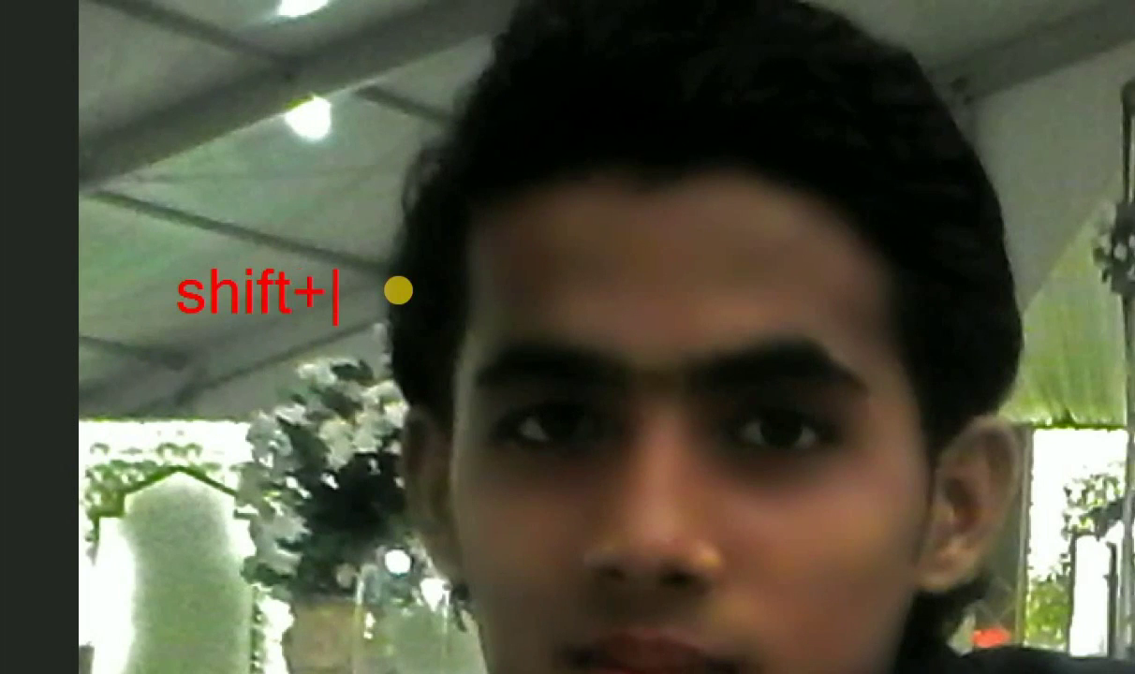
type("F5")
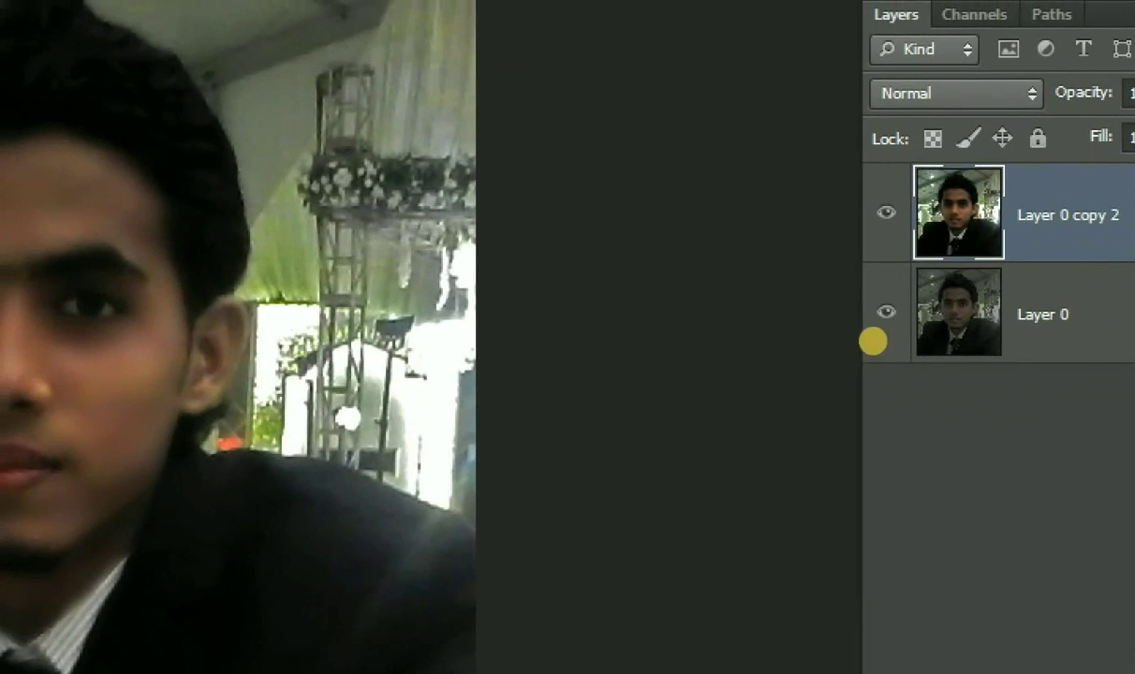
left_click(582, 270)
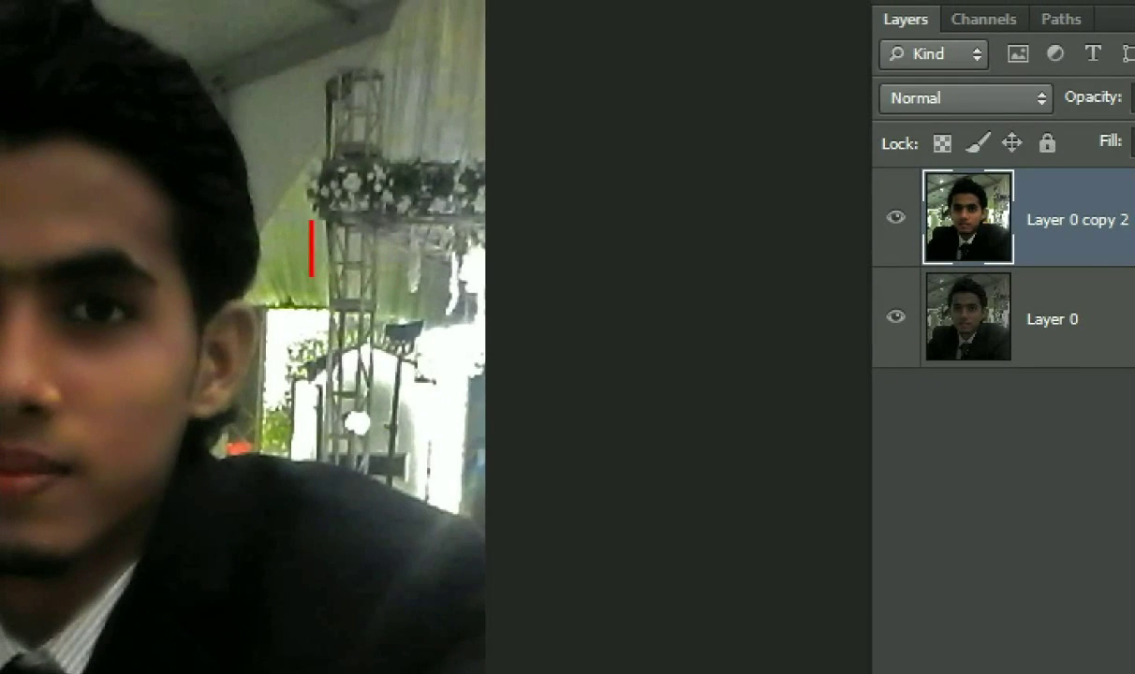
type("shi")
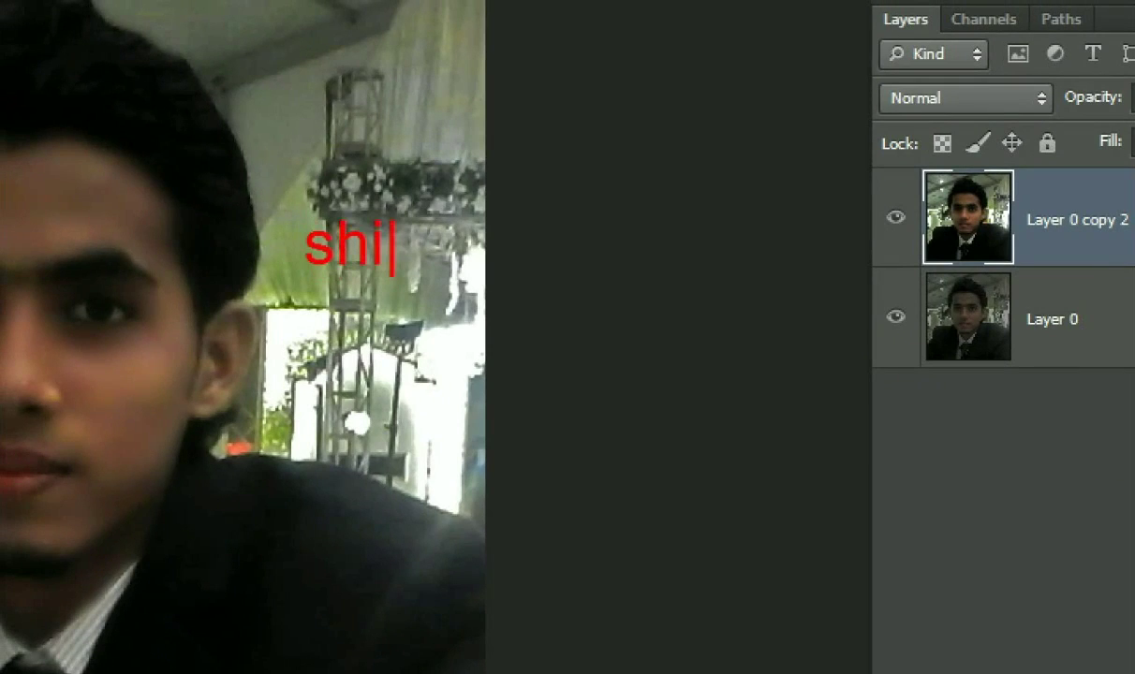
type("ft+")
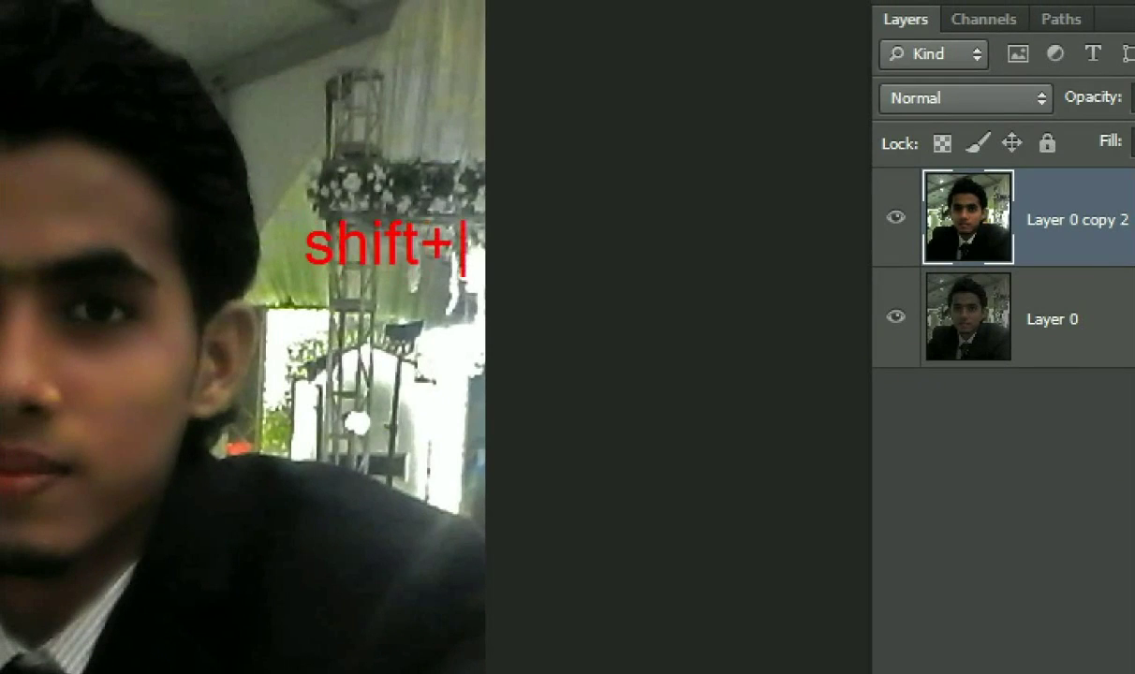
type("F")
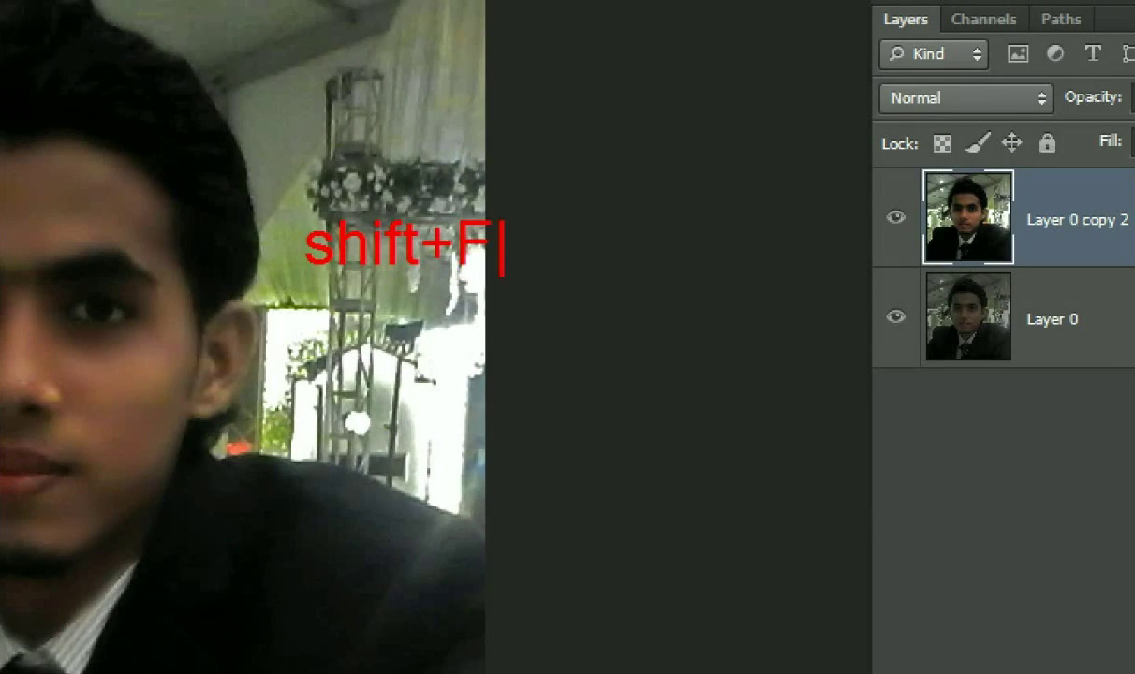
type("5")
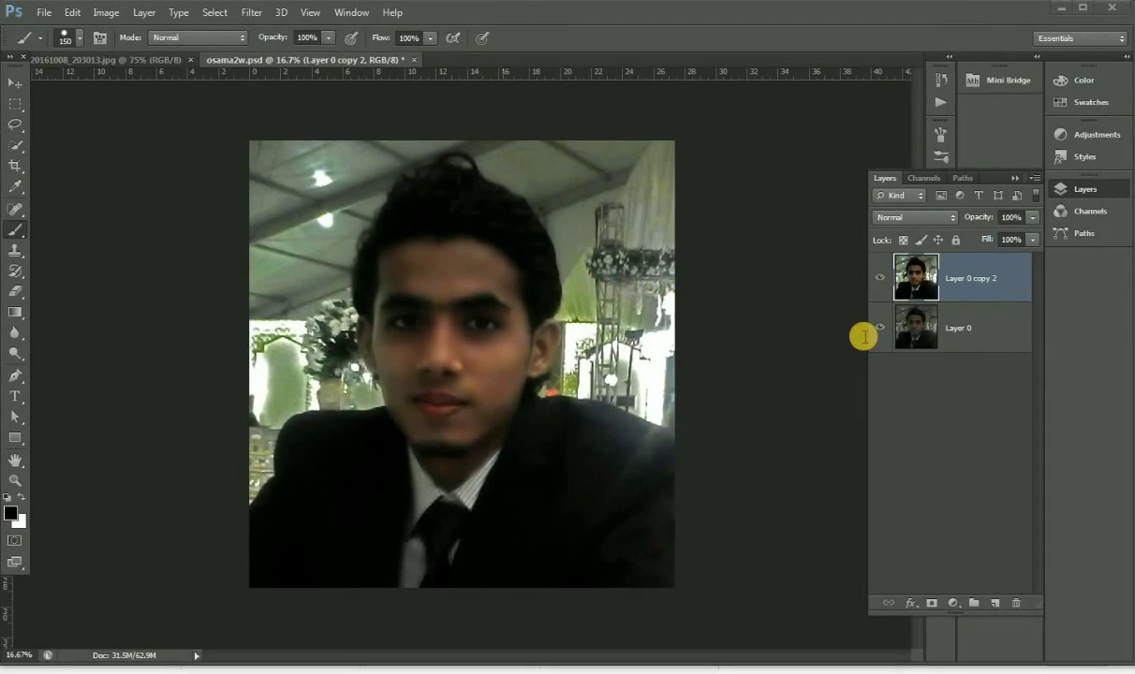
Add a new Layer 1 and fill it entirely with 50% Gray using Shift+F5.
left_click(994, 605)
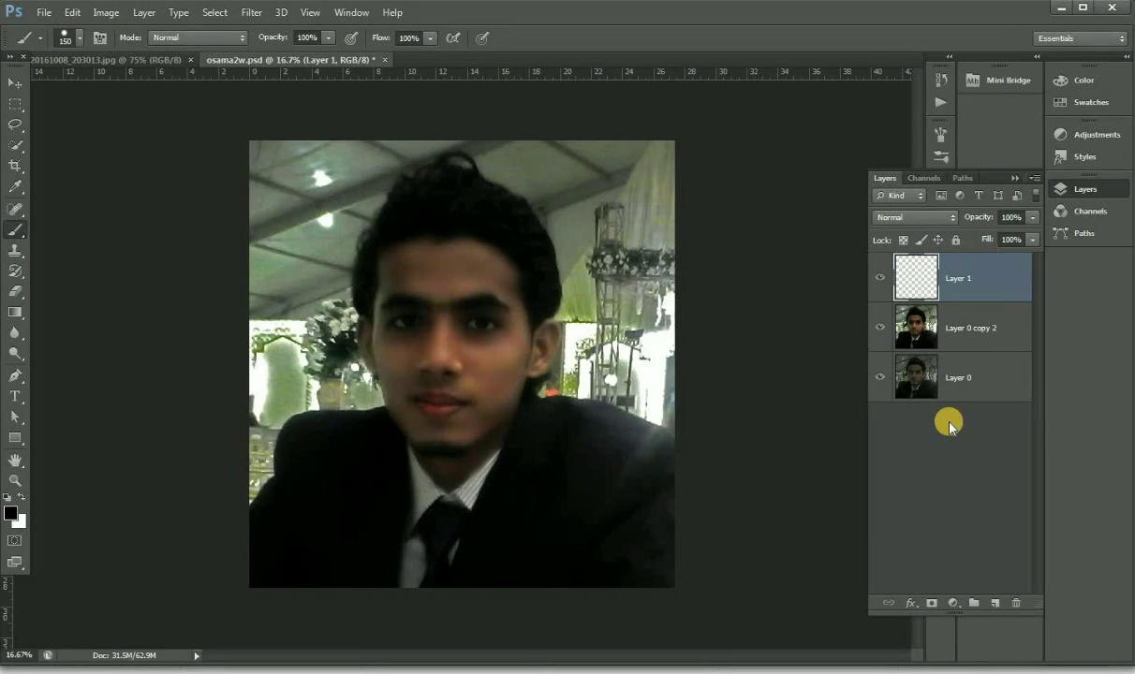
key("i")
key("shift+F5")
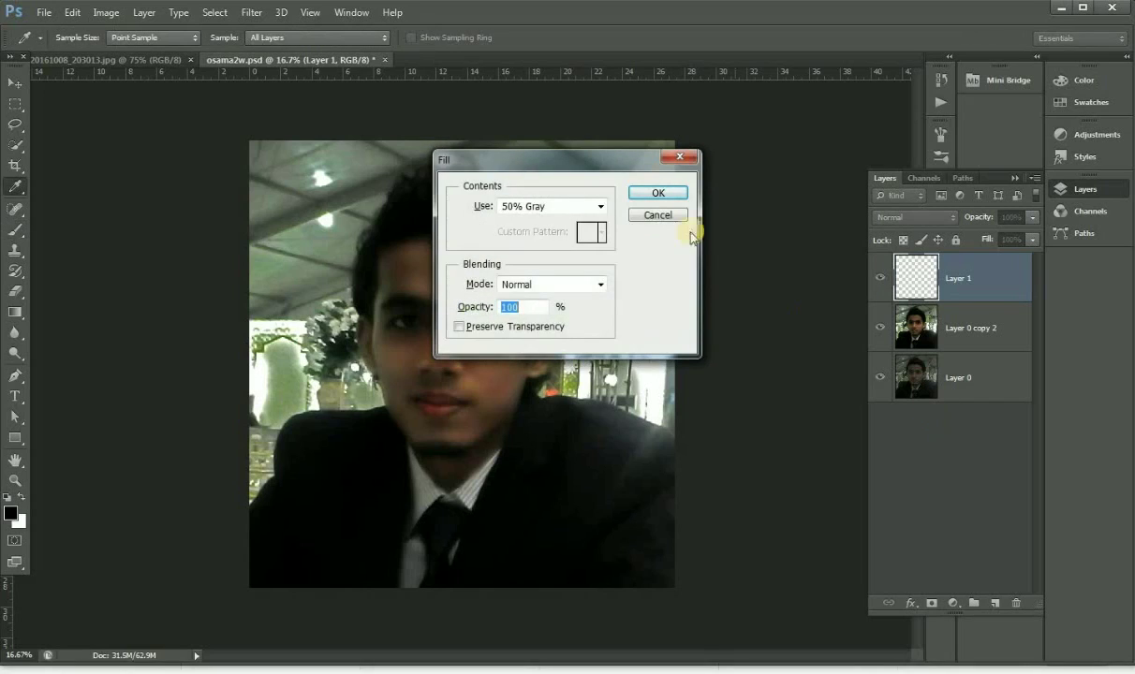
left_click(648, 194)
key("b")
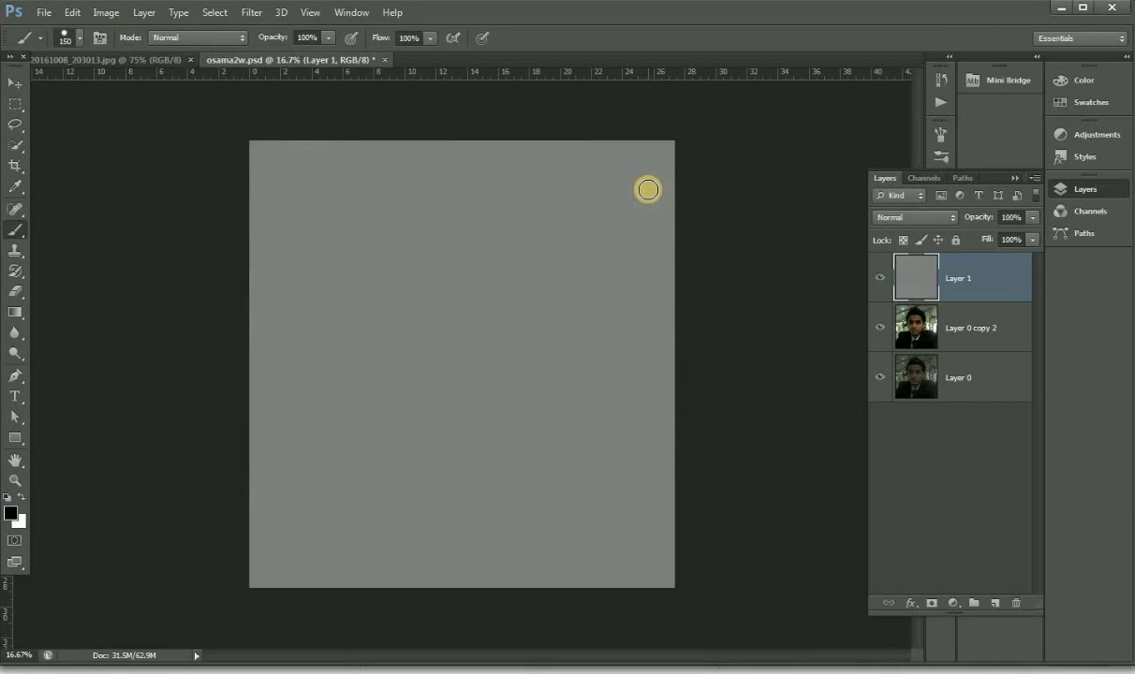
left_click(930, 221)
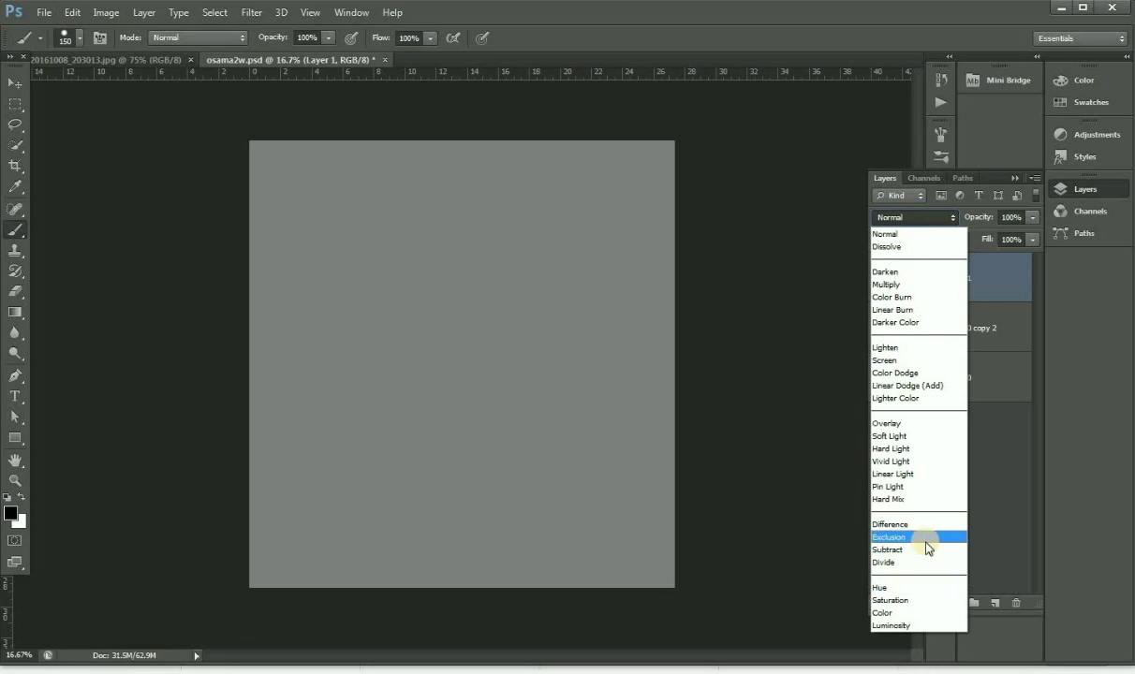
Set gray Layer 1 to Linear Light, duplicate it with Ctrl+J, and set Layer 1 copy to Overlay.
left_click(918, 476)
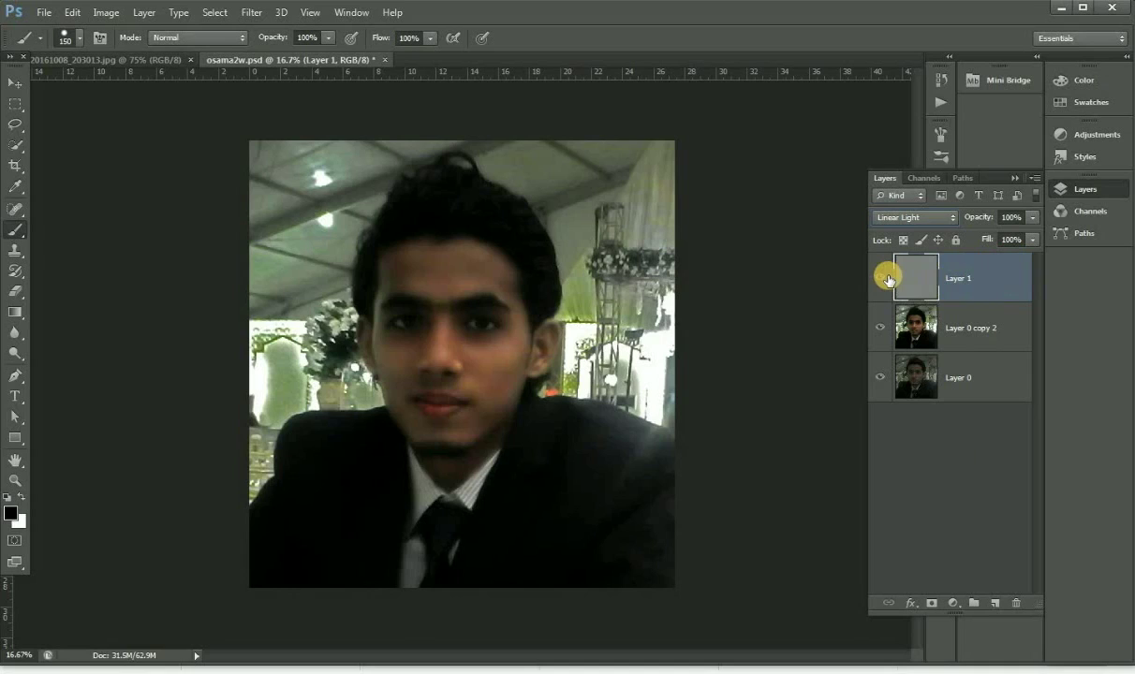
key("ctrl+j")
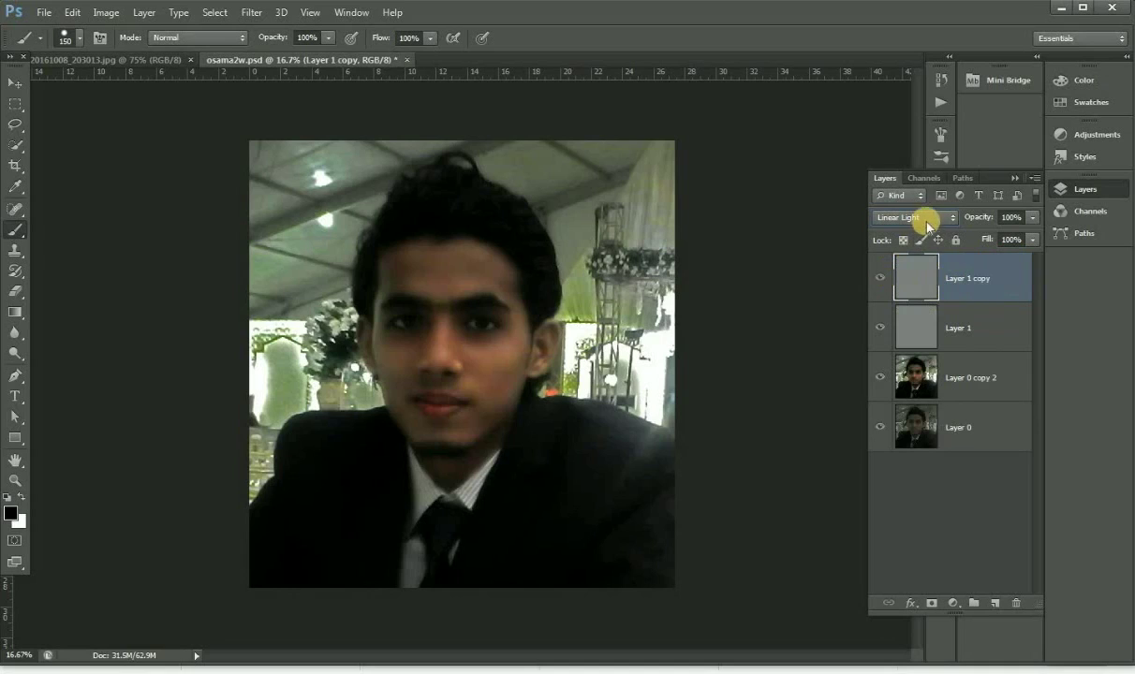
left_click(927, 220)
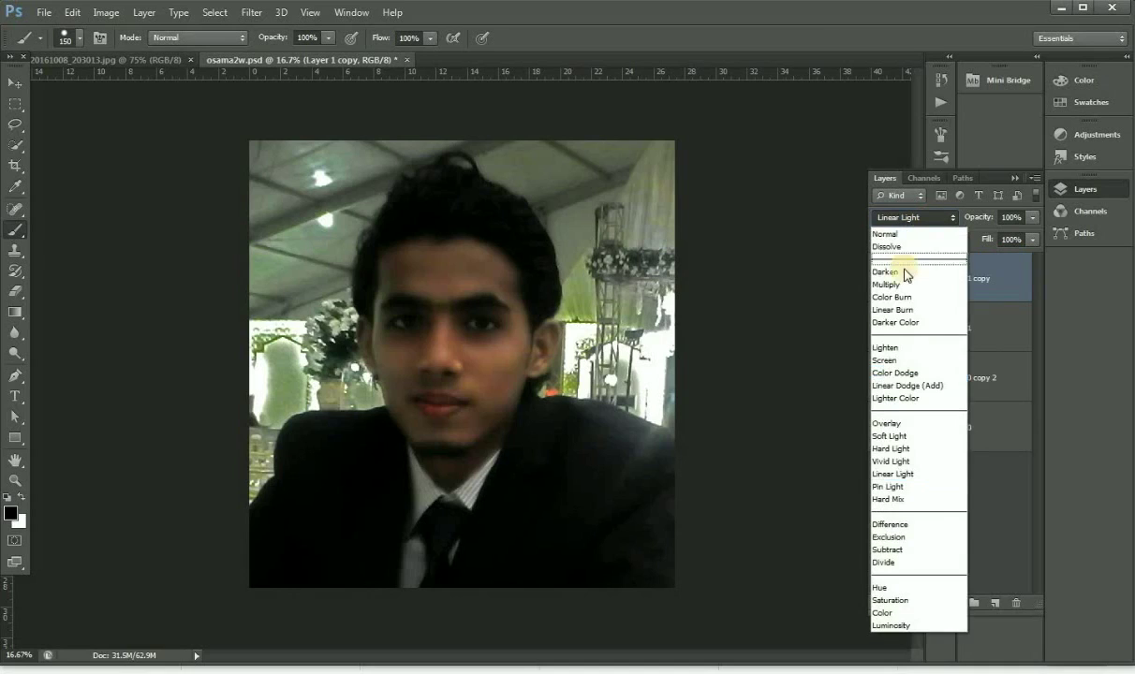
left_click(909, 424)
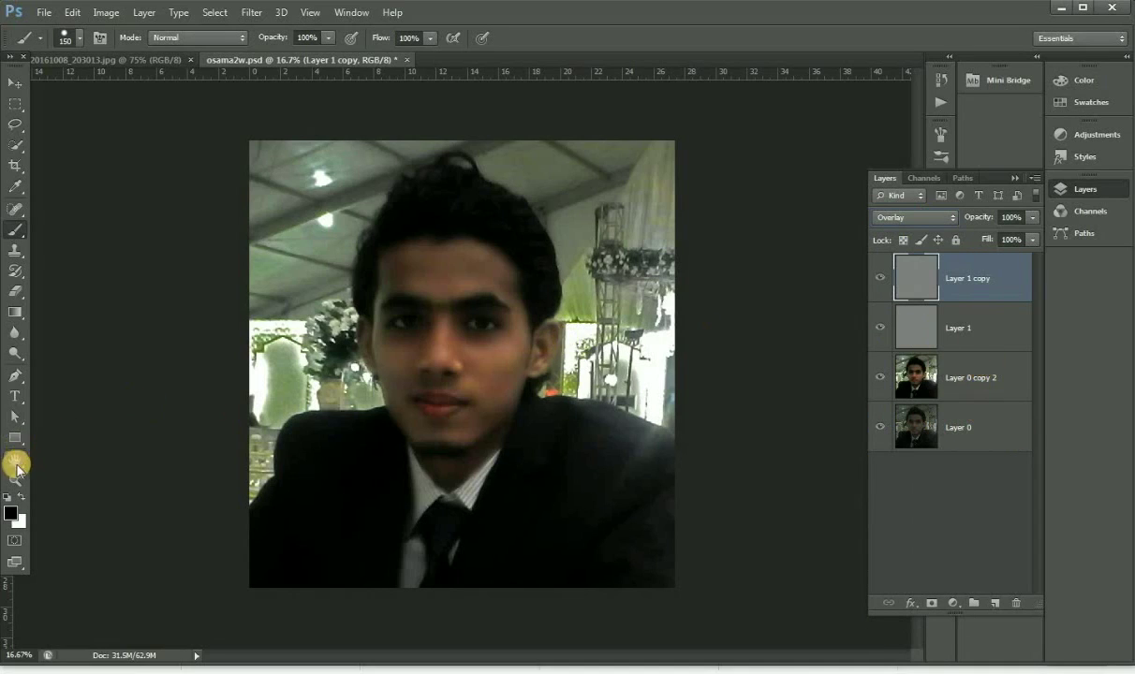
Zoom in and dodge the forehead, brow, hairline down to the ear, and temple.
left_click(15, 353)
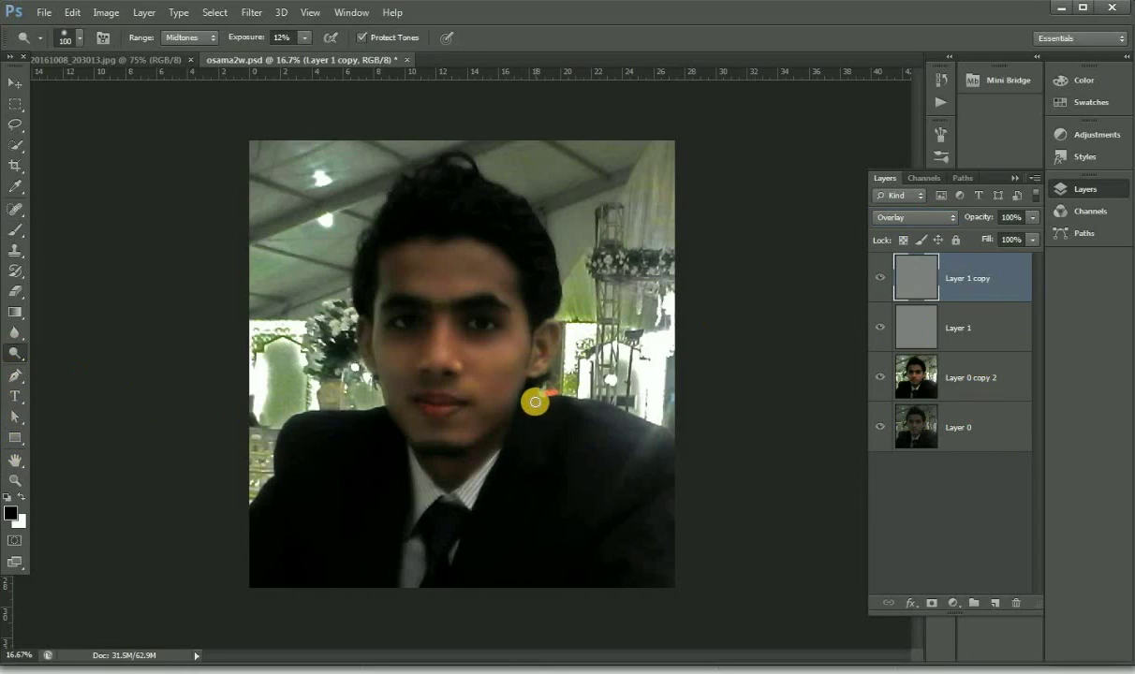
left_click(15, 480)
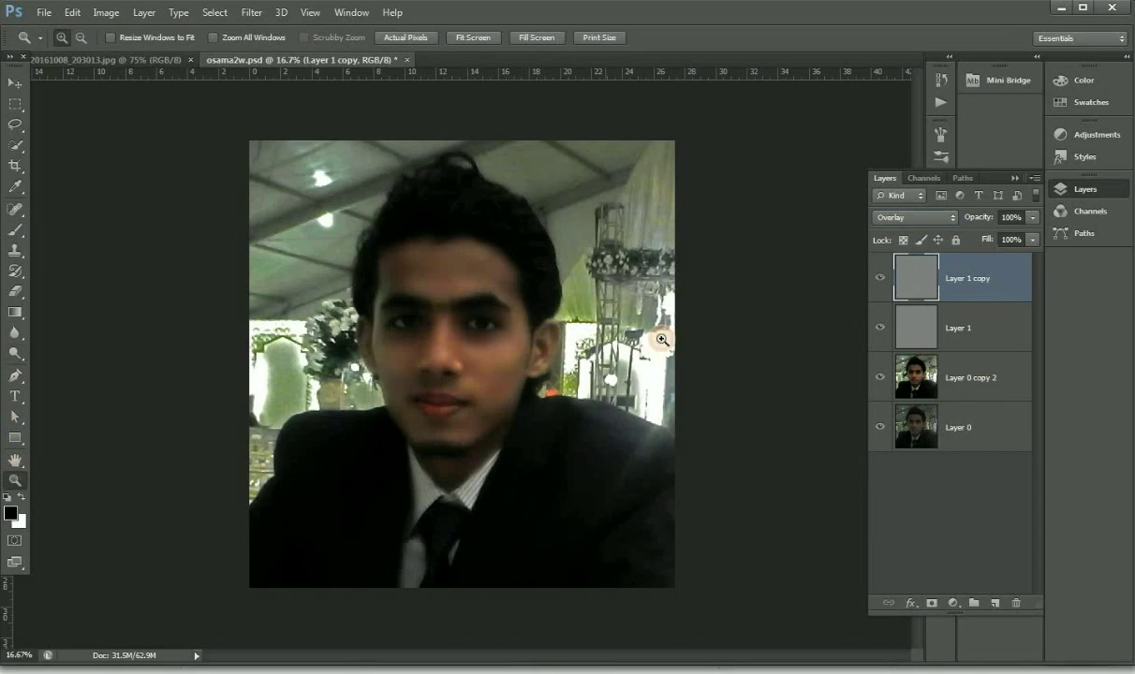
left_click(560, 341)
left_click(436, 306)
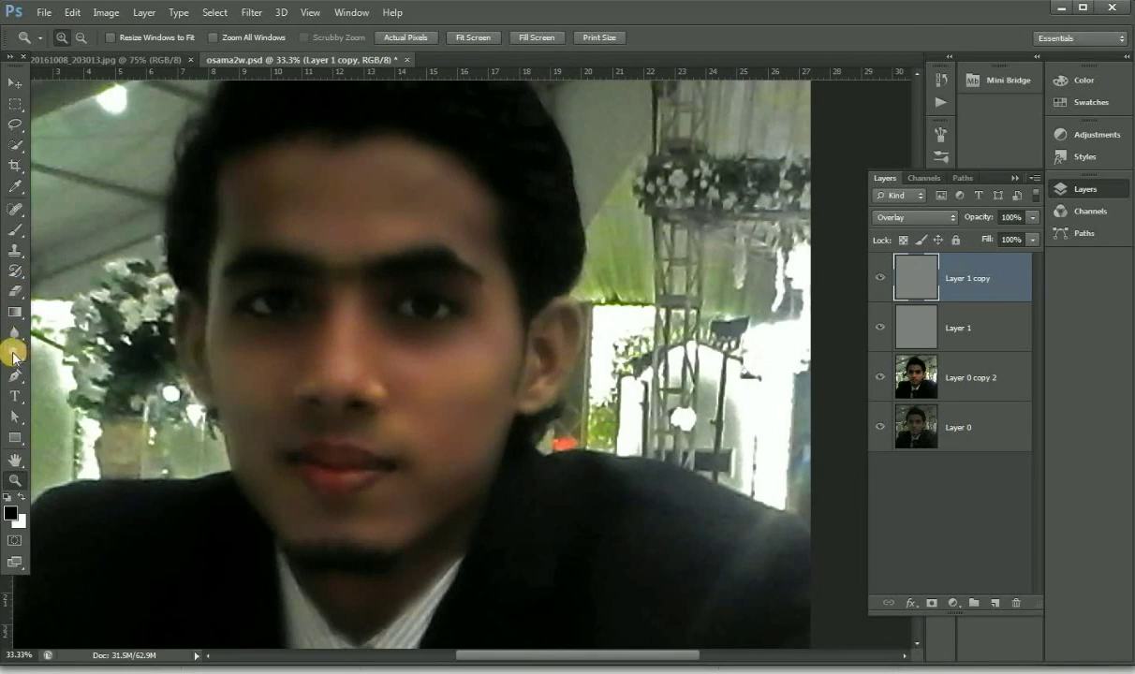
left_click(14, 354)
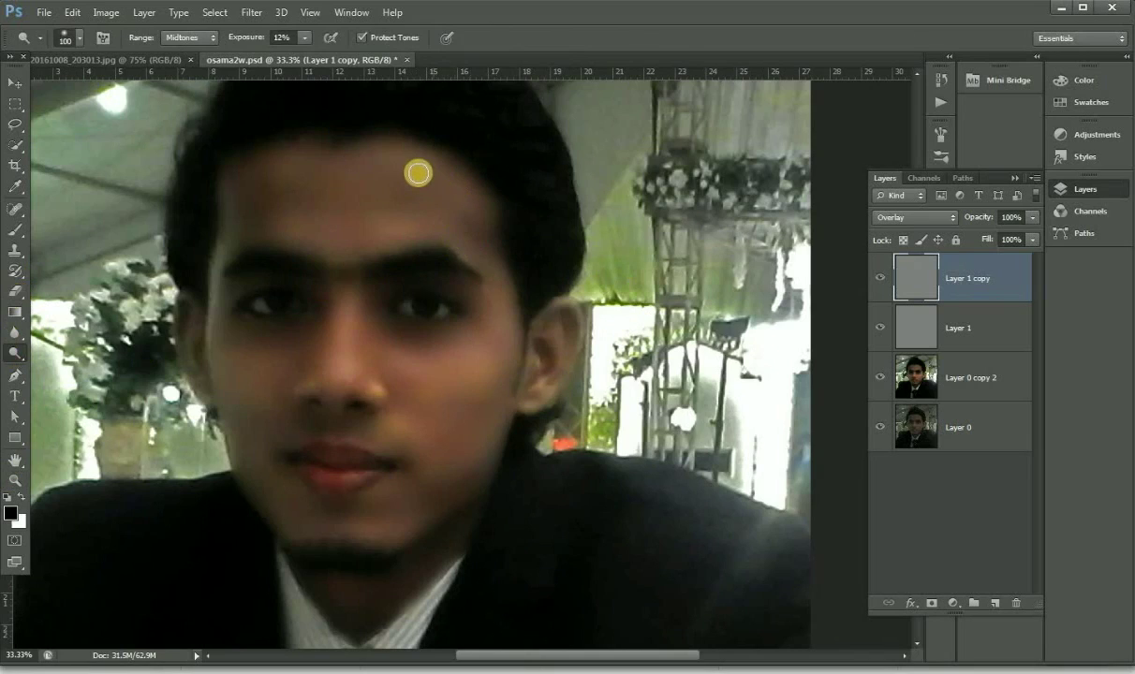
mouse_move(398, 165)
left_mouse_down()
mouse_move(470, 200)
mouse_move(418, 180)
left_mouse_up()
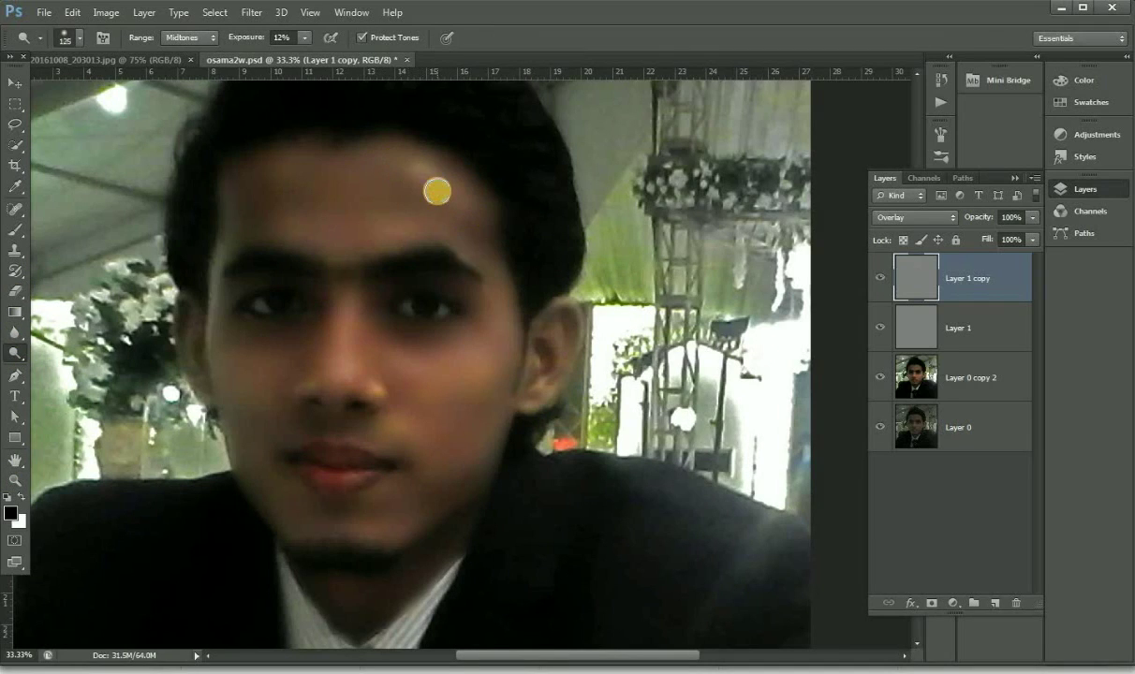
left_click_drag(410, 175, 456, 214)
left_click_drag(420, 168, 469, 218)
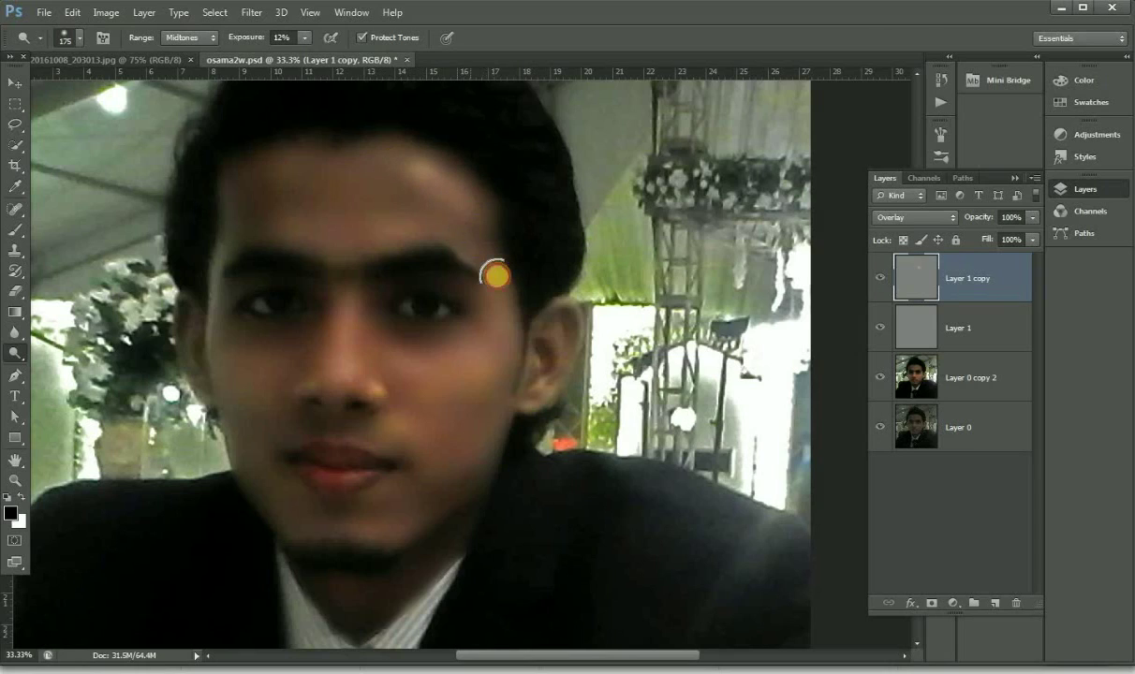
mouse_move(487, 263)
left_mouse_down()
mouse_move(483, 250)
mouse_move(514, 339)
mouse_move(502, 291)
mouse_move(503, 404)
mouse_move(510, 323)
mouse_move(449, 405)
mouse_move(449, 418)
mouse_move(506, 360)
mouse_move(466, 451)
mouse_move(451, 400)
mouse_move(463, 383)
mouse_move(492, 391)
mouse_move(510, 335)
mouse_move(475, 384)
mouse_move(492, 272)
left_mouse_up()
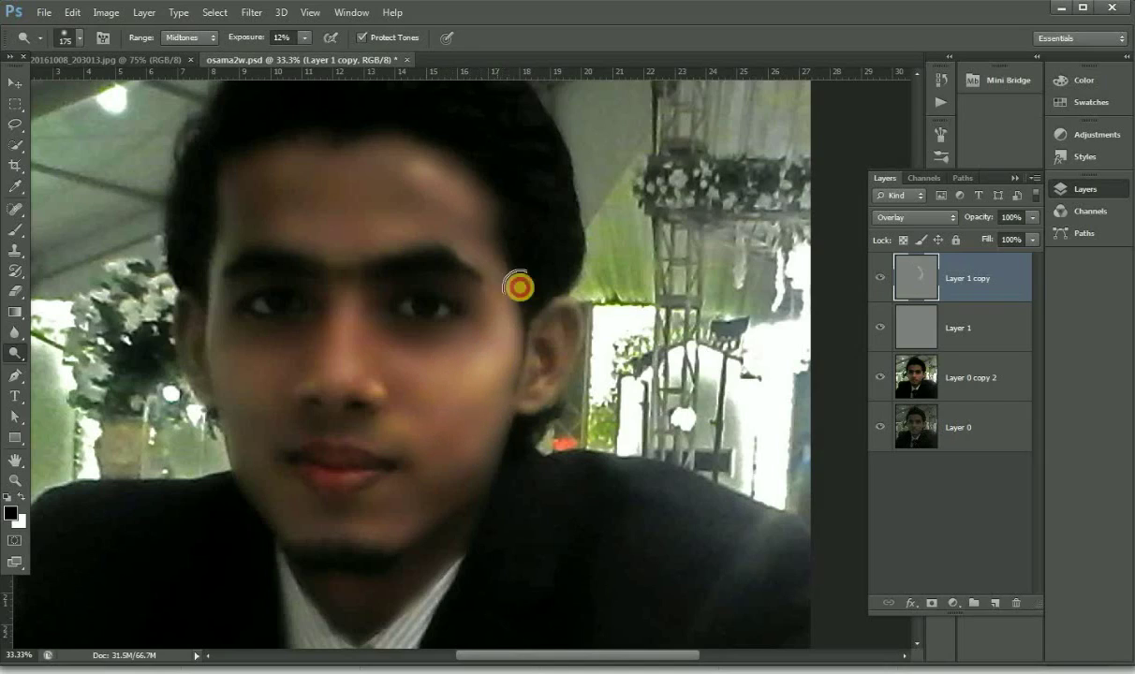
mouse_move(421, 161)
left_mouse_down()
mouse_move(525, 274)
mouse_move(540, 331)
mouse_move(317, 390)
mouse_move(223, 233)
mouse_move(226, 184)
mouse_move(199, 281)
mouse_move(237, 453)
left_mouse_up()
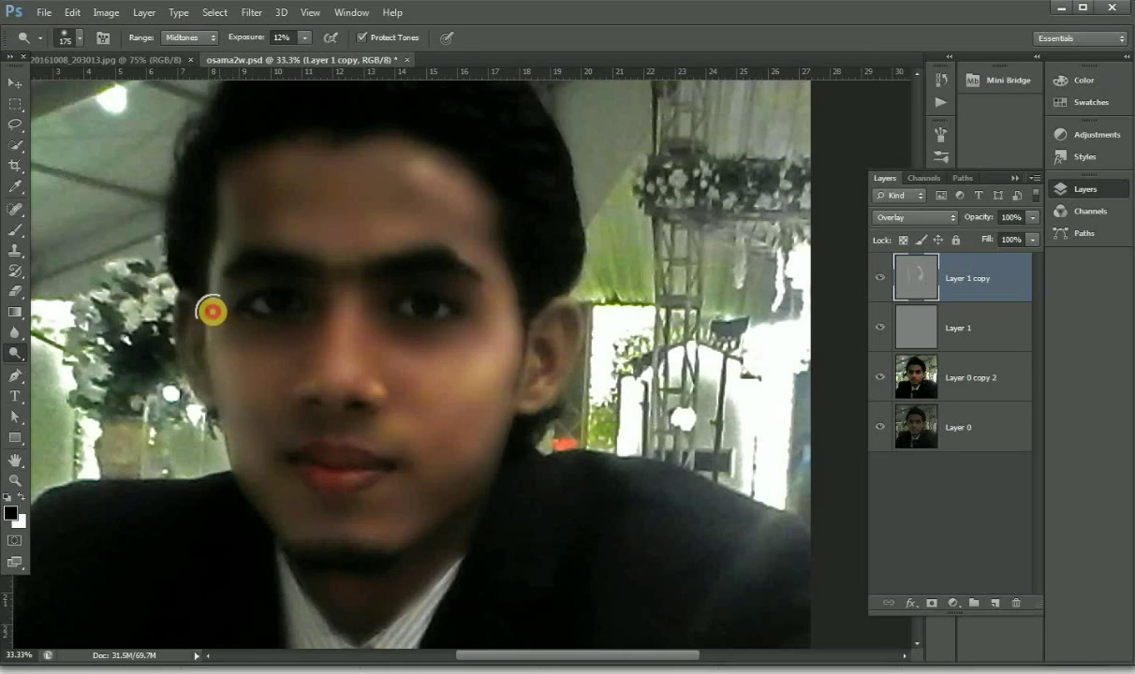
mouse_move(207, 234)
left_mouse_down()
mouse_move(219, 224)
mouse_move(180, 348)
mouse_move(187, 313)
left_mouse_up()
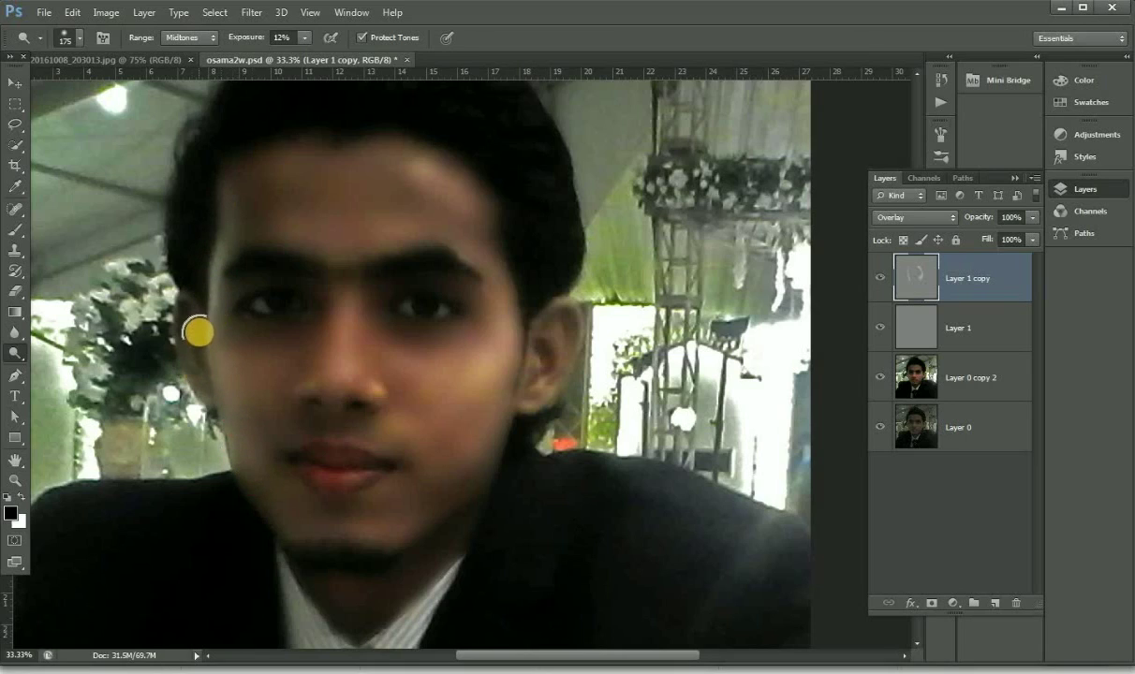
Resize the dodge brush and lighten the nose, between the brows, and upper-left forehead.
key("bracketright")
key("bracketright")
key("bracketright")
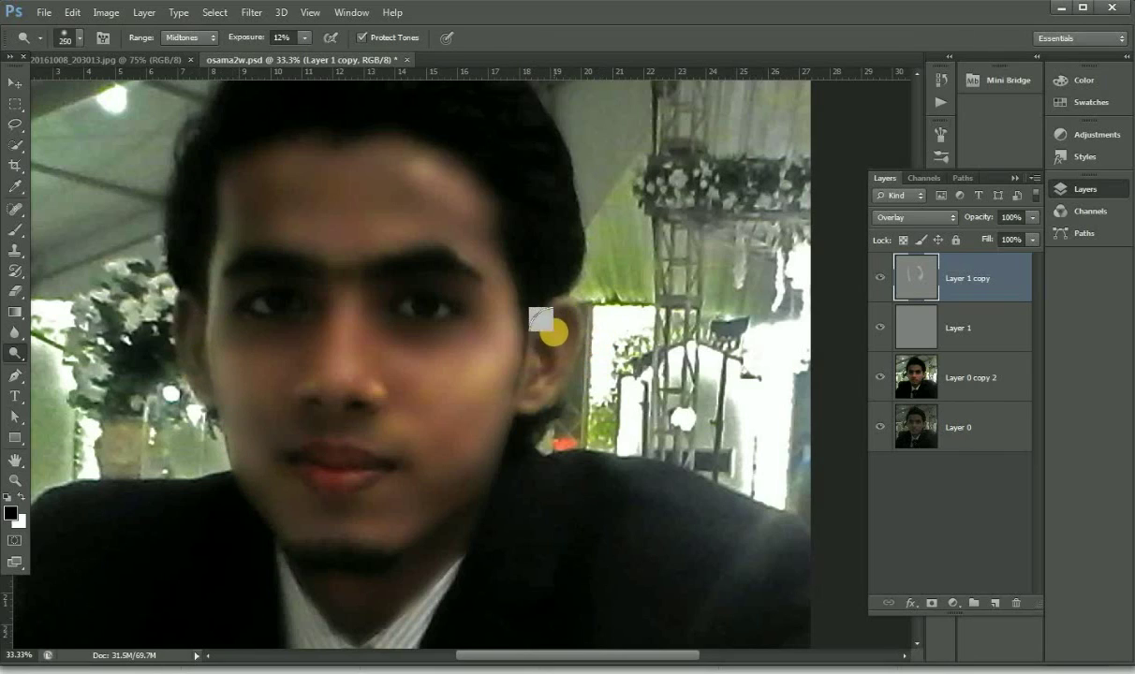
key("bracketright")
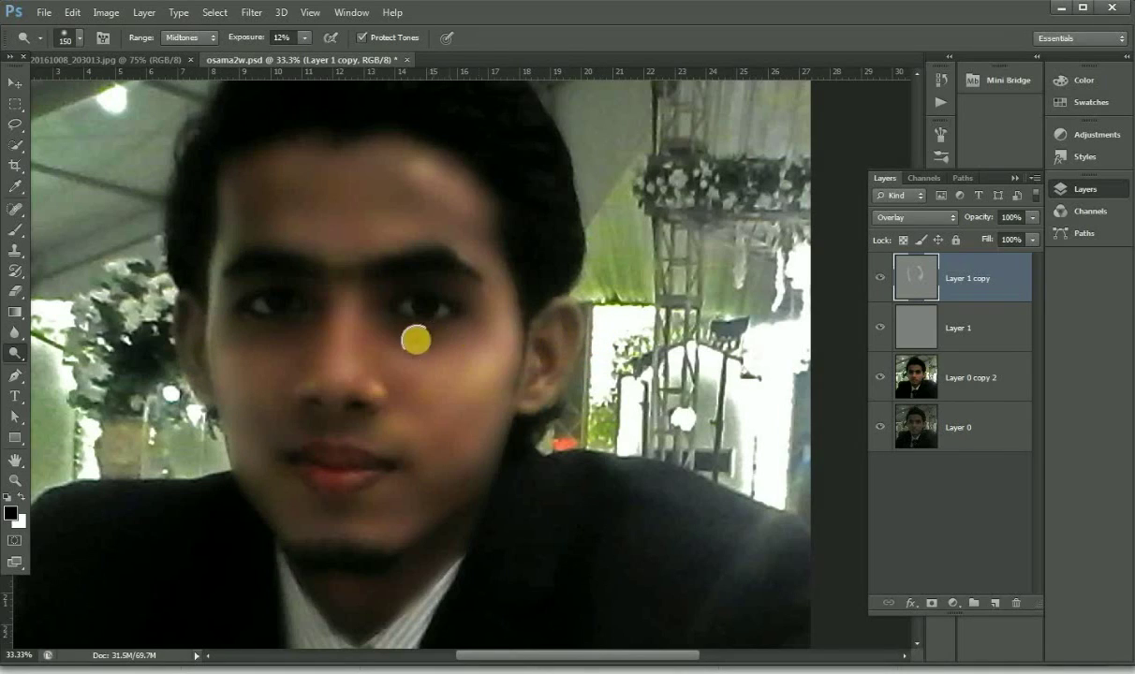
mouse_move(339, 368)
left_mouse_down()
mouse_move(363, 305)
mouse_move(355, 348)
mouse_move(372, 378)
mouse_move(366, 314)
mouse_move(360, 375)
left_mouse_up()
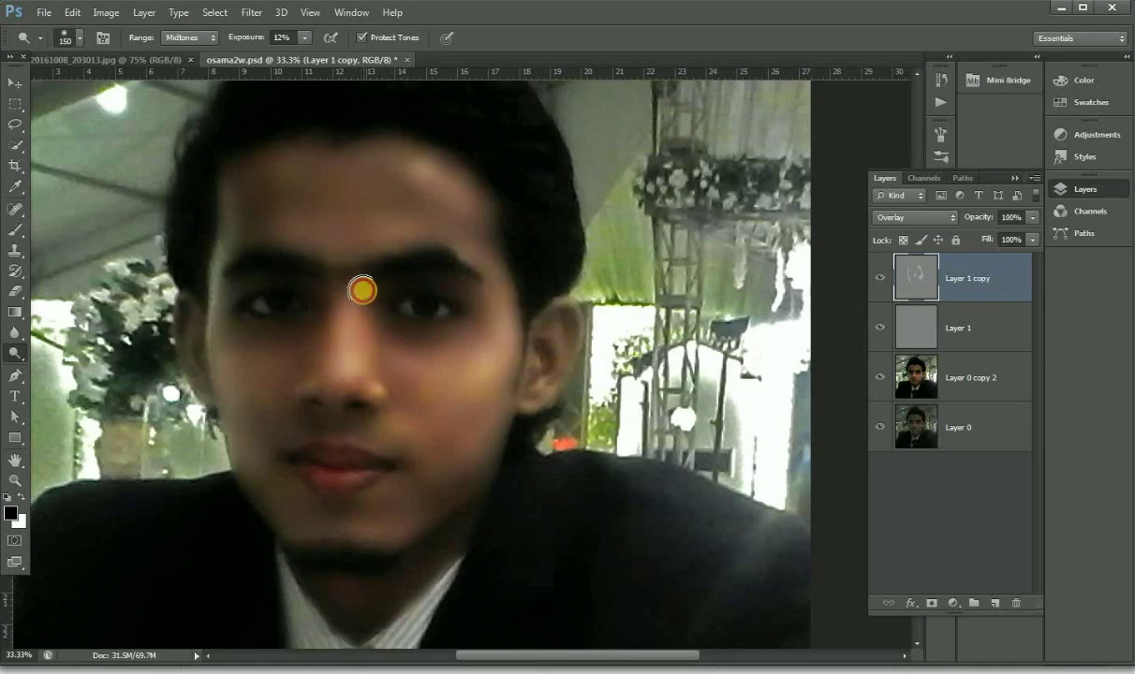
left_click_drag(356, 370, 364, 361)
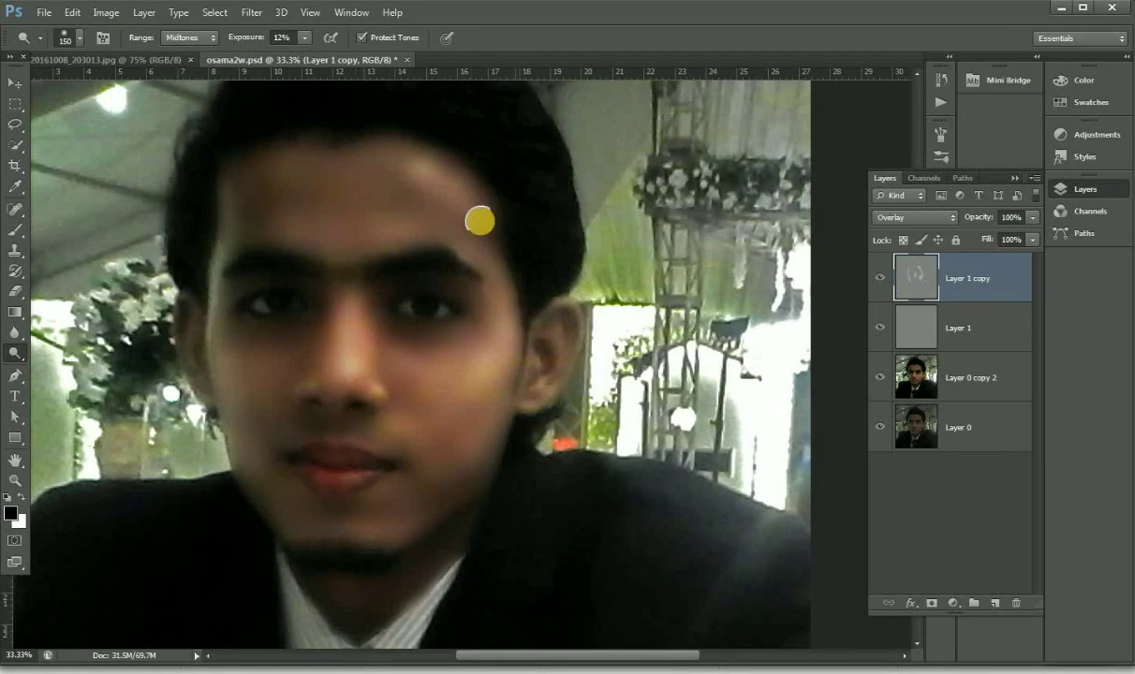
mouse_move(393, 200)
left_mouse_down()
mouse_move(278, 169)
mouse_move(233, 190)
mouse_move(269, 168)
mouse_move(240, 216)
mouse_move(266, 162)
mouse_move(236, 180)
mouse_move(220, 215)
mouse_move(284, 164)
mouse_move(246, 156)
mouse_move(245, 209)
mouse_move(215, 266)
mouse_move(231, 367)
mouse_move(230, 256)
mouse_move(221, 322)
mouse_move(520, 324)
left_mouse_up()
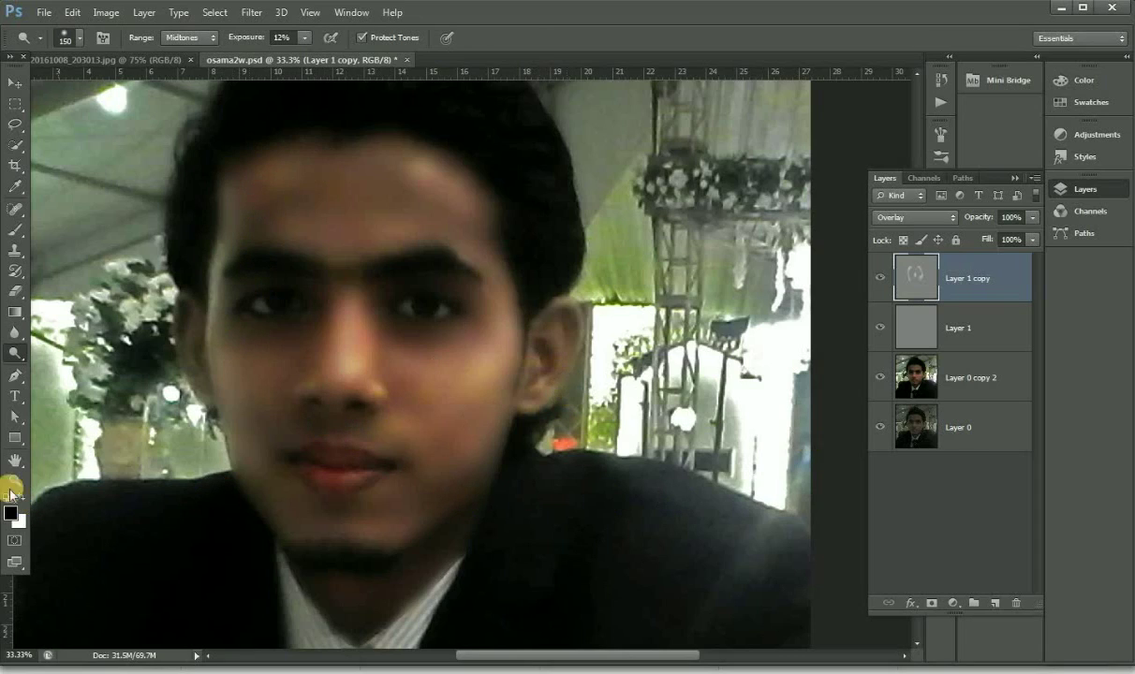
Zoom in on the eyes and, with a smaller dodge brush, brighten both eyes, under the left eye, and the ear edge.
left_click(14, 480)
left_click(443, 200)
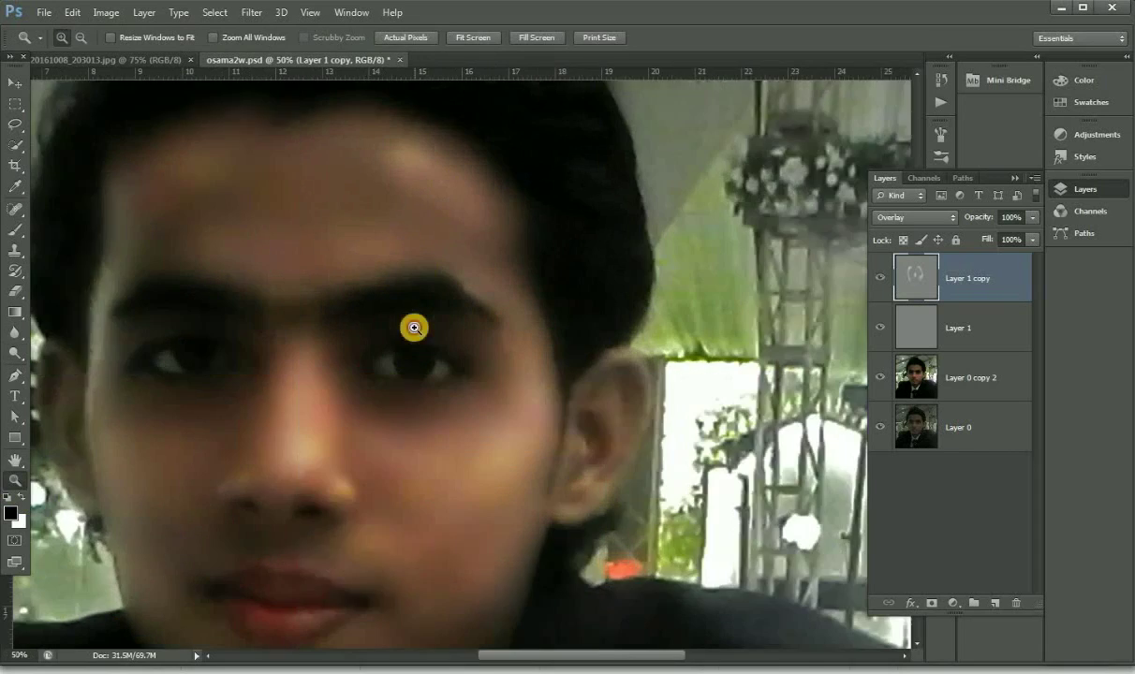
left_click(413, 325)
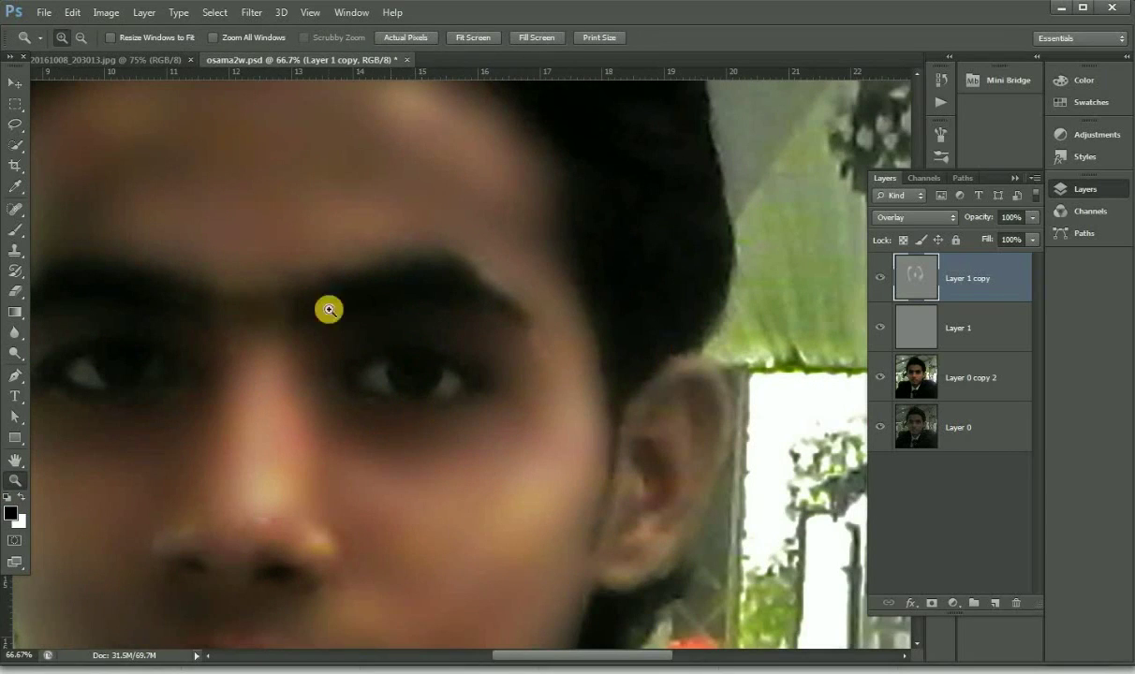
left_click(15, 356)
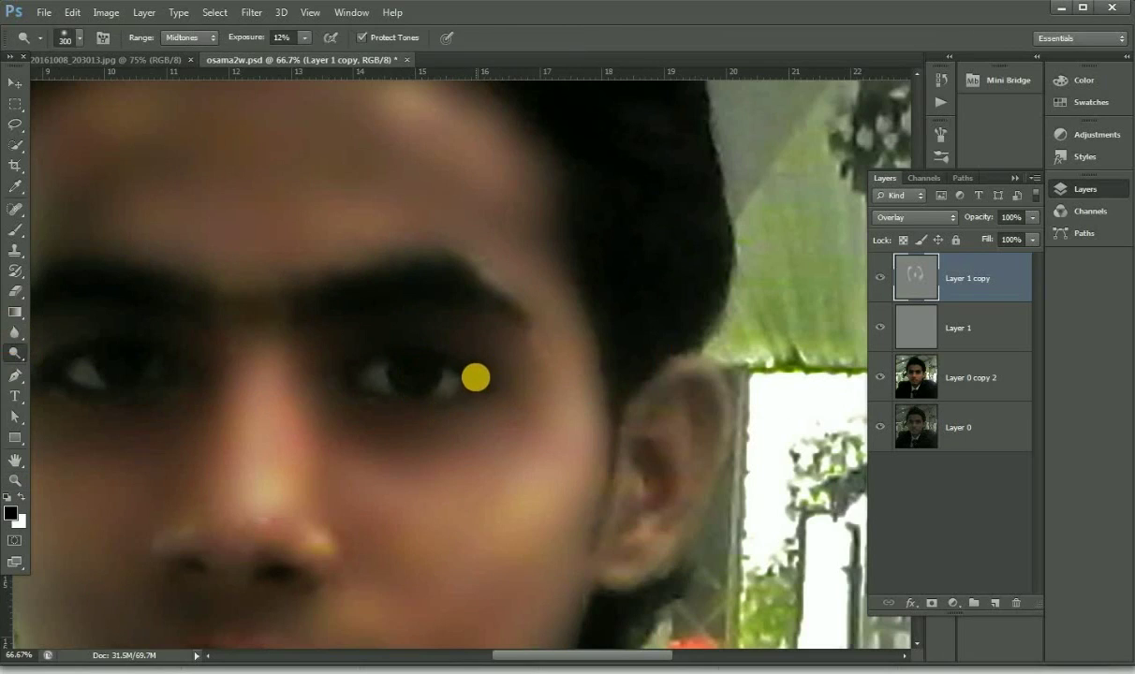
key("bracketleft")
key("bracketleft")
key("bracketleft")
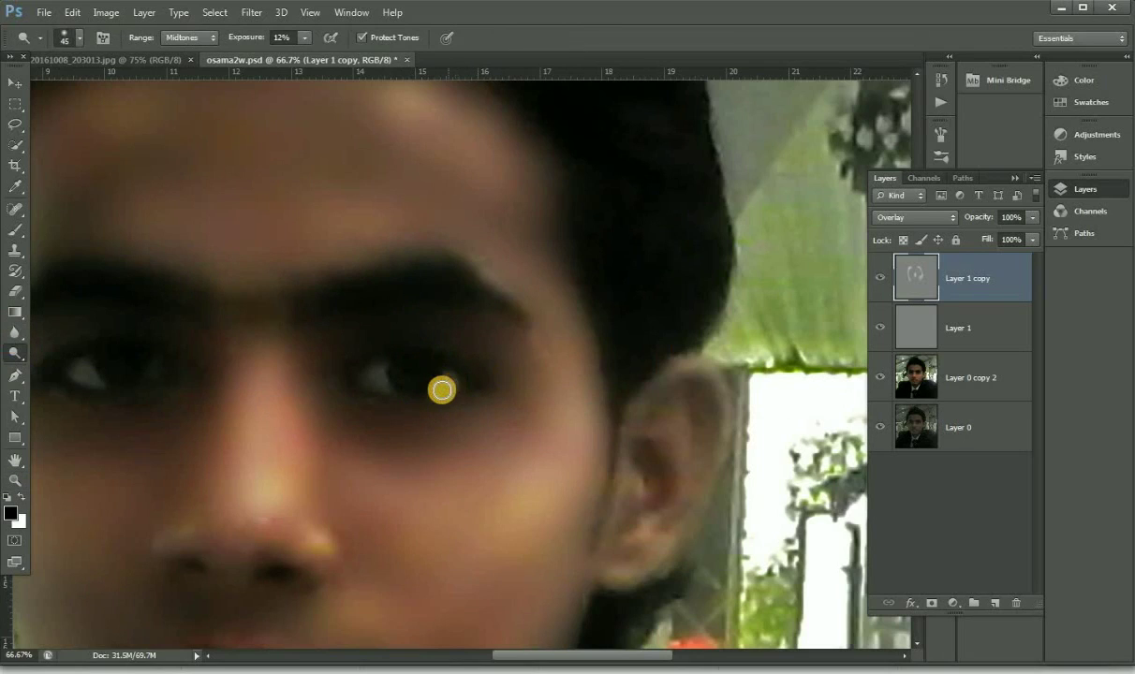
left_click_drag(446, 376, 414, 388)
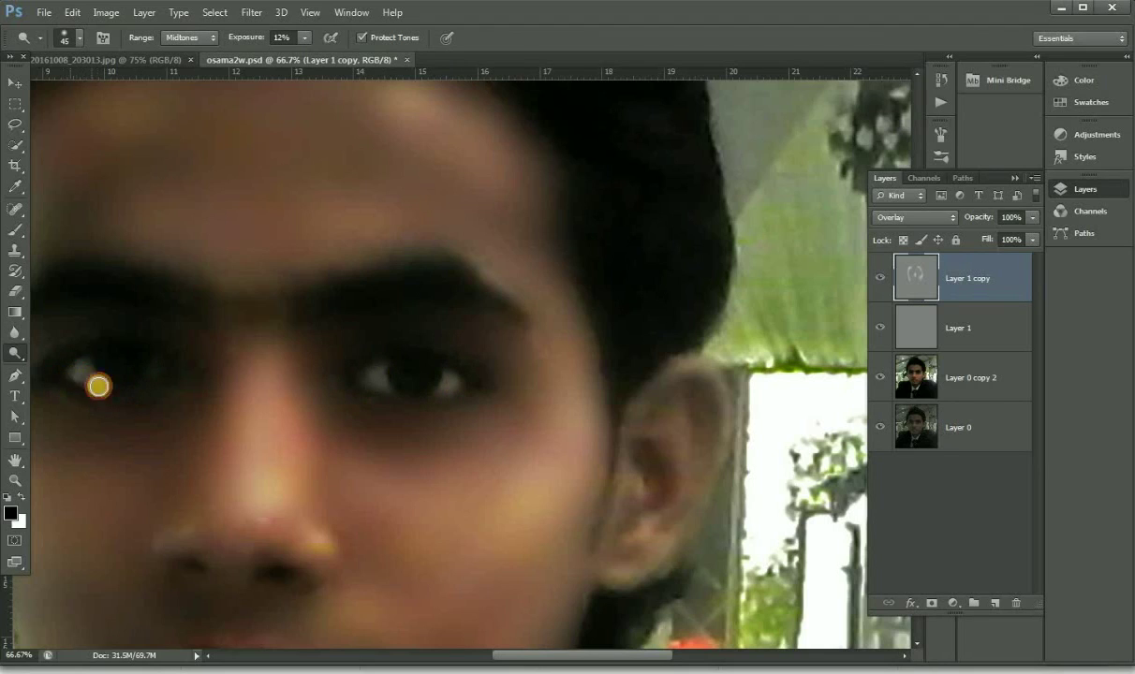
left_click(80, 375)
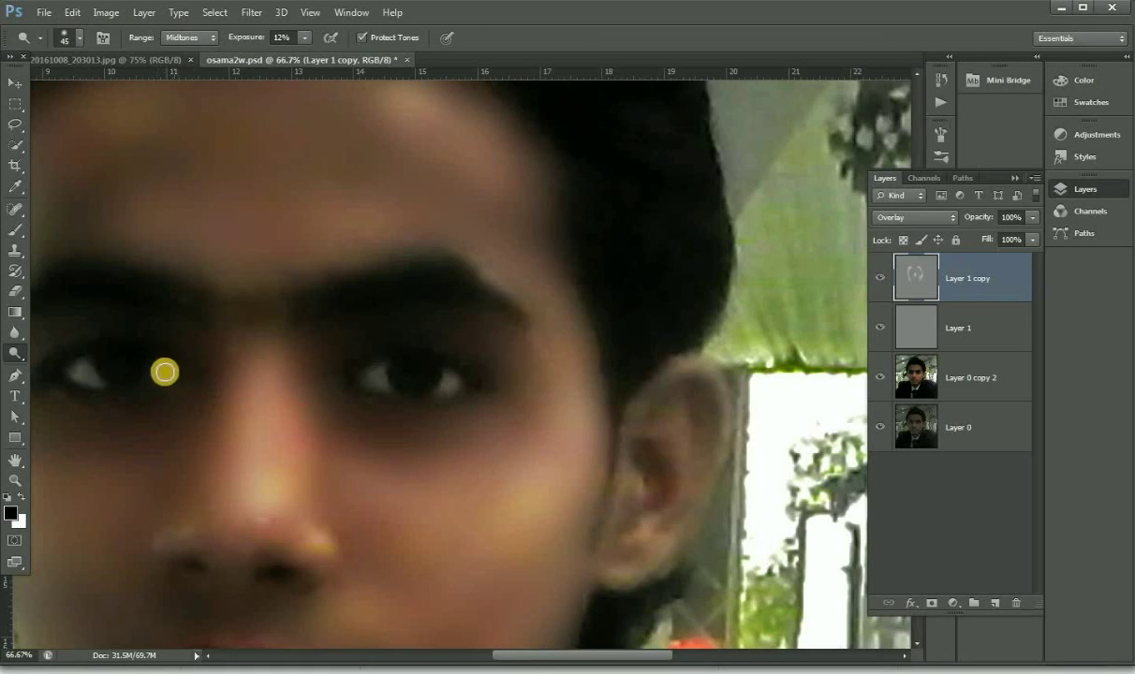
left_click_drag(168, 378, 222, 369)
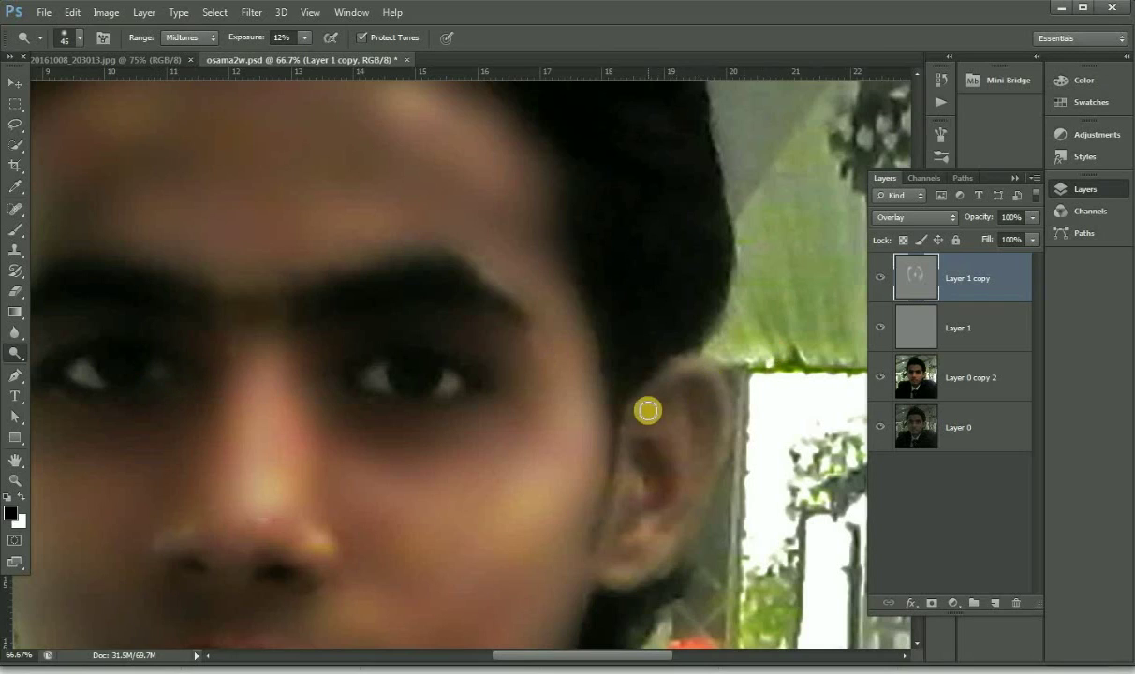
left_click_drag(668, 384, 687, 373)
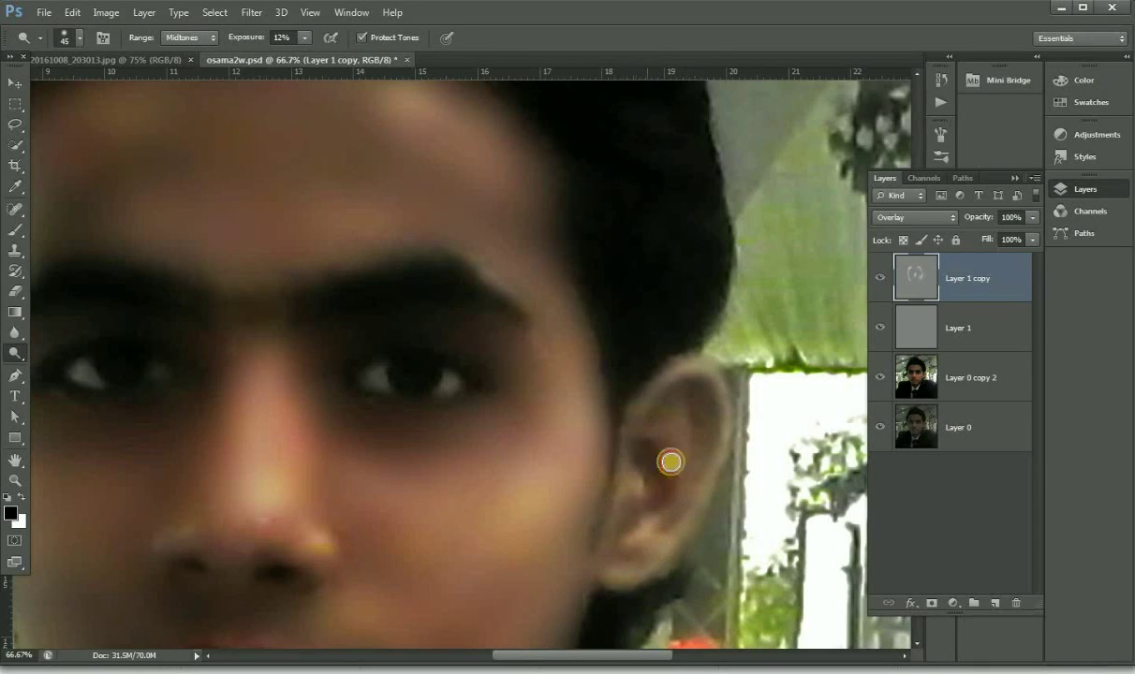
Enlarge the dodge brush and lighten the cheek, jawline near the ear, and neck-shoulder edge.
scroll(633, 383, "down", 2)
scroll(635, 376, "down", 3)
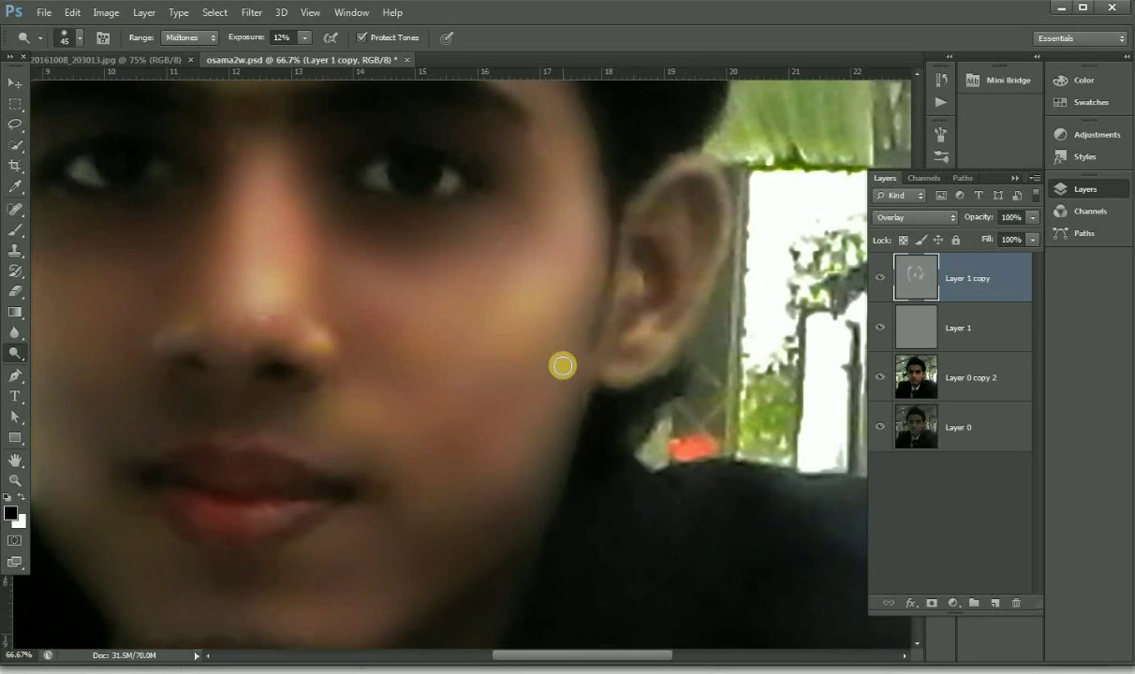
key("bracketright")
key("bracketright")
key("bracketright")
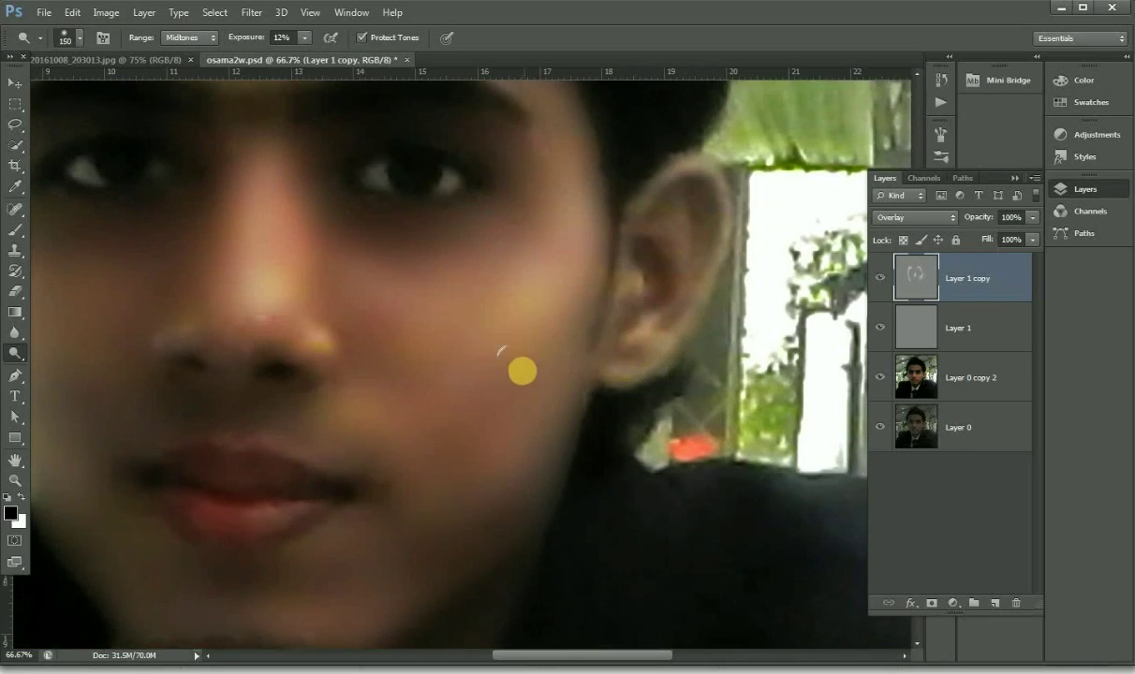
left_click_drag(497, 458, 527, 362)
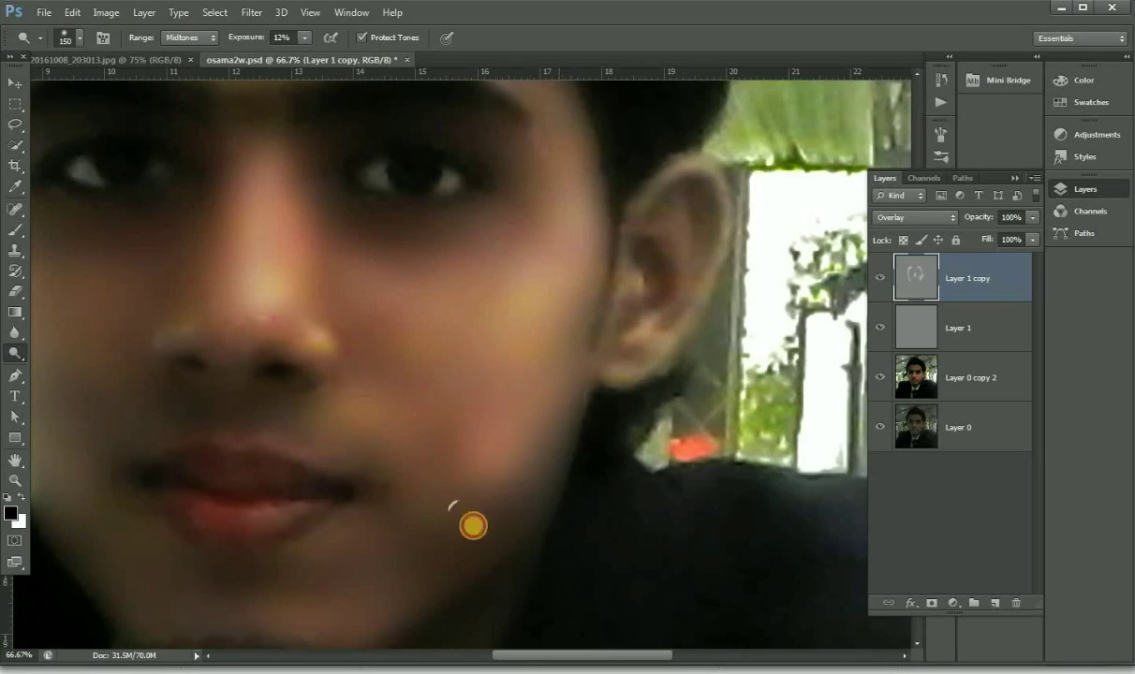
left_click_drag(445, 502, 471, 330)
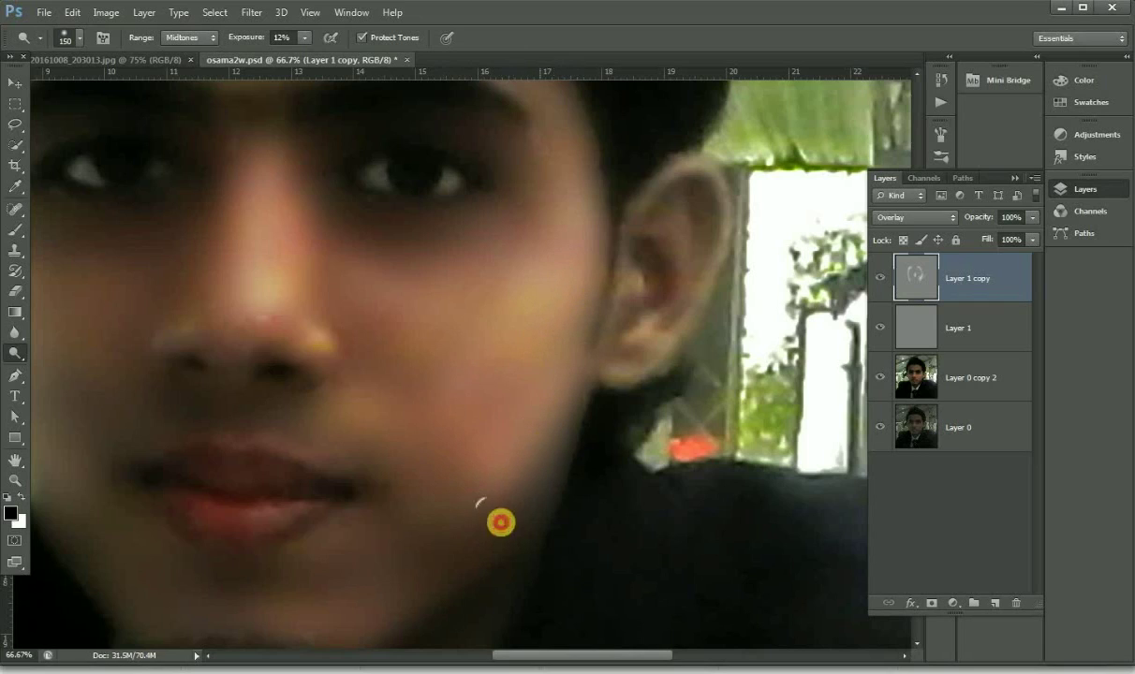
left_click_drag(501, 514, 500, 520)
mouse_move(580, 397)
left_mouse_down()
mouse_move(580, 451)
mouse_move(845, 495)
left_mouse_up()
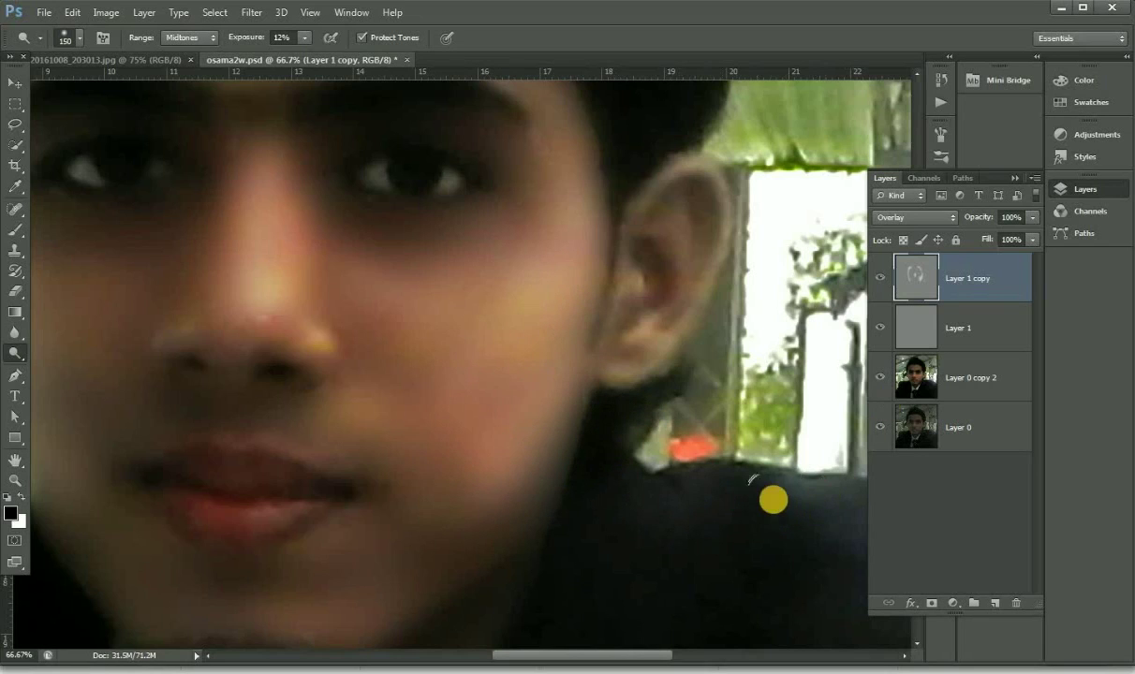
mouse_move(780, 520)
left_mouse_down()
mouse_move(664, 509)
mouse_move(459, 454)
mouse_move(555, 461)
mouse_move(662, 489)
mouse_move(516, 465)
mouse_move(826, 527)
mouse_move(607, 518)
mouse_move(449, 357)
left_mouse_up()
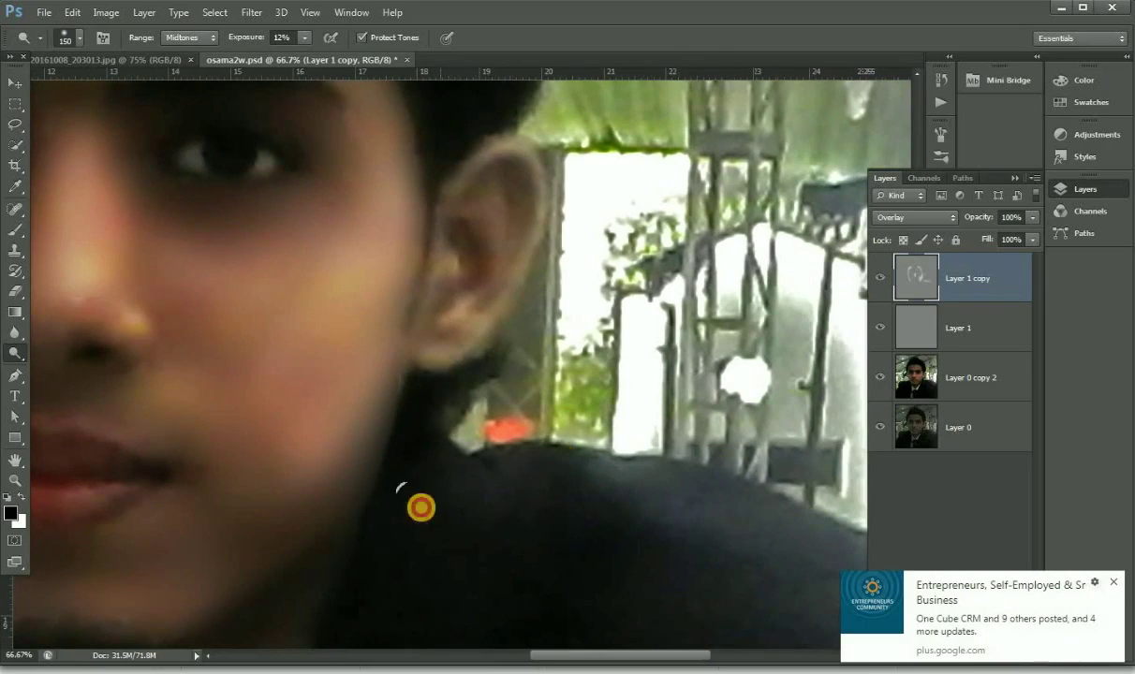
mouse_move(420, 506)
left_mouse_down()
mouse_move(691, 519)
mouse_move(679, 502)
left_mouse_up()
Pan up and dodge the hair above the forehead, the forehead edge, and the hair edges.
scroll(482, 401, "up", 3)
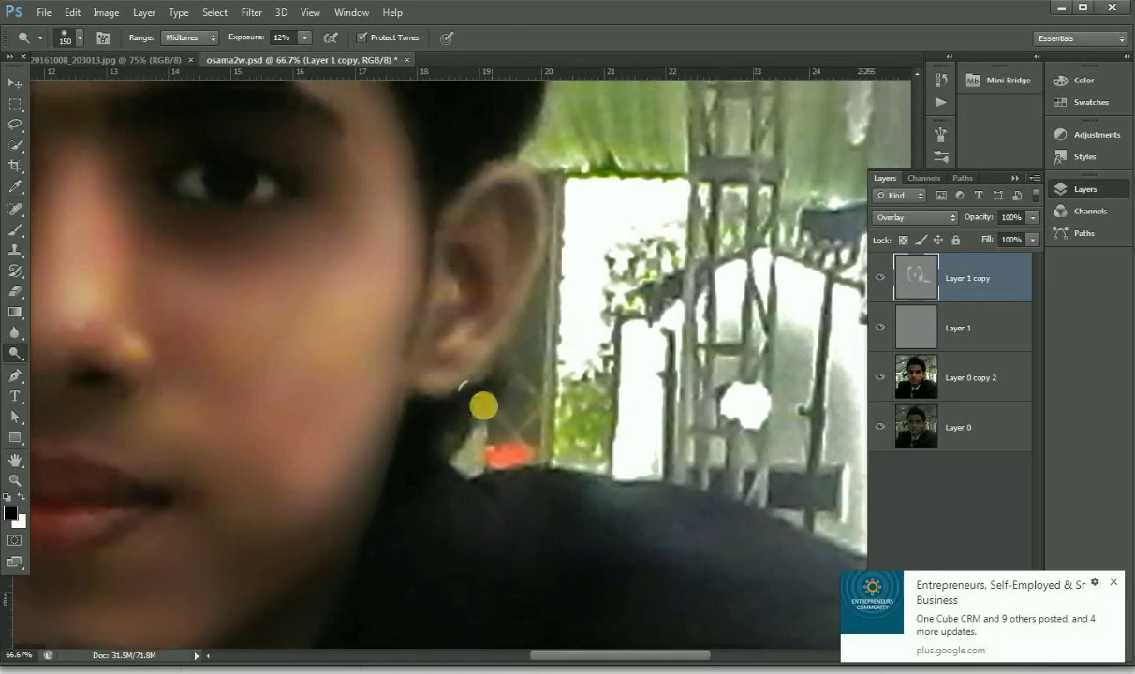
scroll(442, 389, "up", 2)
scroll(442, 389, "up", 5)
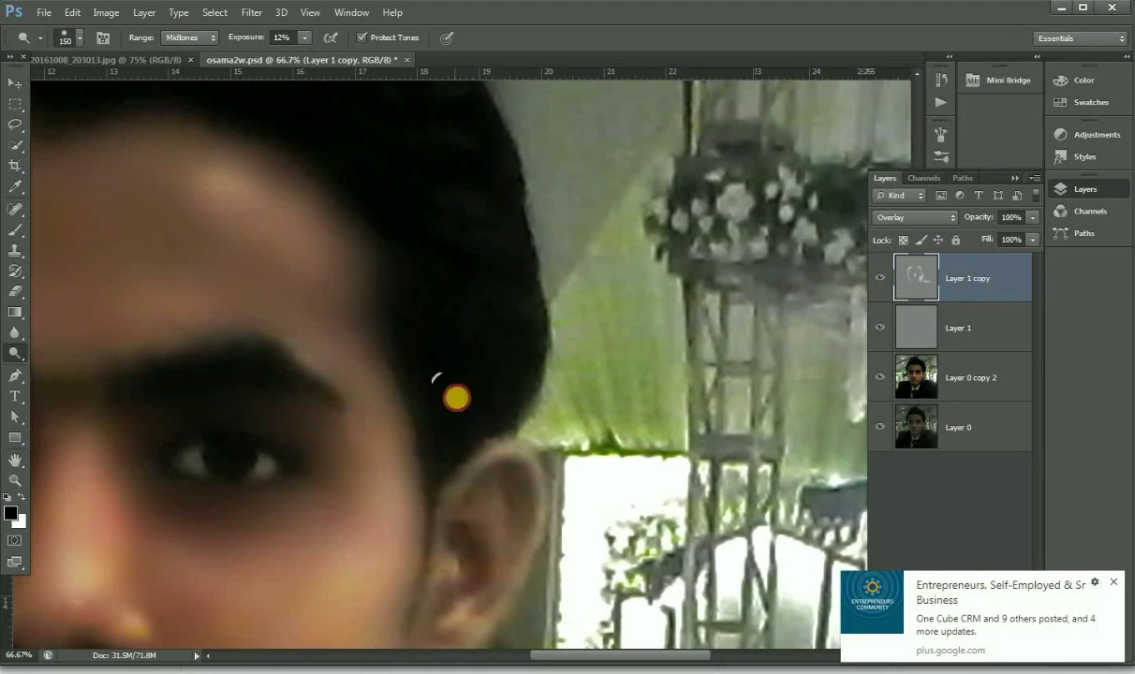
mouse_move(456, 398)
left_mouse_down()
mouse_move(431, 297)
mouse_move(520, 340)
mouse_move(481, 302)
mouse_move(519, 345)
mouse_move(456, 322)
mouse_move(503, 361)
mouse_move(471, 367)
mouse_move(471, 389)
mouse_move(426, 251)
mouse_move(481, 268)
mouse_move(499, 294)
mouse_move(421, 241)
mouse_move(461, 395)
mouse_move(492, 205)
mouse_move(469, 308)
left_mouse_up()
scroll(464, 298, "up", 2)
scroll(402, 276, "up", 3)
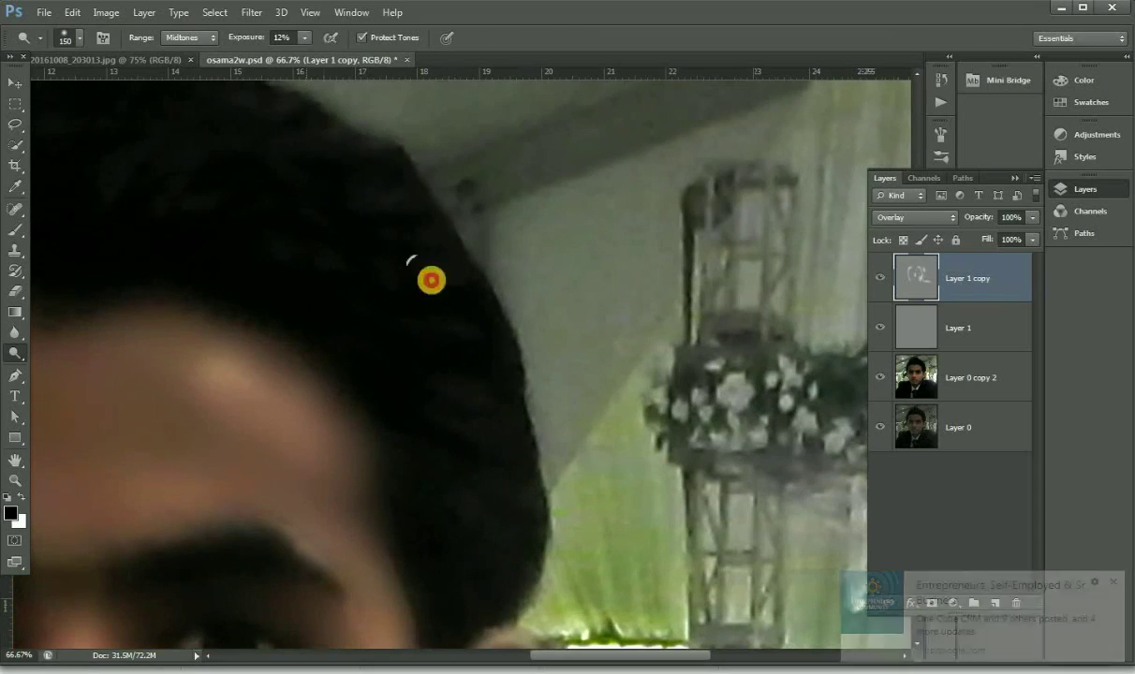
mouse_move(401, 264)
left_mouse_down()
mouse_move(337, 306)
mouse_move(430, 329)
mouse_move(502, 424)
mouse_move(270, 228)
mouse_move(345, 226)
mouse_move(205, 218)
mouse_move(371, 220)
left_mouse_up()
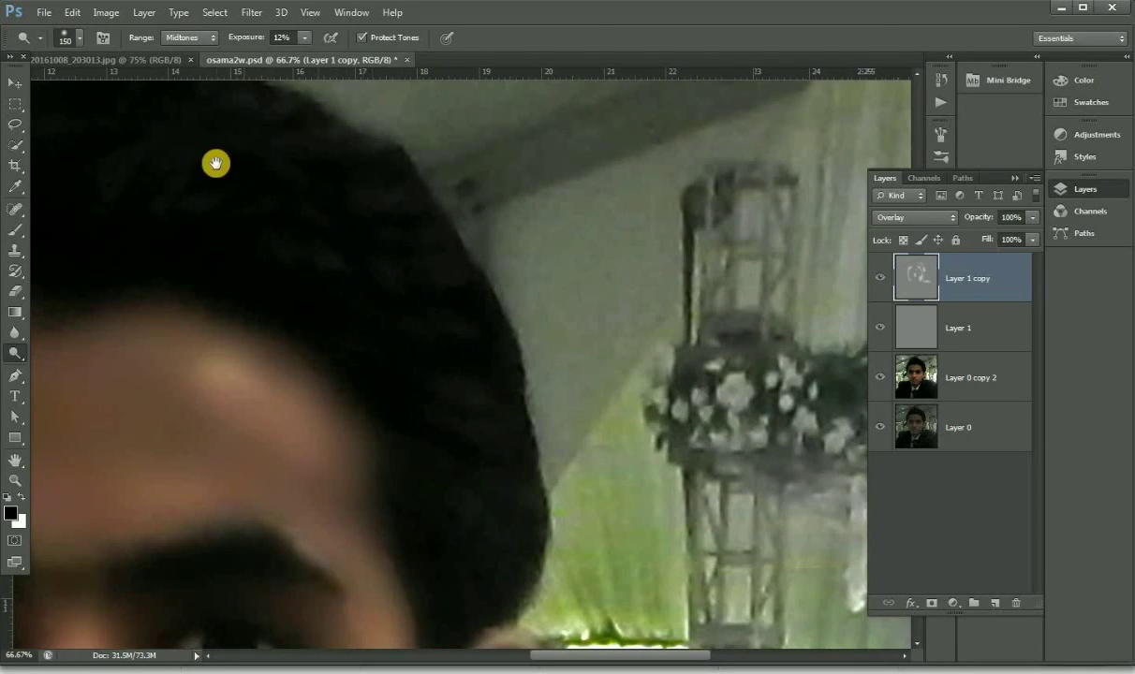
left_click_drag(215, 165, 525, 330)
mouse_move(527, 386)
left_mouse_down()
mouse_move(687, 381)
mouse_move(628, 339)
mouse_move(562, 324)
mouse_move(562, 283)
mouse_move(611, 298)
mouse_move(639, 390)
mouse_move(621, 395)
mouse_move(682, 419)
mouse_move(676, 466)
mouse_move(727, 494)
mouse_move(851, 524)
left_mouse_up()
left_click_drag(387, 513, 387, 514)
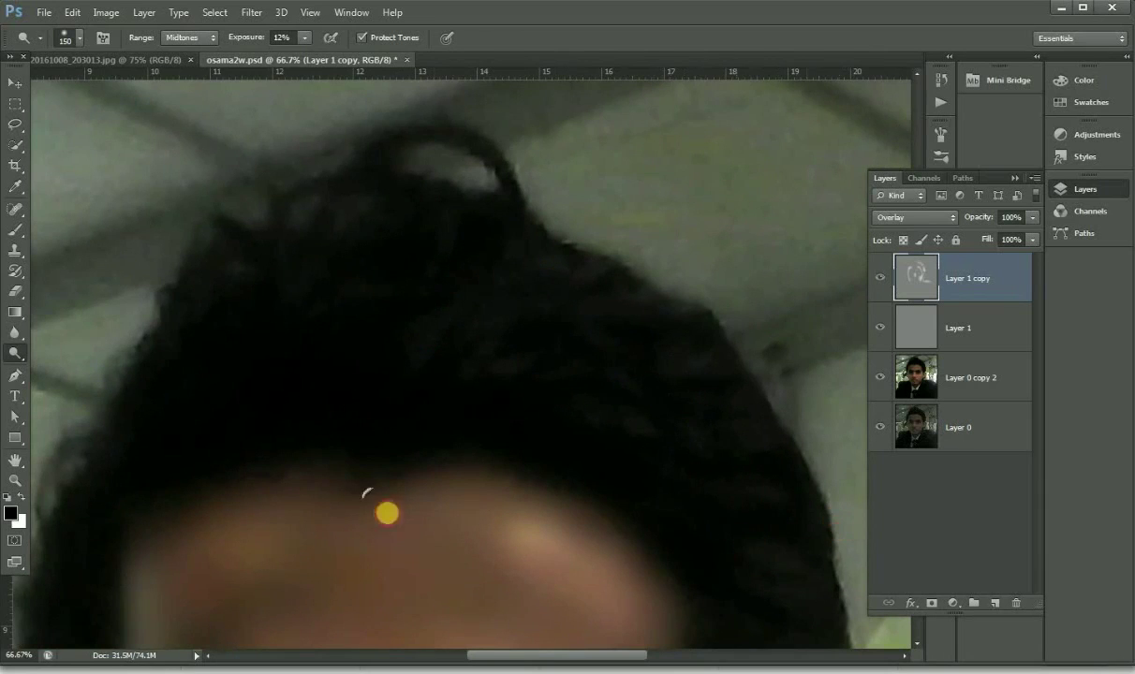
left_click_drag(439, 419, 651, 301)
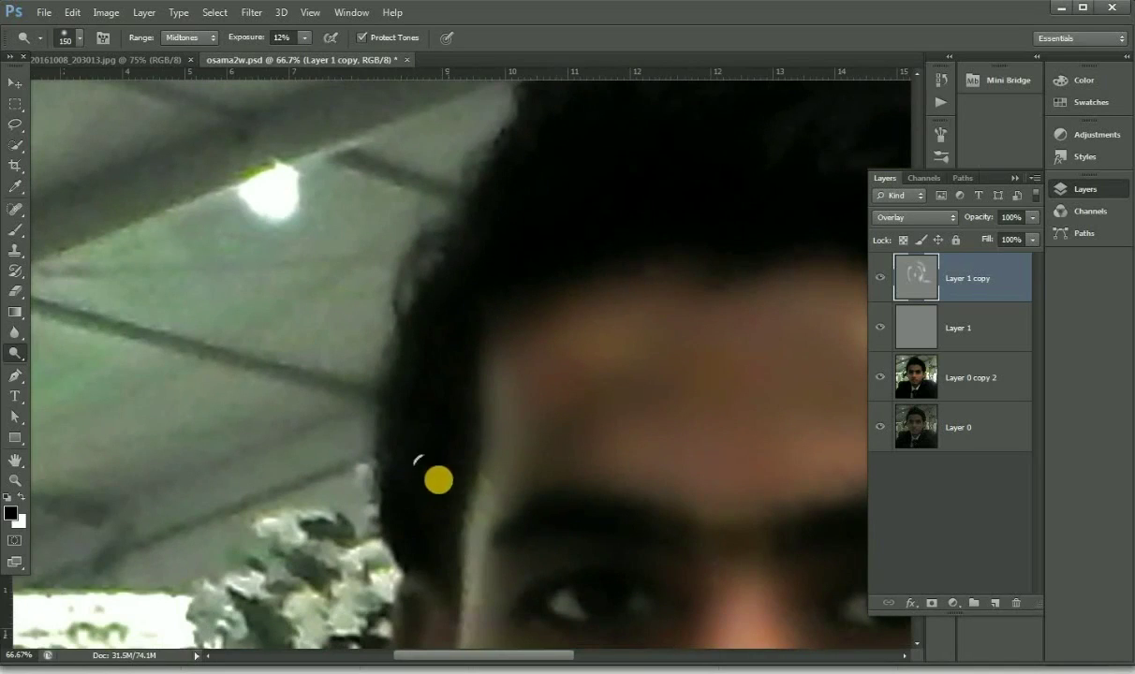
mouse_move(405, 464)
left_mouse_down()
mouse_move(398, 502)
mouse_move(450, 435)
mouse_move(438, 474)
left_mouse_up()
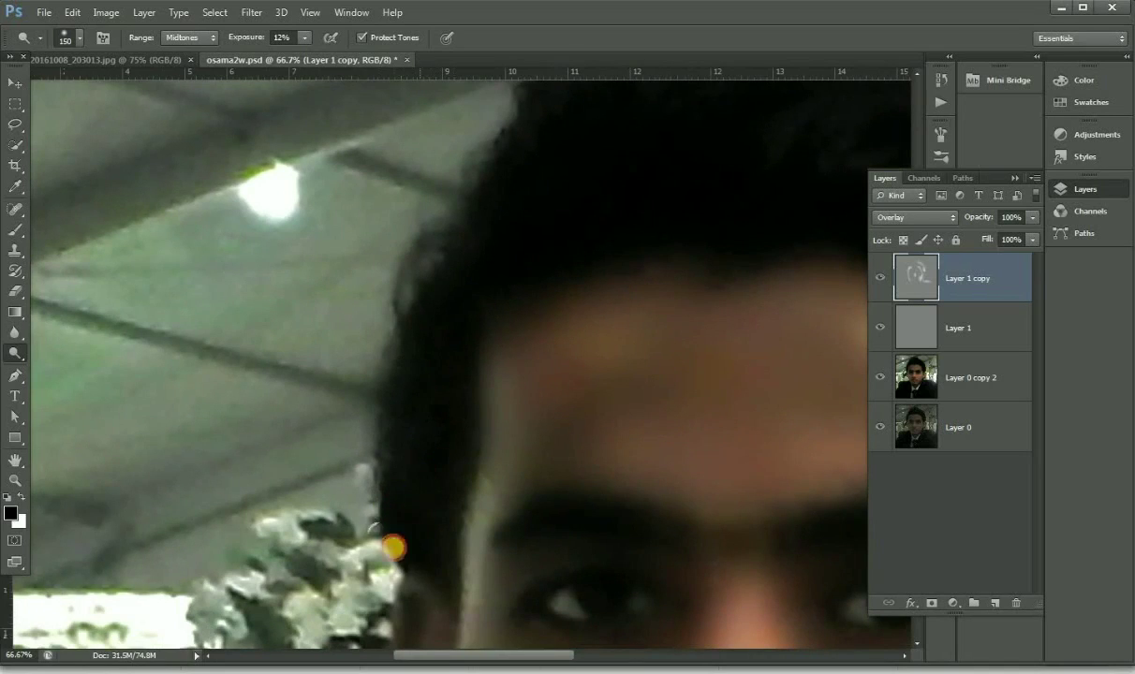
mouse_move(430, 290)
left_mouse_down()
mouse_move(459, 323)
mouse_move(441, 452)
mouse_move(466, 350)
mouse_move(450, 448)
mouse_move(496, 297)
mouse_move(459, 459)
mouse_move(511, 299)
mouse_move(459, 457)
mouse_move(428, 424)
mouse_move(451, 299)
mouse_move(428, 517)
mouse_move(397, 545)
left_mouse_up()
scroll(420, 441, "down", 2)
scroll(421, 441, "down", 1)
scroll(422, 439, "down", 1)
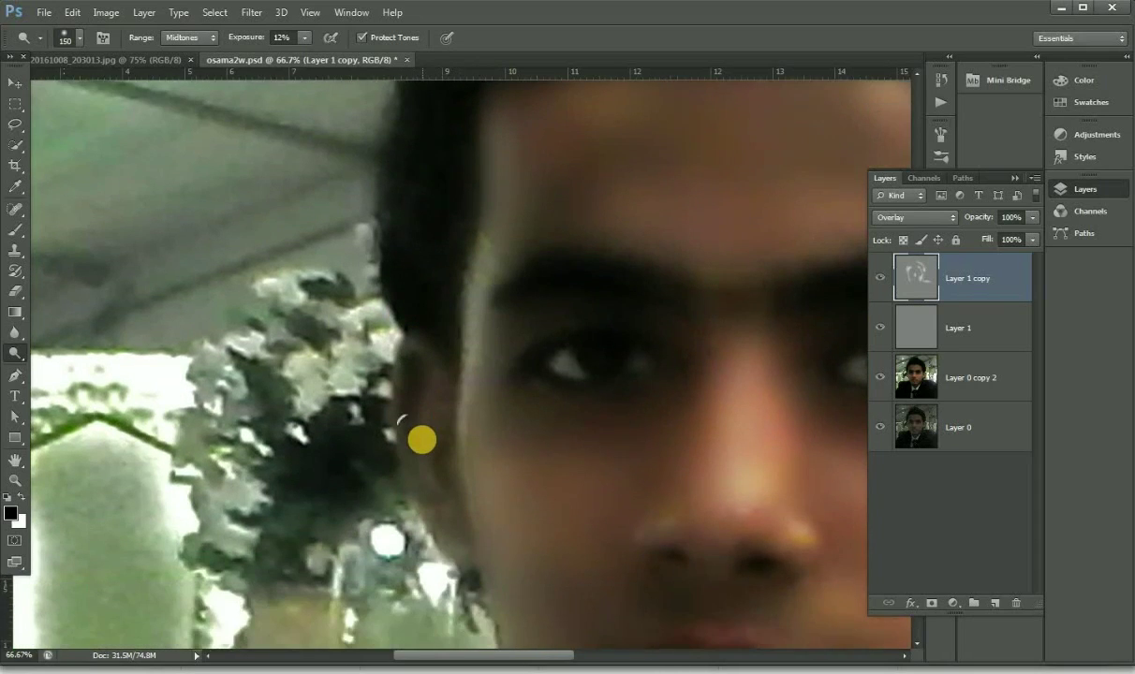
With a slightly smaller 12% dodge brush, lighten the hair edge, jawline and shoulder edge.
key("bracketleft")
key("bracketleft")
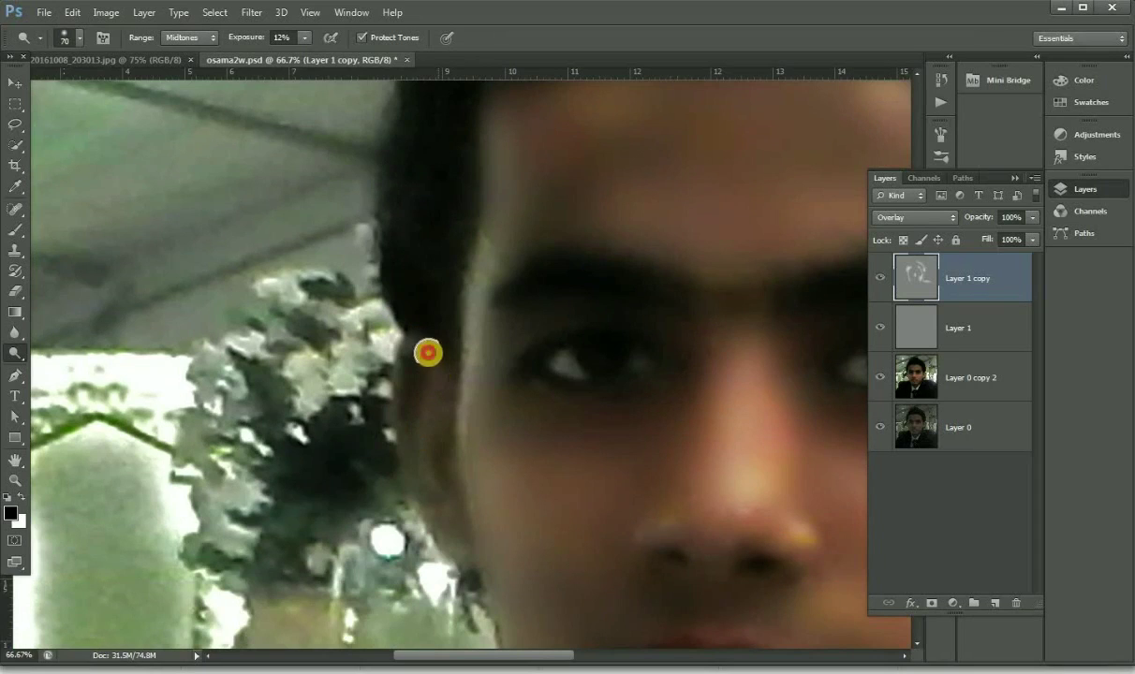
mouse_move(428, 352)
left_mouse_down()
mouse_move(406, 388)
mouse_move(422, 350)
mouse_move(417, 413)
left_mouse_up()
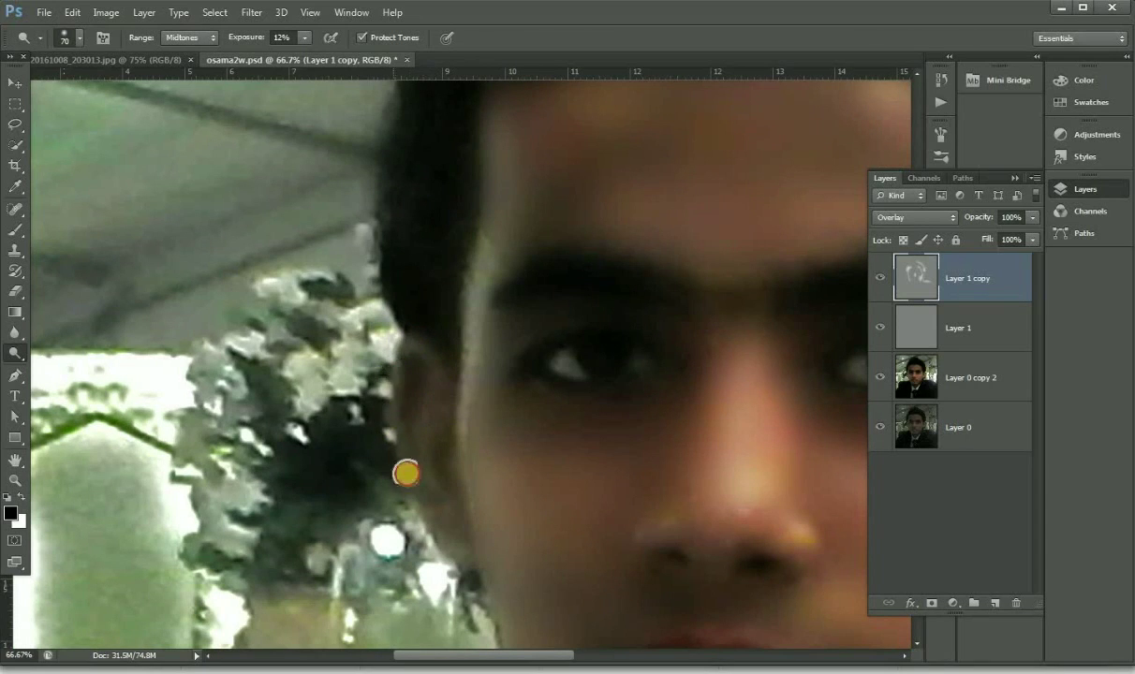
left_click_drag(408, 445, 470, 573)
scroll(496, 446, "down", 2)
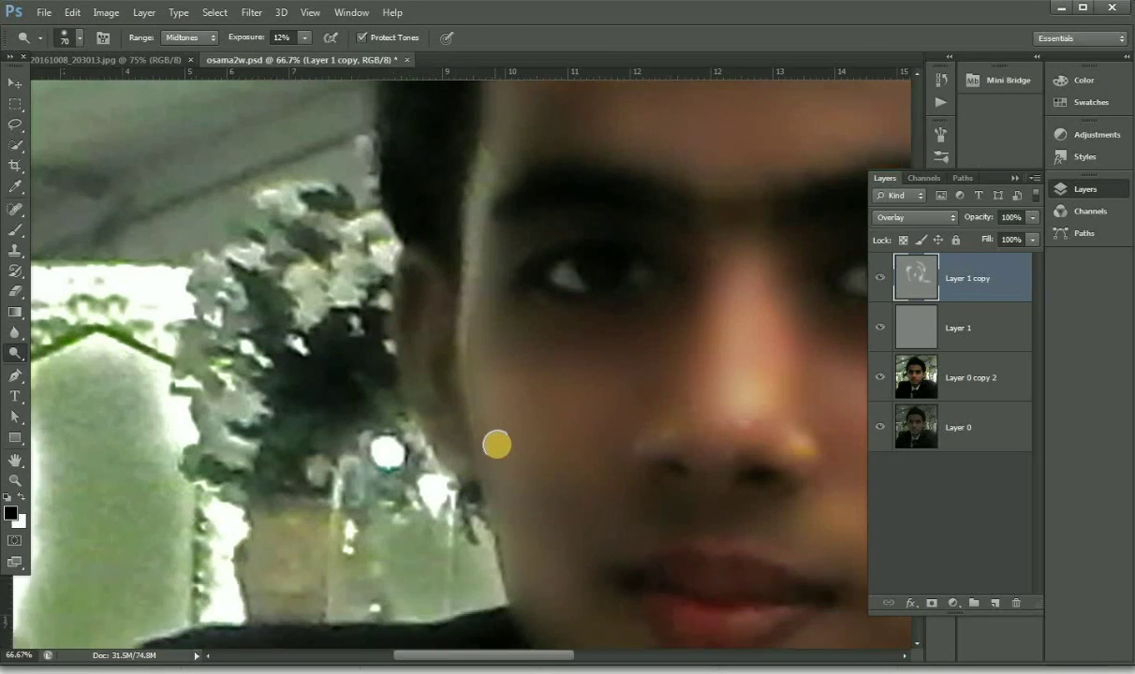
scroll(507, 393, "down", 3)
left_click_drag(522, 419, 507, 460)
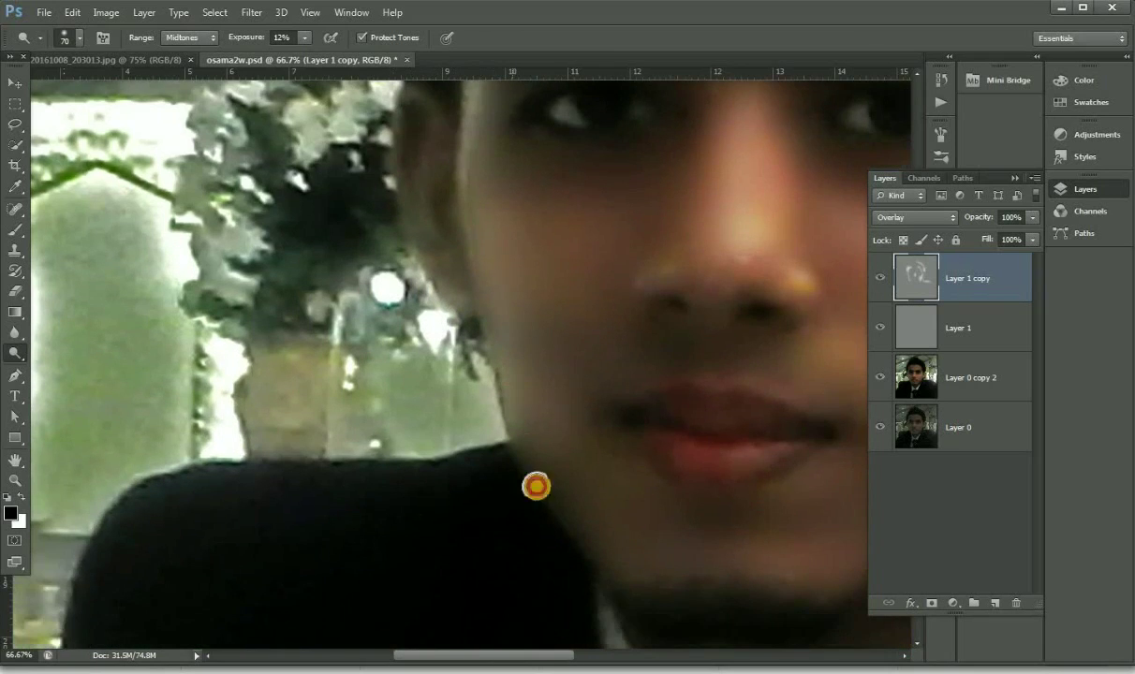
mouse_move(226, 486)
left_mouse_down()
mouse_move(215, 497)
mouse_move(446, 502)
mouse_move(481, 474)
mouse_move(400, 492)
mouse_move(381, 472)
mouse_move(277, 457)
mouse_move(80, 562)
mouse_move(471, 497)
mouse_move(521, 512)
mouse_move(513, 491)
mouse_move(533, 469)
left_mouse_up()
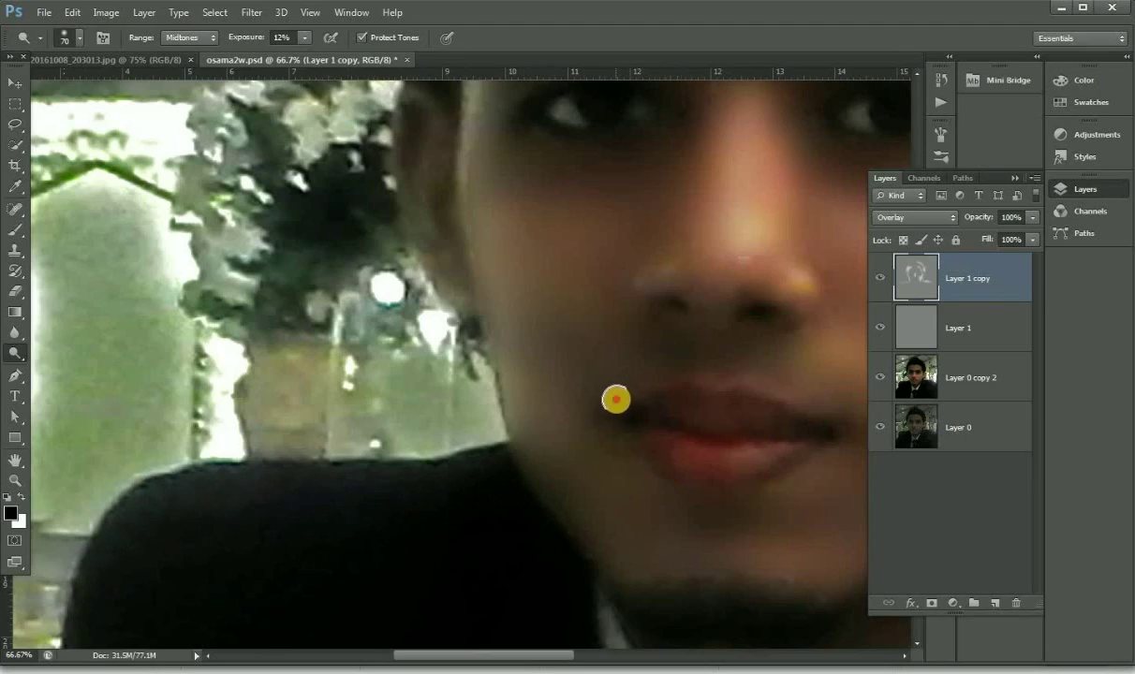
Dodge the lips, lower lip, mouth corner and cheek beside the mouth.
mouse_move(616, 400)
left_mouse_down()
mouse_move(676, 374)
mouse_move(684, 388)
left_mouse_up()
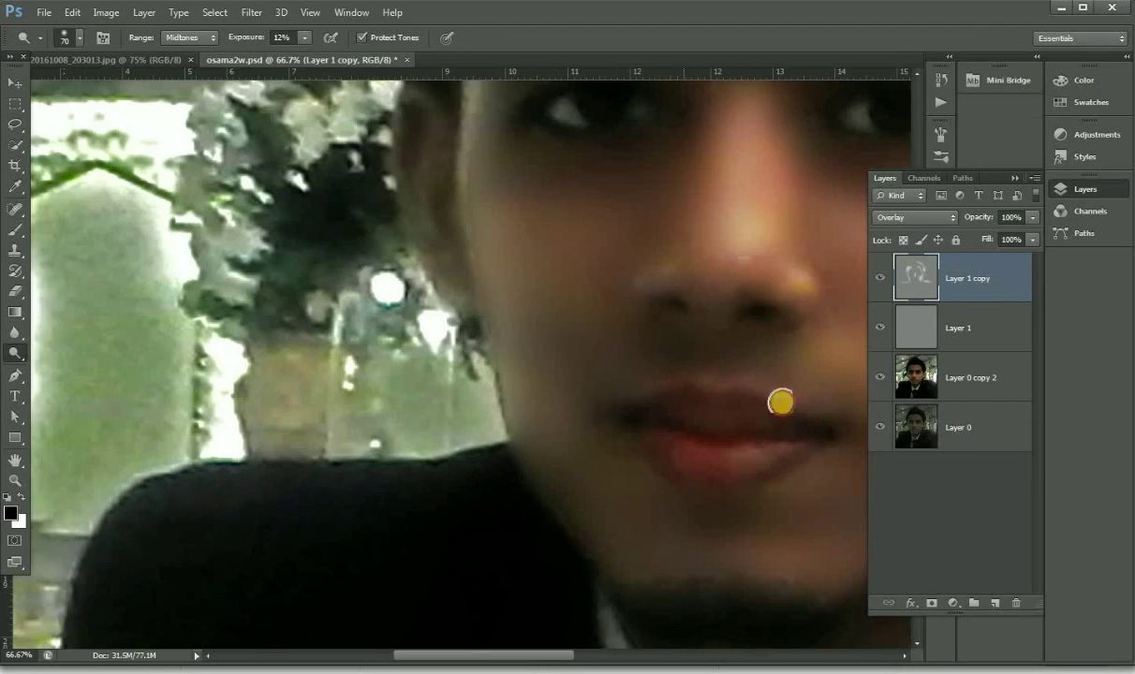
mouse_move(777, 404)
left_mouse_down()
mouse_move(811, 418)
mouse_move(653, 392)
mouse_move(611, 418)
left_mouse_up()
mouse_move(504, 438)
left_mouse_down()
mouse_move(531, 437)
mouse_move(462, 434)
mouse_move(473, 426)
left_mouse_up()
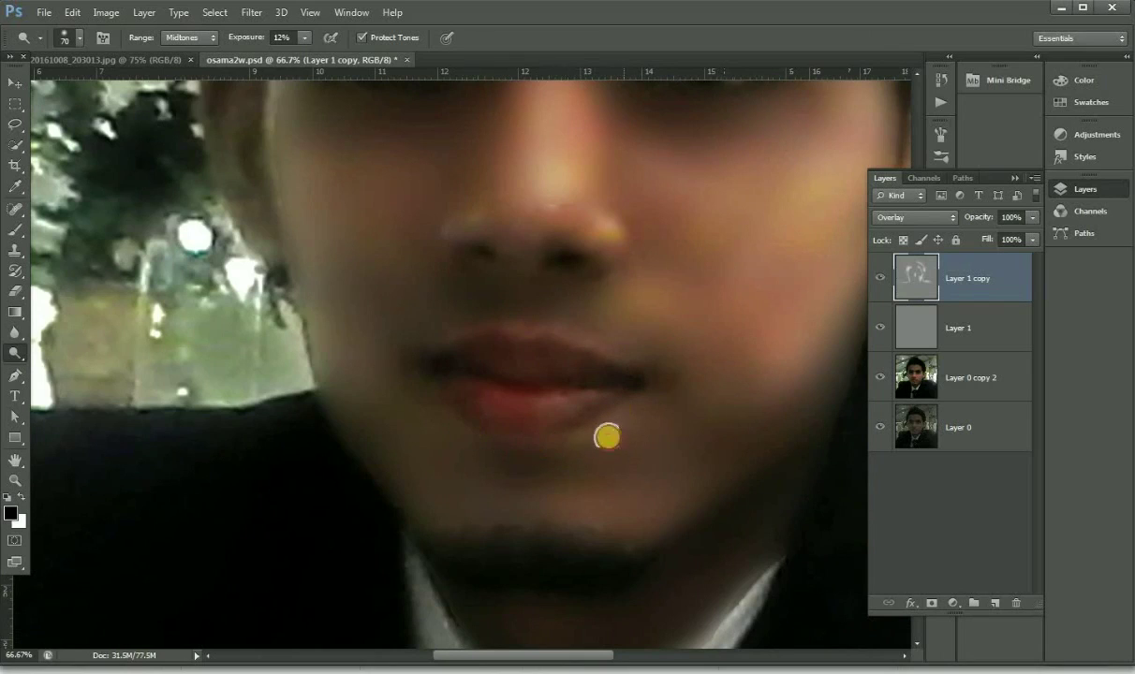
mouse_move(575, 352)
left_mouse_down()
mouse_move(658, 306)
mouse_move(653, 280)
left_mouse_up()
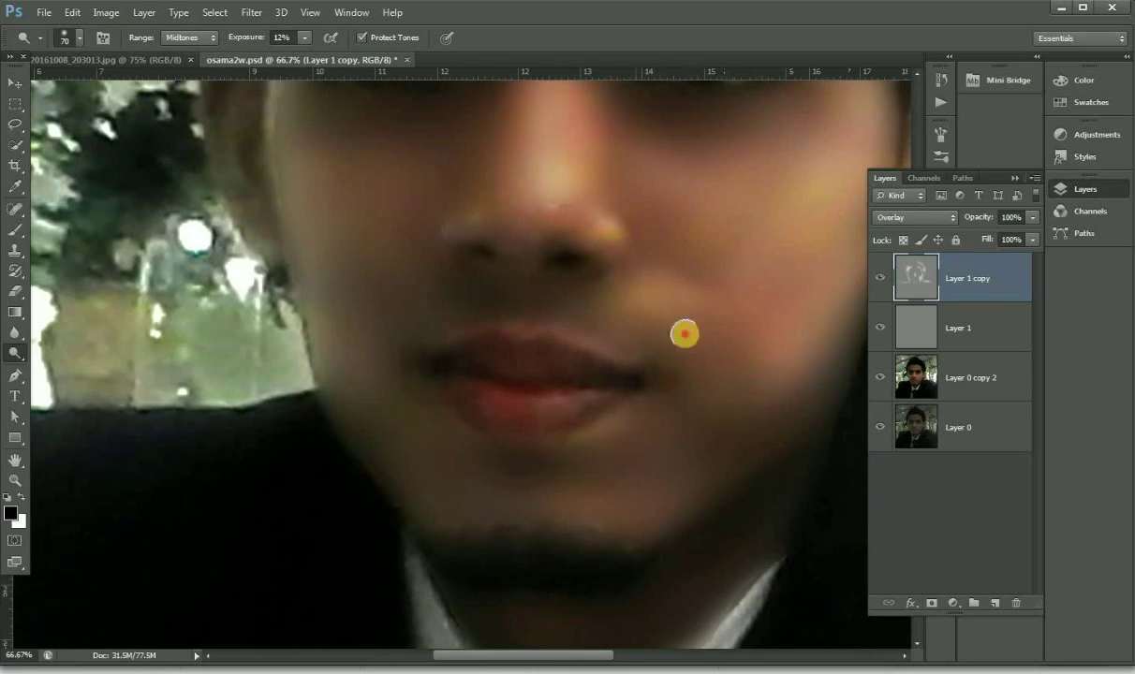
mouse_move(685, 333)
left_mouse_down()
mouse_move(697, 334)
mouse_move(651, 334)
left_mouse_up()
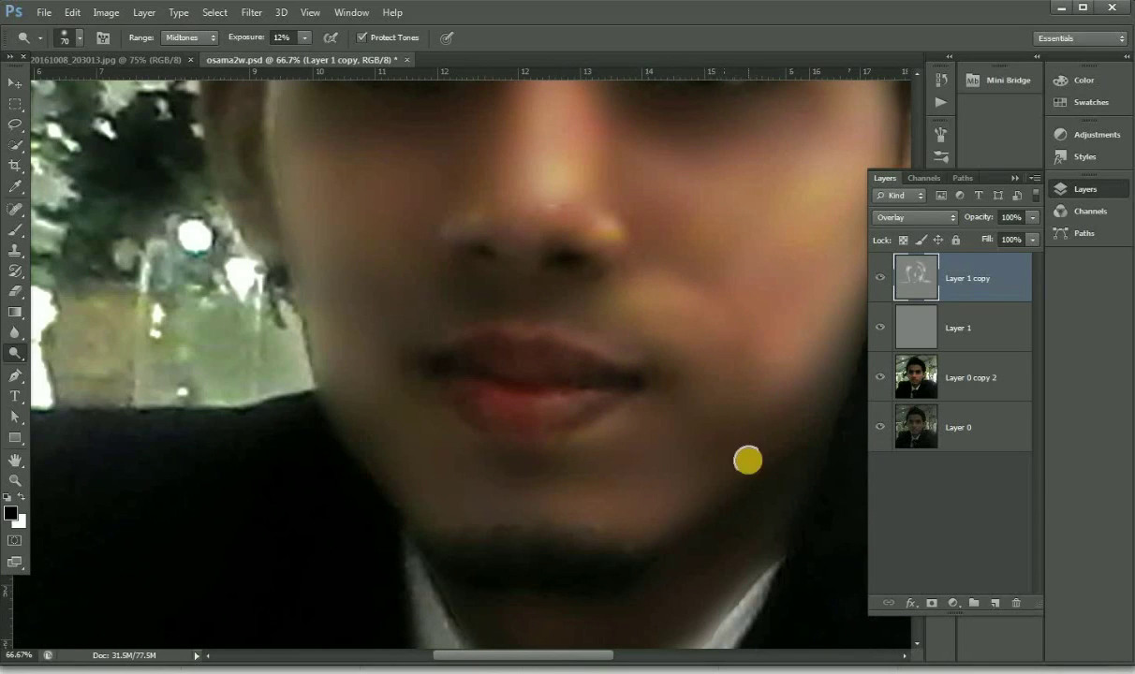
scroll(748, 459, "down", 3)
scroll(747, 456, "down", 1)
Dodge the right shirt collar once, then the left collar with several strokes on Layer 1 copy.
mouse_move(763, 331)
left_mouse_down()
mouse_move(677, 466)
mouse_move(662, 459)
left_mouse_up()
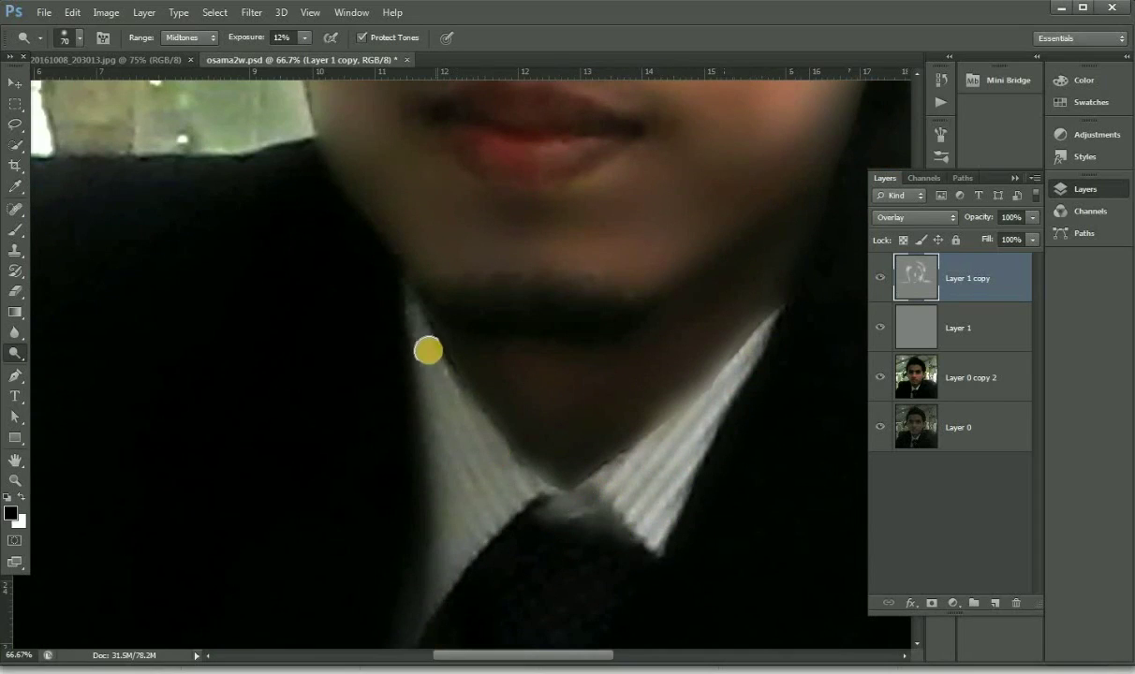
mouse_move(428, 348)
left_mouse_down()
mouse_move(431, 551)
mouse_move(514, 517)
mouse_move(489, 441)
mouse_move(517, 497)
mouse_move(458, 581)
mouse_move(421, 590)
left_mouse_up()
scroll(421, 590, "down", 1)
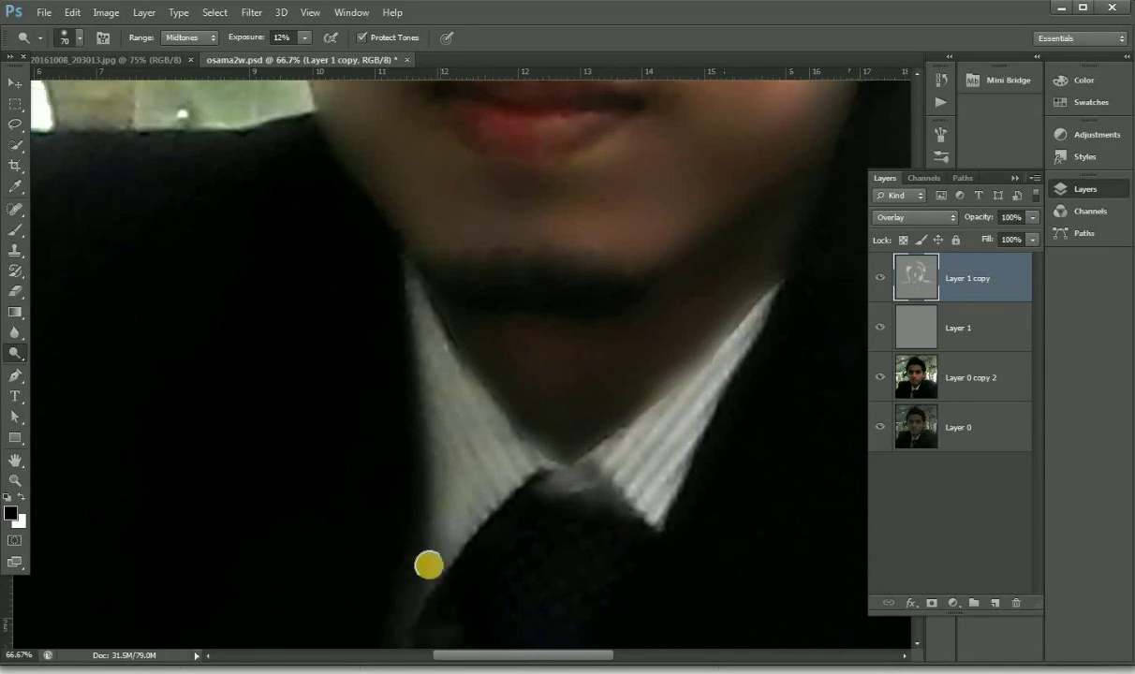
scroll(428, 565, "down", 1)
left_click_drag(433, 473, 395, 588)
scroll(404, 543, "down", 1)
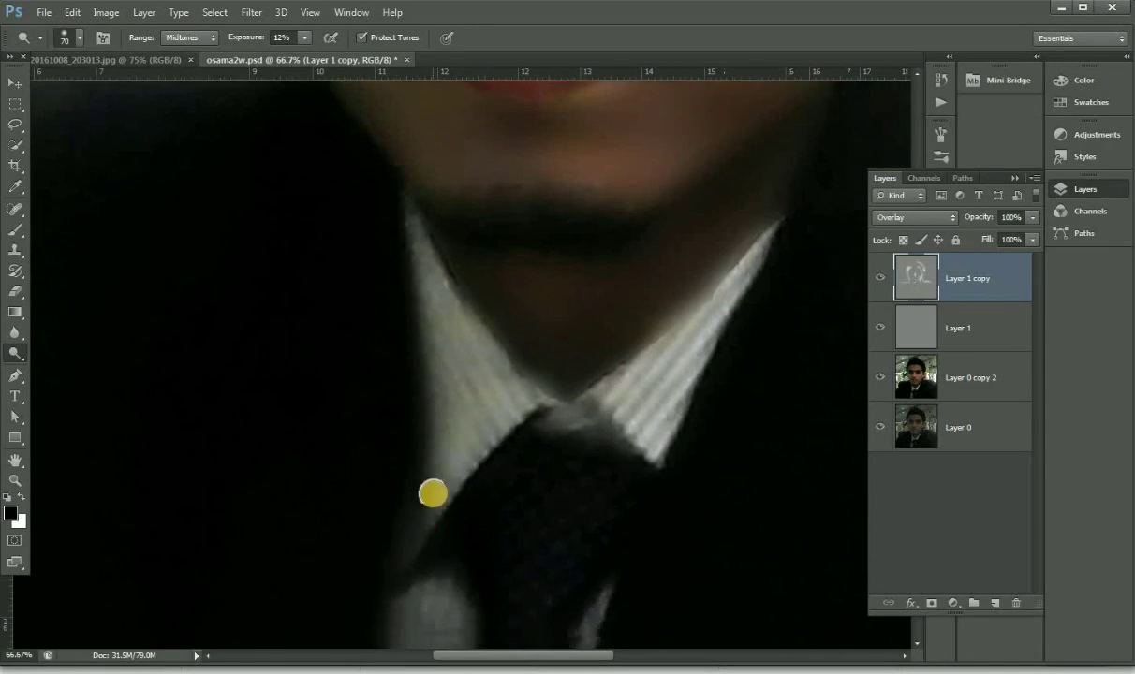
scroll(434, 492, "down", 3)
scroll(430, 464, "down", 2)
scroll(423, 431, "down", 2)
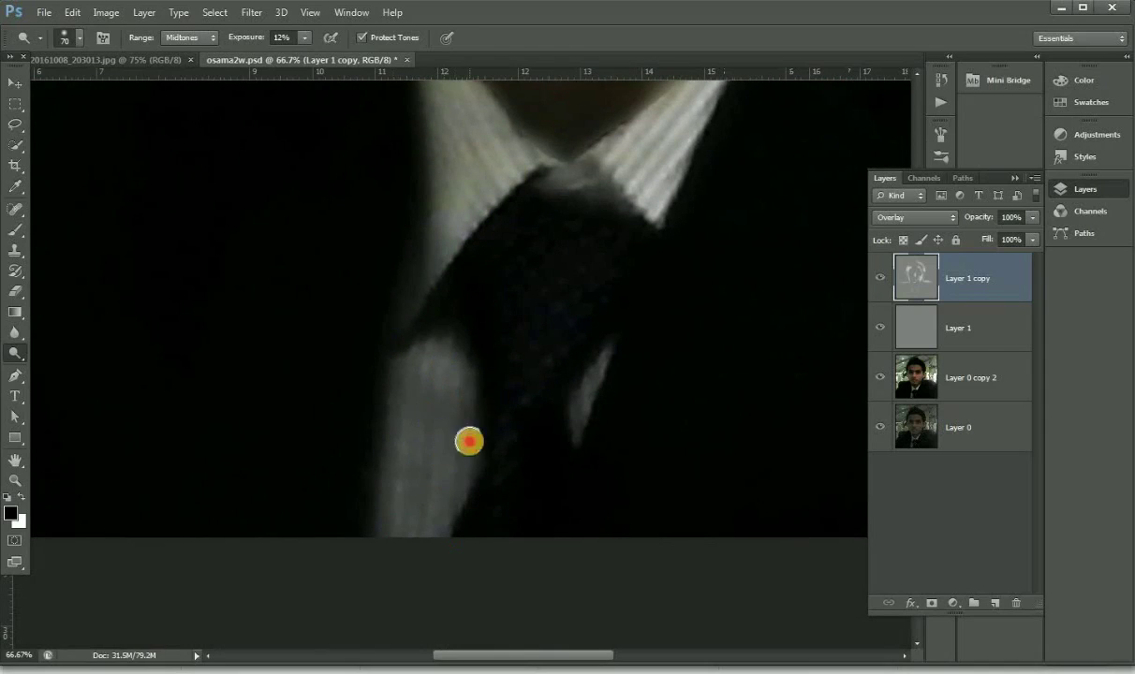
left_click_drag(392, 499, 444, 355)
scroll(562, 346, "up", 1)
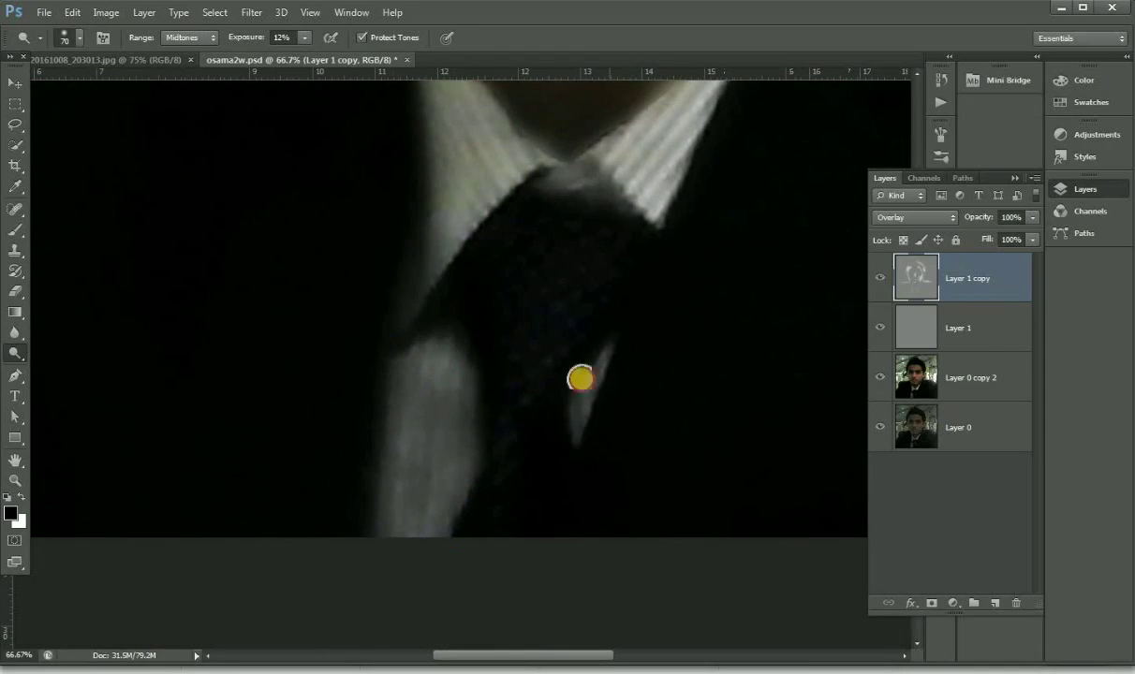
scroll(596, 394, "up", 1)
scroll(595, 383, "up", 3)
Dodge the highlights on the chin and along the nose.
scroll(590, 375, "up", 3)
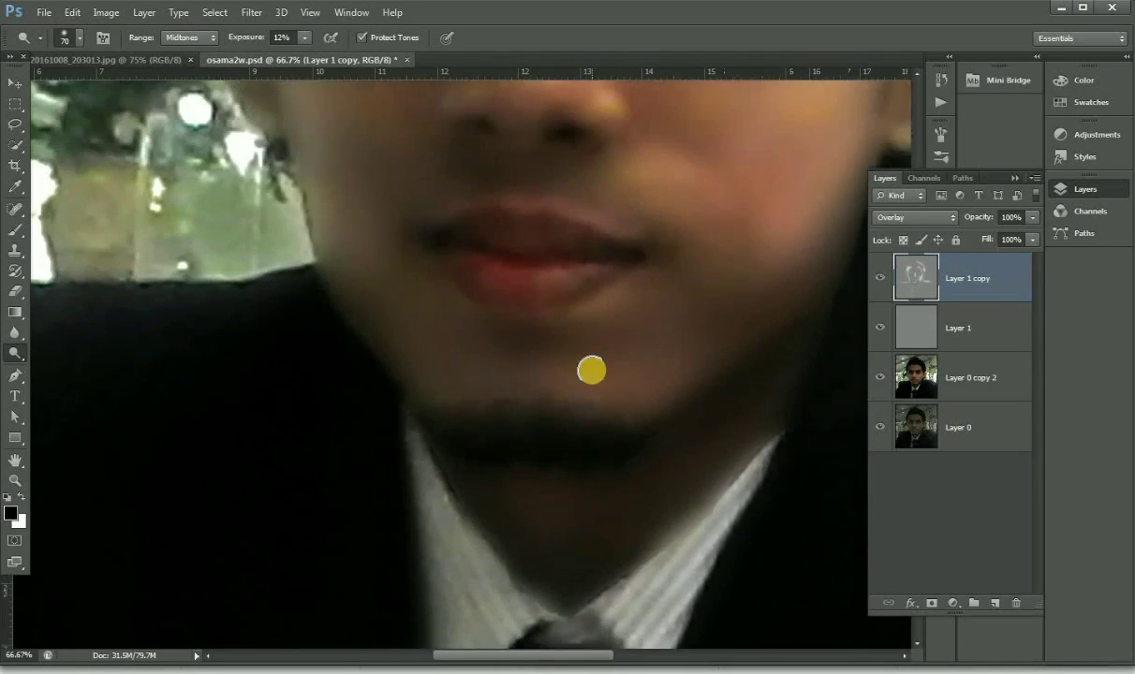
scroll(585, 377, "up", 2)
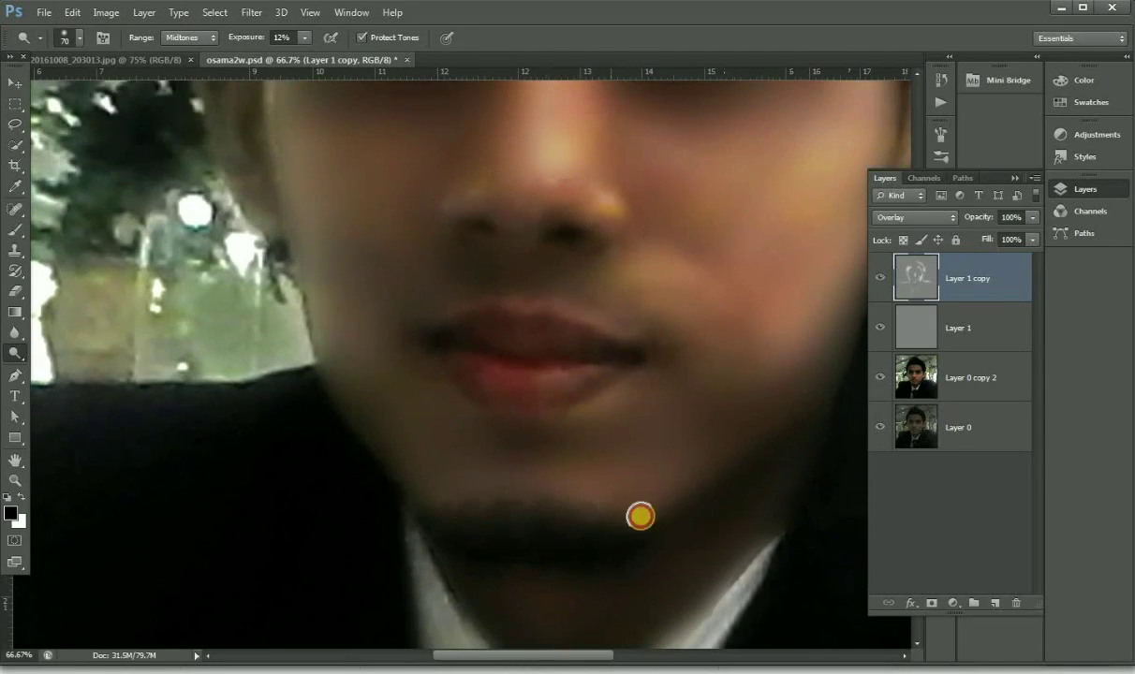
mouse_move(641, 517)
left_mouse_down()
mouse_move(615, 490)
mouse_move(610, 448)
left_mouse_up()
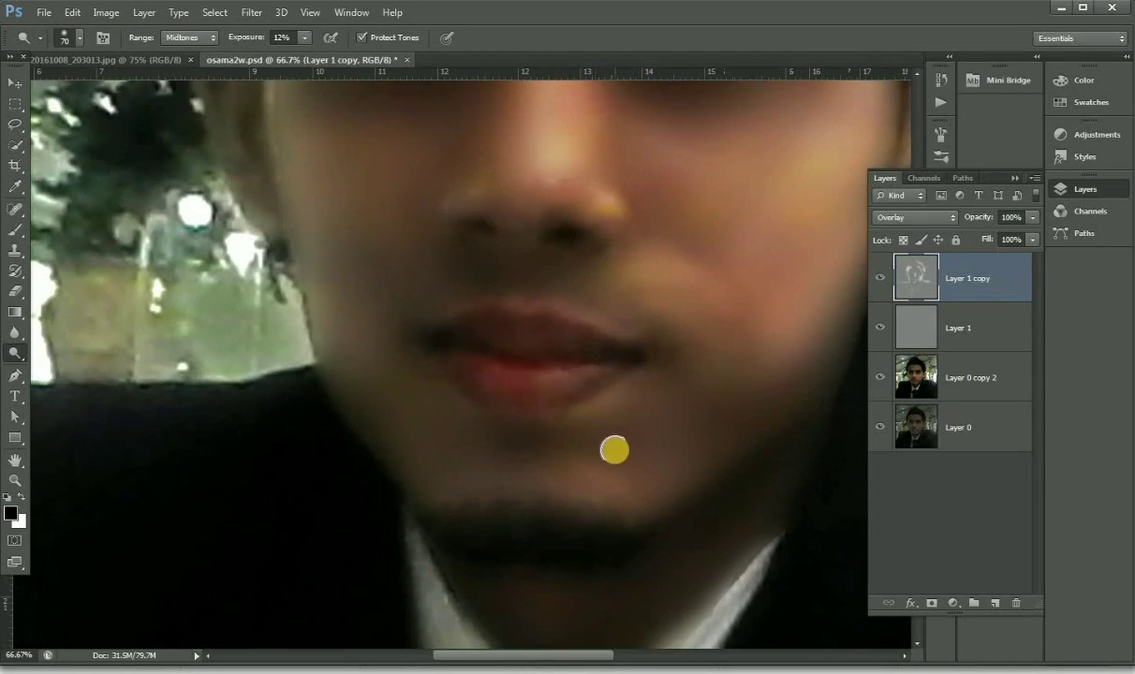
scroll(611, 448, "up", 2)
scroll(618, 442, "up", 1)
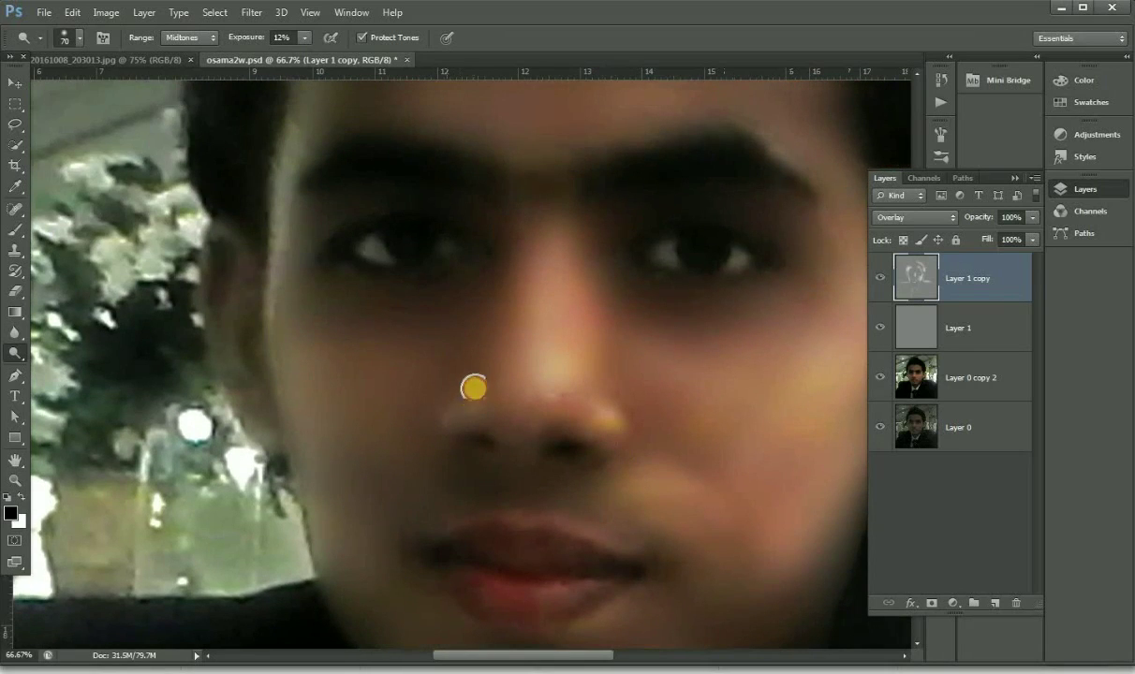
left_click_drag(454, 407, 431, 446)
Lighten the skin beside the right eye, the right side of the face and the forehead.
scroll(506, 390, "up", 1)
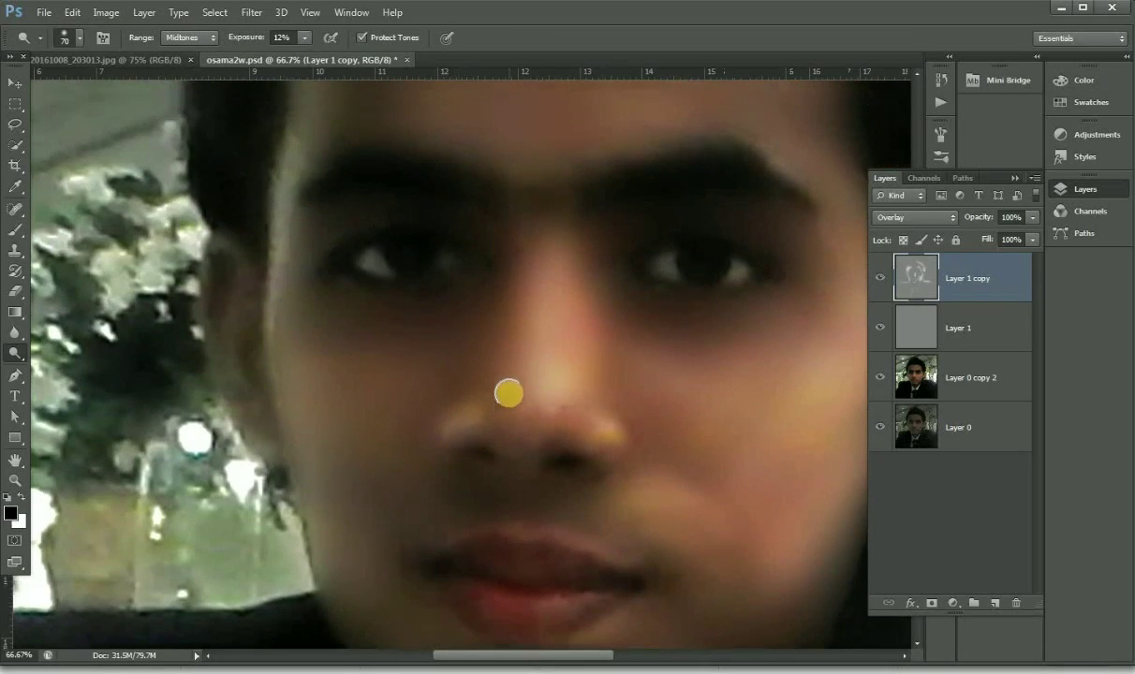
scroll(528, 405, "up", 2)
scroll(527, 405, "up", 1)
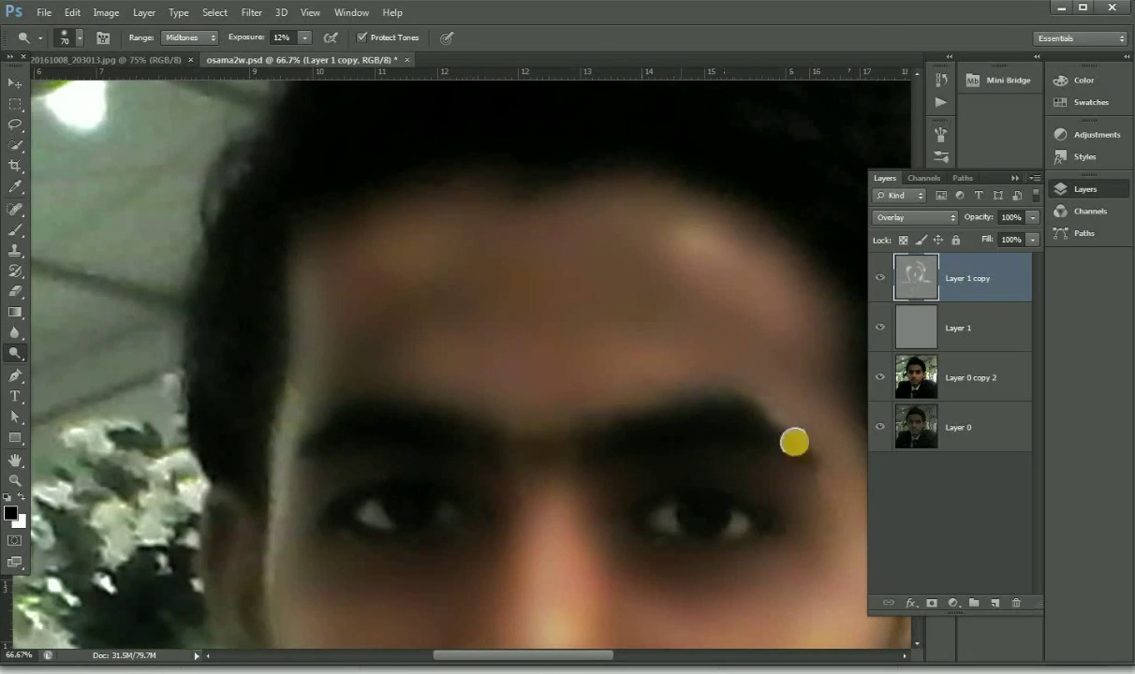
mouse_move(741, 462)
left_mouse_down()
mouse_move(798, 496)
mouse_move(725, 476)
mouse_move(836, 492)
mouse_move(797, 506)
left_mouse_up()
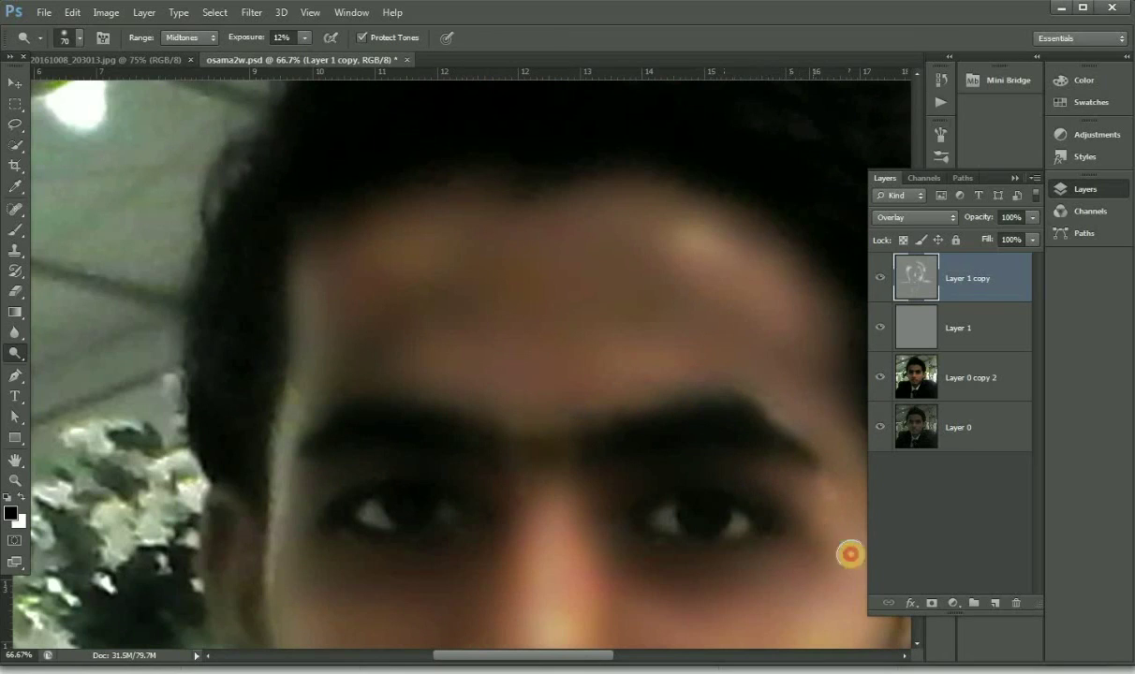
left_click_drag(835, 578, 854, 562)
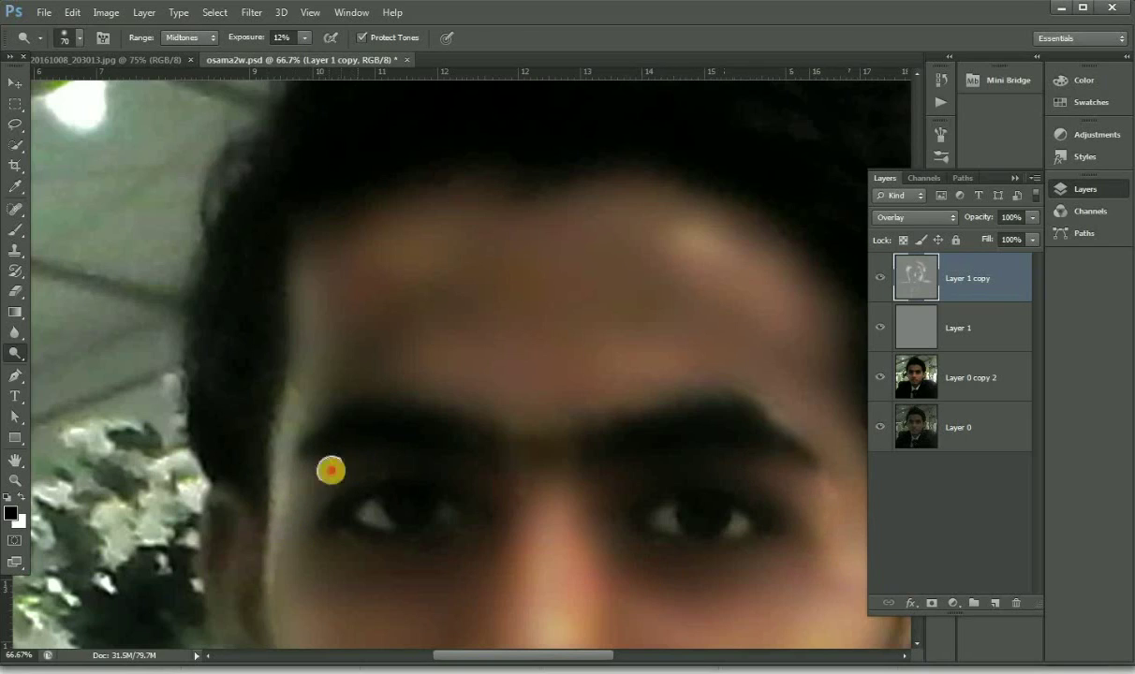
scroll(605, 412, "up", 3)
scroll(327, 332, "up", 1)
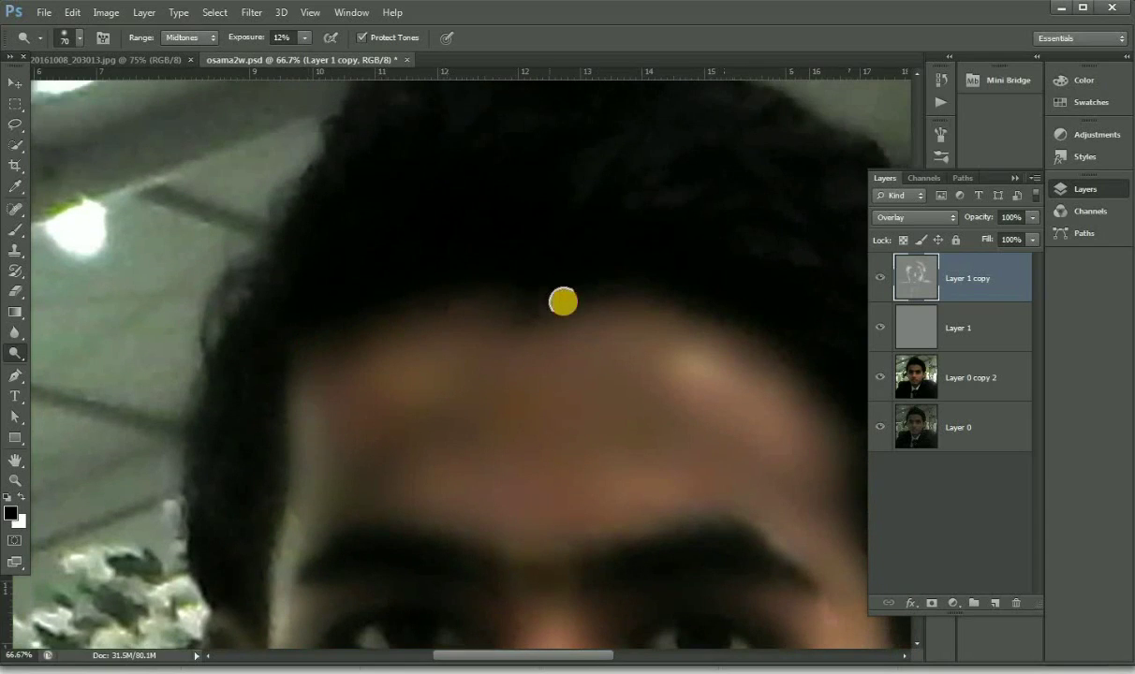
left_click(796, 368)
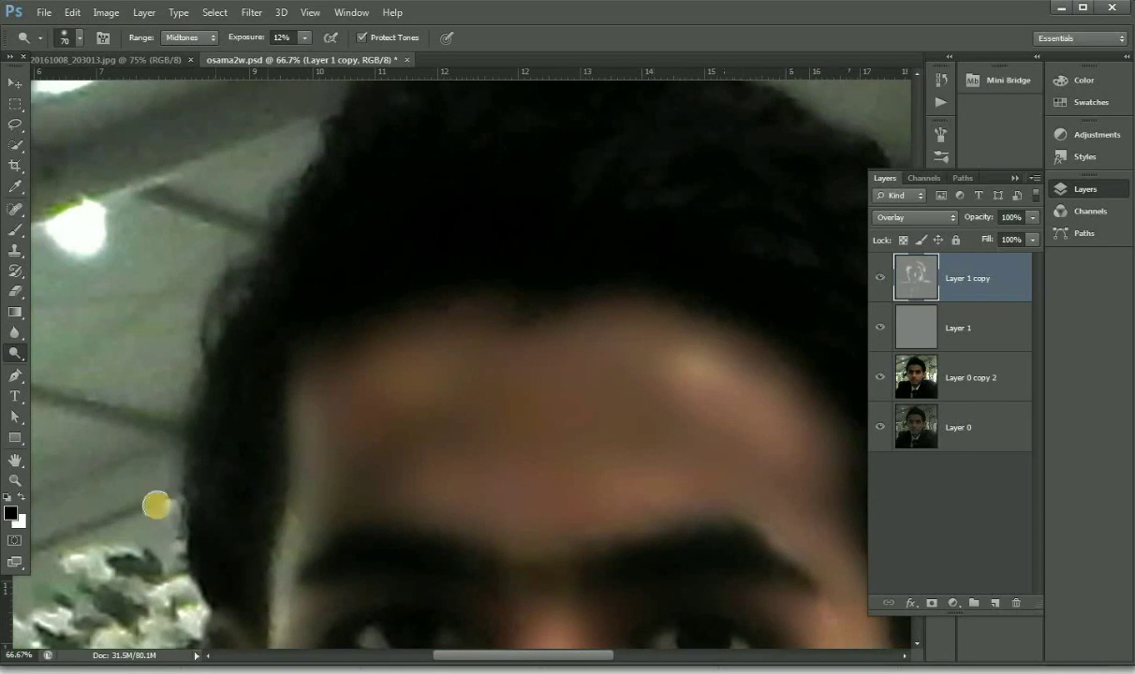
left_click(16, 479)
Zoom out to 33.3% and toggle Layer 1 copy off and on to compare the dodging.
left_click(497, 375, "alt")
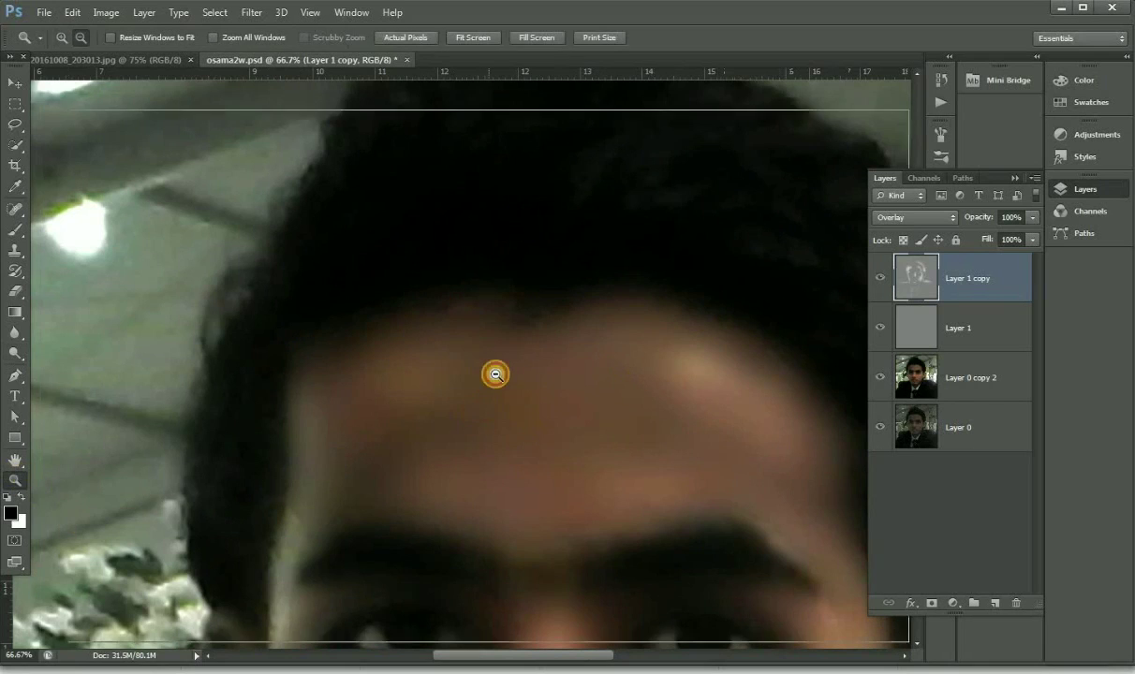
left_click(574, 372, "alt")
scroll(586, 384, "down", 2)
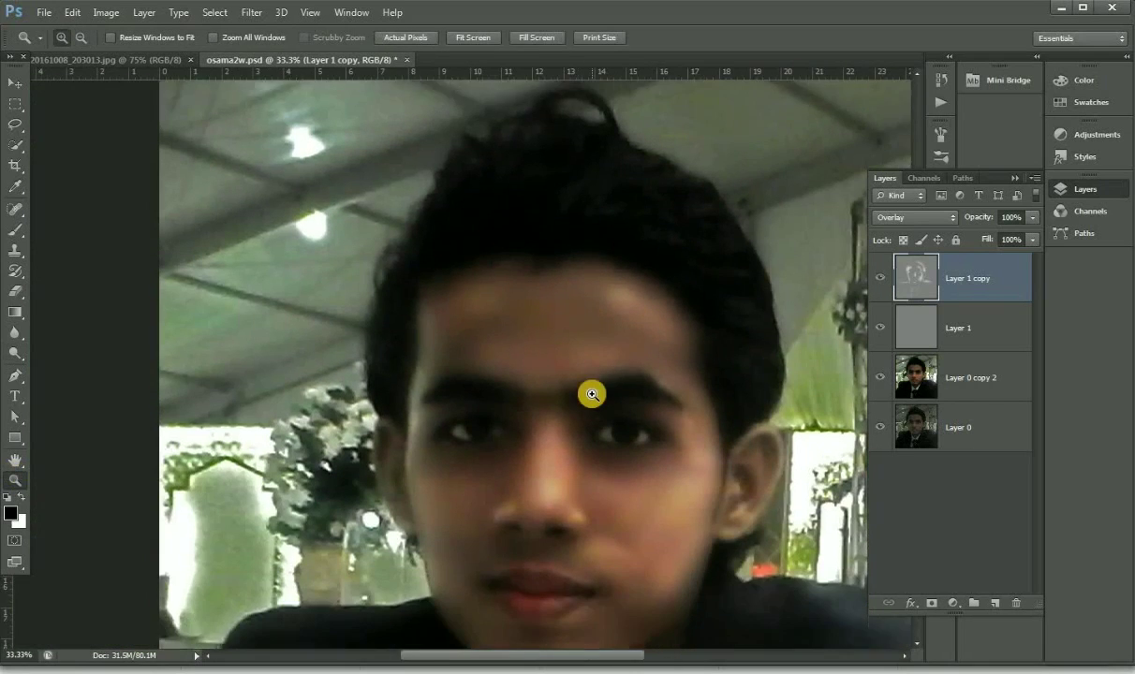
scroll(623, 416, "down", 3)
scroll(624, 415, "down", 4)
scroll(624, 416, "up", 5)
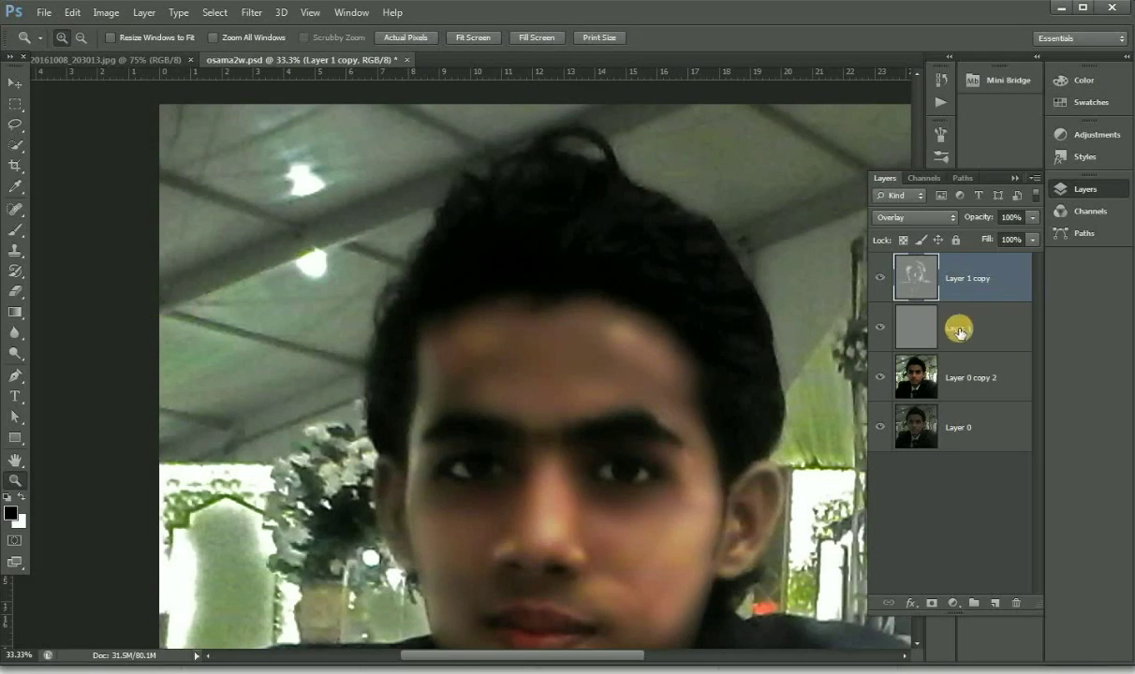
left_click(881, 274)
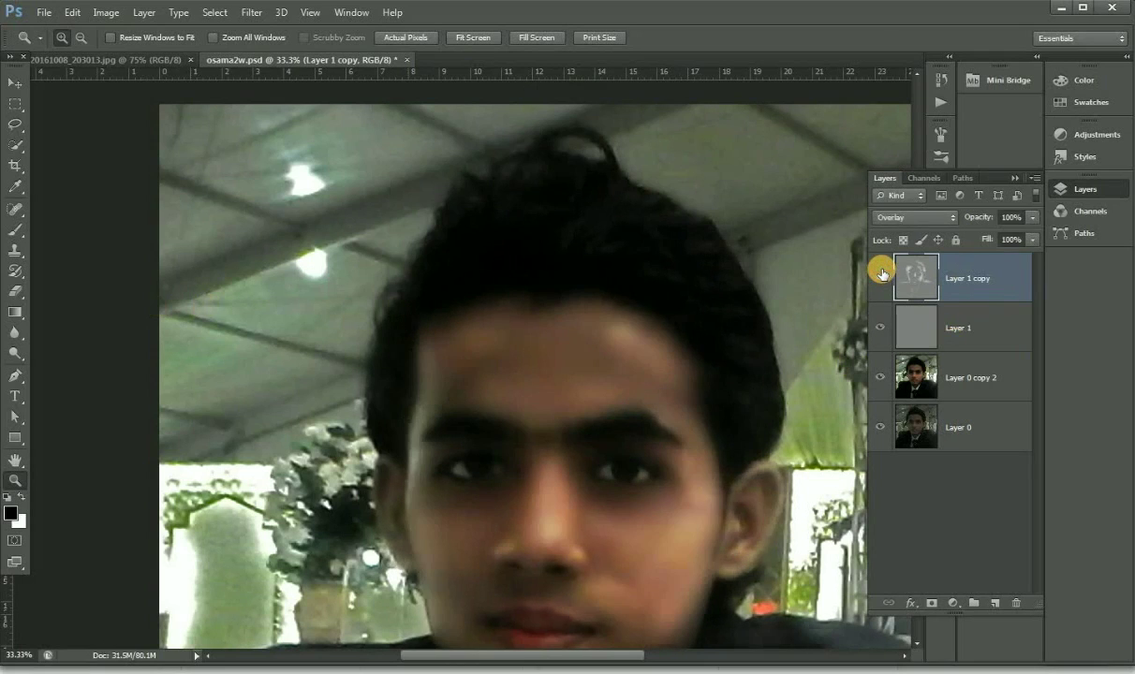
left_click(880, 274)
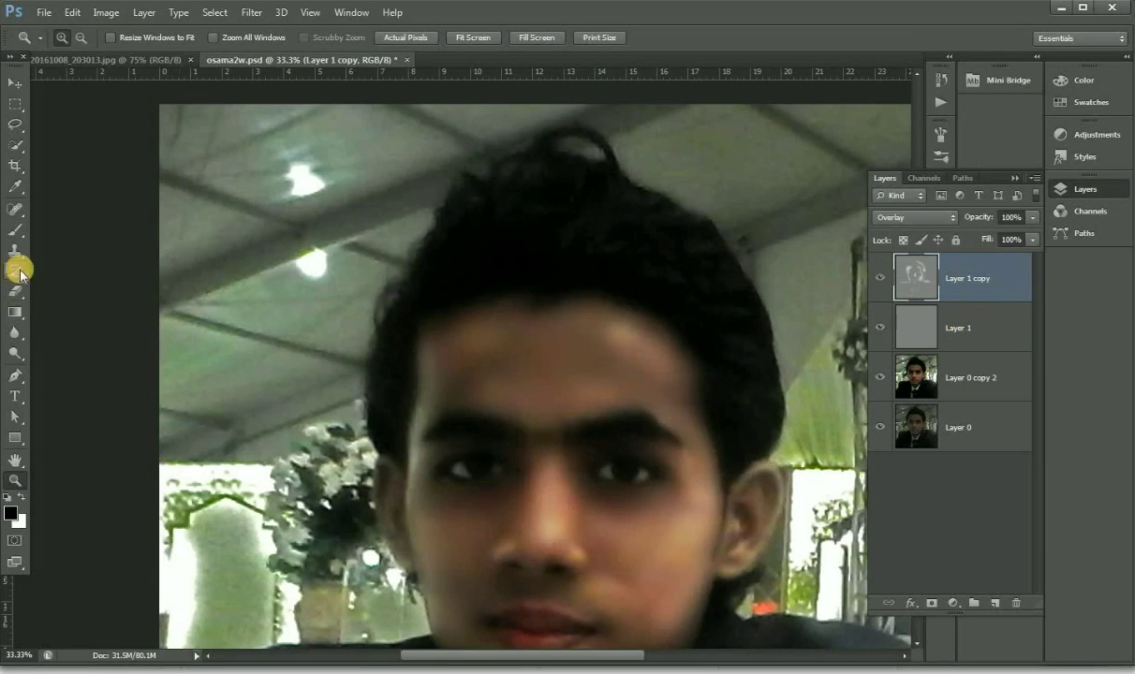
With a 125 px Dodge brush, brighten the top of the hair and its right edge.
left_click(15, 353)
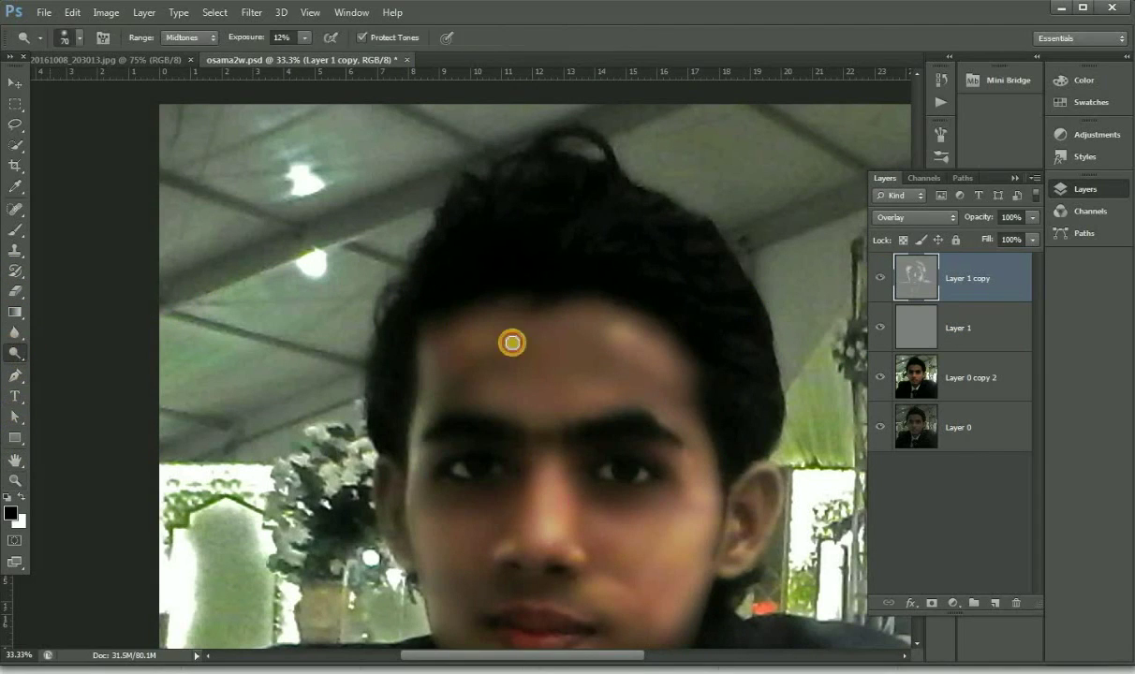
key("bracketright")
key("bracketright")
key("bracketright")
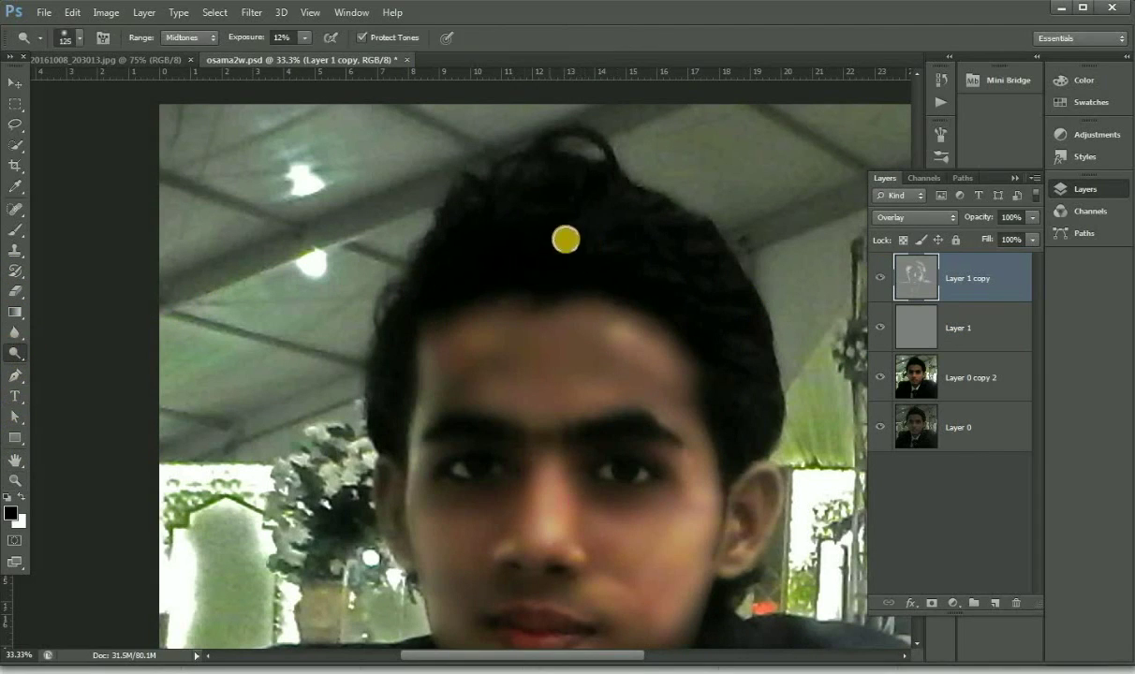
mouse_move(629, 225)
left_mouse_down()
mouse_move(702, 250)
mouse_move(653, 287)
left_mouse_up()
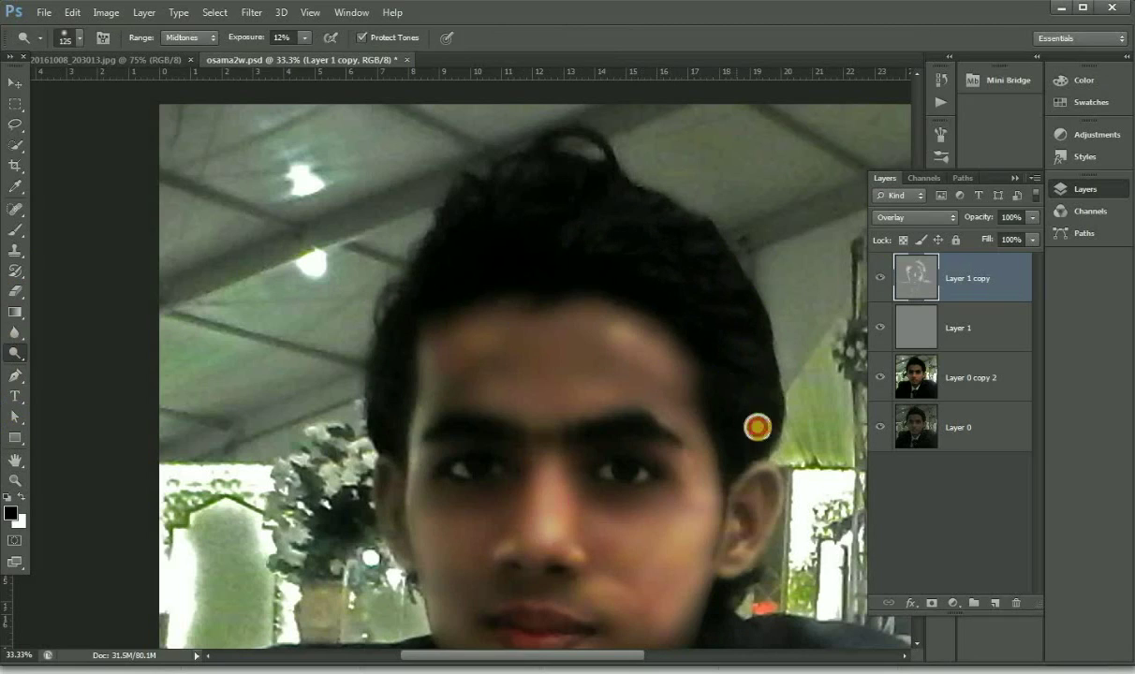
mouse_move(736, 407)
left_mouse_down()
mouse_move(706, 306)
mouse_move(587, 225)
left_mouse_up()
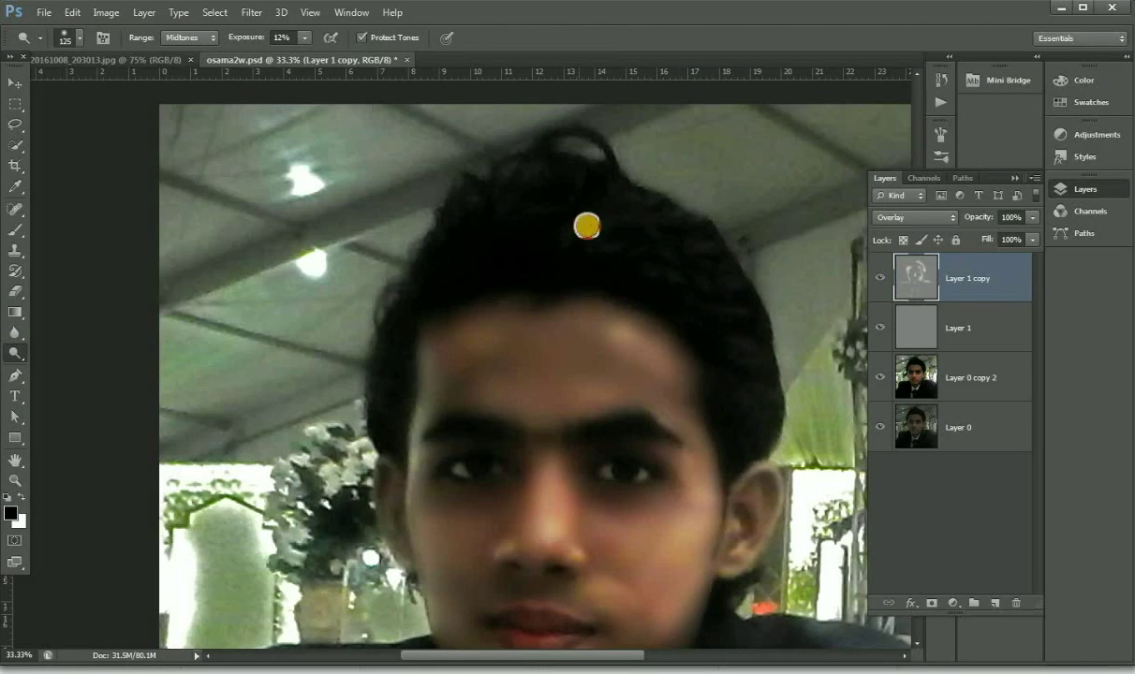
left_click_drag(382, 318, 381, 425)
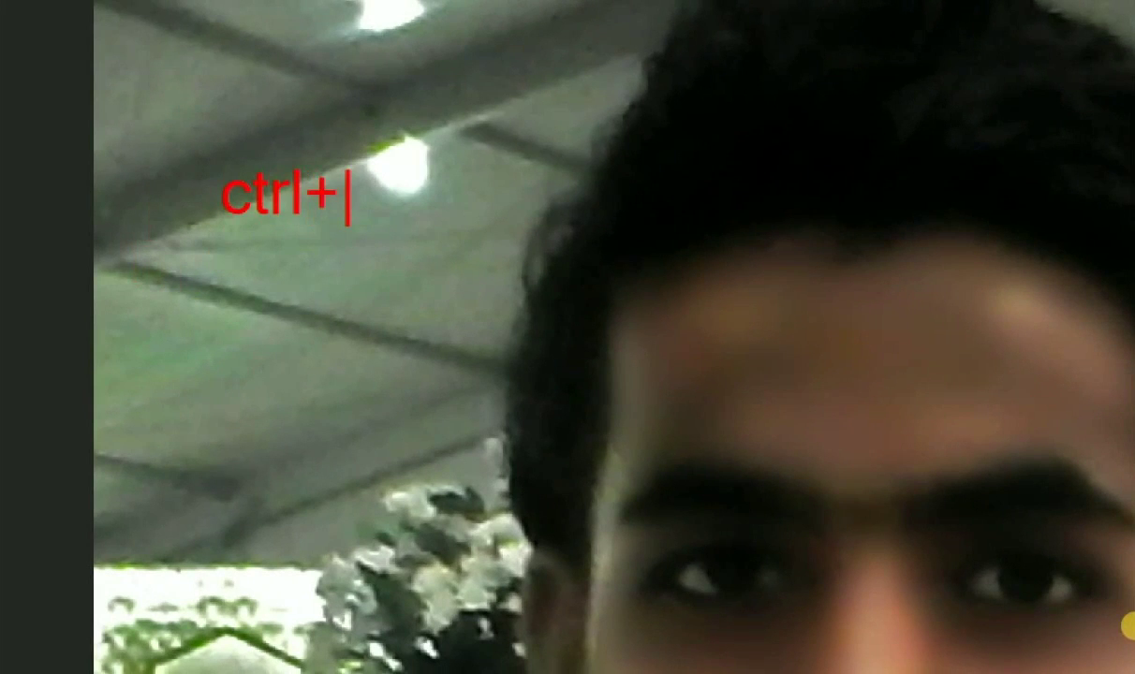
Stamp all visible layers into a new top Layer 2 with Ctrl+Shift+Alt+E.
type("sh")
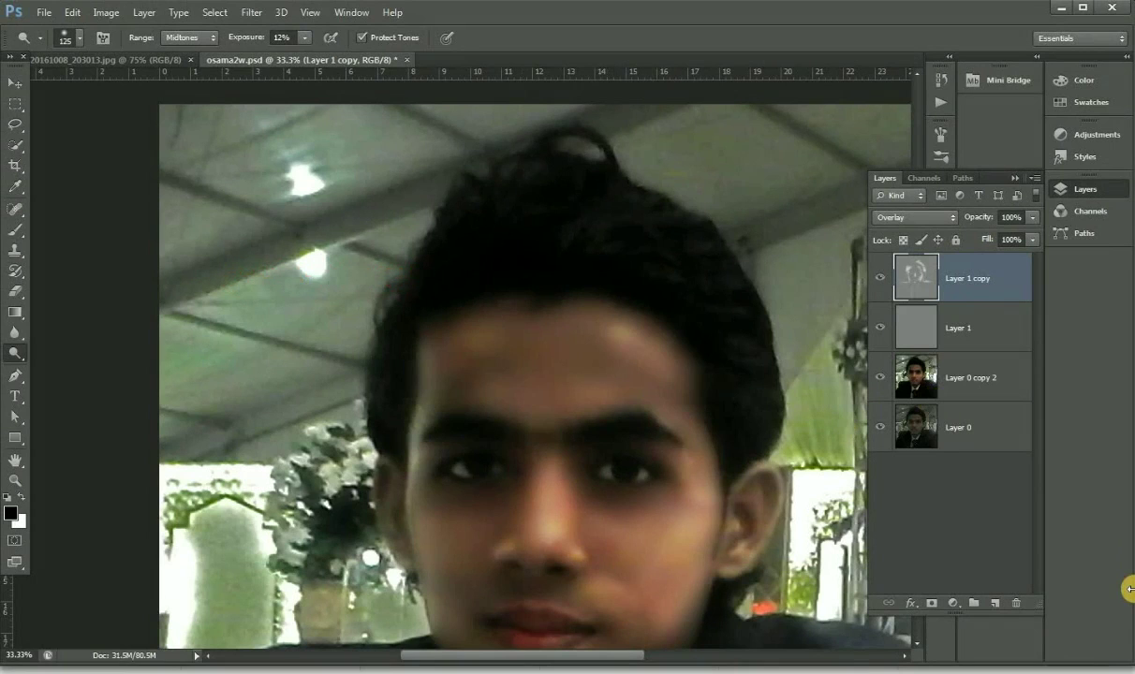
key("ctrl+shift+alt+e")
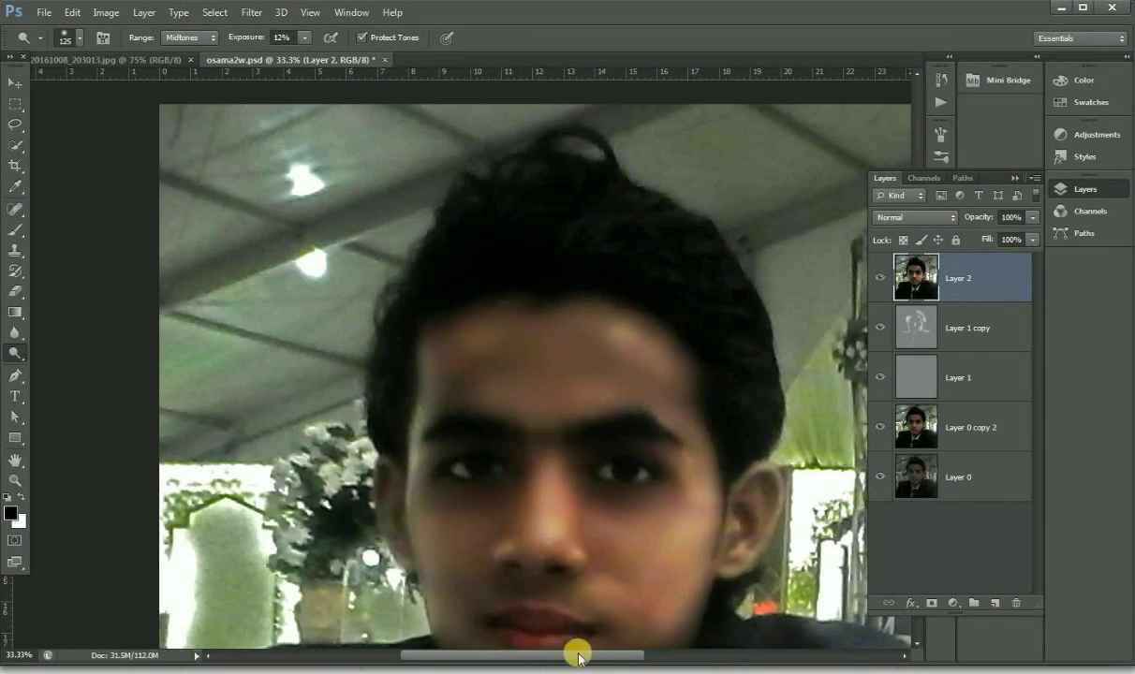
left_click_drag(578, 659, 603, 658)
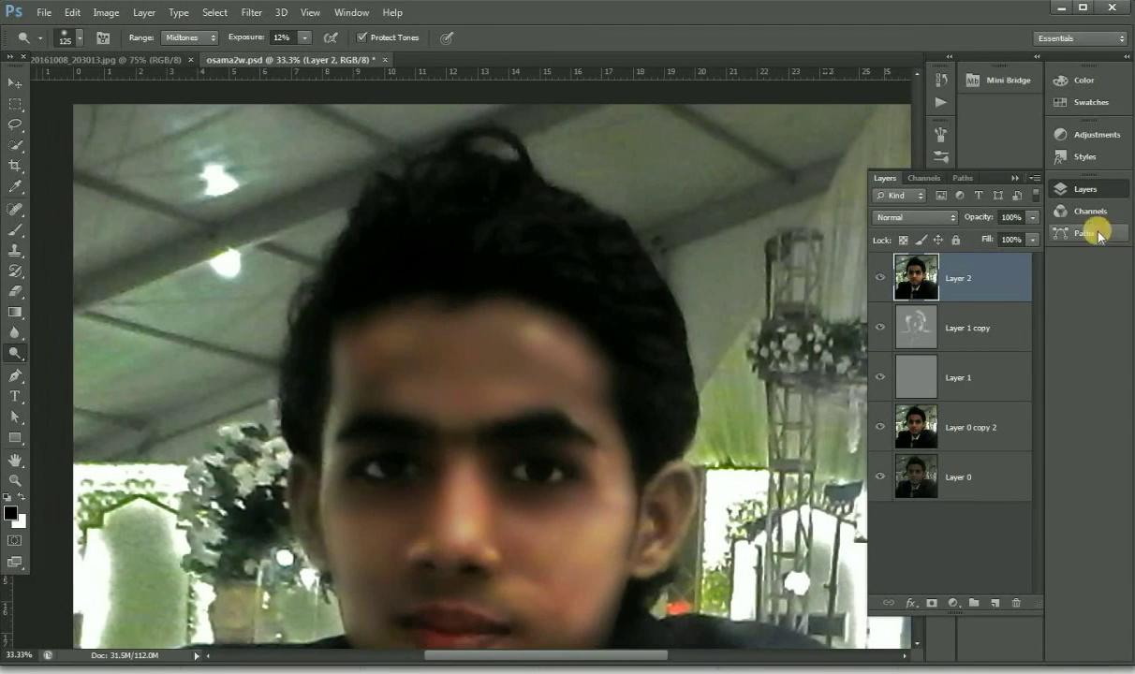
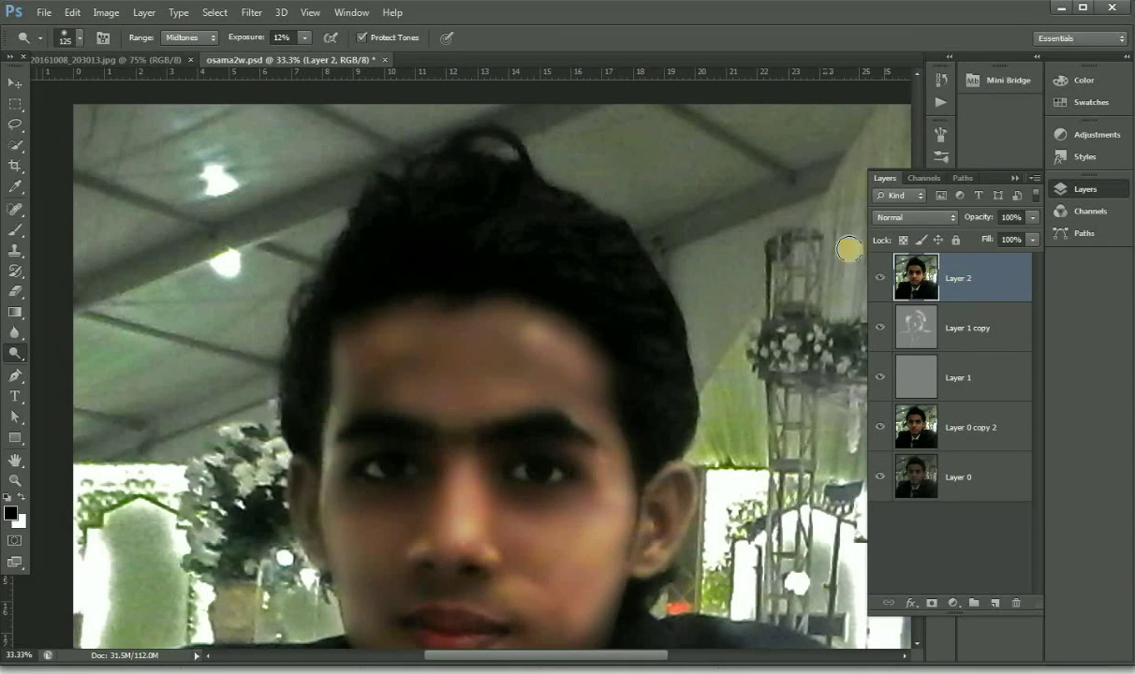
Place the background-2422556 splatter image into the document and commit the placement.
left_click(43, 12)
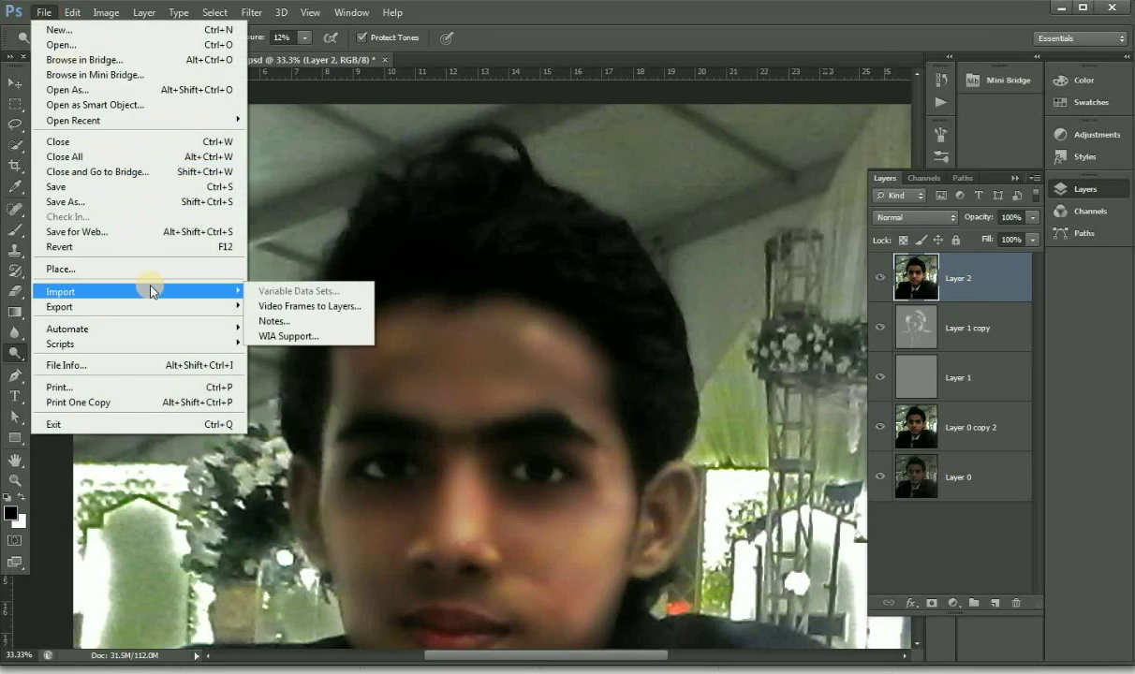
left_click(95, 274)
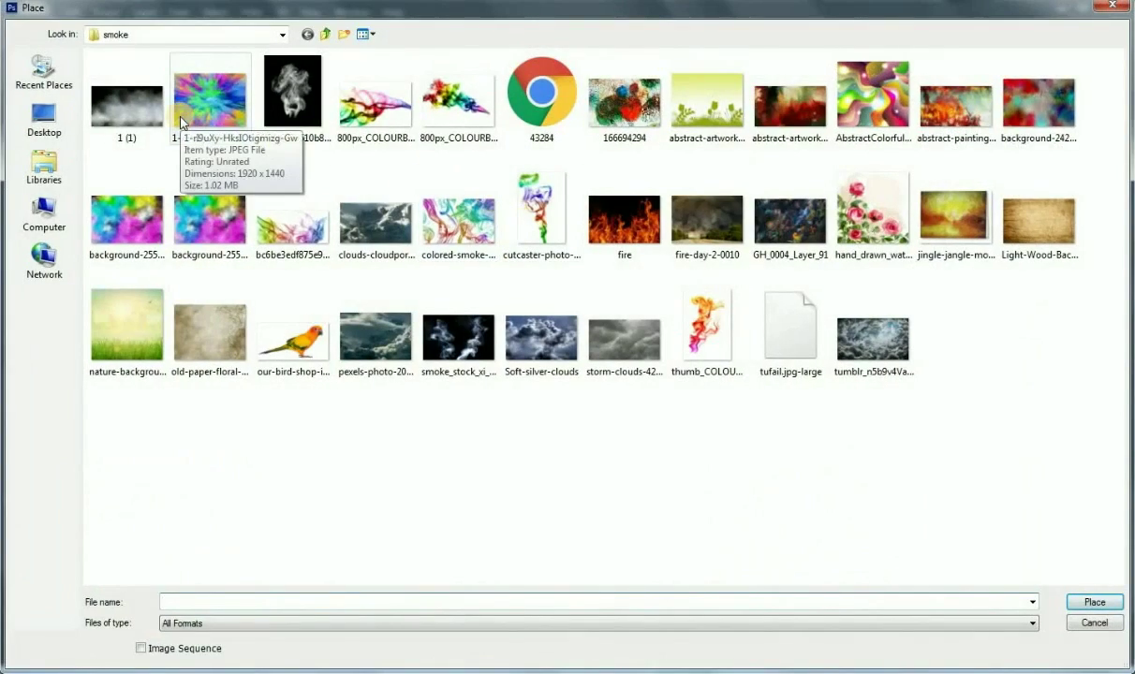
double_click(1038, 103)
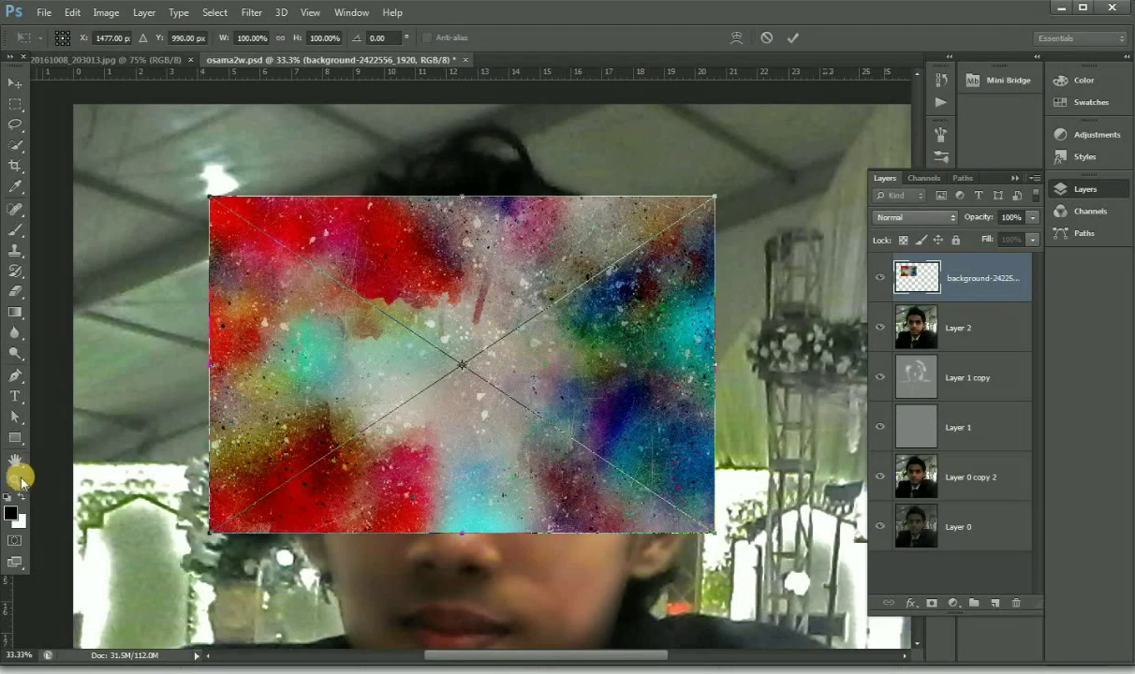
left_click(15, 479)
key("Return")
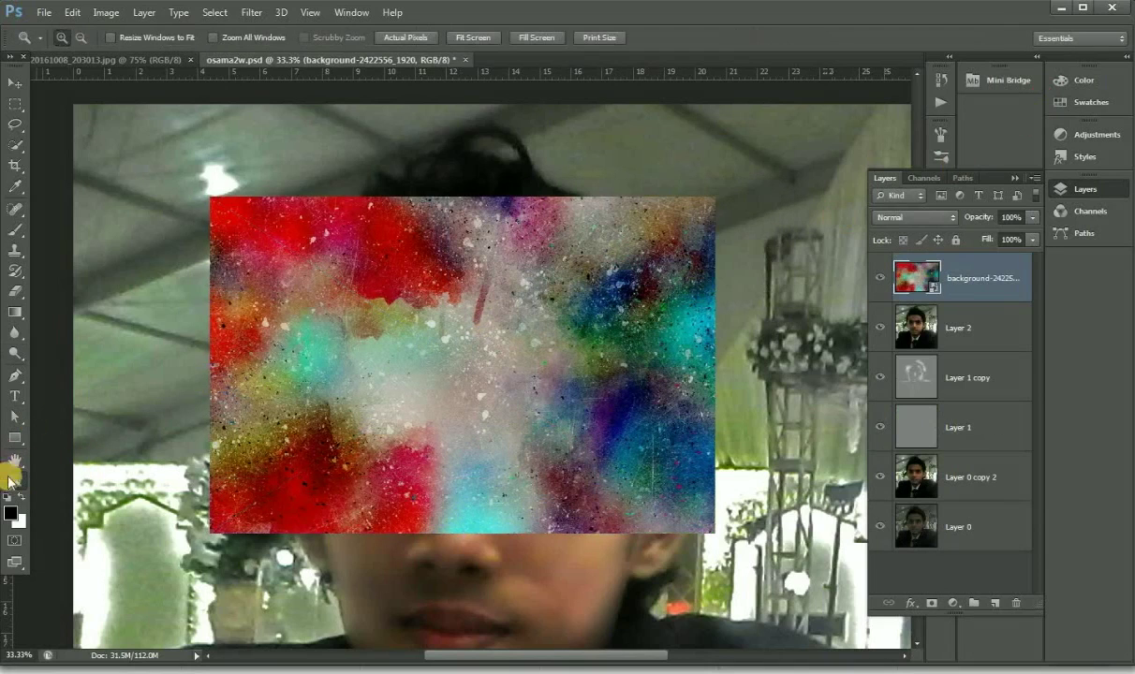
Zoom out and reselect the splatter texture layer with the Move tool ready.
left_click(675, 214, "alt")
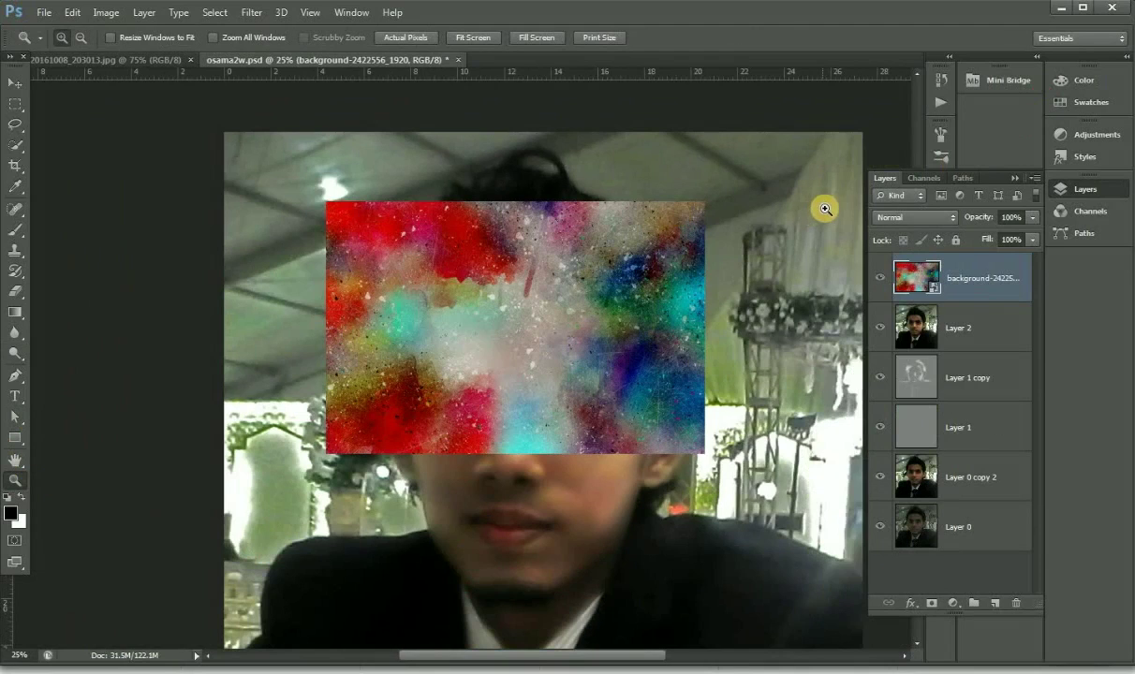
left_click(915, 383)
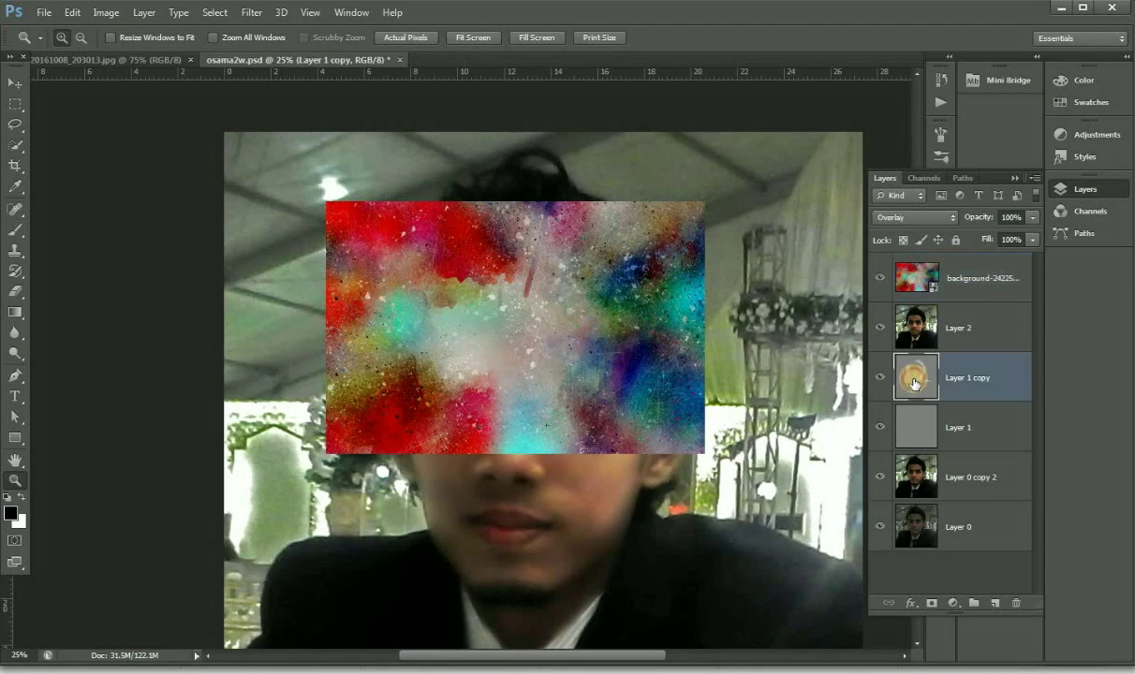
left_click(916, 284)
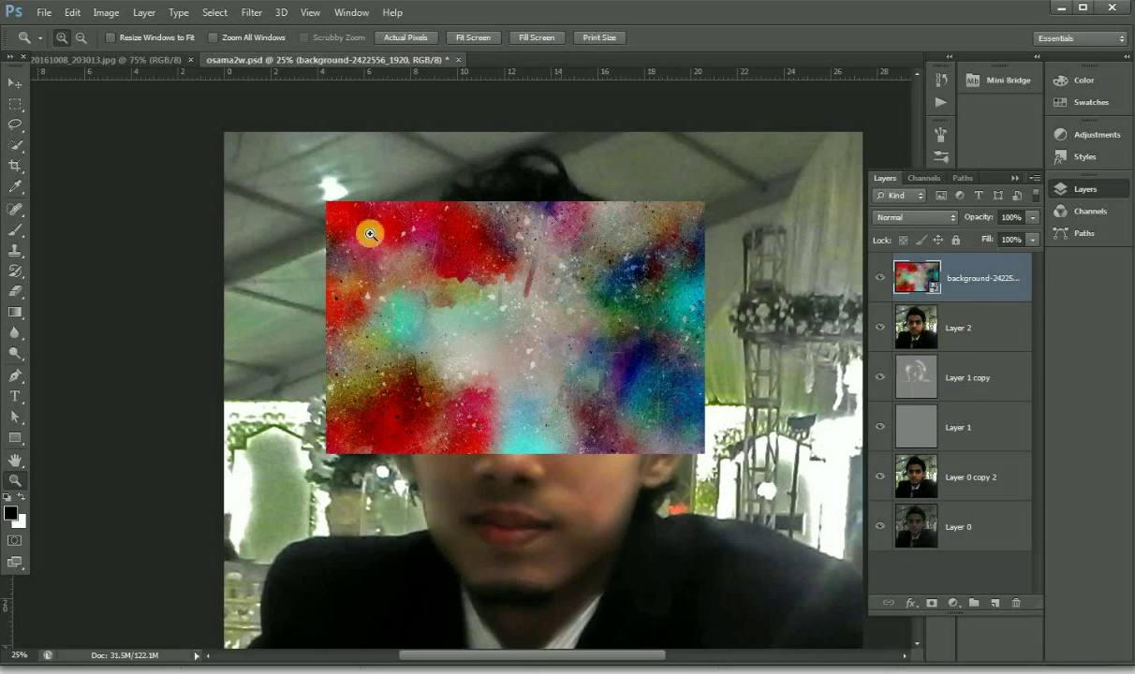
left_click(15, 84)
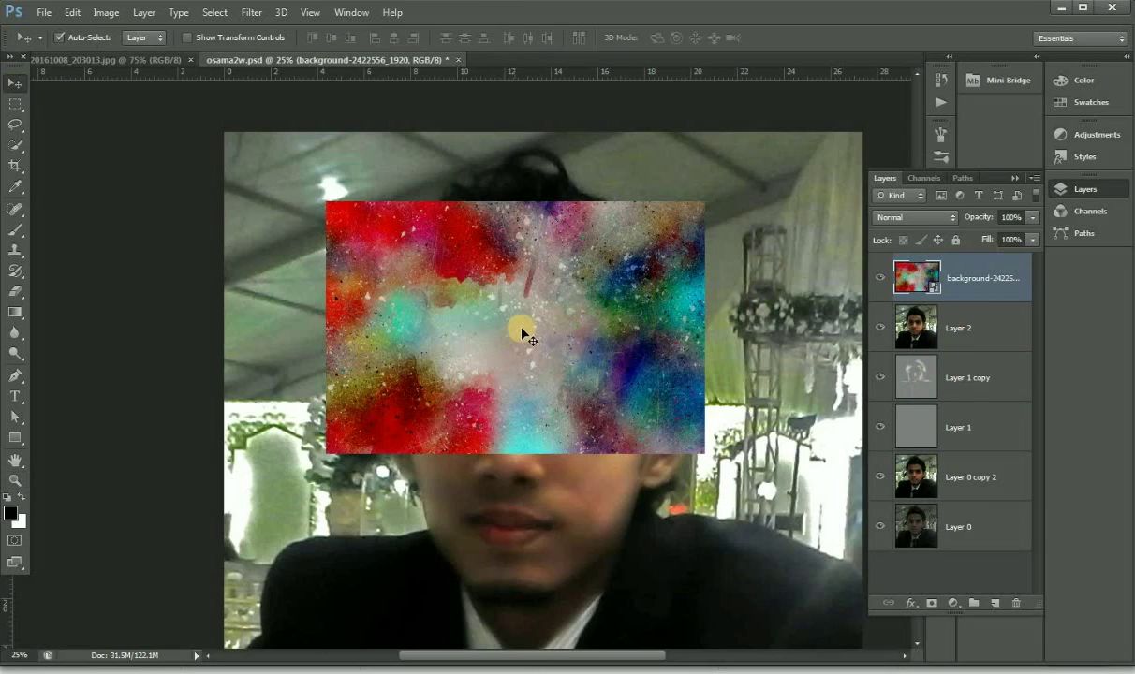
Free-transform the splatter texture, rotating it 90° upright and dragging its corners outward.
key("ctrl+t")
left_click_drag(751, 311, 609, 521)
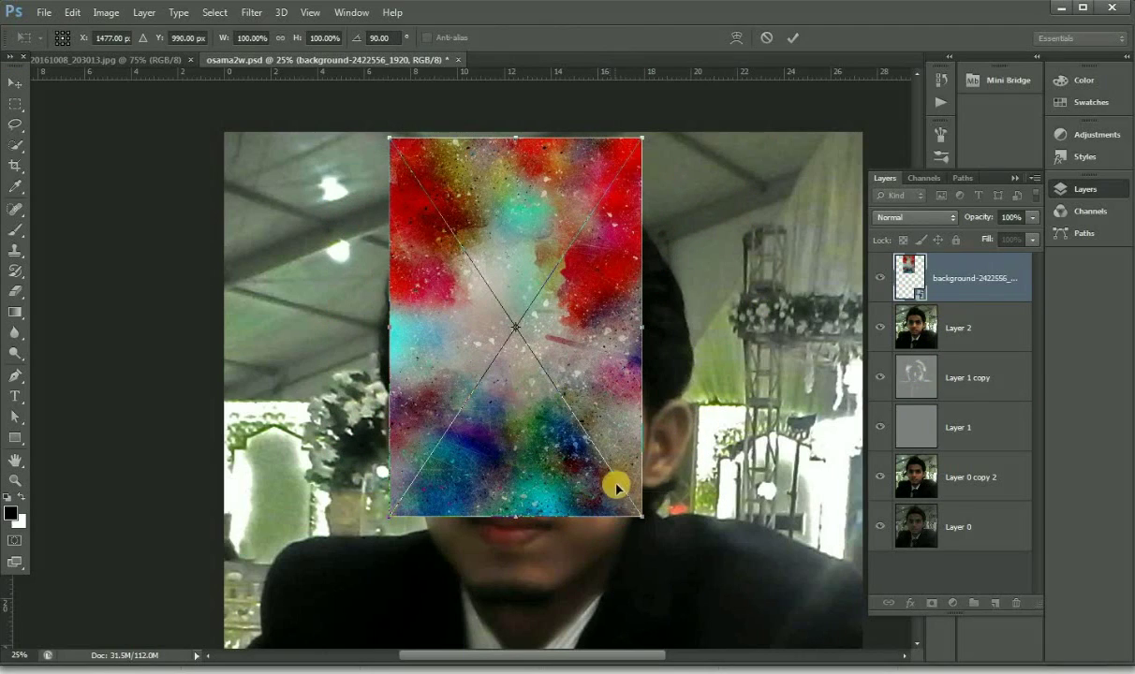
scroll(613, 477, "down", 3)
scroll(611, 471, "down", 2)
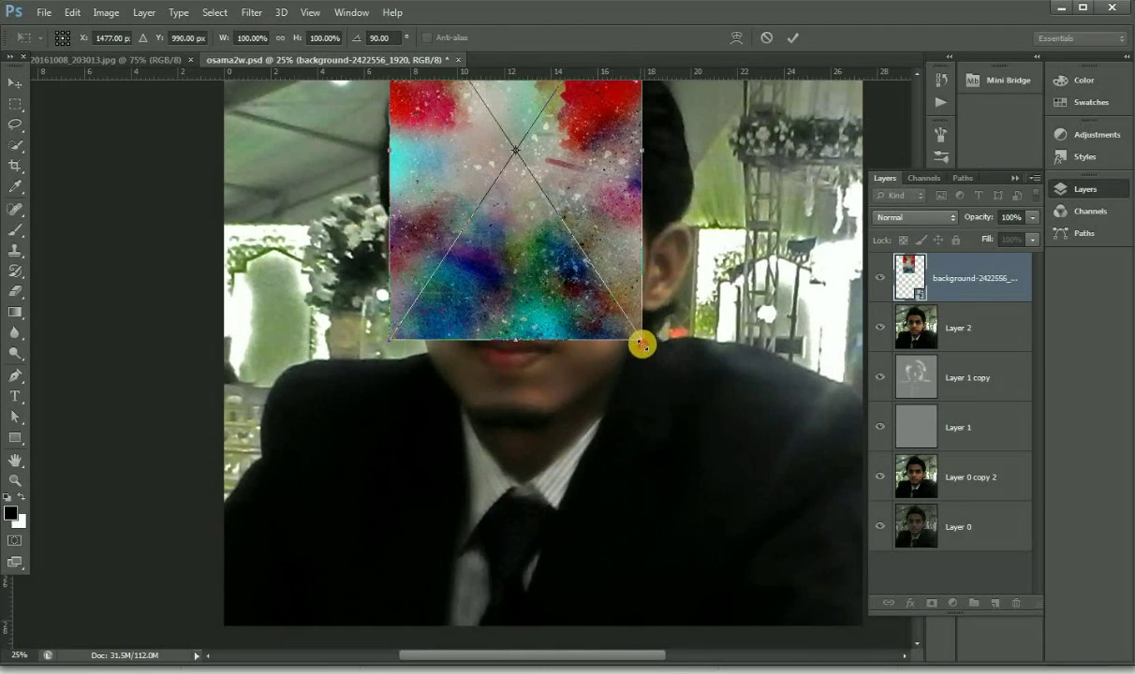
left_click_drag(641, 346, 772, 484)
scroll(633, 281, "up", 2)
scroll(635, 273, "up", 1)
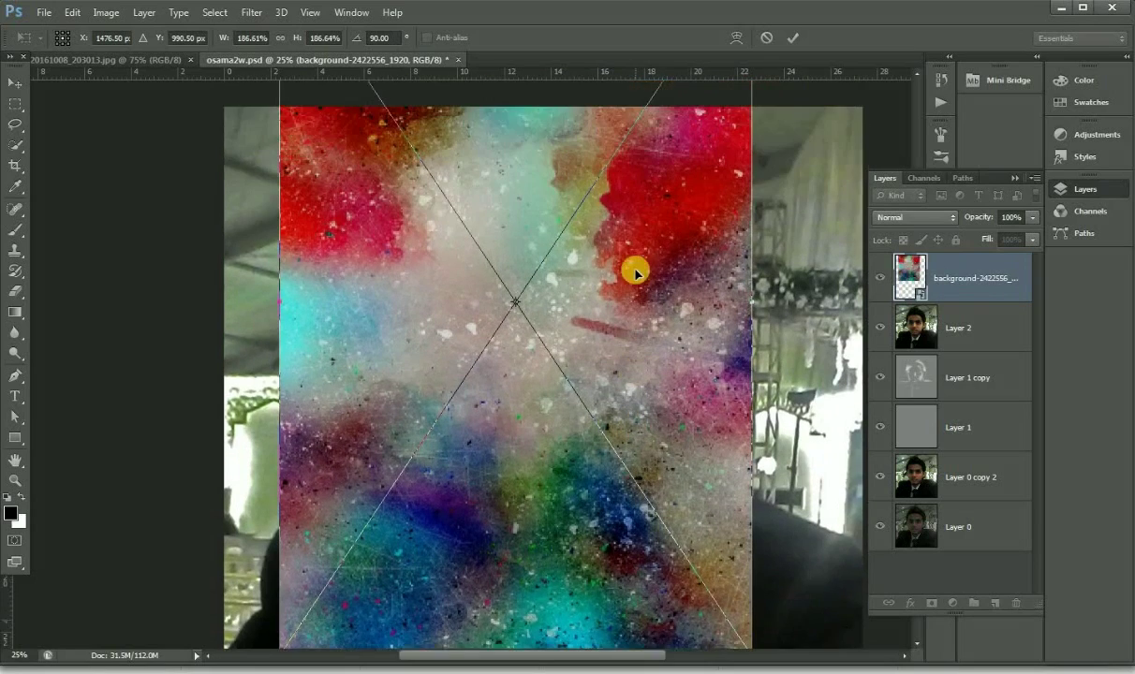
scroll(635, 273, "up", 1)
left_click_drag(622, 251, 569, 404)
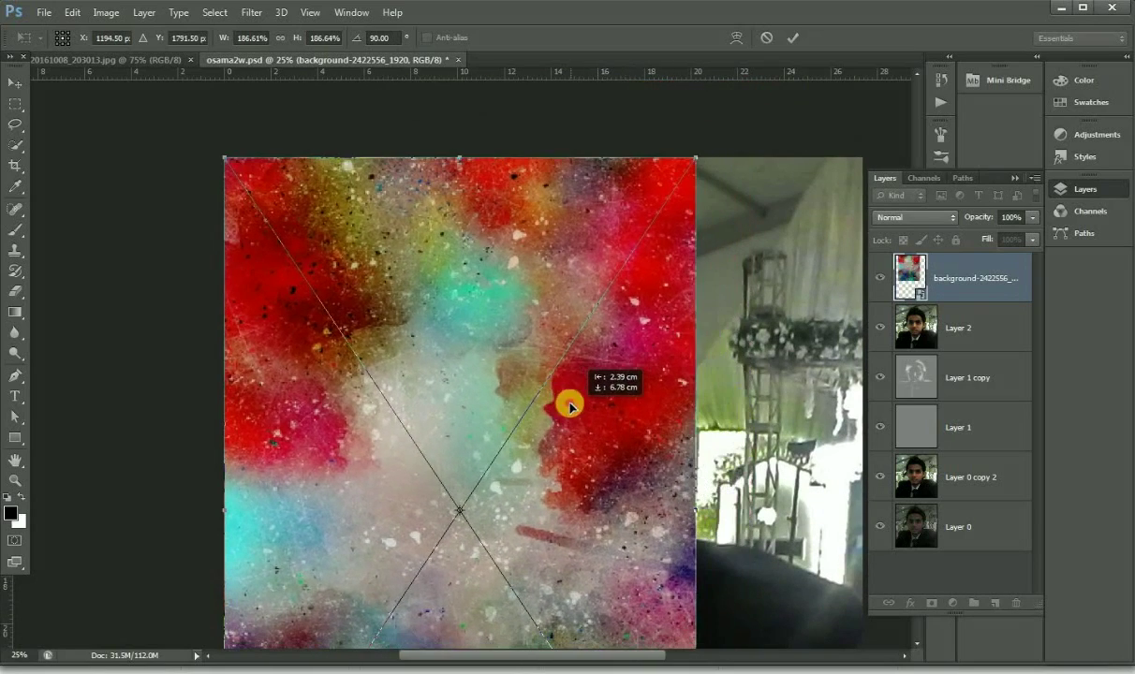
scroll(598, 408, "down", 5)
scroll(598, 406, "down", 5)
scroll(603, 392, "down", 2)
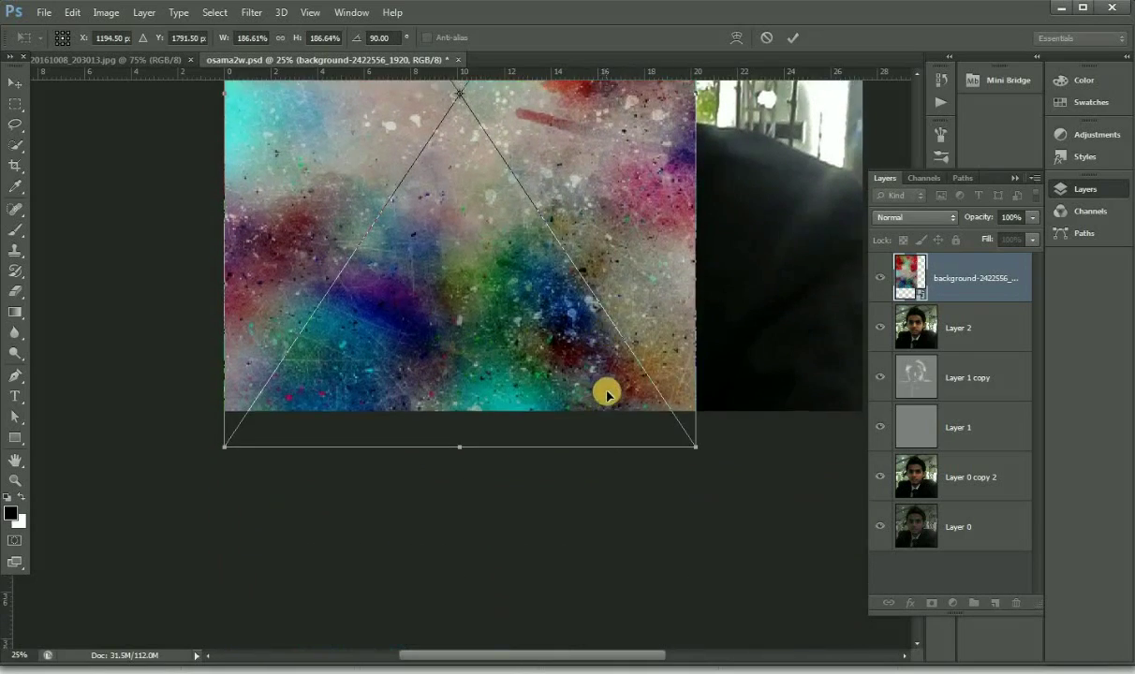
scroll(724, 255, "up", 1)
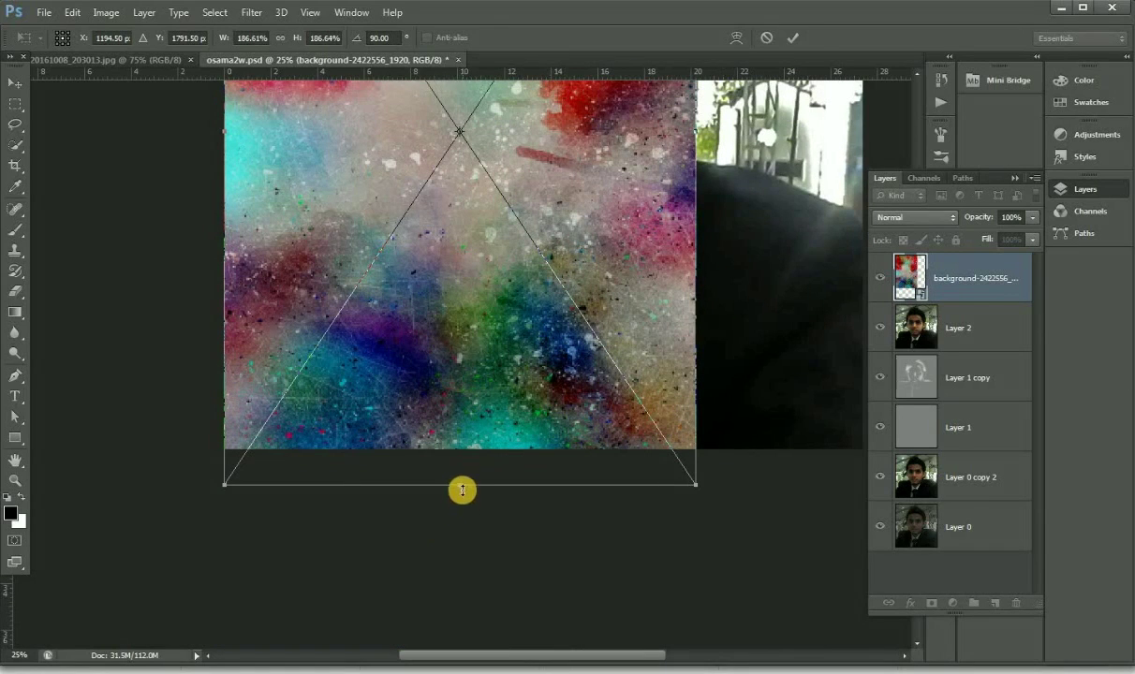
Stretch the texture's bottom and right edges to the canvas edges and commit the transform.
left_click_drag(462, 479, 462, 448)
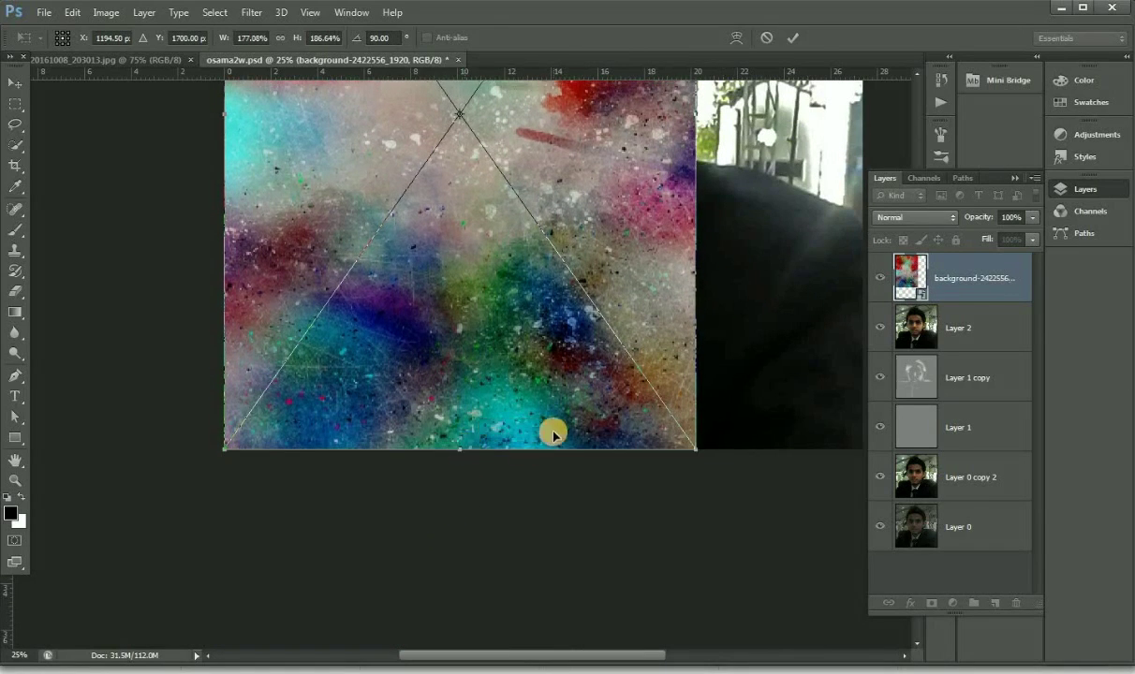
scroll(553, 430, "up", 4)
scroll(553, 429, "up", 1)
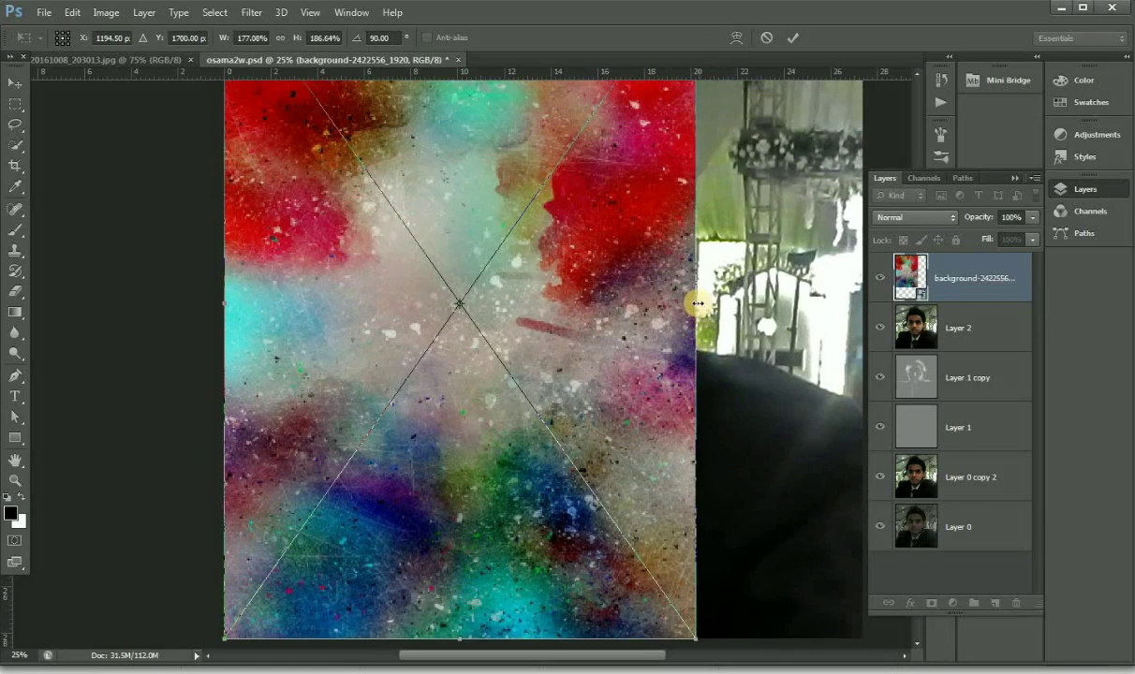
left_click_drag(698, 304, 862, 304)
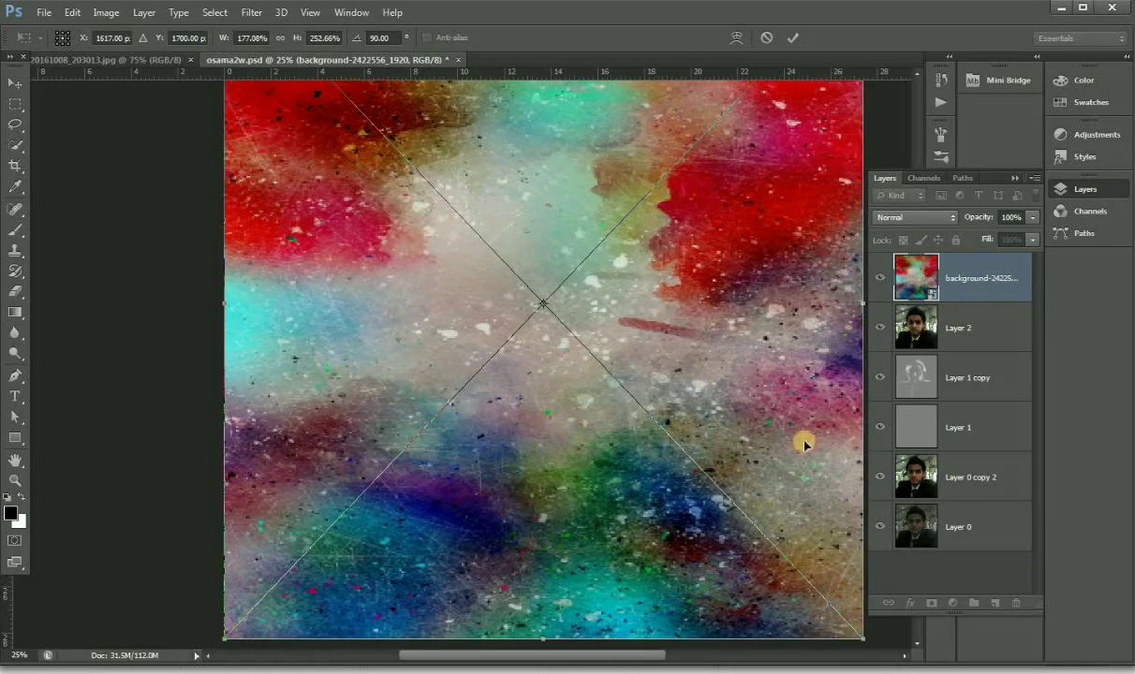
left_click(923, 219)
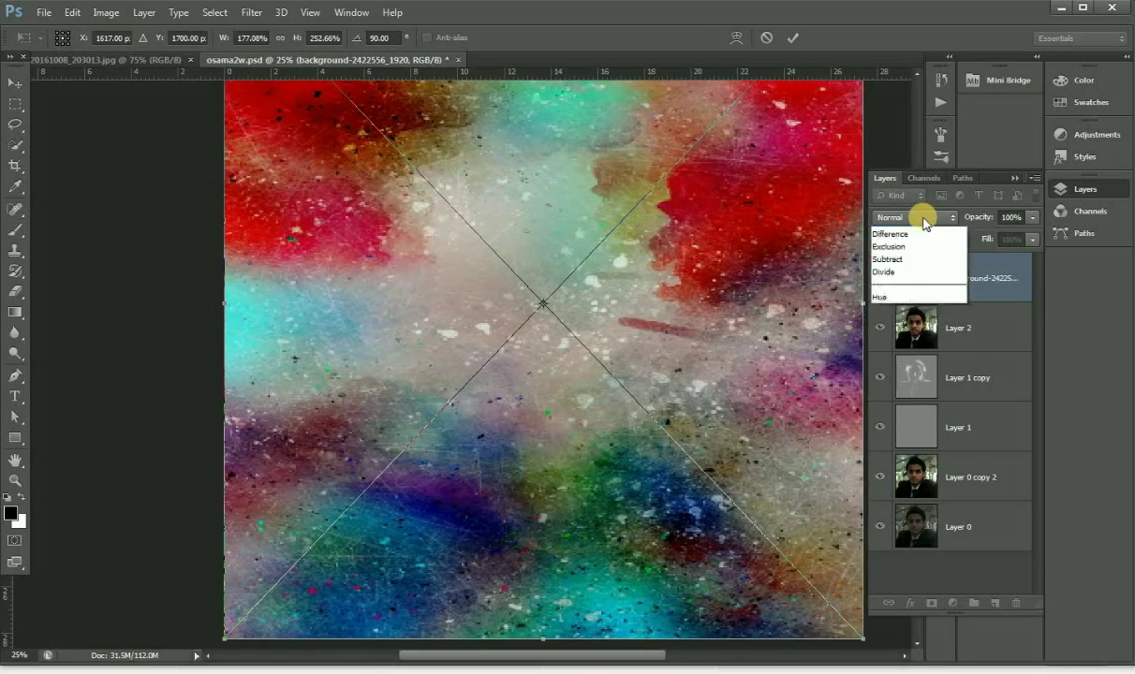
left_click(924, 219)
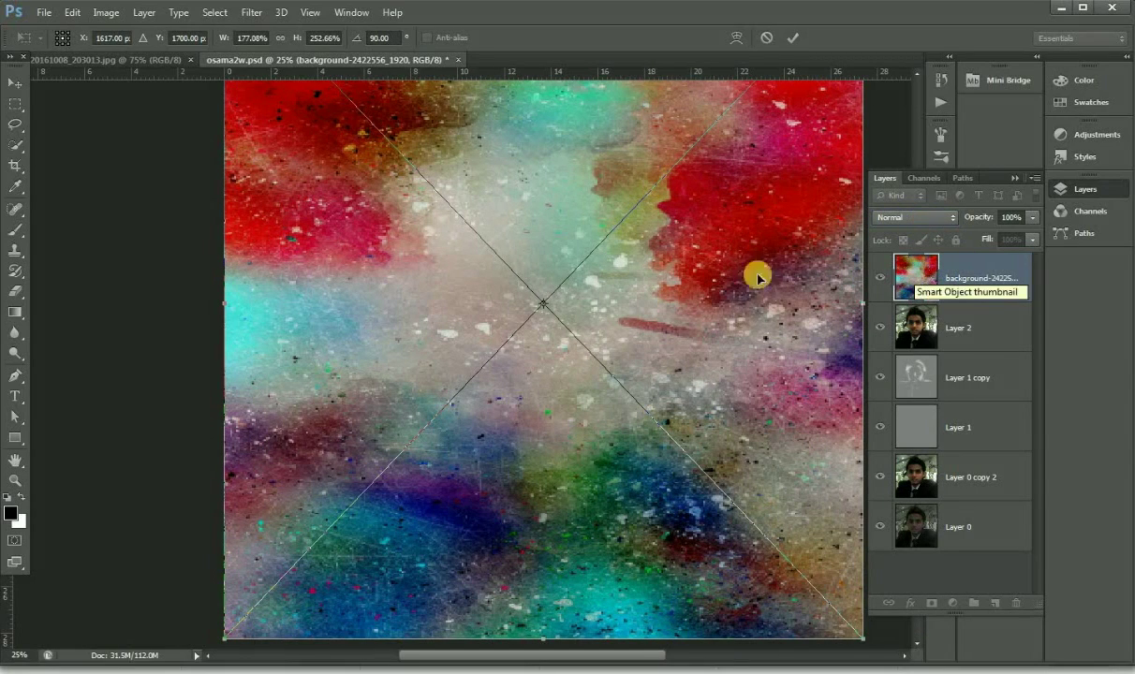
key("Return")
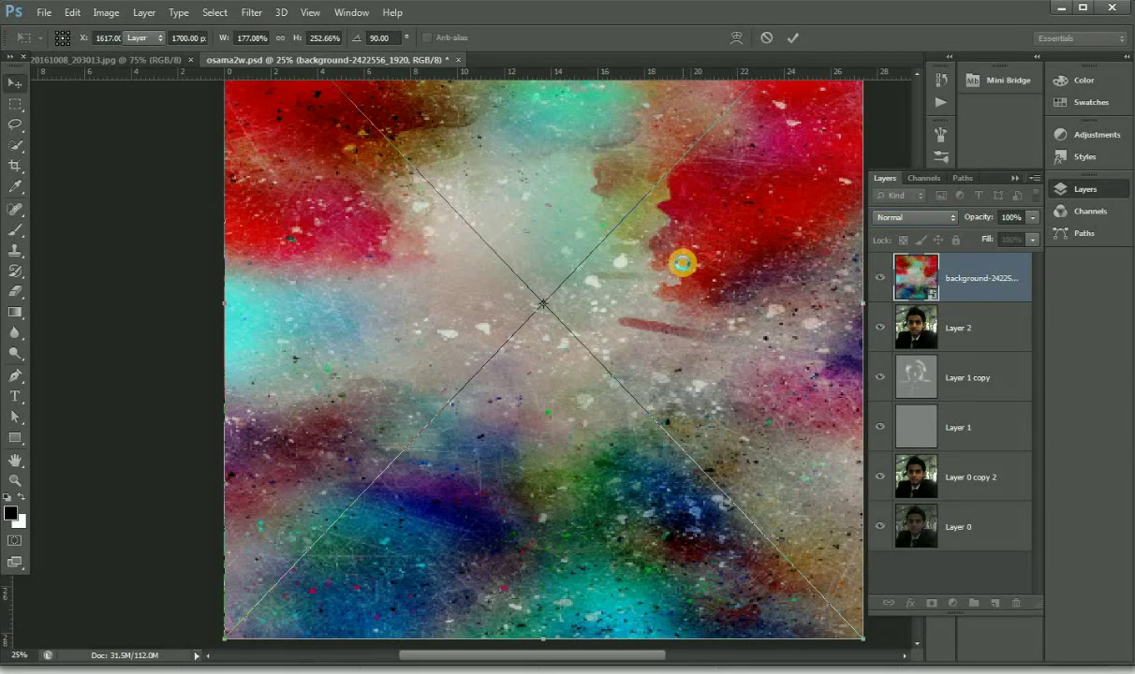
Add a white layer mask to the splatter layer and try Lighten, Darken and Multiply blending.
left_click(933, 604)
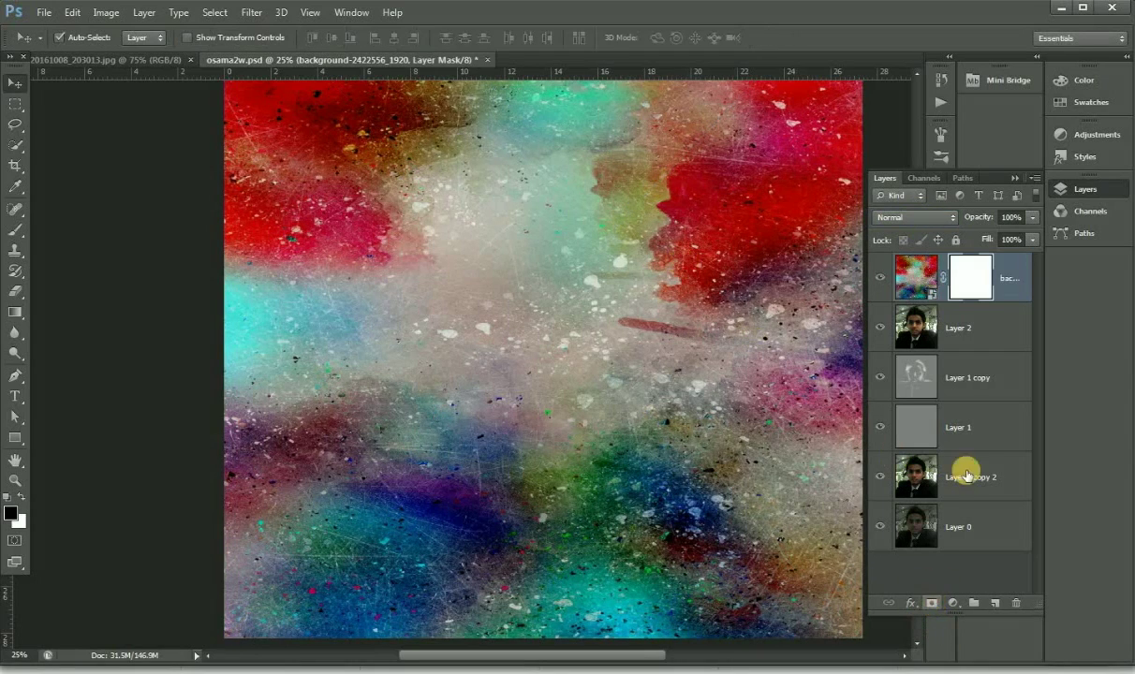
left_click(941, 219)
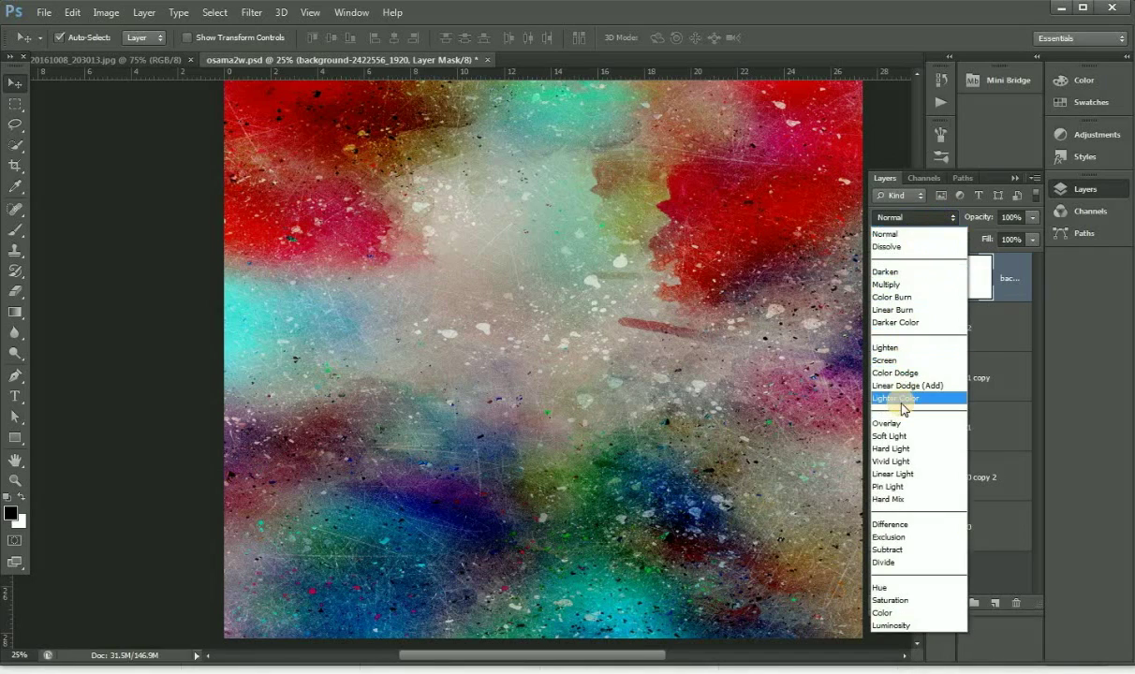
left_click(886, 347)
key("shift+minus")
key("shift+minus")
key("shift+minus")
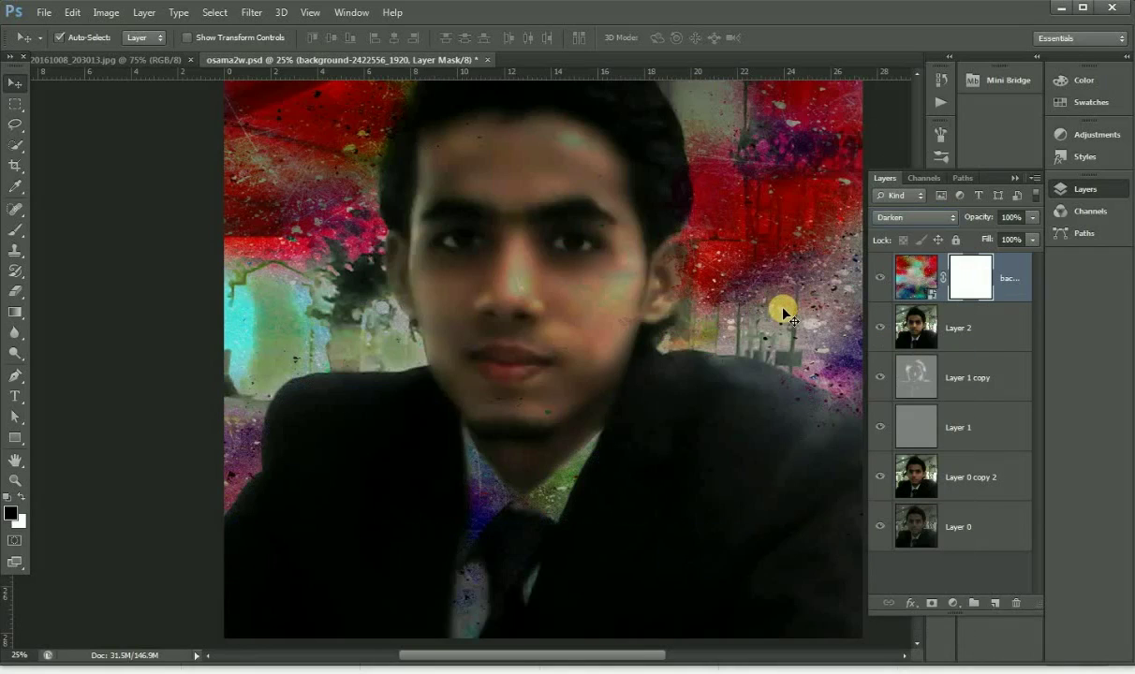
key("shift+plus")
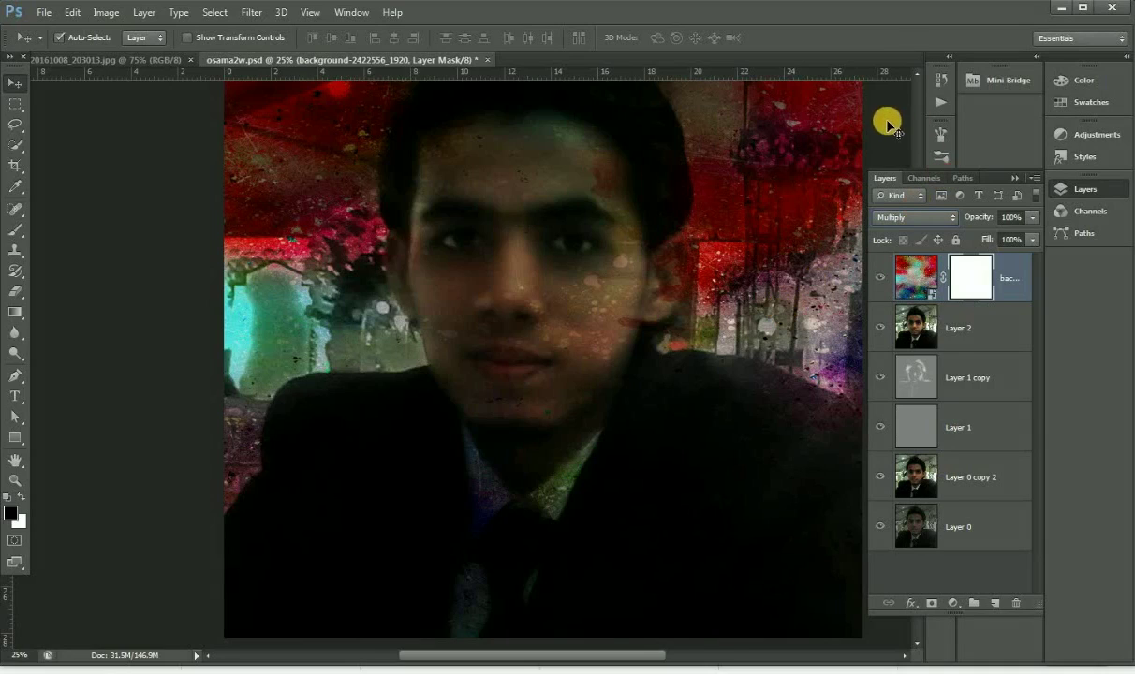
left_click(916, 76)
left_click(916, 77)
left_click(916, 77)
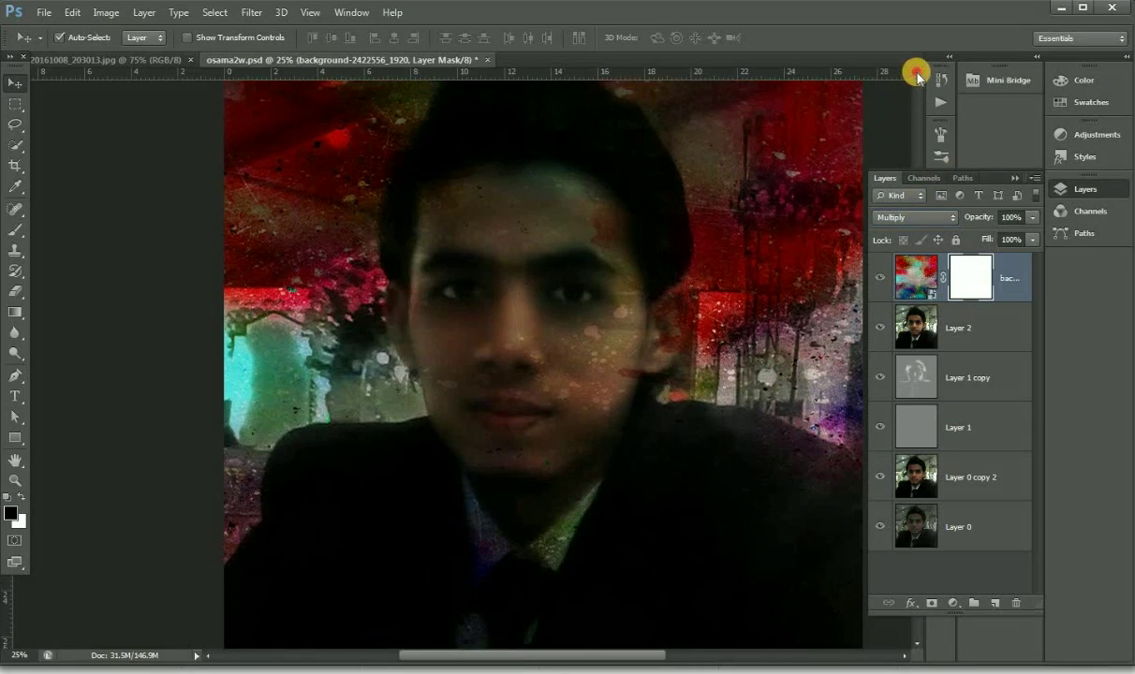
Zoom out, try Normal, then settle the splatter layer on Darken blending.
left_click(13, 480)
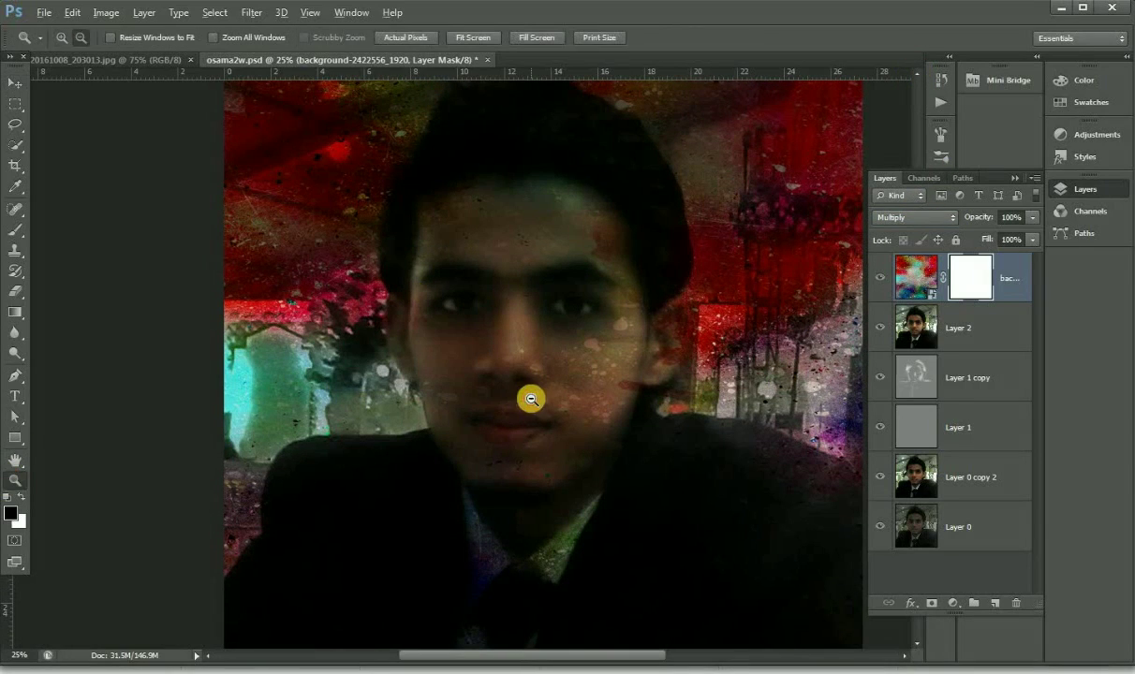
left_click(655, 406, "alt")
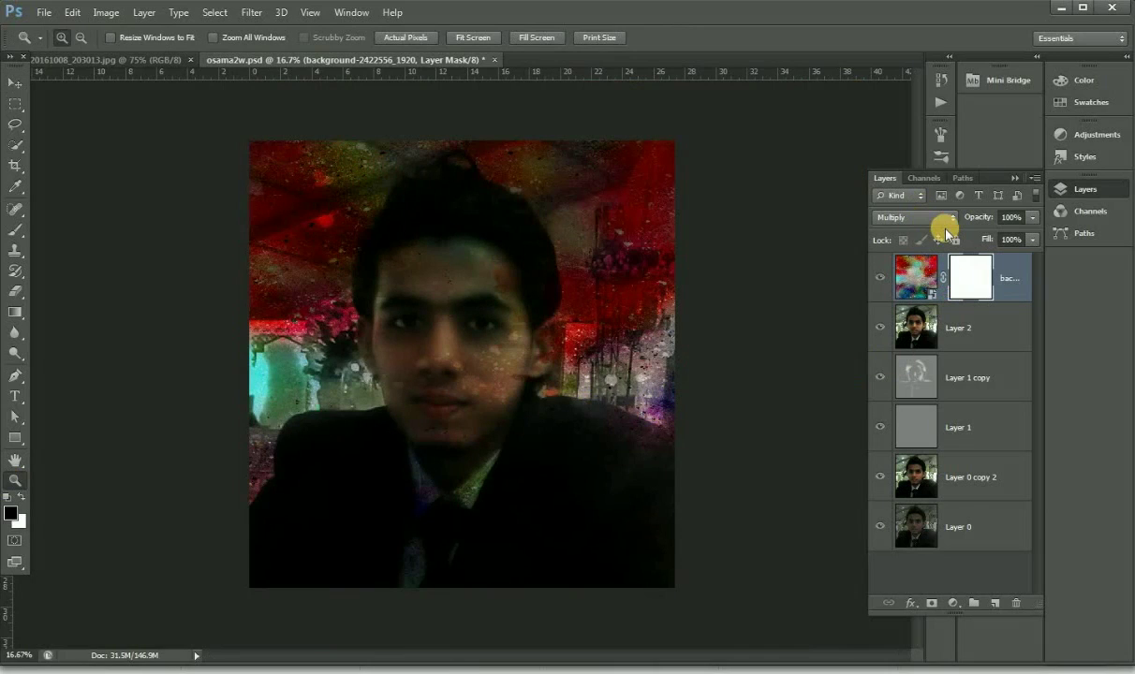
left_click(893, 216)
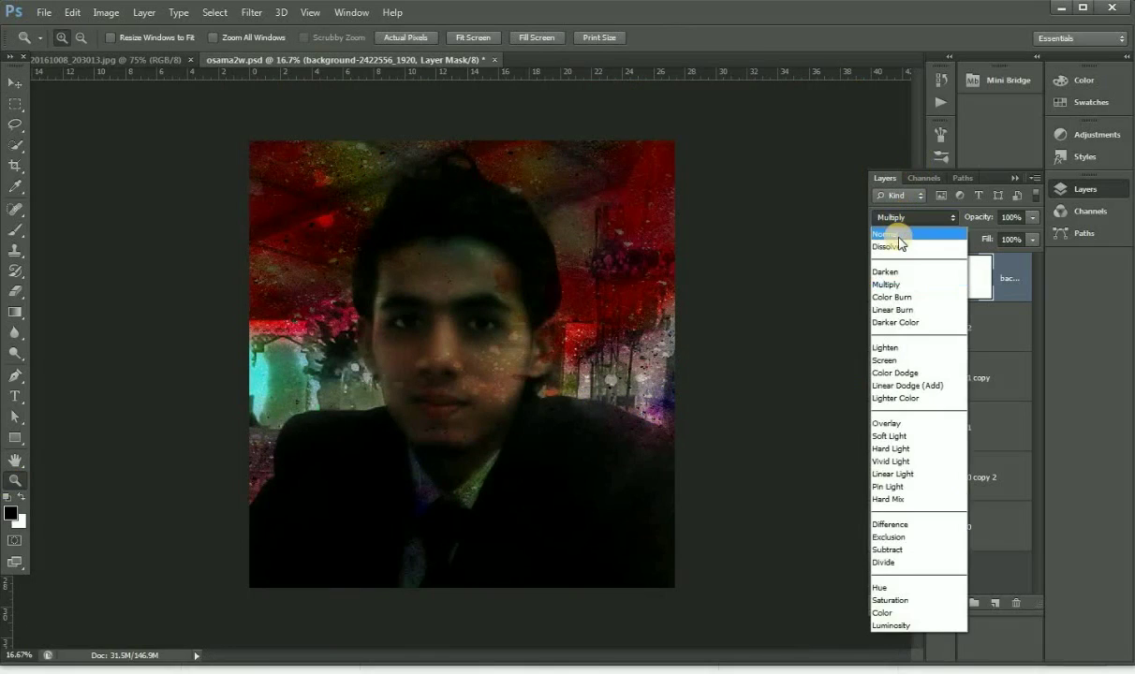
left_click(899, 236)
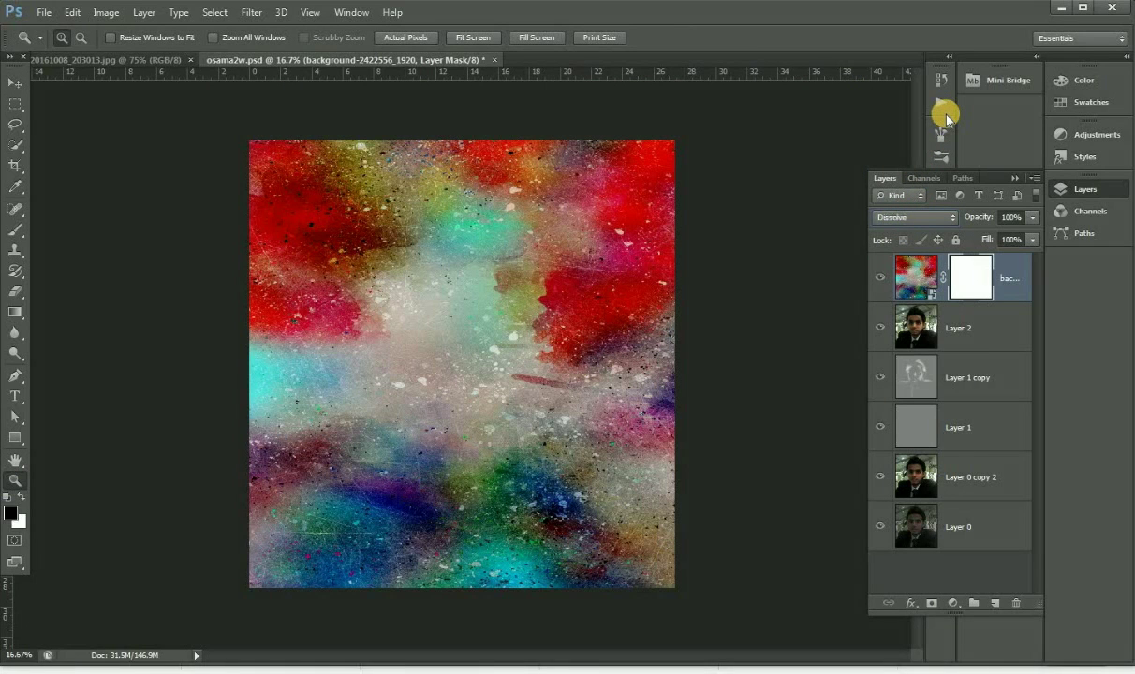
key("Down")
key("Down")
key("Up")
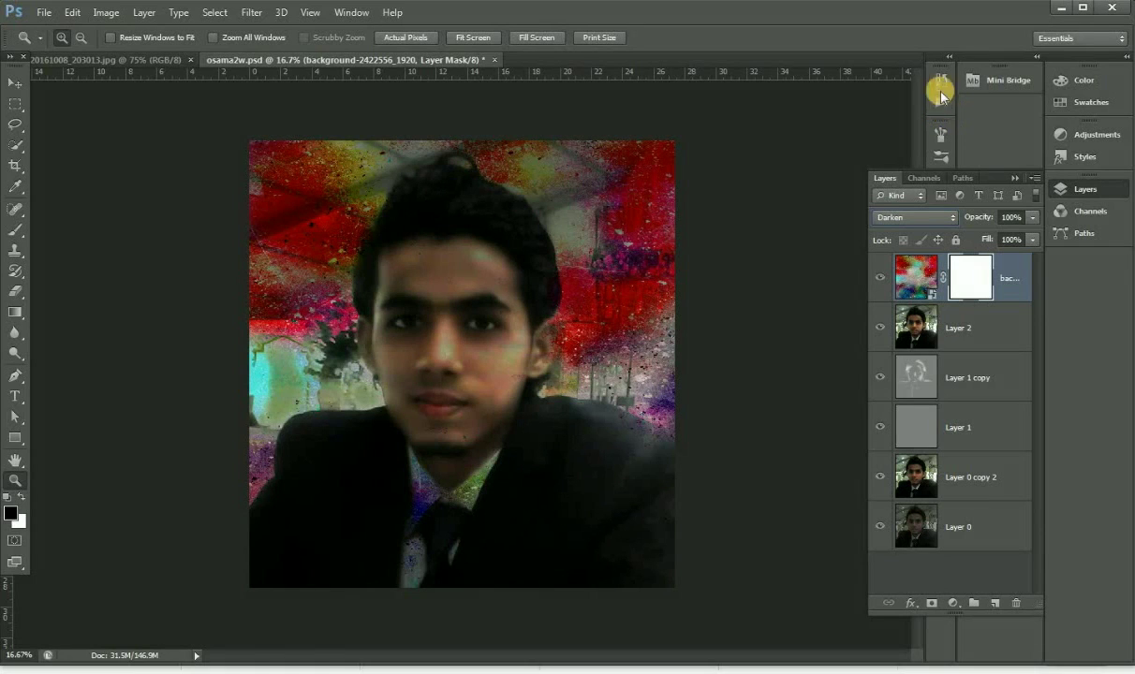
left_click(469, 413)
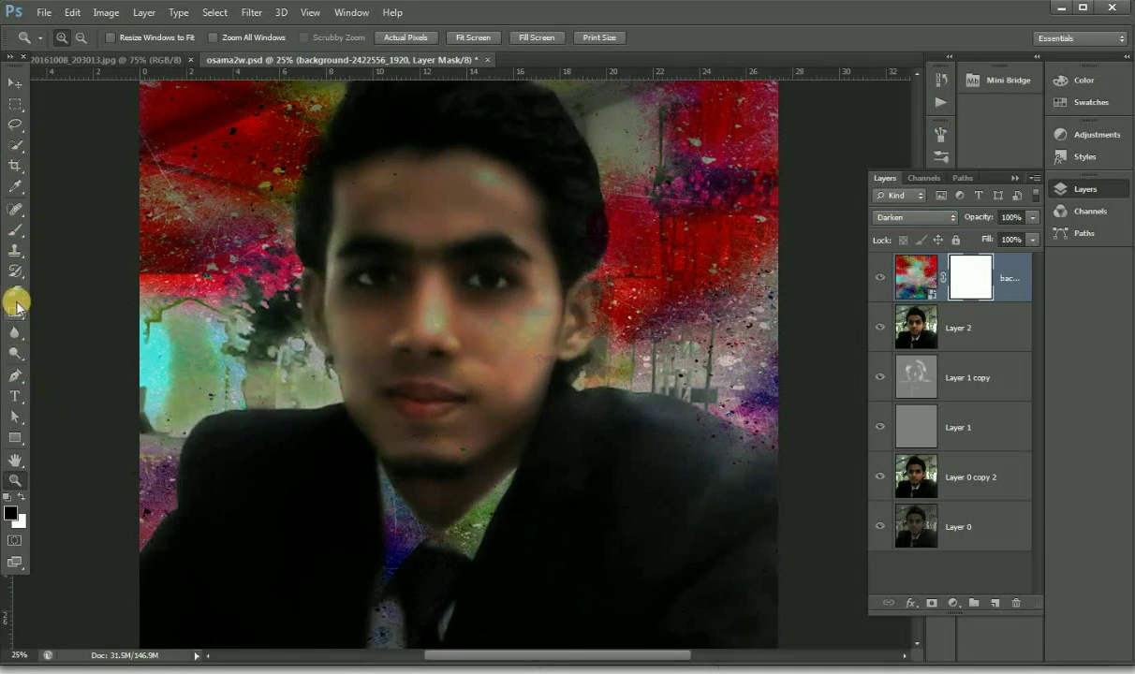
Brush black onto the splatter mask over the man's hairline and the top of his head.
left_click(15, 236)
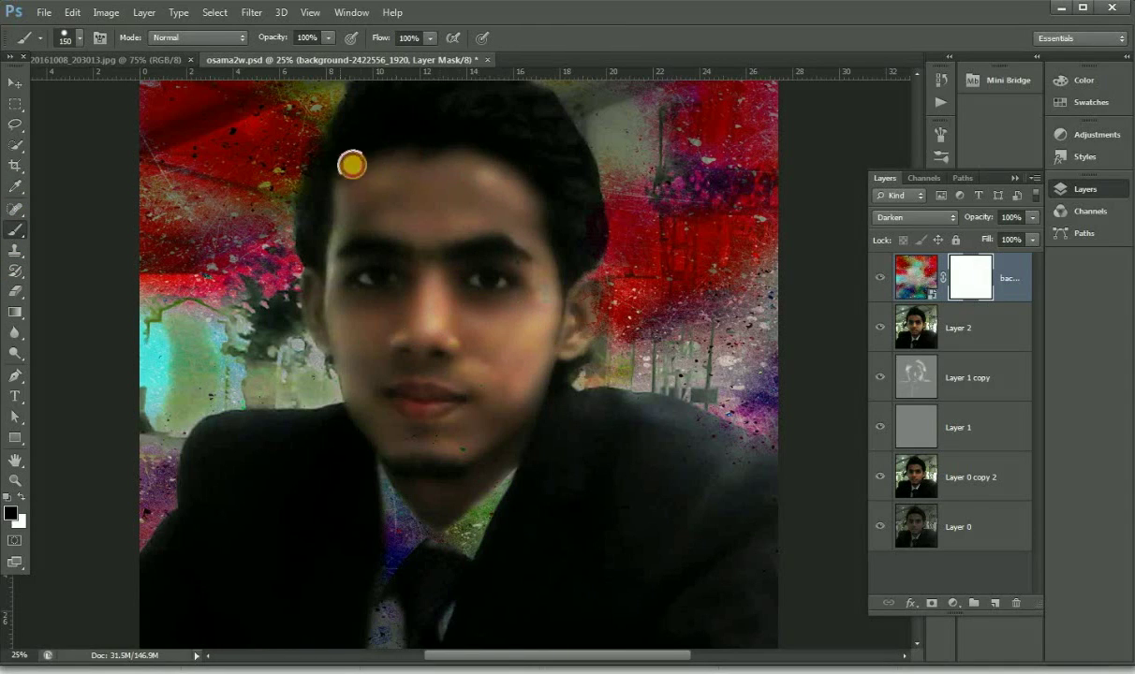
left_click_drag(341, 177, 327, 195)
scroll(319, 318, "up", 3)
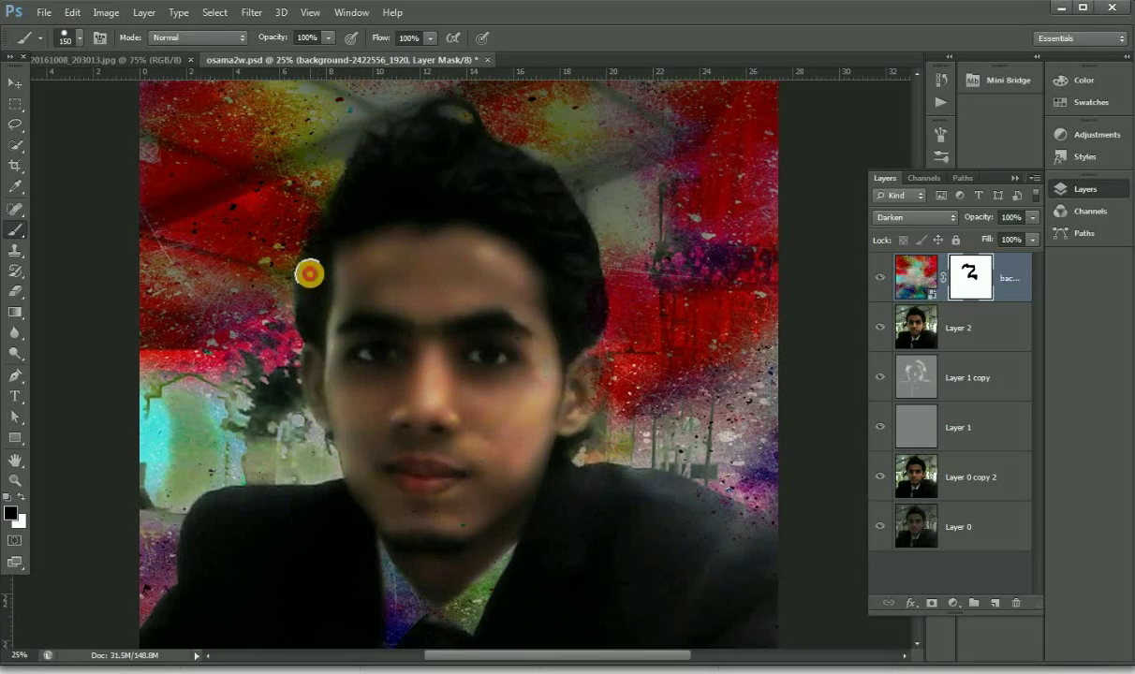
mouse_move(310, 296)
left_mouse_down()
mouse_move(319, 260)
mouse_move(307, 293)
mouse_move(329, 286)
mouse_move(353, 300)
left_mouse_up()
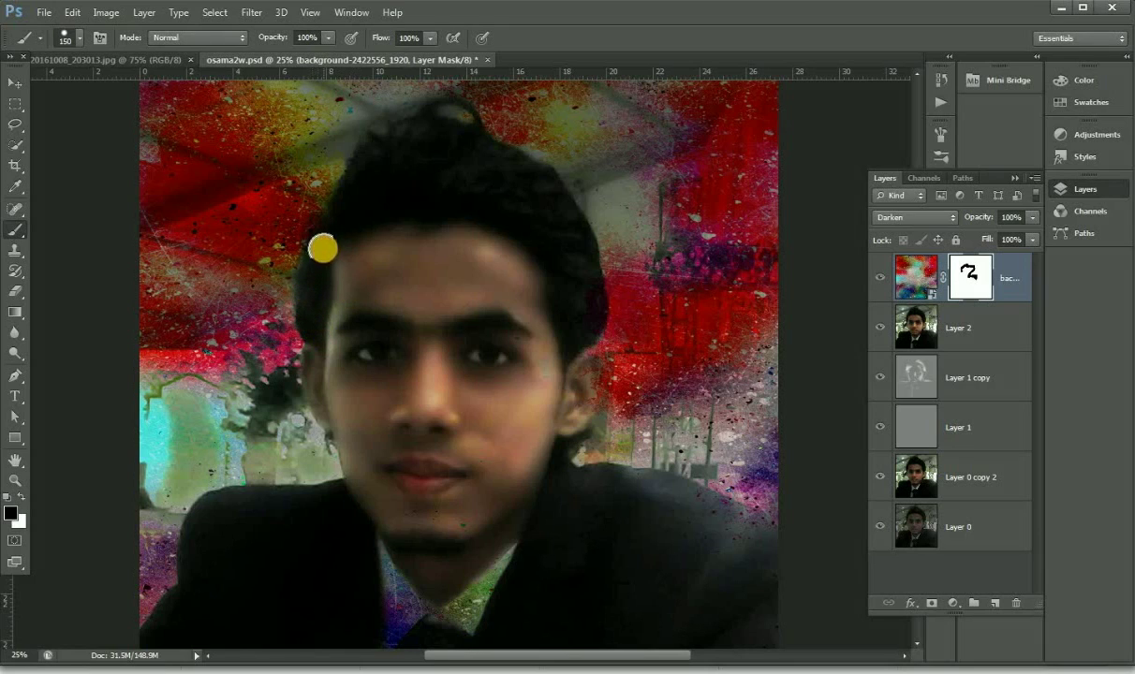
mouse_move(338, 225)
left_mouse_down()
mouse_move(367, 183)
mouse_move(430, 134)
mouse_move(496, 162)
left_mouse_up()
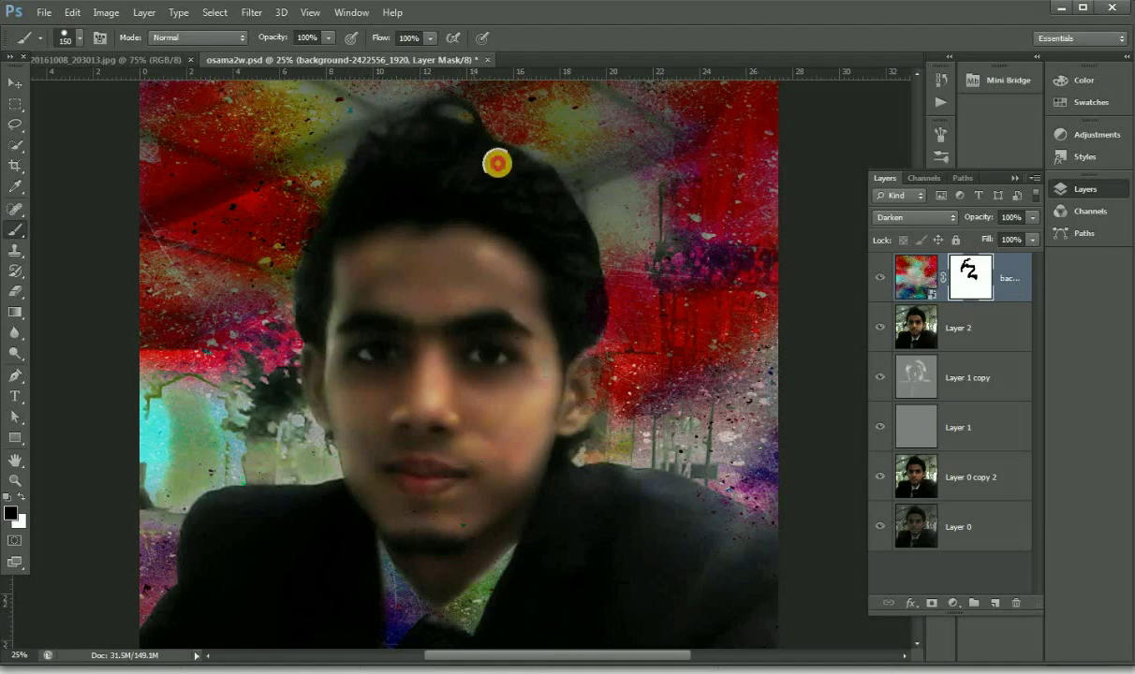
left_click(432, 192)
mouse_move(432, 192)
left_mouse_down()
mouse_move(484, 208)
mouse_move(375, 236)
mouse_move(511, 245)
mouse_move(560, 316)
mouse_move(583, 294)
mouse_move(580, 326)
mouse_move(568, 307)
mouse_move(570, 236)
mouse_move(544, 193)
mouse_move(474, 144)
mouse_move(517, 206)
mouse_move(448, 209)
mouse_move(474, 309)
mouse_move(362, 324)
mouse_move(400, 350)
mouse_move(411, 327)
mouse_move(342, 312)
mouse_move(328, 379)
mouse_move(314, 351)
mouse_move(446, 431)
mouse_move(413, 496)
mouse_move(456, 289)
mouse_move(499, 322)
mouse_move(506, 384)
mouse_move(559, 373)
left_mouse_up()
Enlarge the brush and paint the mask over the ear, face and white shirt.
key("bracketright")
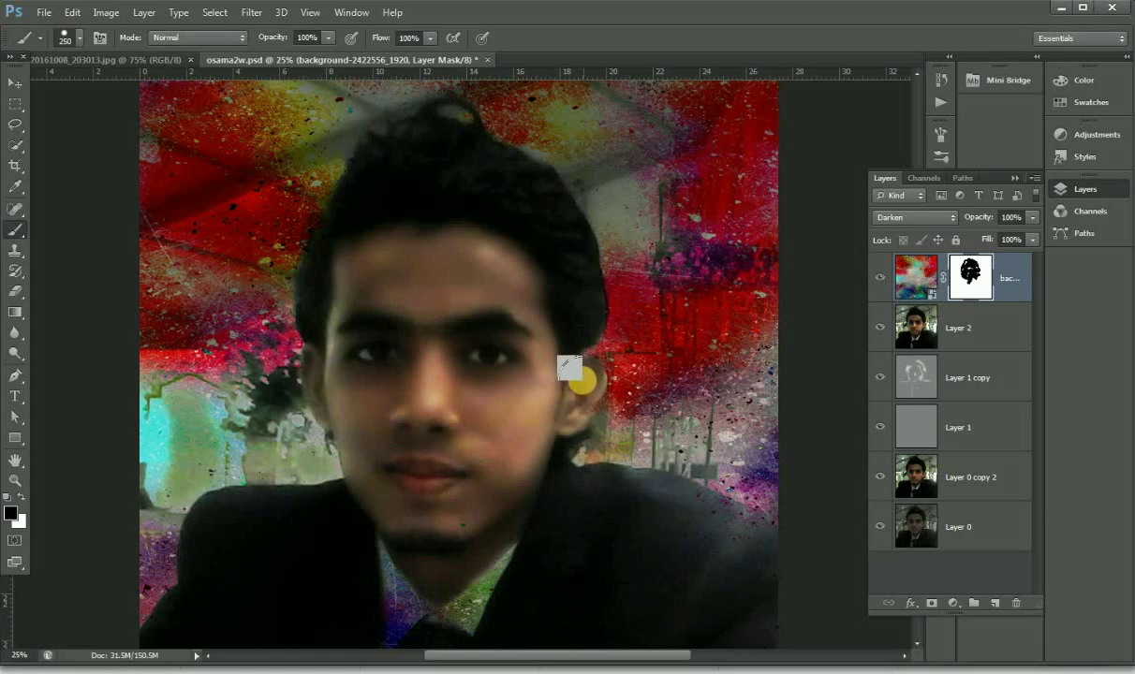
left_click_drag(567, 367, 558, 388)
scroll(620, 515, "down", 1)
scroll(620, 518, "down", 2)
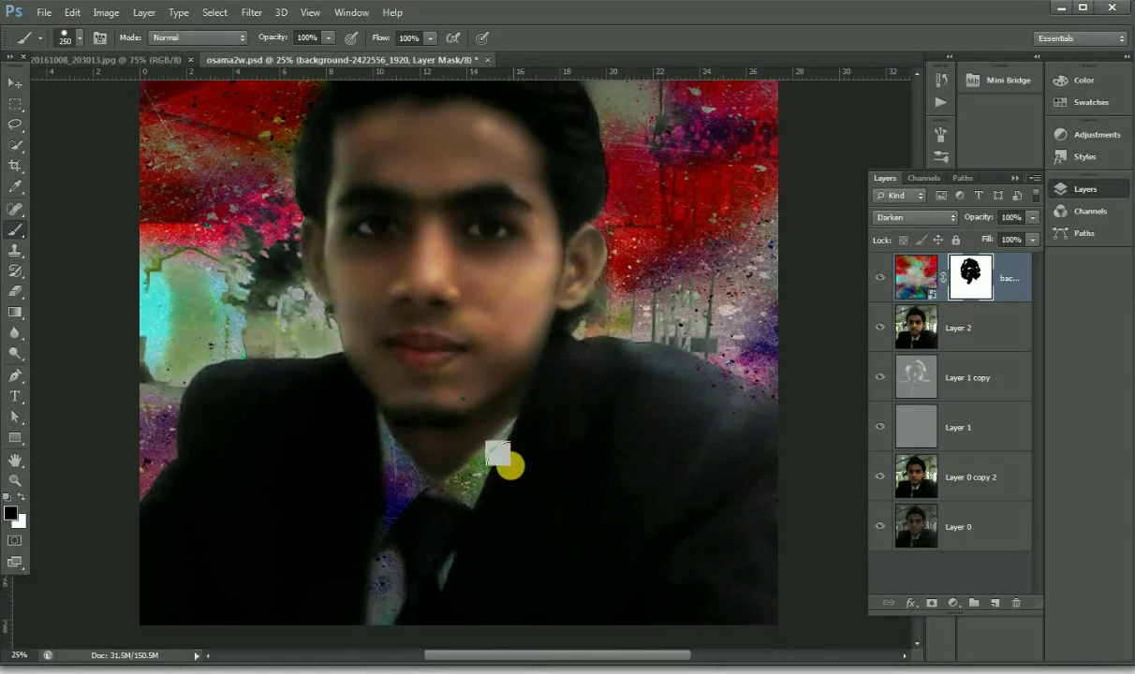
mouse_move(499, 456)
left_mouse_down()
mouse_move(426, 507)
mouse_move(393, 494)
mouse_move(361, 301)
mouse_move(342, 287)
mouse_move(162, 491)
mouse_move(322, 582)
mouse_move(375, 634)
mouse_move(423, 589)
mouse_move(445, 598)
mouse_move(585, 409)
mouse_move(618, 446)
mouse_move(643, 580)
mouse_move(645, 394)
mouse_move(664, 395)
mouse_move(664, 372)
mouse_move(735, 392)
mouse_move(750, 426)
mouse_move(755, 582)
mouse_move(633, 602)
mouse_move(729, 520)
mouse_move(684, 517)
mouse_move(755, 598)
mouse_move(674, 496)
mouse_move(599, 469)
mouse_move(482, 525)
mouse_move(473, 412)
mouse_move(582, 387)
mouse_move(614, 590)
mouse_move(736, 590)
mouse_move(157, 619)
mouse_move(190, 479)
mouse_move(263, 370)
mouse_move(628, 365)
mouse_move(714, 394)
mouse_move(684, 431)
left_mouse_up()
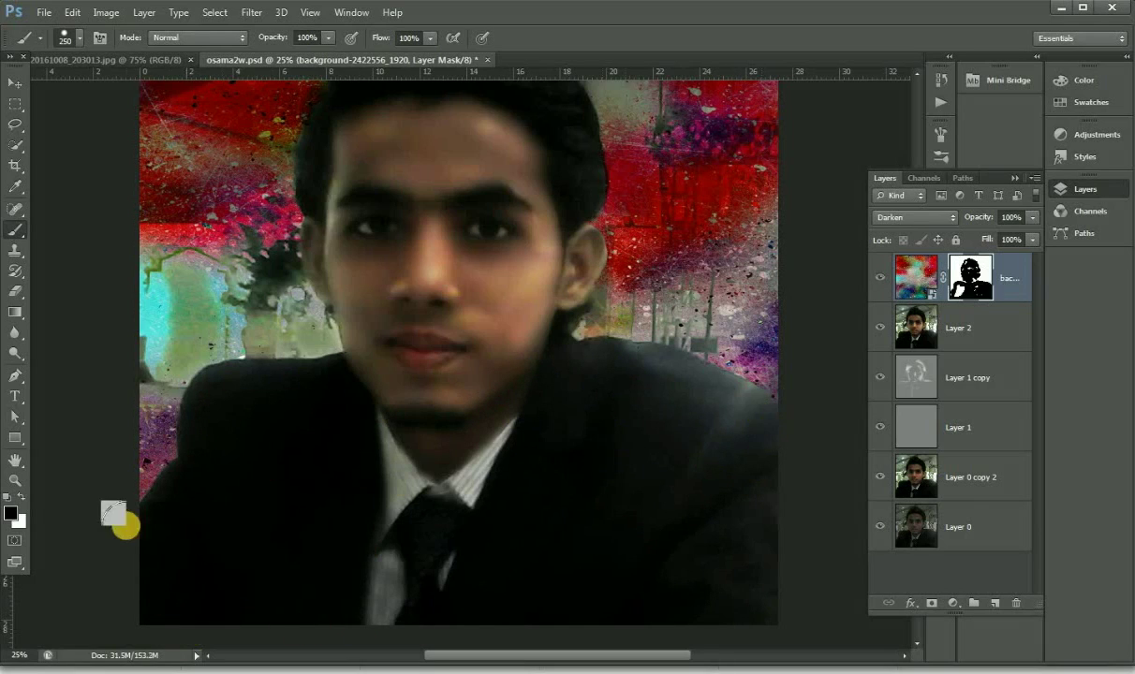
Zoom out, toggle the splatter layer's visibility to compare, and open the adjustment layer list.
left_click(15, 479)
left_click(566, 385, "alt")
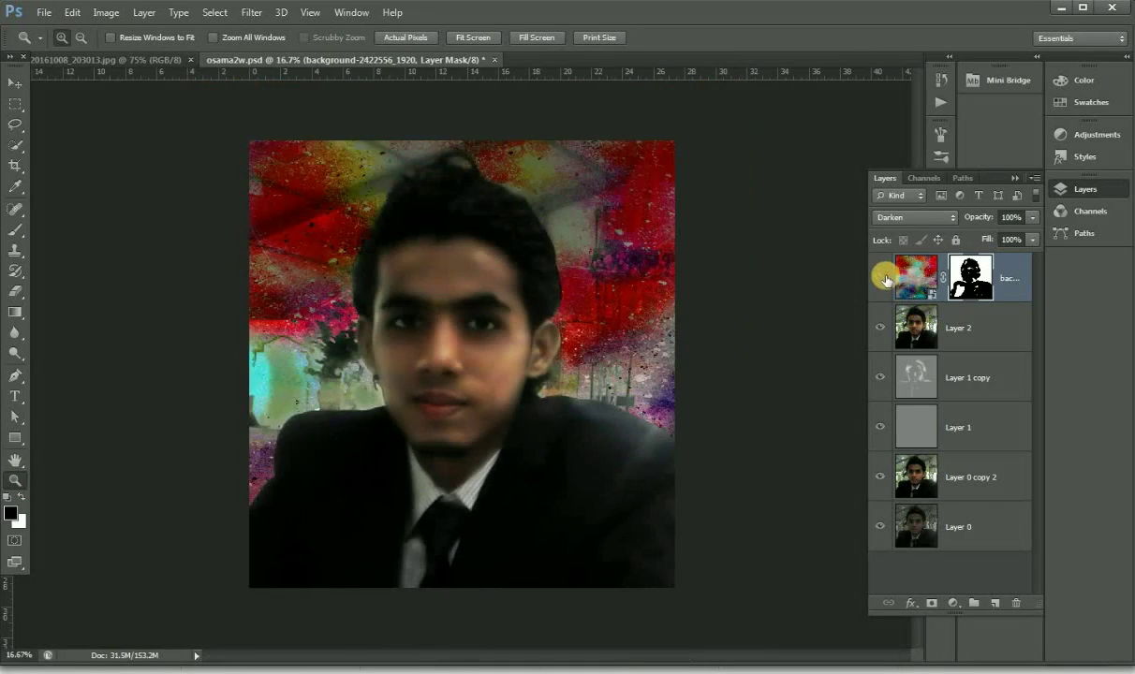
left_click(881, 278)
left_click(880, 278)
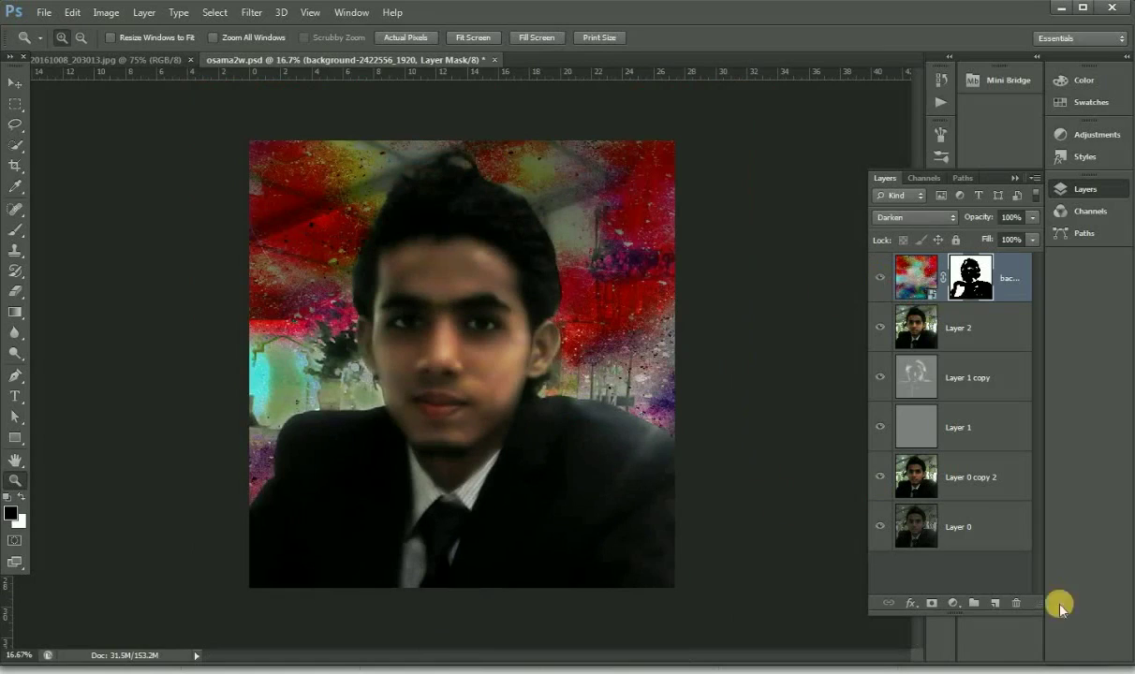
left_click(955, 605)
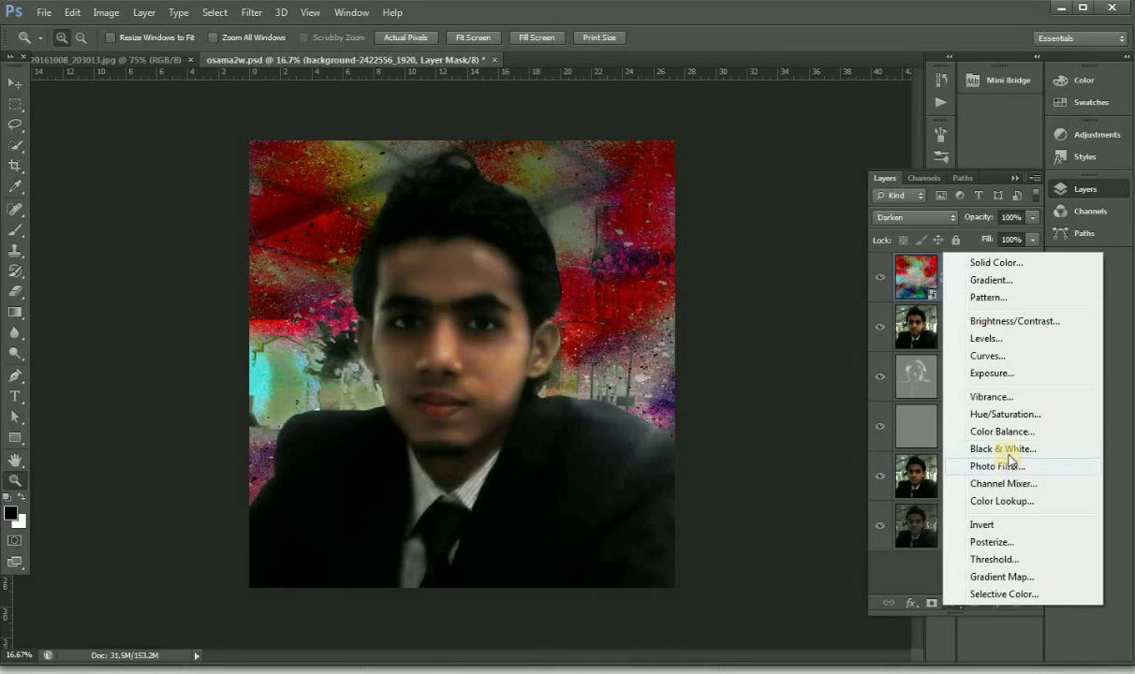
Add a Hue/Saturation clipped to the splatter: Hue -41, Saturation +33, Lightness -17.
left_click(1018, 417)
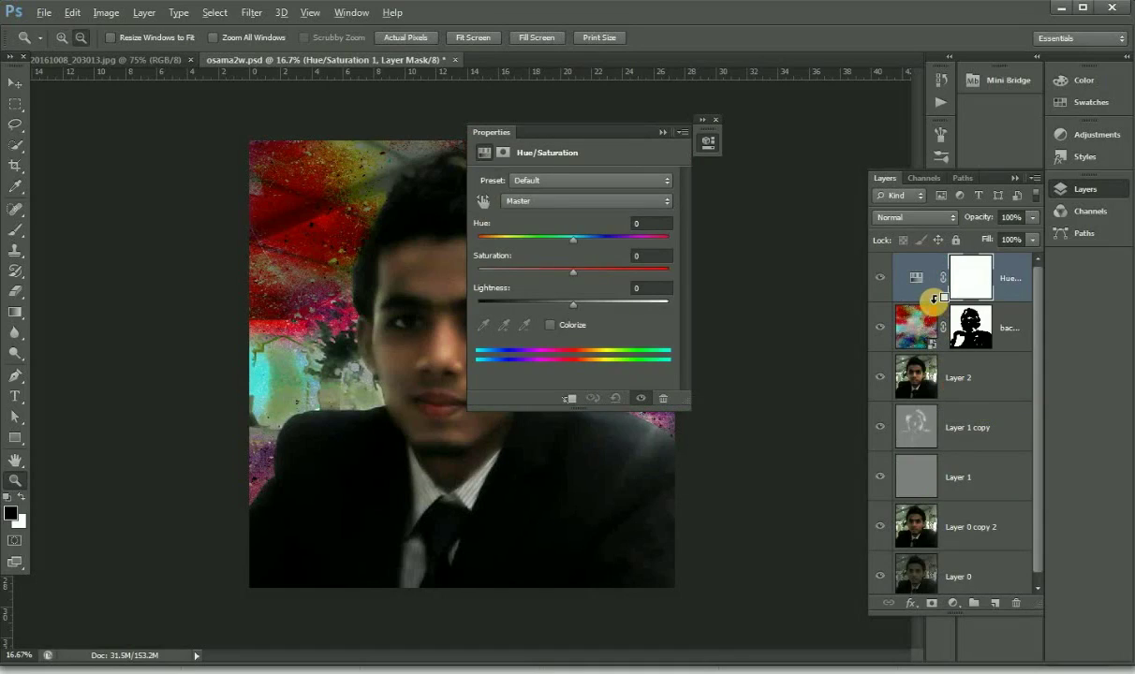
left_click(933, 299, "alt")
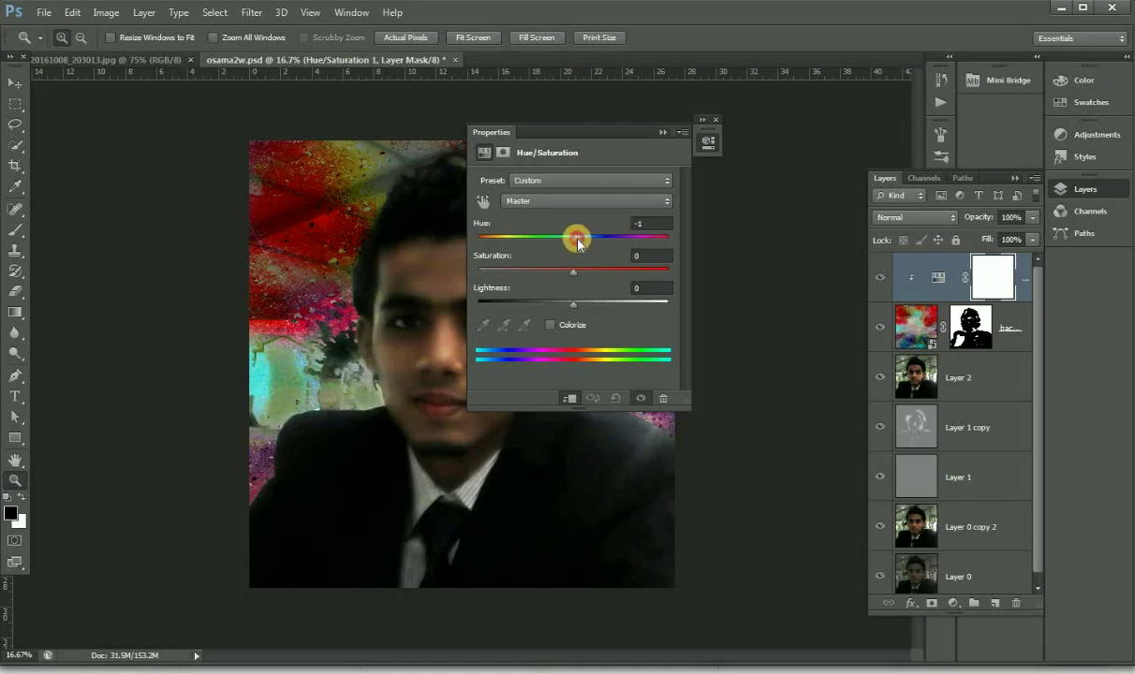
left_click_drag(578, 242, 589, 244)
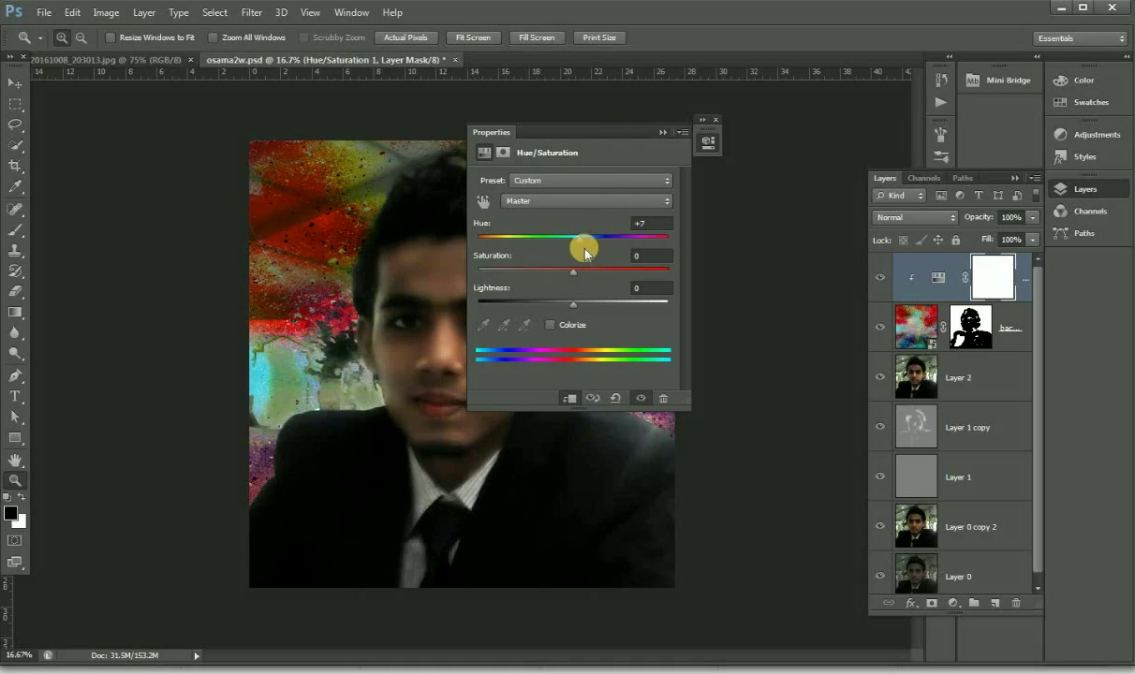
mouse_move(579, 243)
left_mouse_down()
mouse_move(589, 242)
mouse_move(507, 244)
mouse_move(534, 238)
left_mouse_up()
mouse_move(572, 272)
left_mouse_down()
mouse_move(603, 267)
mouse_move(572, 272)
mouse_move(605, 274)
mouse_move(606, 297)
mouse_move(543, 299)
mouse_move(558, 302)
left_mouse_up()
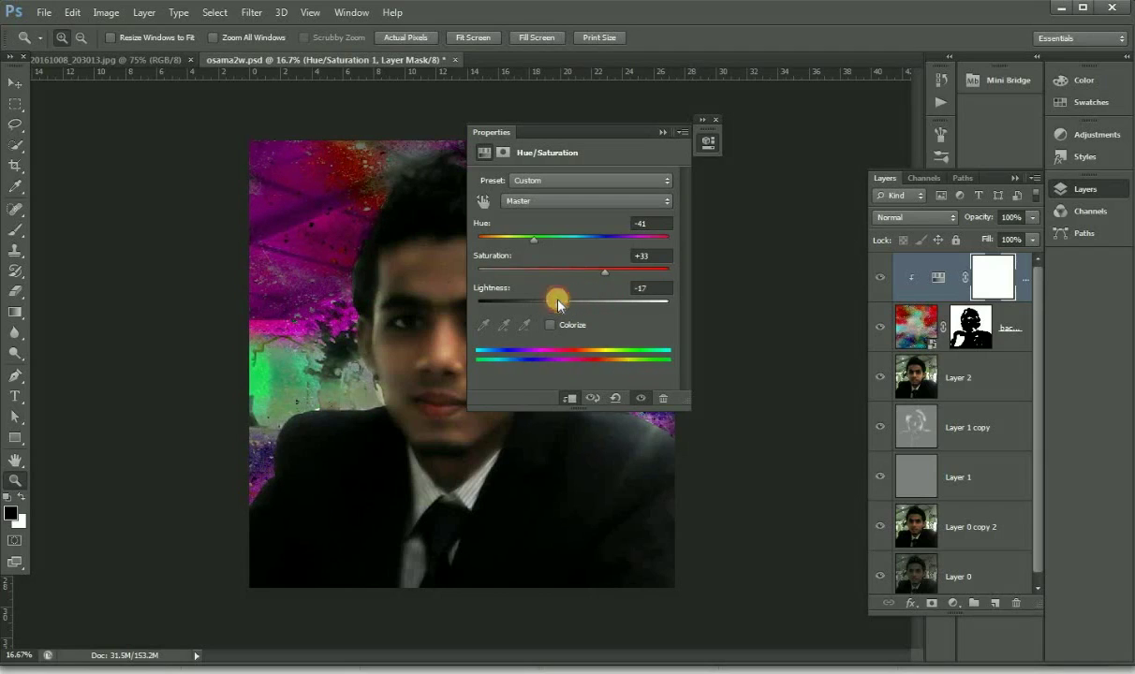
left_click(662, 132)
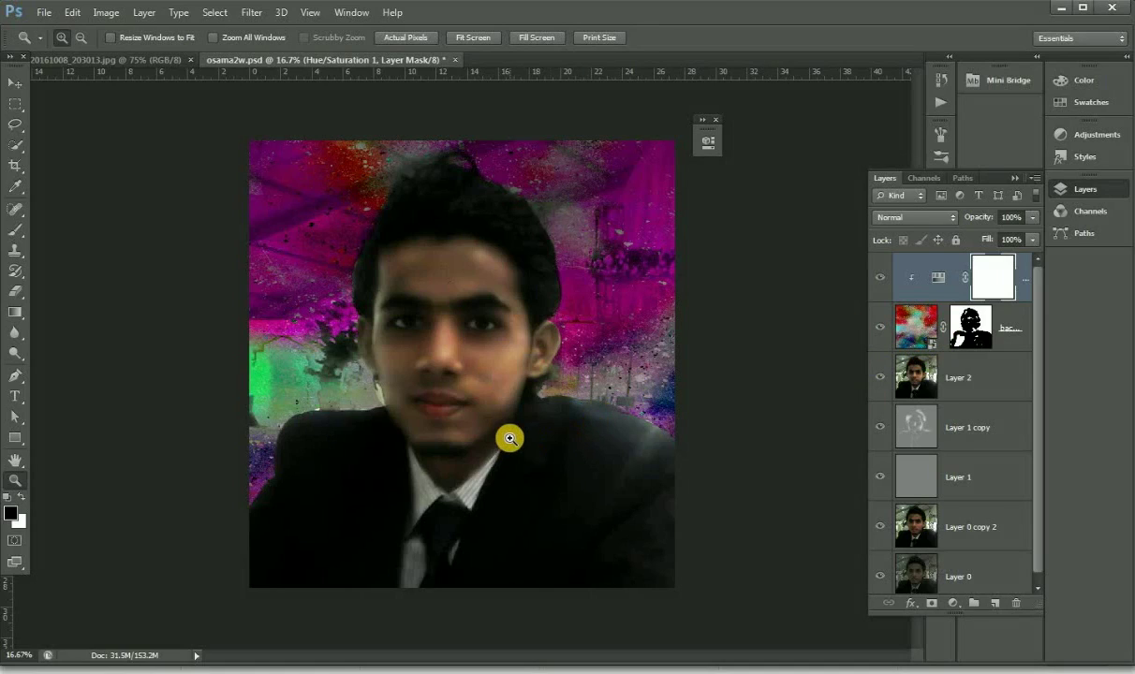
Brush the splatter mask by the right ear and left face edge, then reselect Hue/Saturation.
left_click(971, 328)
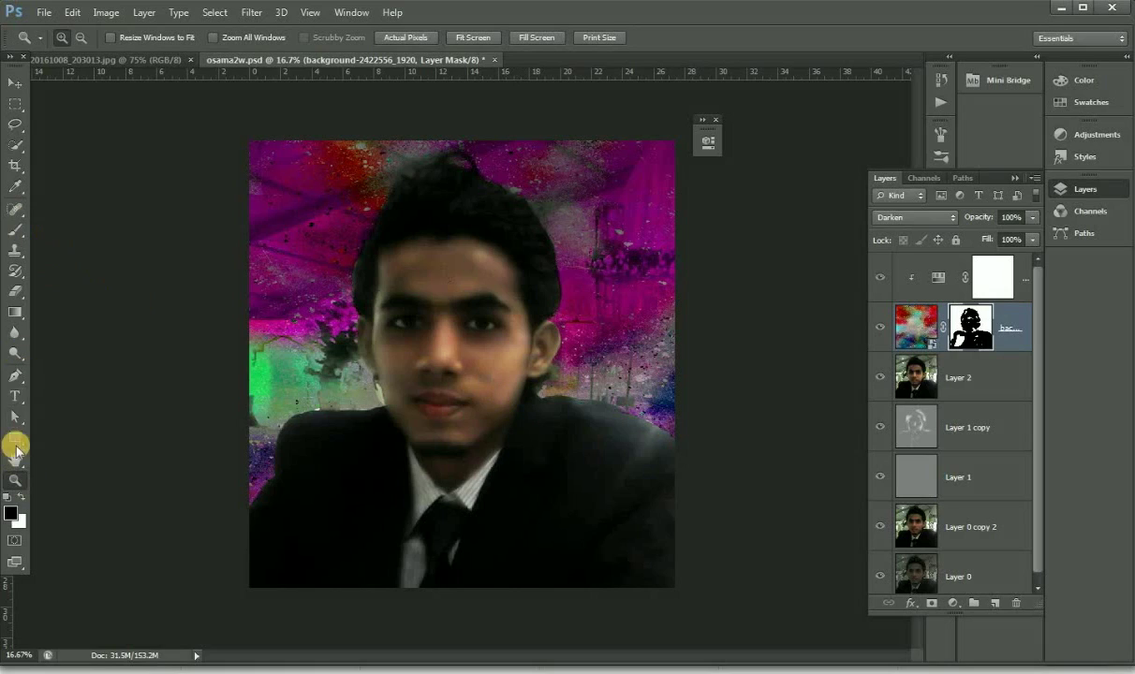
left_click(14, 229)
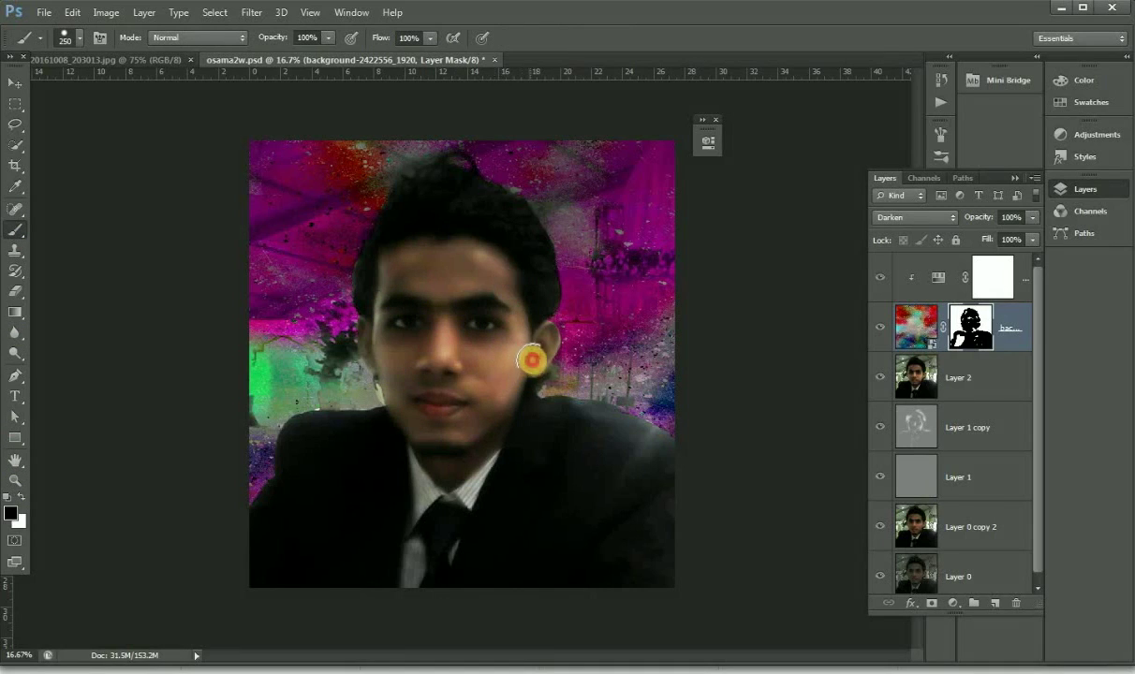
mouse_move(531, 353)
left_mouse_down()
mouse_move(536, 366)
mouse_move(512, 401)
left_mouse_up()
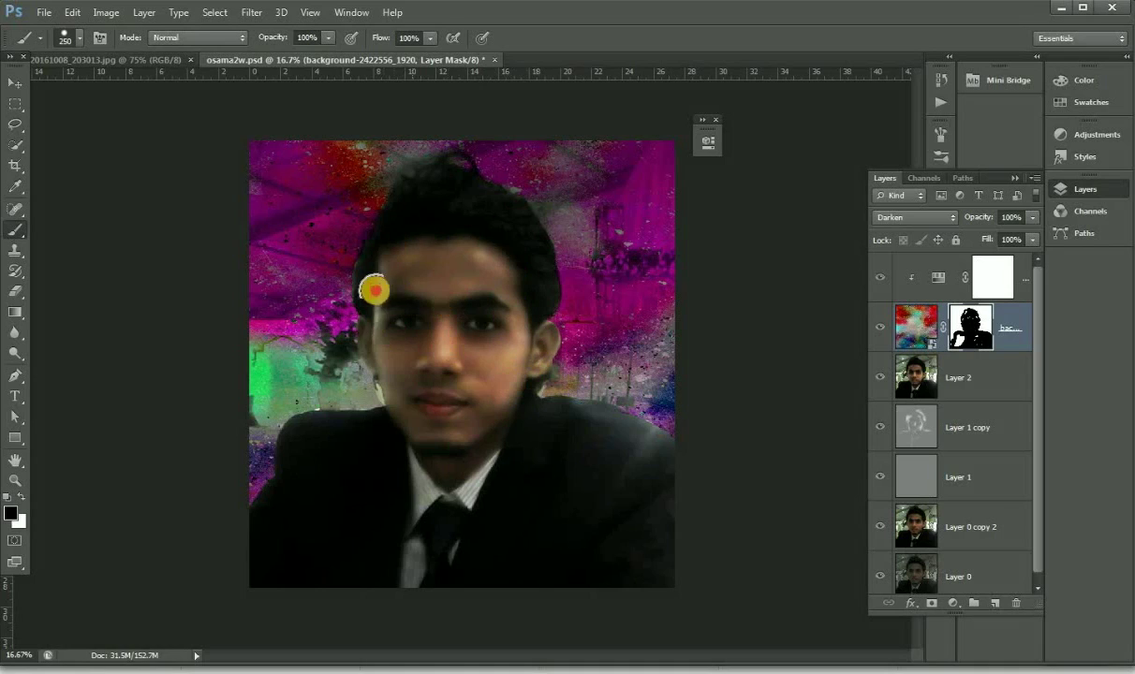
left_click_drag(381, 296, 419, 433)
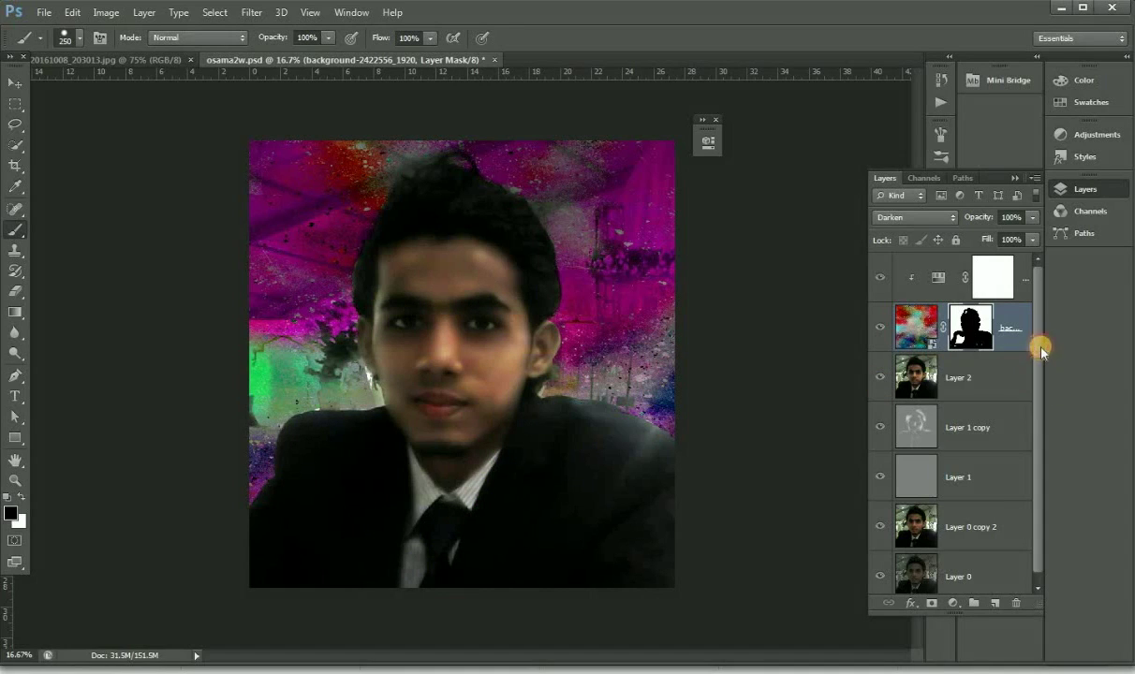
left_click(993, 275)
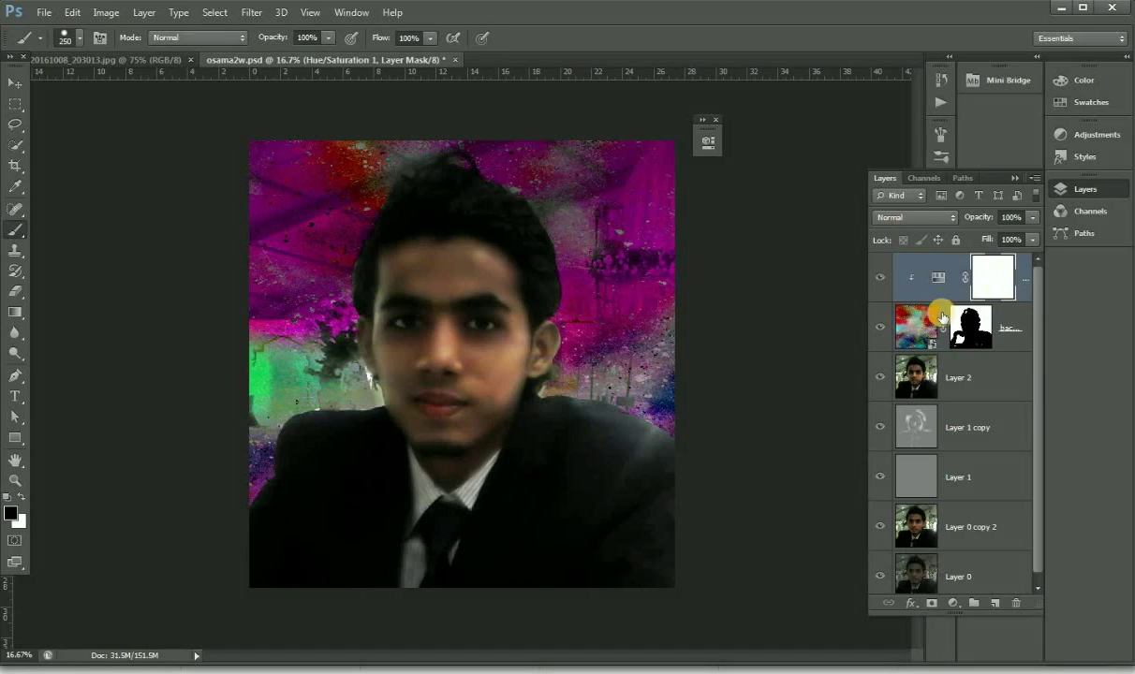
left_click(895, 301, "alt")
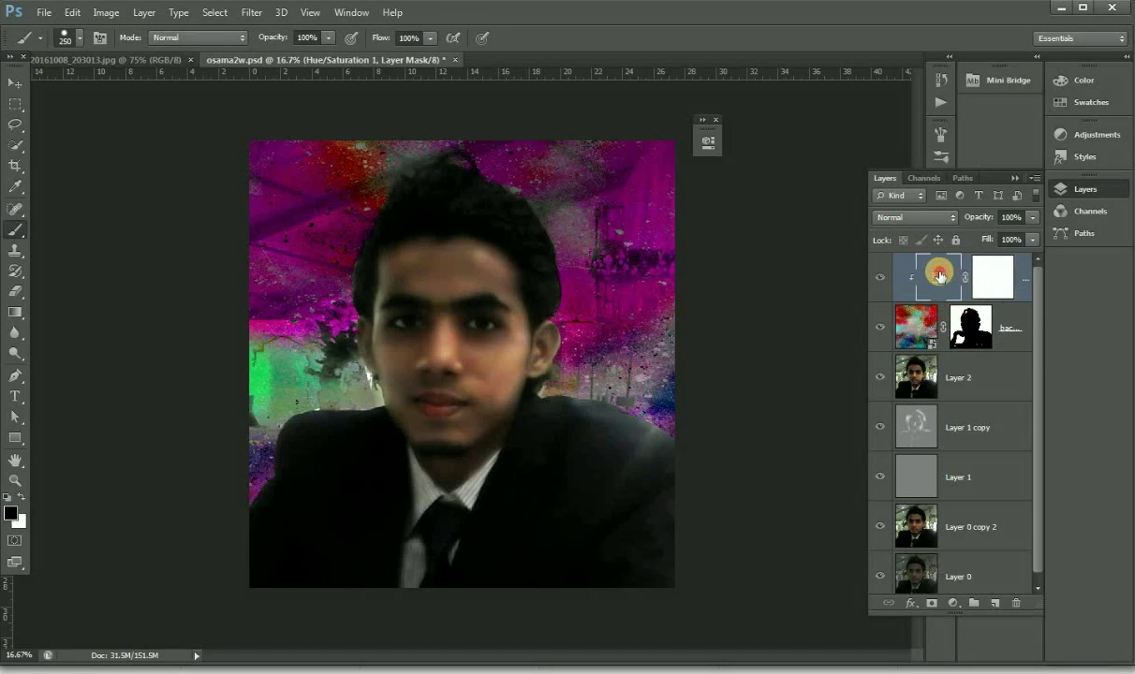
Reopen the Hue/Saturation adjustment and change it to Hue +99 and Lightness -52.
double_click(940, 274)
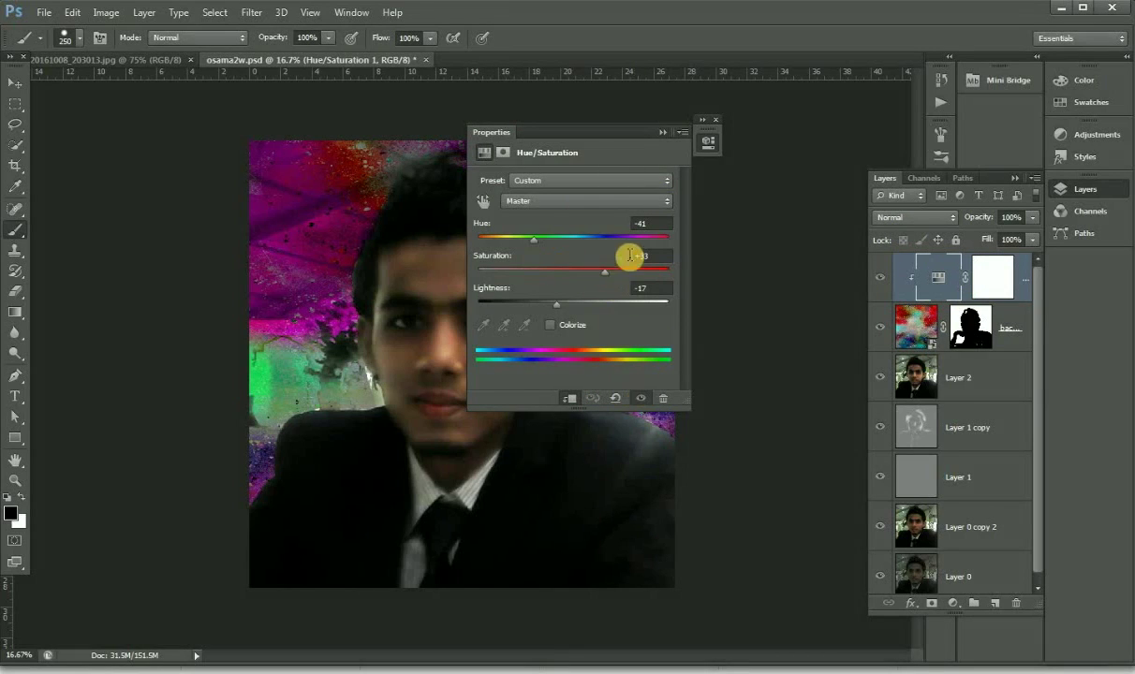
left_click(504, 152)
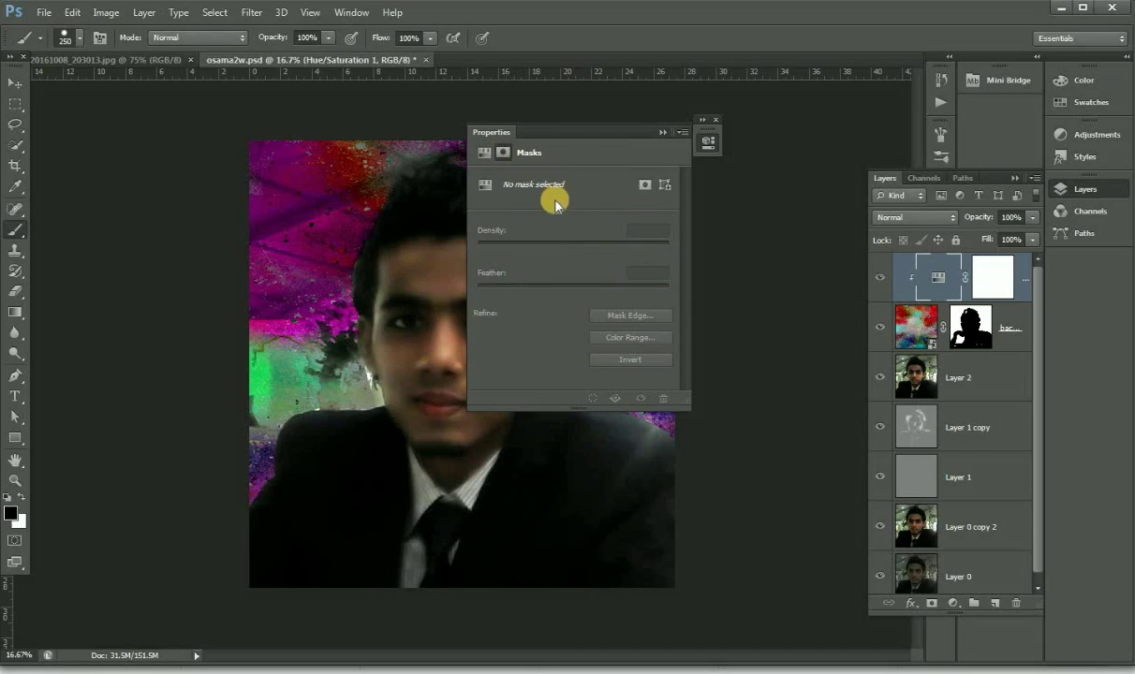
left_click(485, 152)
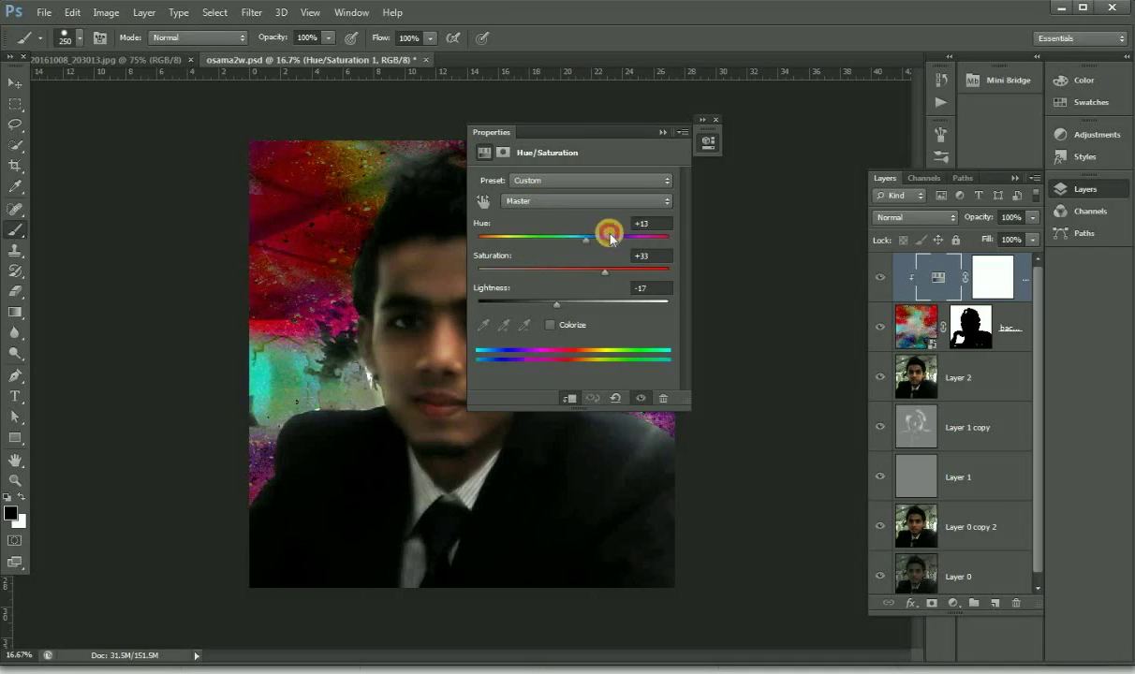
left_click_drag(533, 239, 706, 247)
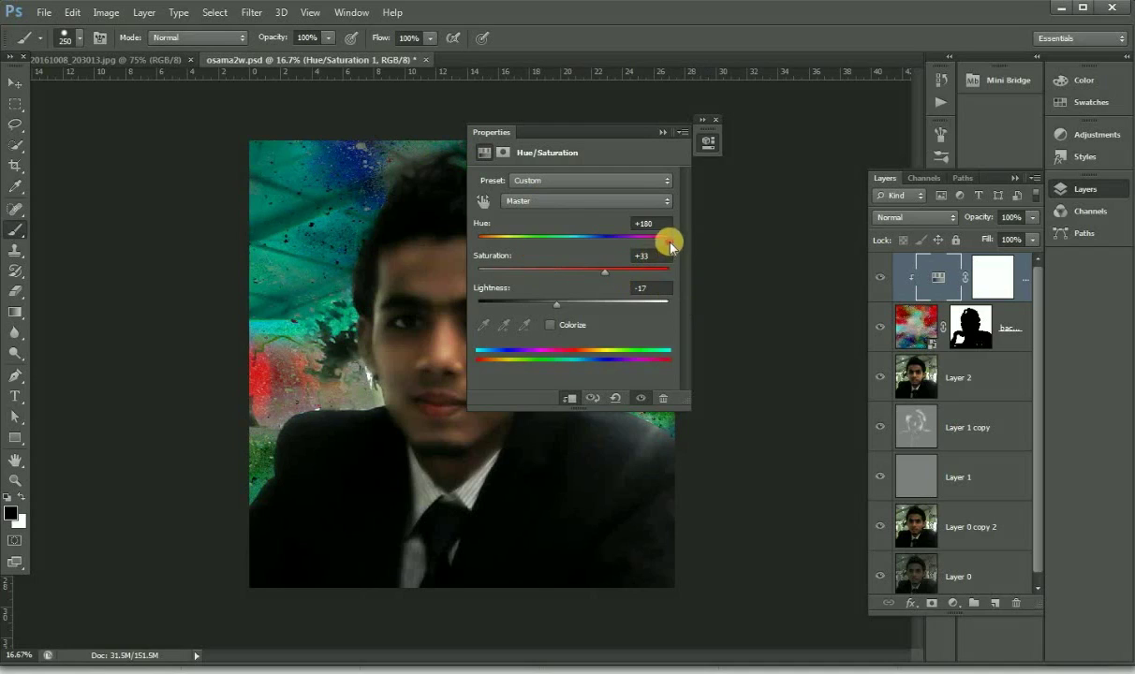
left_click_drag(670, 244, 636, 240)
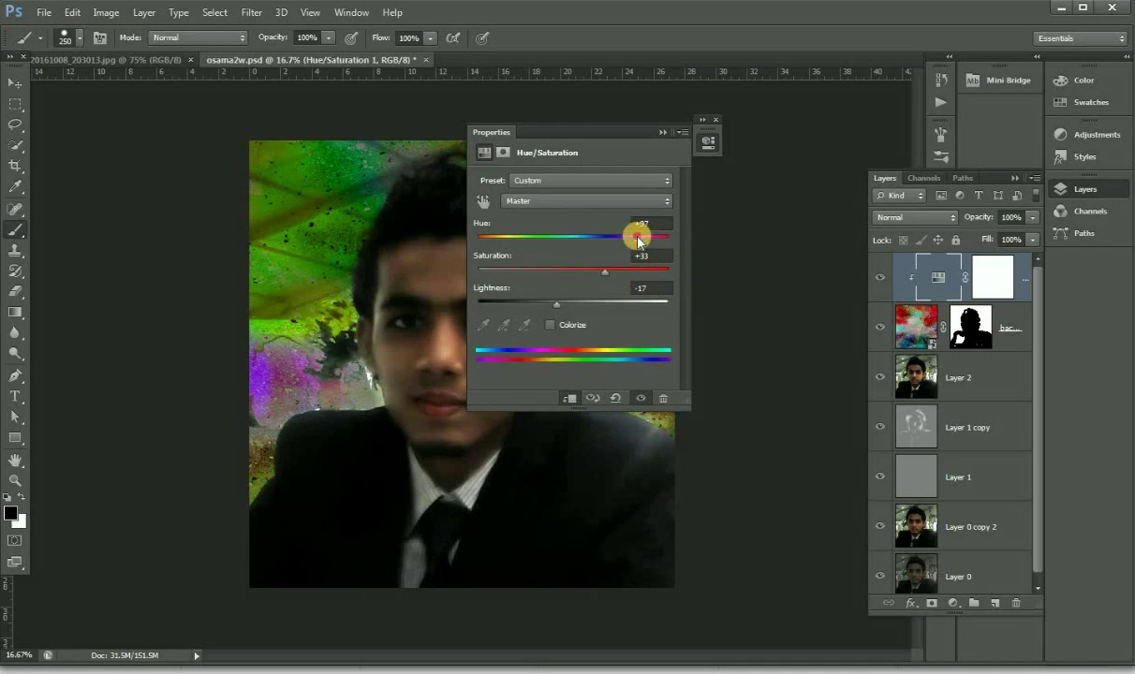
left_click_drag(557, 305, 517, 308)
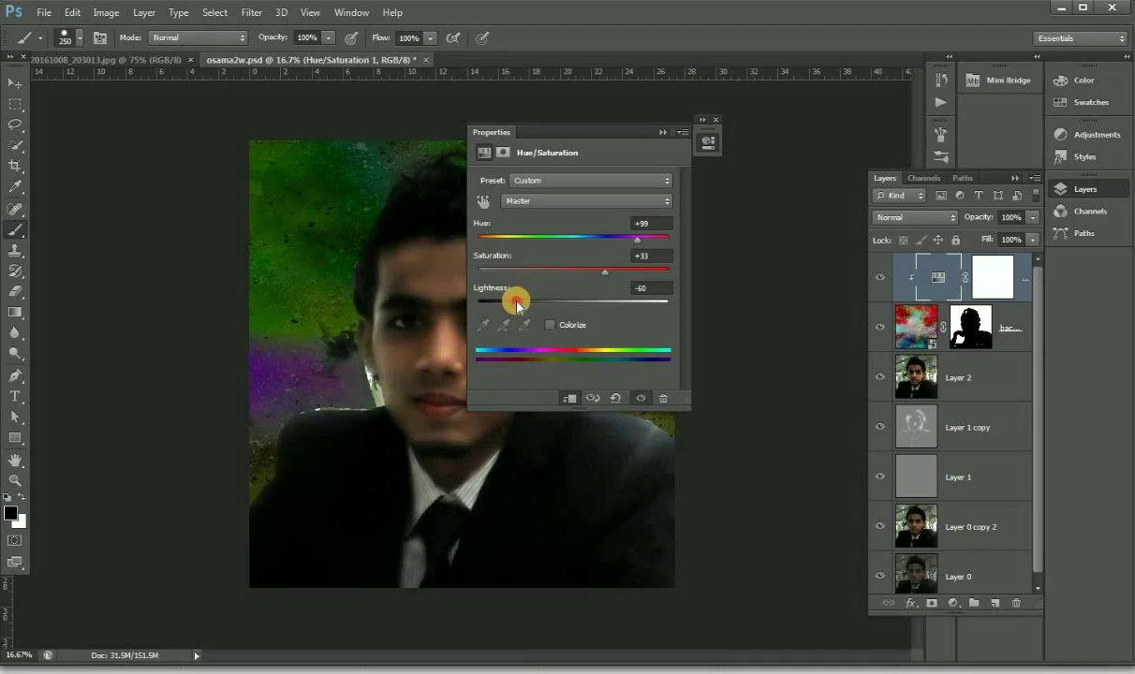
left_click_drag(523, 300, 524, 303)
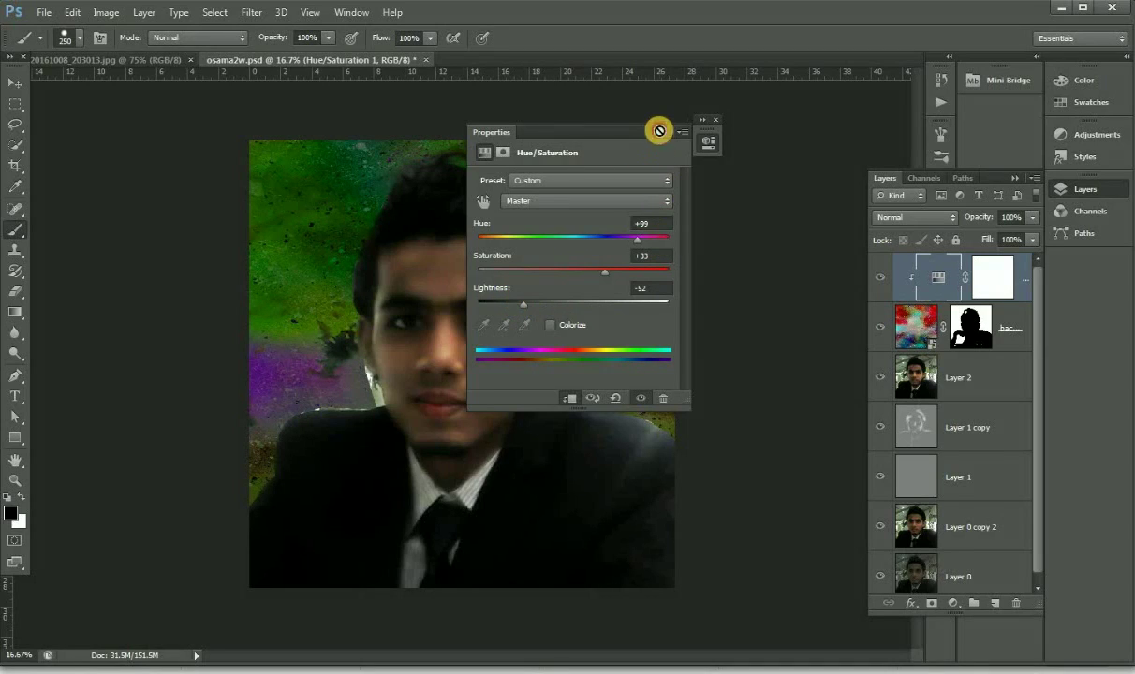
left_click(660, 131)
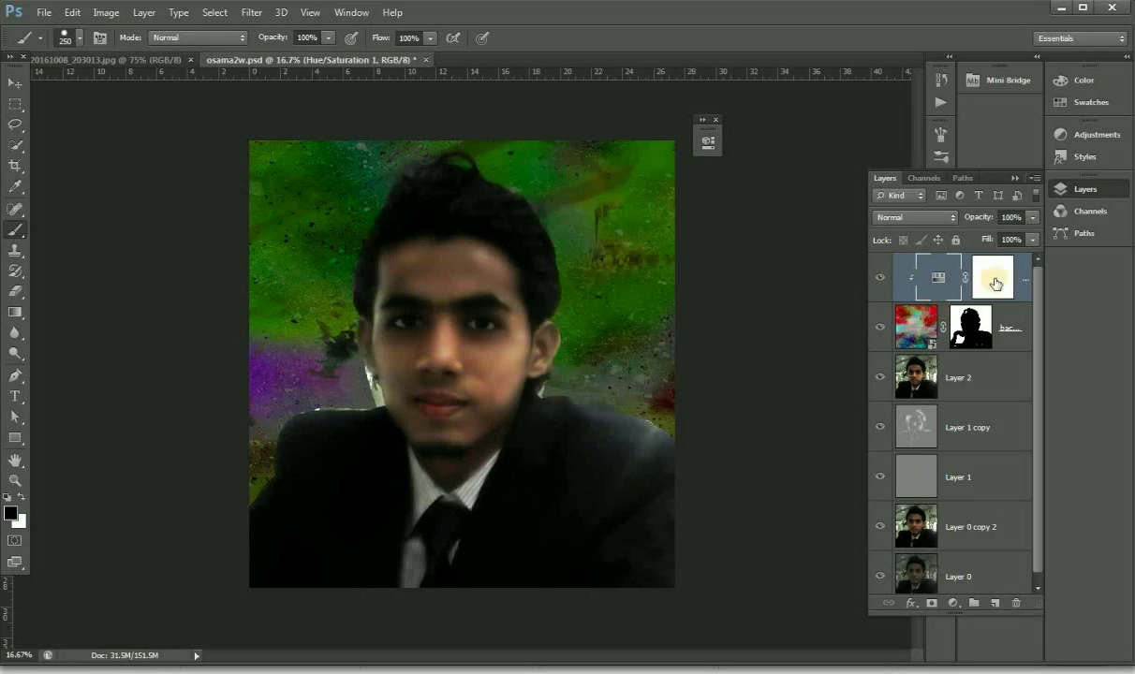
Paint white on the splatter mask around the right ear, left cheek and neck with a smaller brush.
left_click(972, 324)
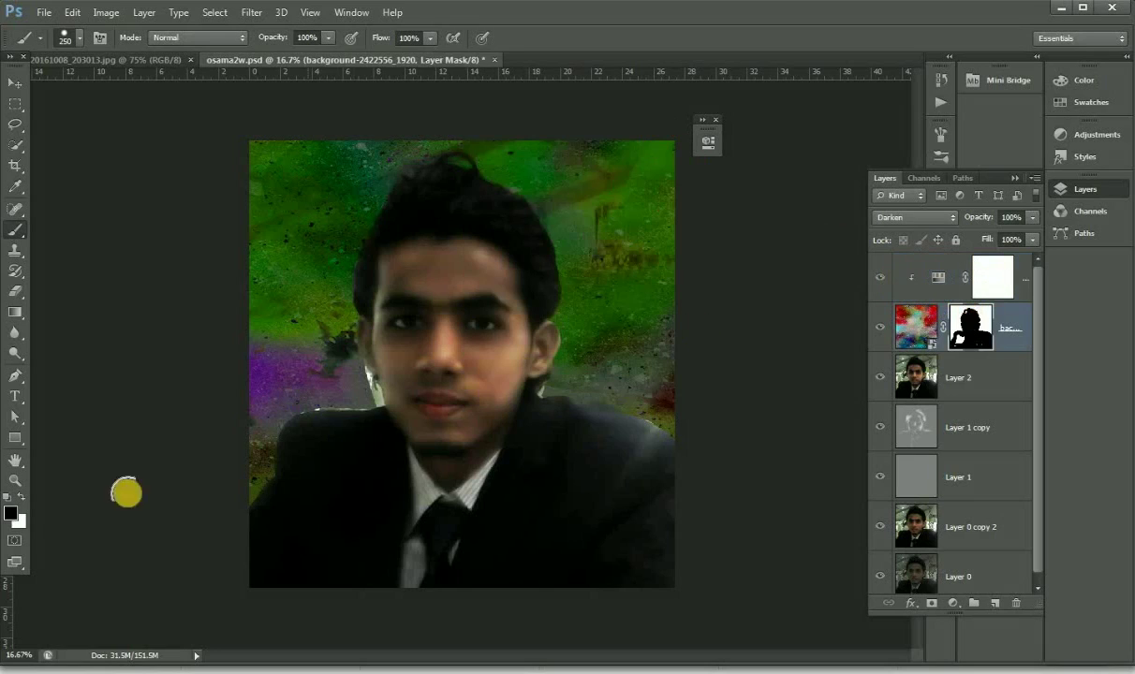
left_click(19, 498)
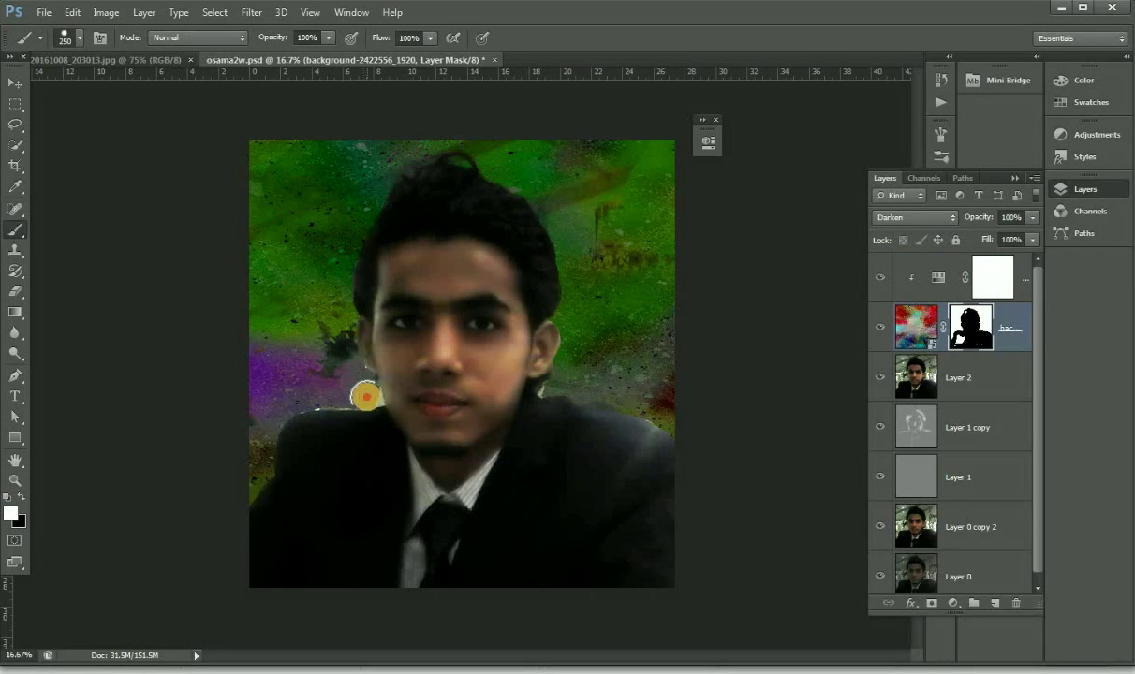
mouse_move(361, 396)
left_mouse_down()
mouse_move(324, 395)
mouse_move(256, 420)
mouse_move(344, 386)
left_mouse_up()
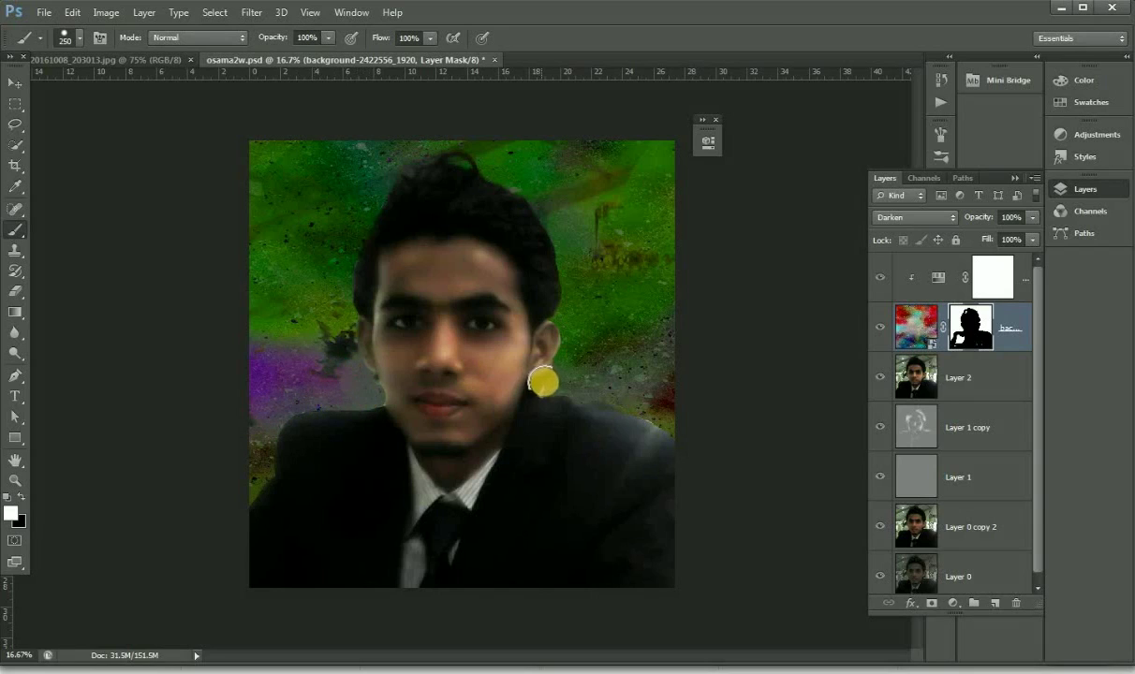
key("bracketleft")
key("bracketleft")
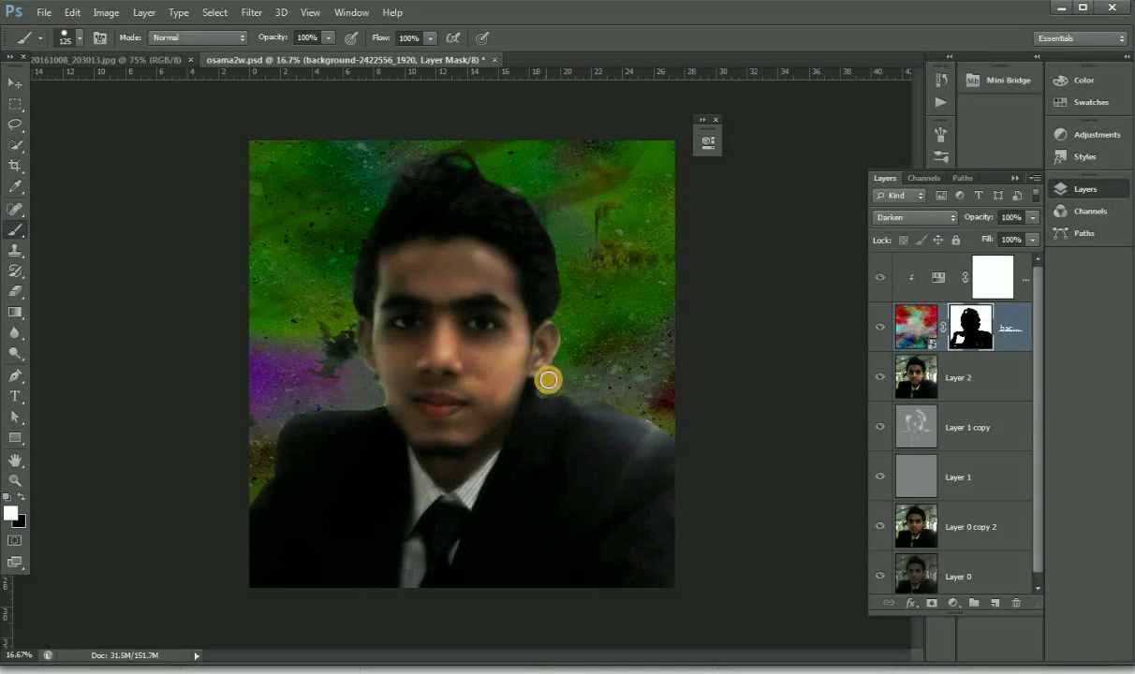
mouse_move(548, 380)
left_mouse_down()
mouse_move(568, 371)
mouse_move(625, 391)
mouse_move(646, 417)
left_mouse_up()
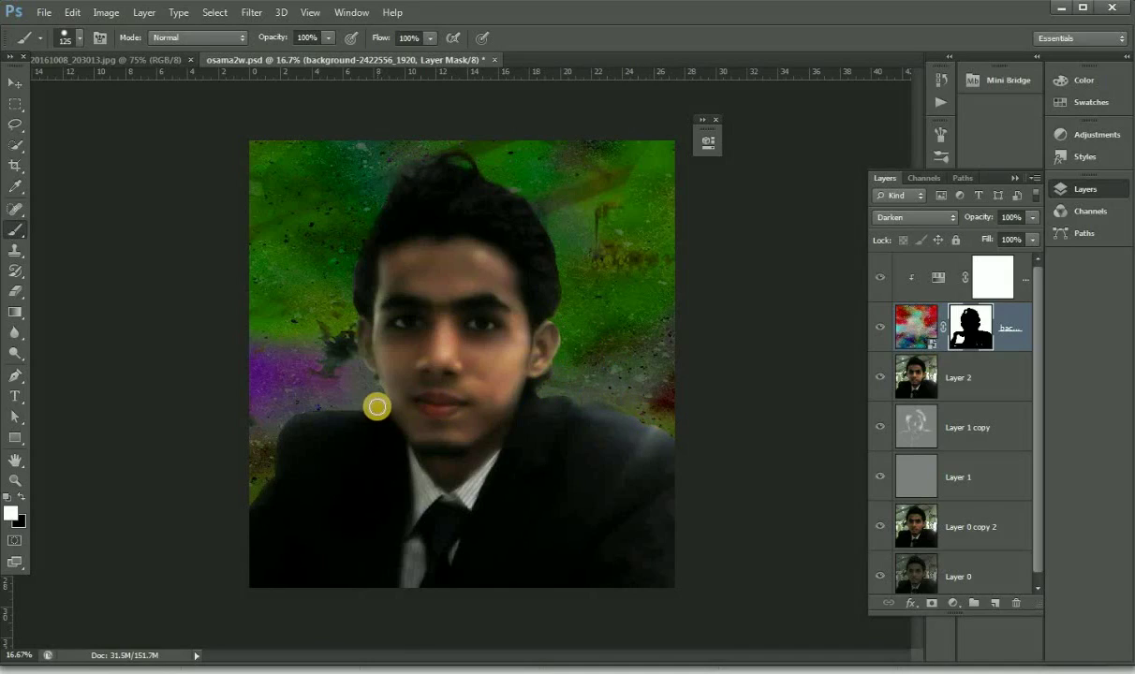
mouse_move(377, 402)
left_mouse_down()
mouse_move(342, 398)
mouse_move(373, 391)
mouse_move(349, 383)
mouse_move(306, 401)
left_mouse_up()
left_click(15, 479)
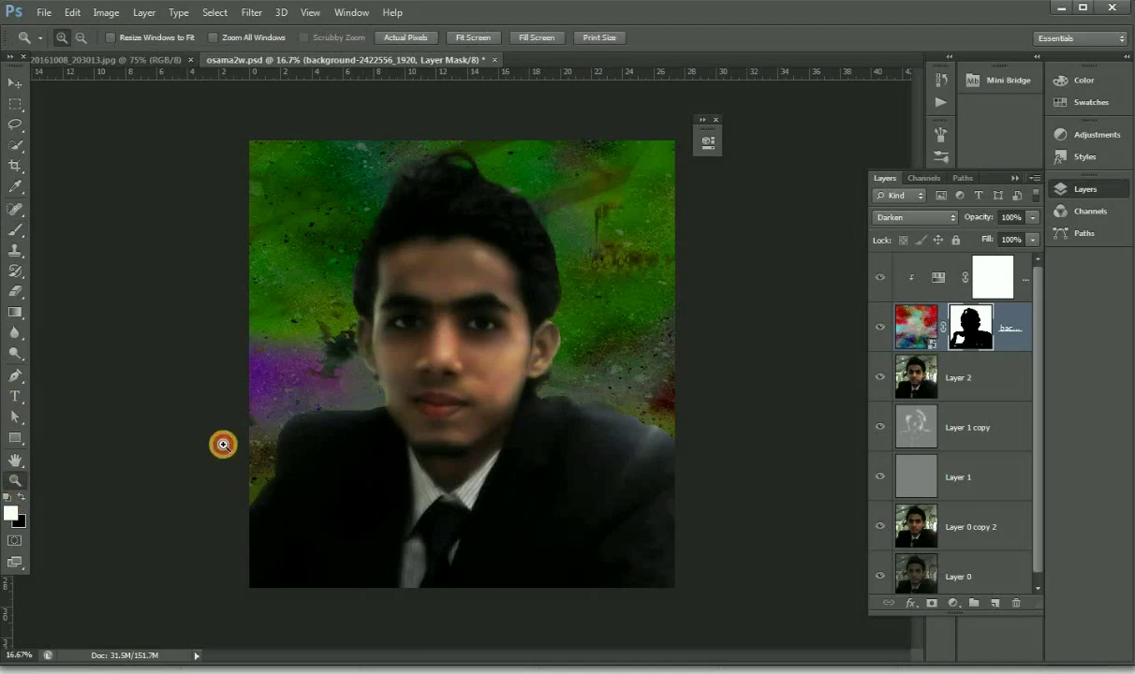
Zoom in on the face and paint black on the mask along the left face edge.
left_click(393, 389)
left_click(386, 401)
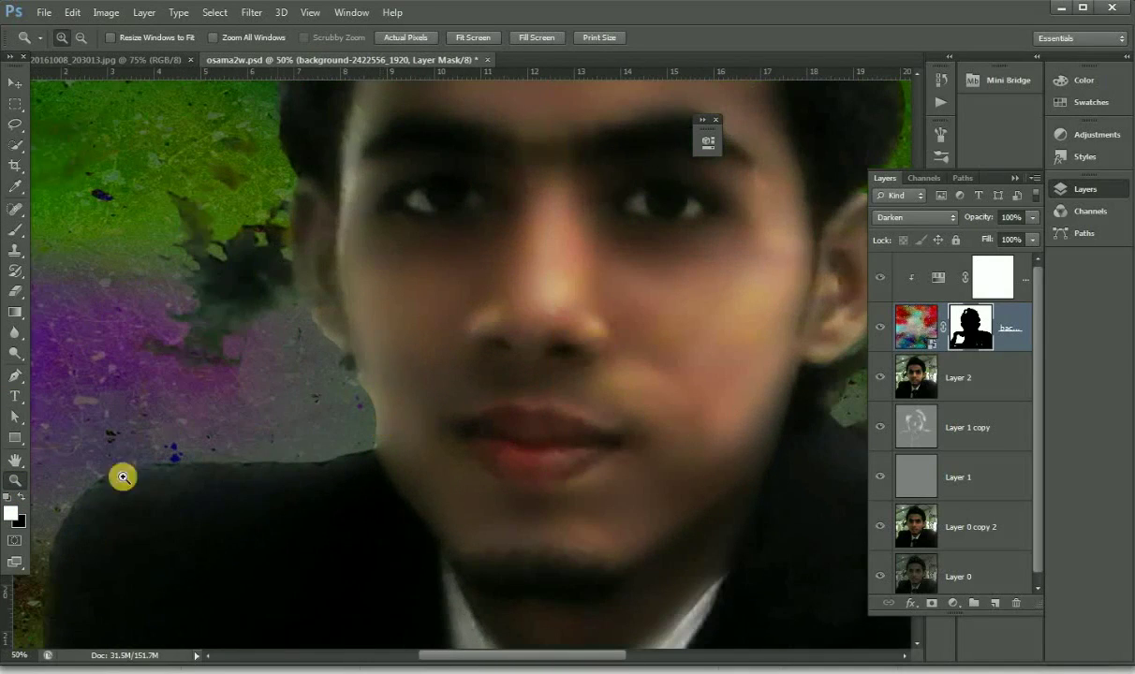
left_click(23, 497)
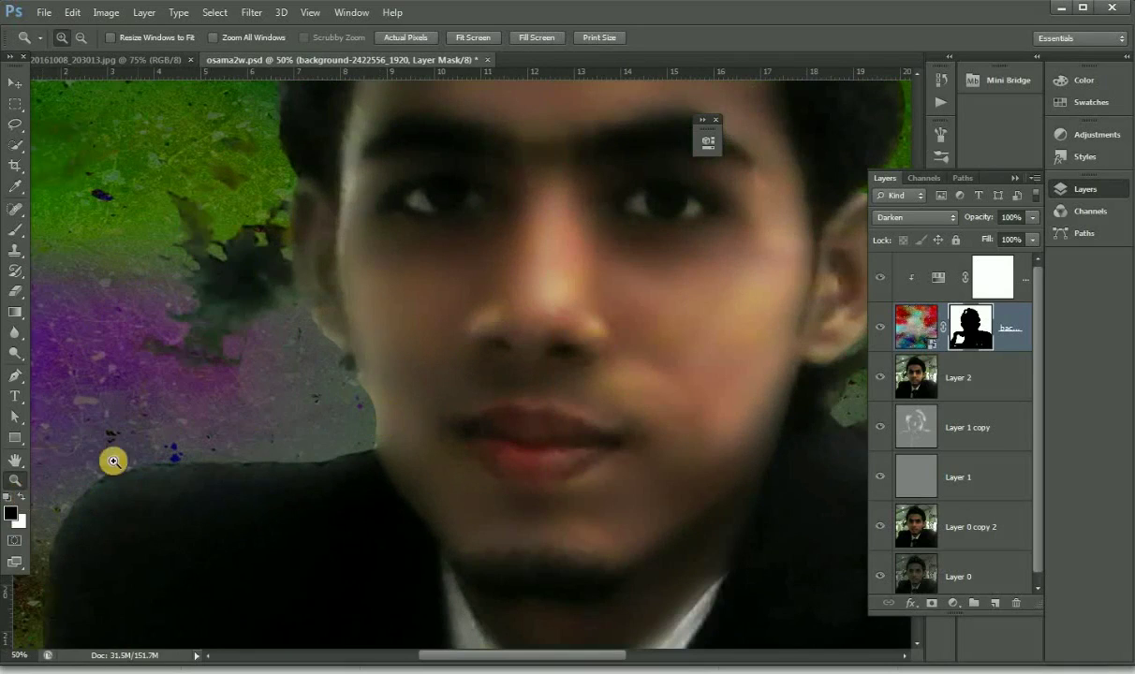
left_click(16, 228)
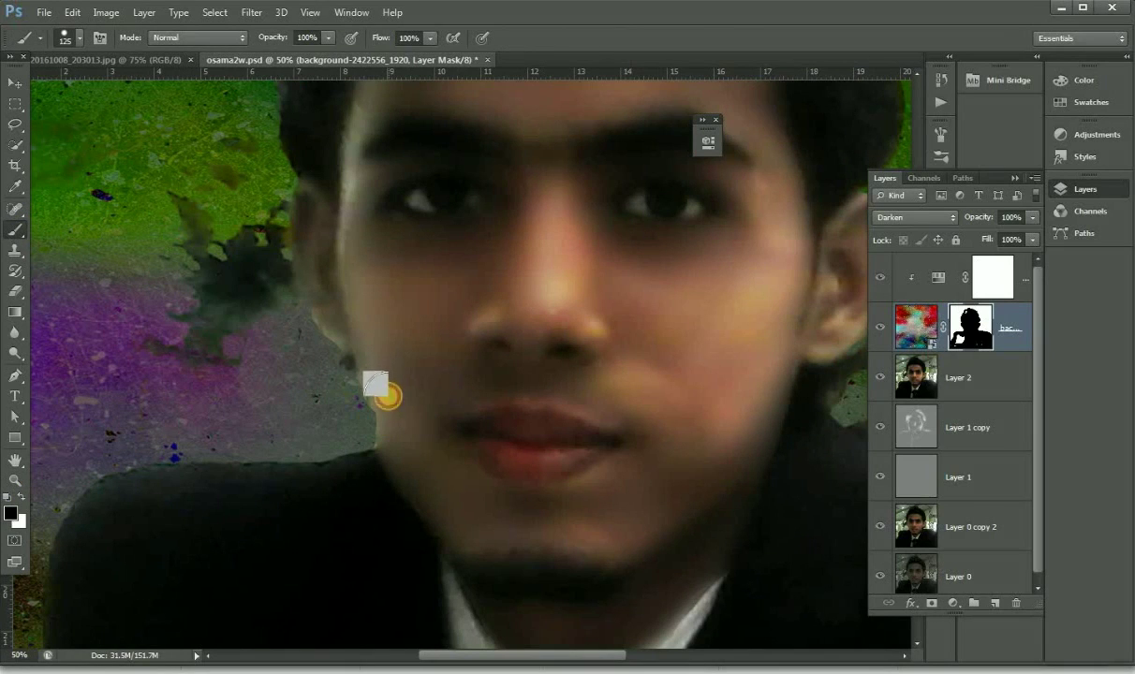
mouse_move(376, 384)
left_mouse_down()
mouse_move(377, 395)
mouse_move(373, 371)
mouse_move(395, 423)
mouse_move(380, 373)
left_mouse_up()
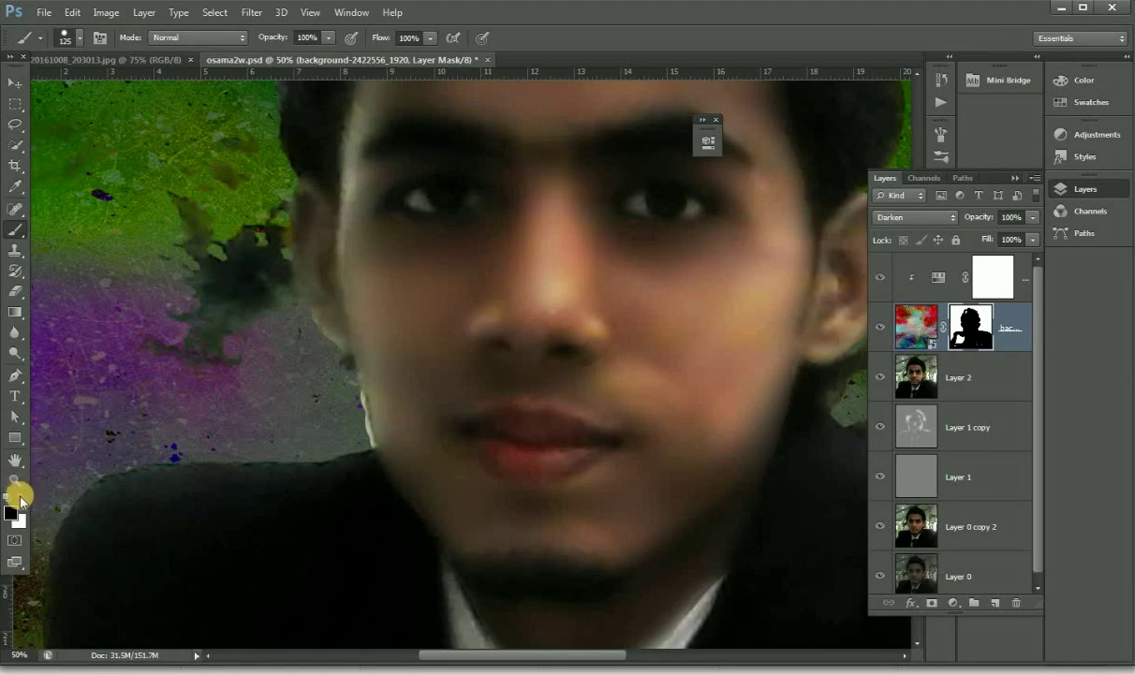
With white and a new brush tip, paint the mask beside the left cheek and neck, then zoom out.
left_click(20, 497)
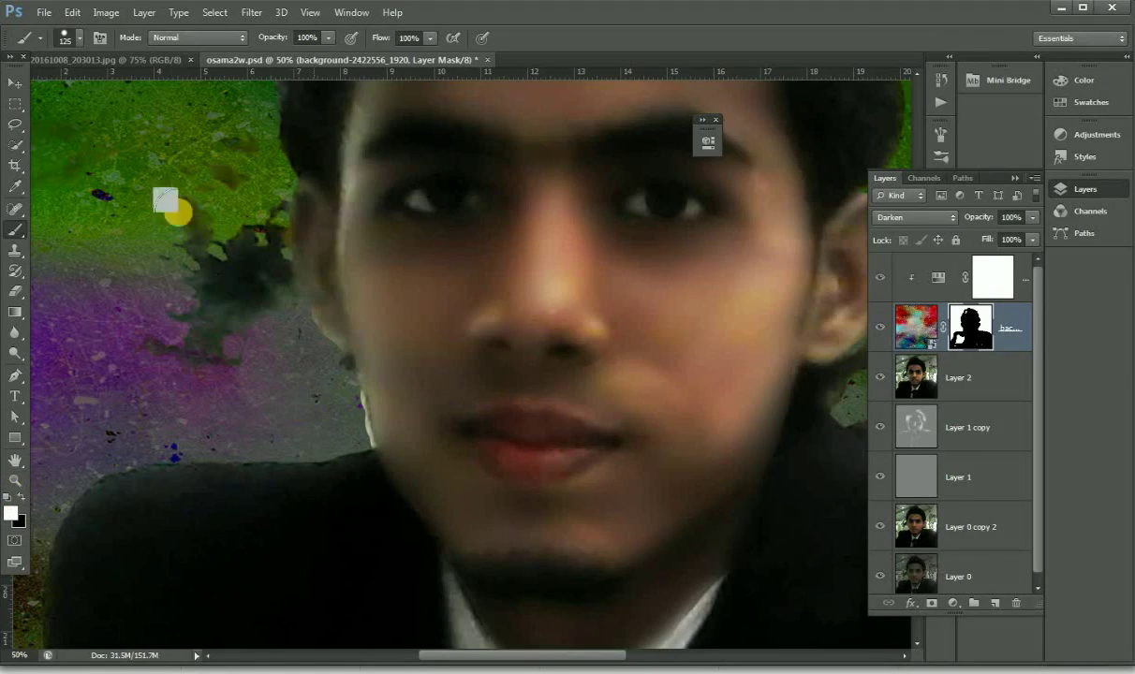
left_click(79, 38)
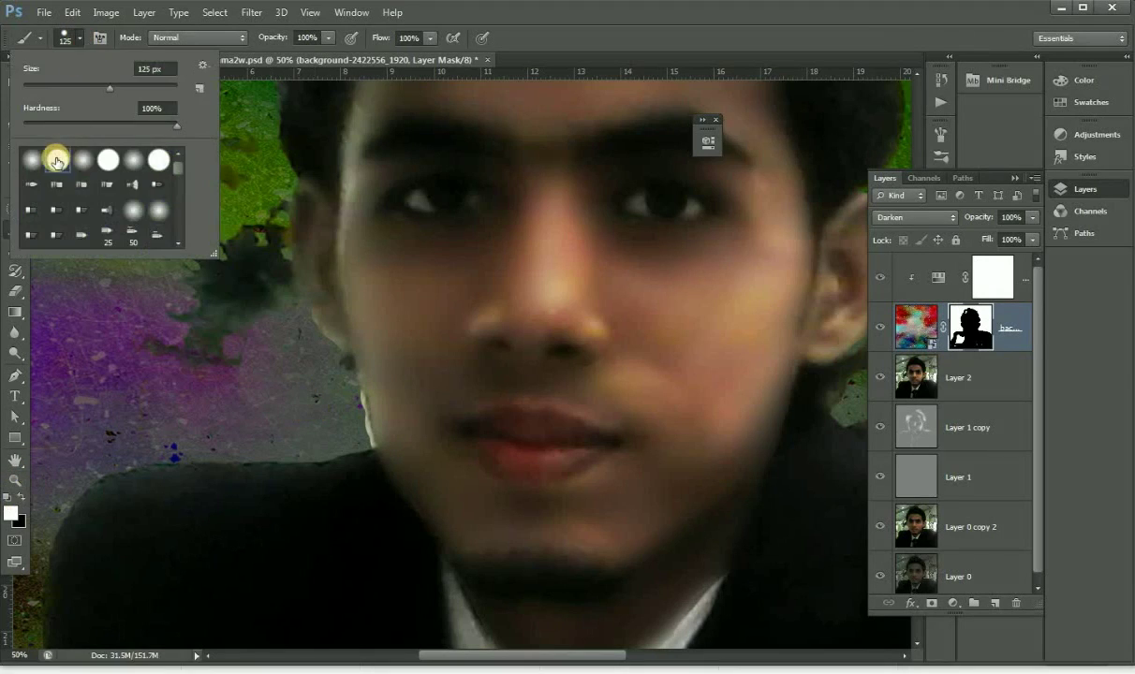
double_click(56, 160)
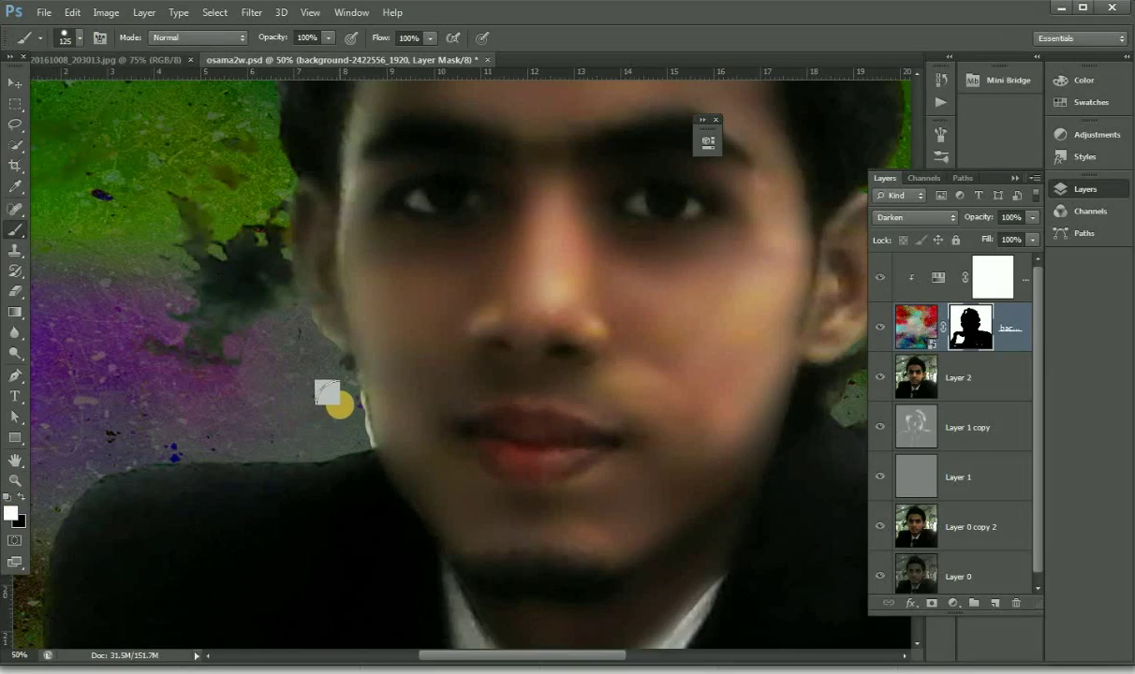
mouse_move(339, 405)
left_mouse_down()
mouse_move(341, 424)
mouse_move(339, 405)
mouse_move(327, 415)
left_mouse_up()
key("bracketleft")
key("bracketleft")
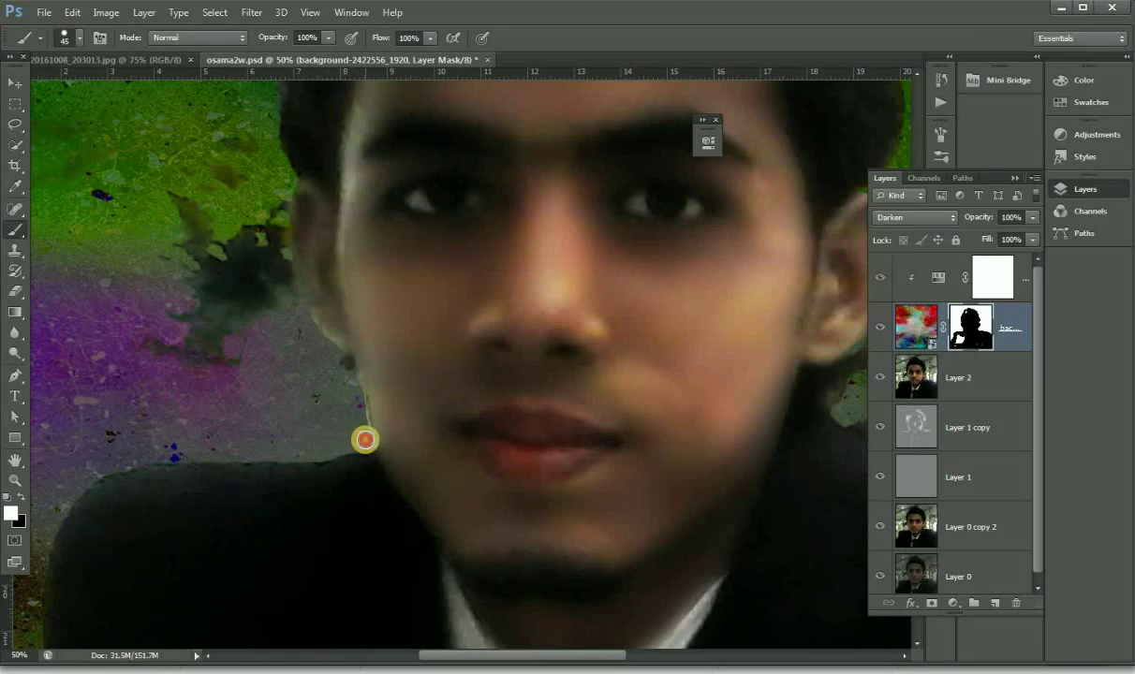
left_click_drag(361, 430, 284, 405)
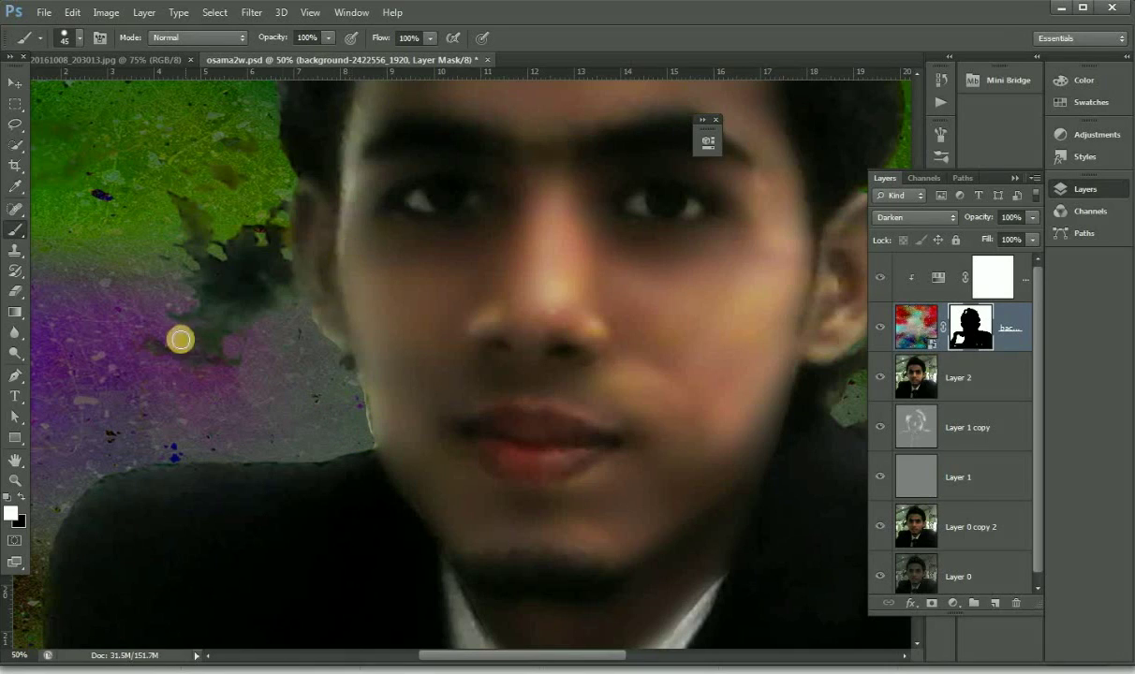
left_click(15, 478)
left_click(386, 309, "alt")
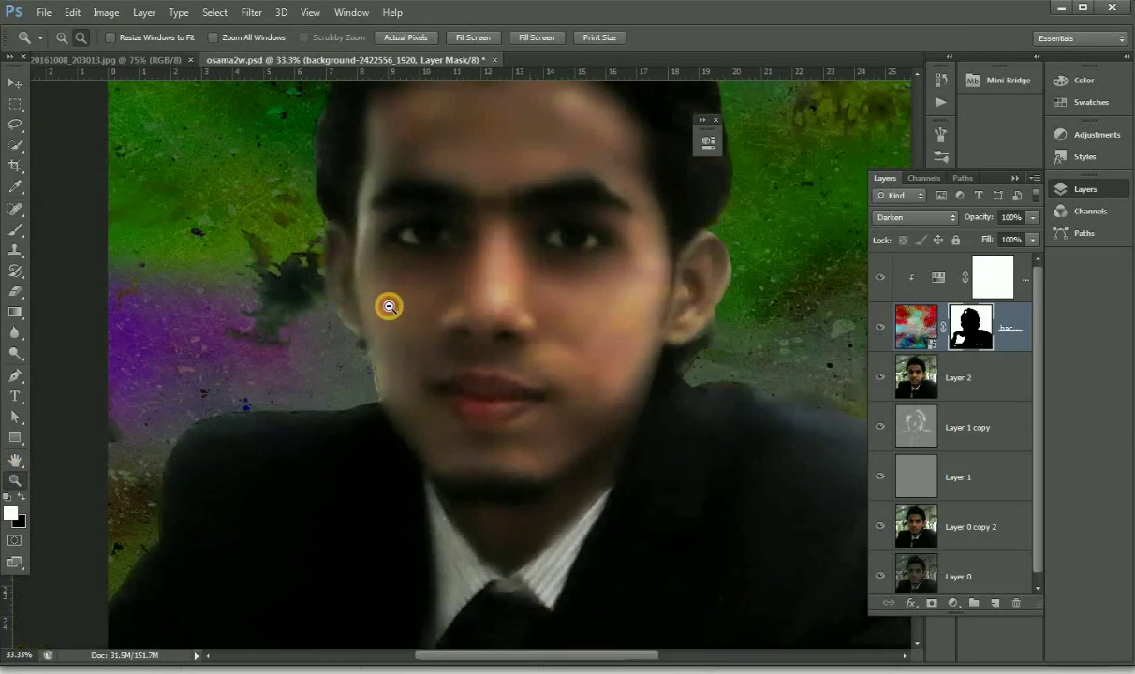
Zoom out to the whole portrait and select the Hue/Saturation 1 adjustment layer.
left_click(390, 306, "alt")
scroll(390, 306, "up", 2)
scroll(389, 305, "up", 2)
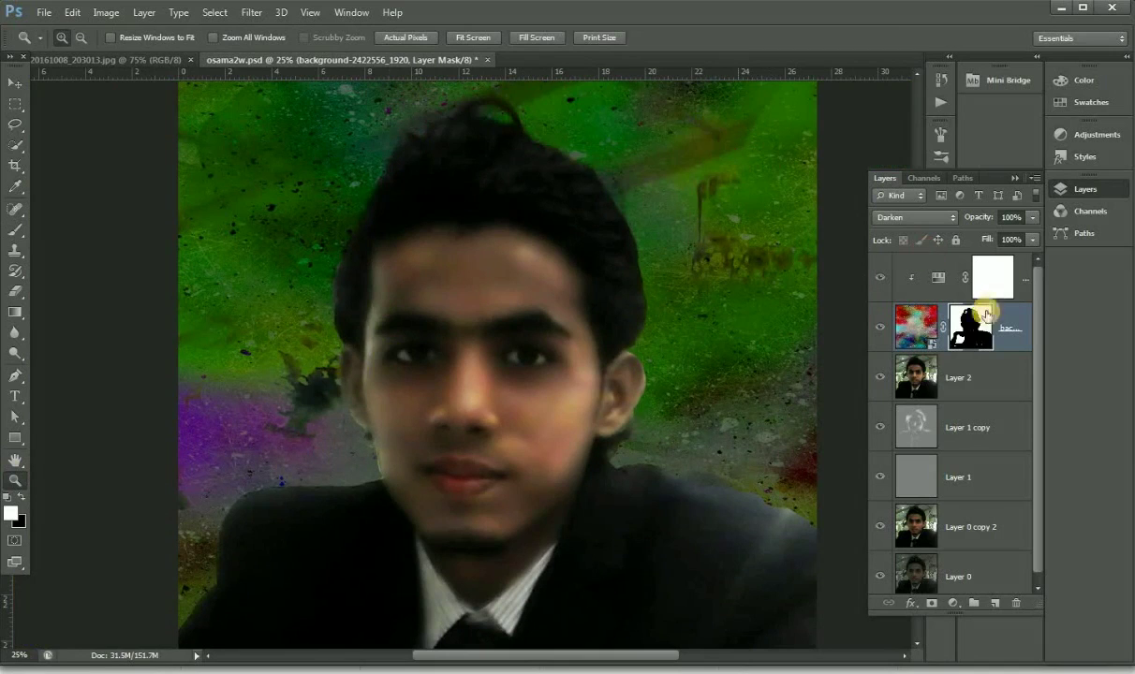
left_click(992, 275)
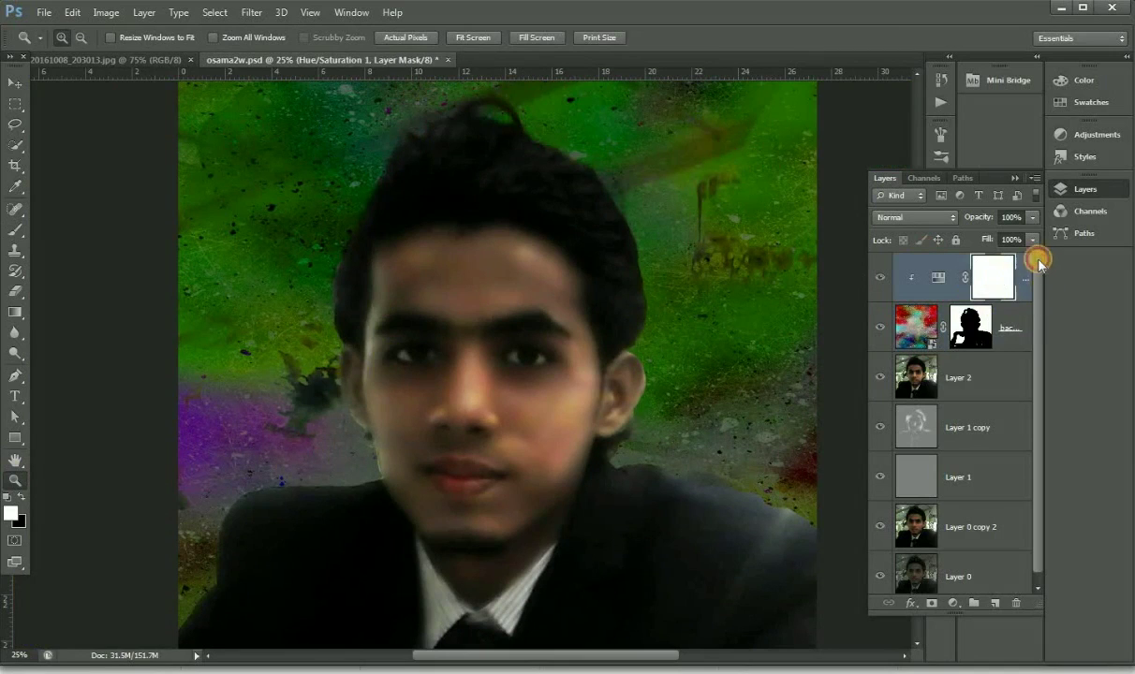
Add a bright blue #0ba8fa Solid Color fill layer at the top of the stack.
left_click(955, 604)
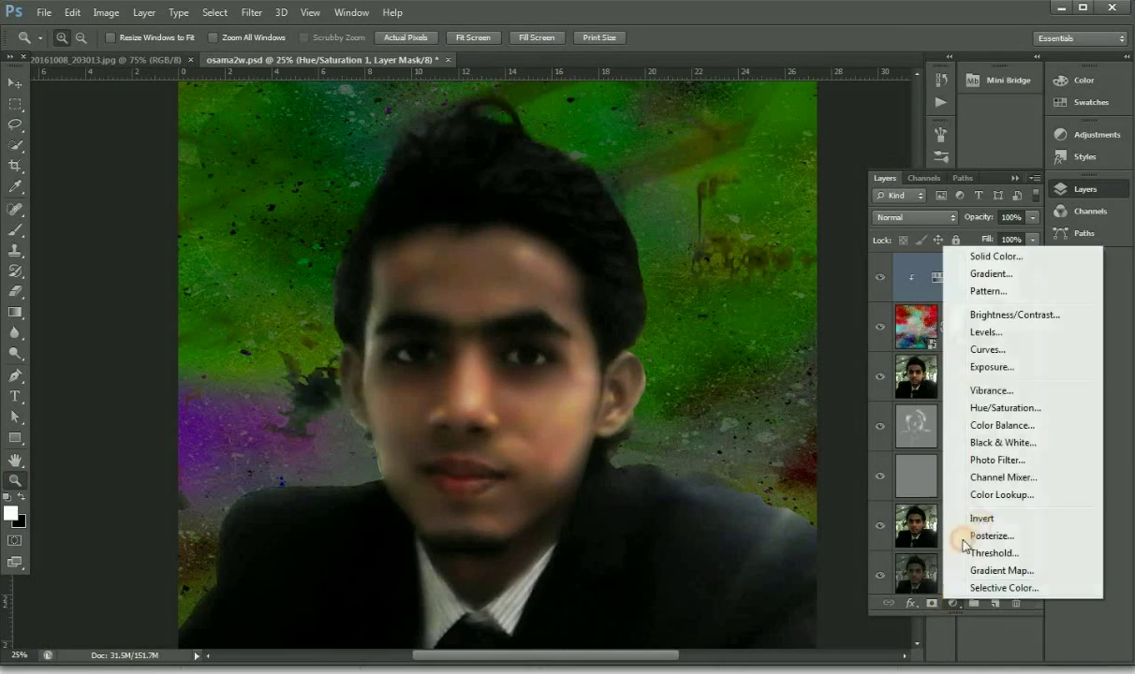
left_click(985, 254)
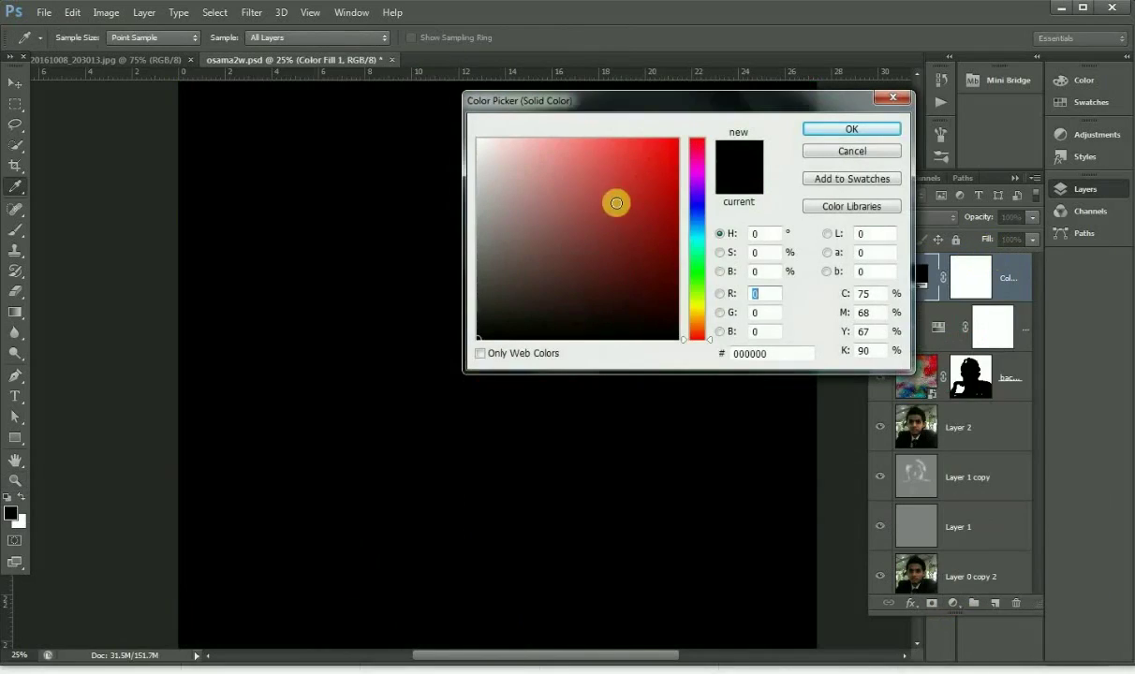
left_click(698, 229)
left_click(670, 143)
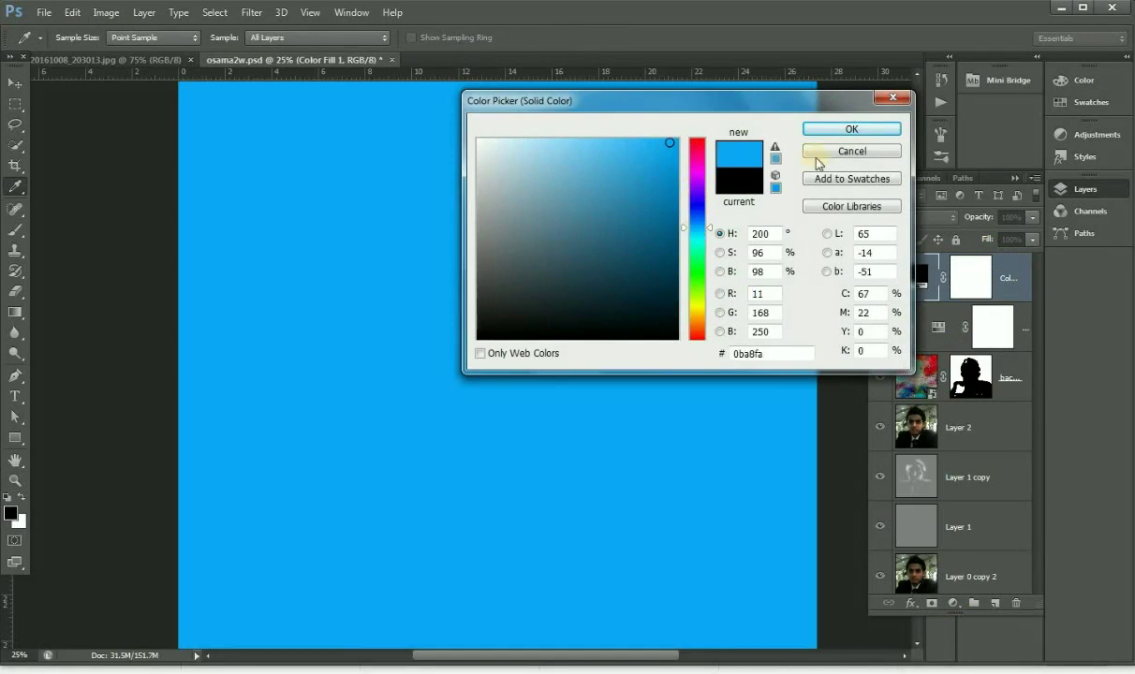
left_click(842, 131)
key("z")
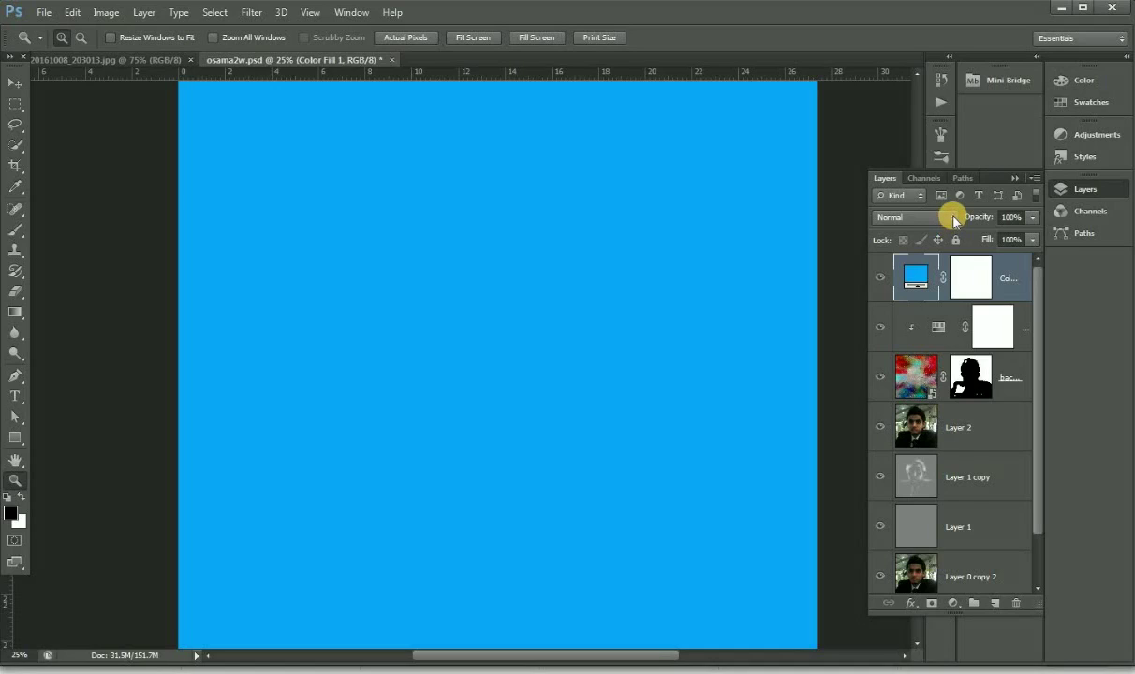
Set the blue Color Fill 1 blend mode to Subtract and duplicate the layer.
left_click(954, 220)
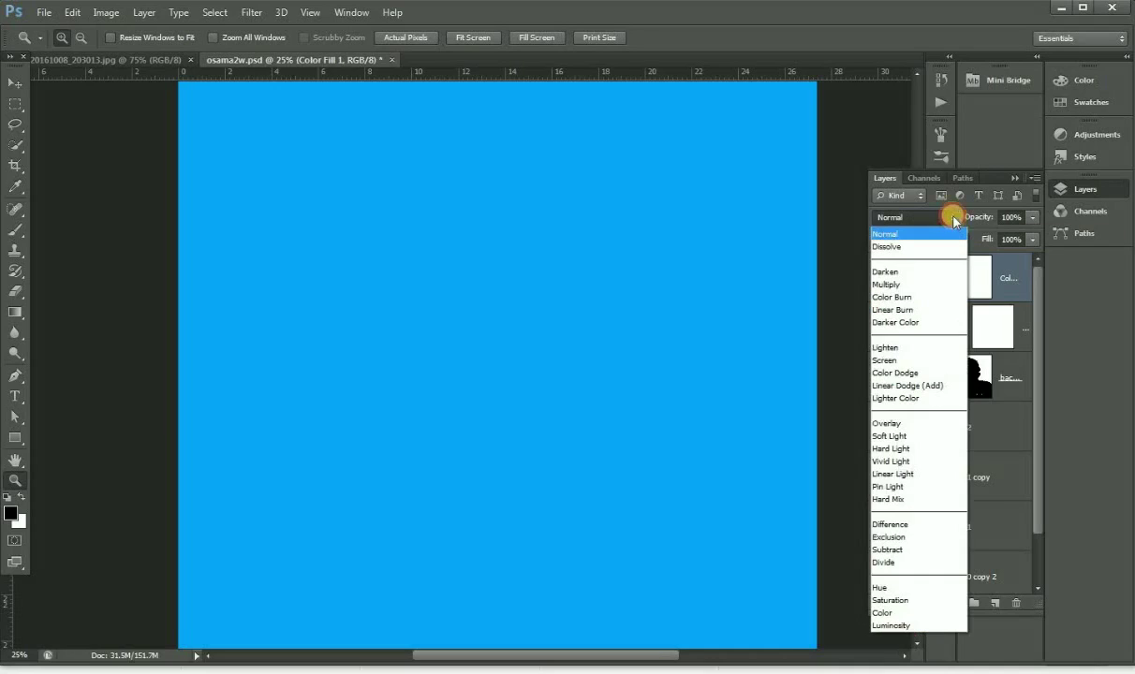
left_click(895, 550)
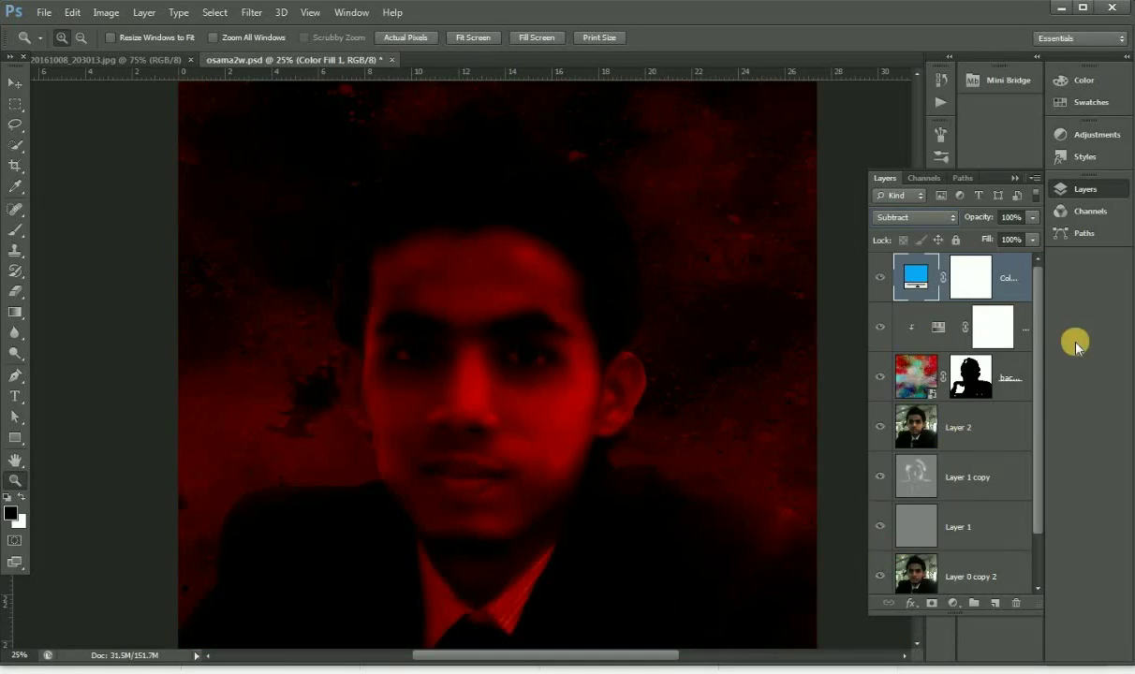
key("ctrl+j")
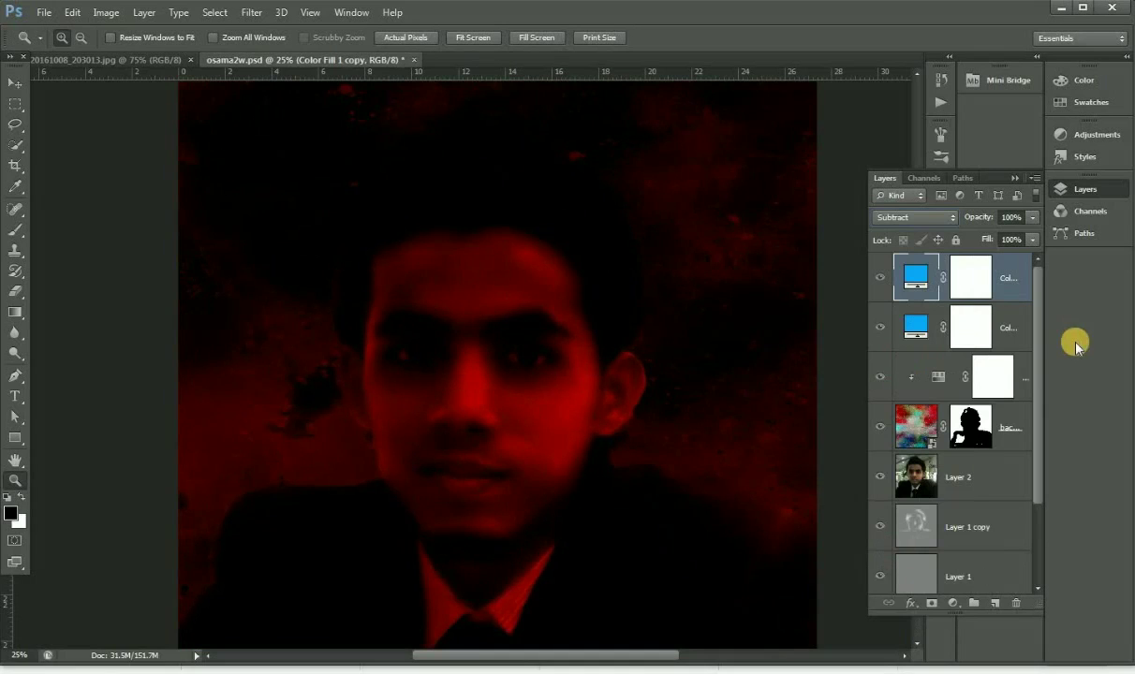
Set Color Fill 1 copy to Overlay, hide it, and select Color Fill 1.
left_click(944, 221)
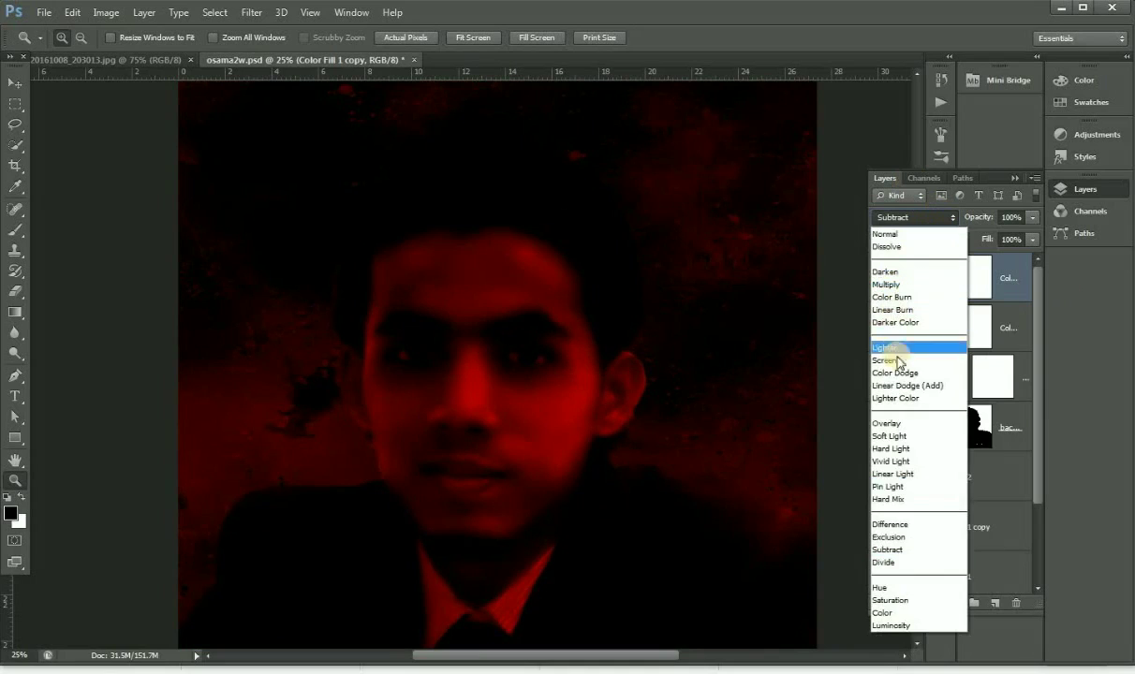
left_click(898, 423)
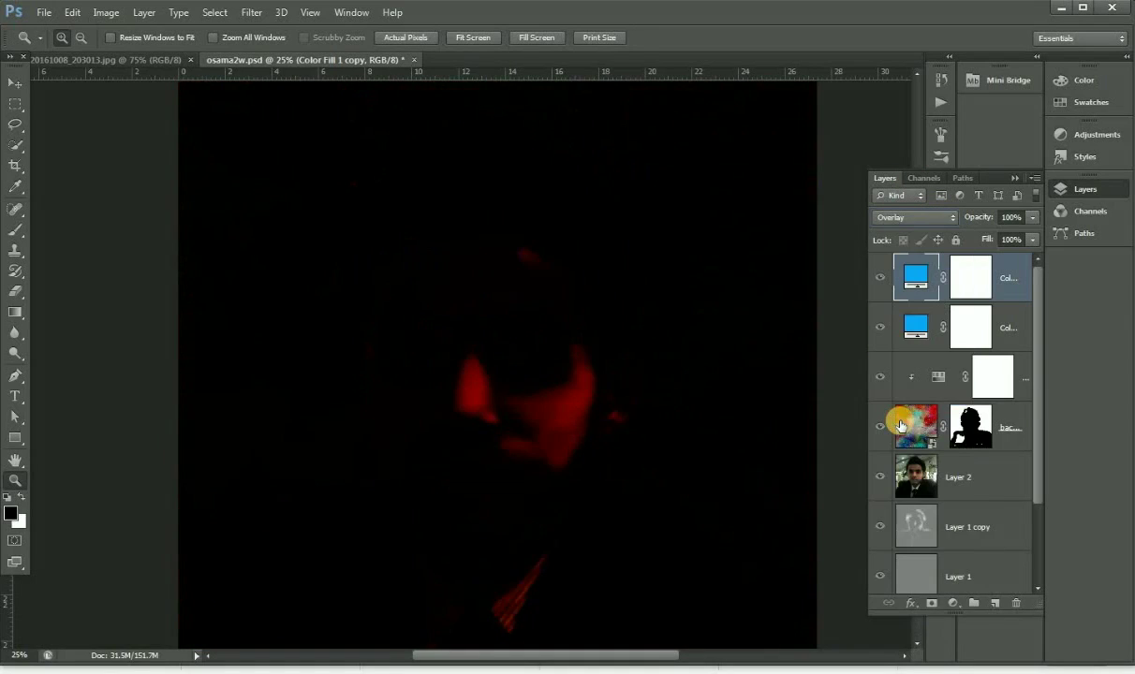
left_click(880, 276)
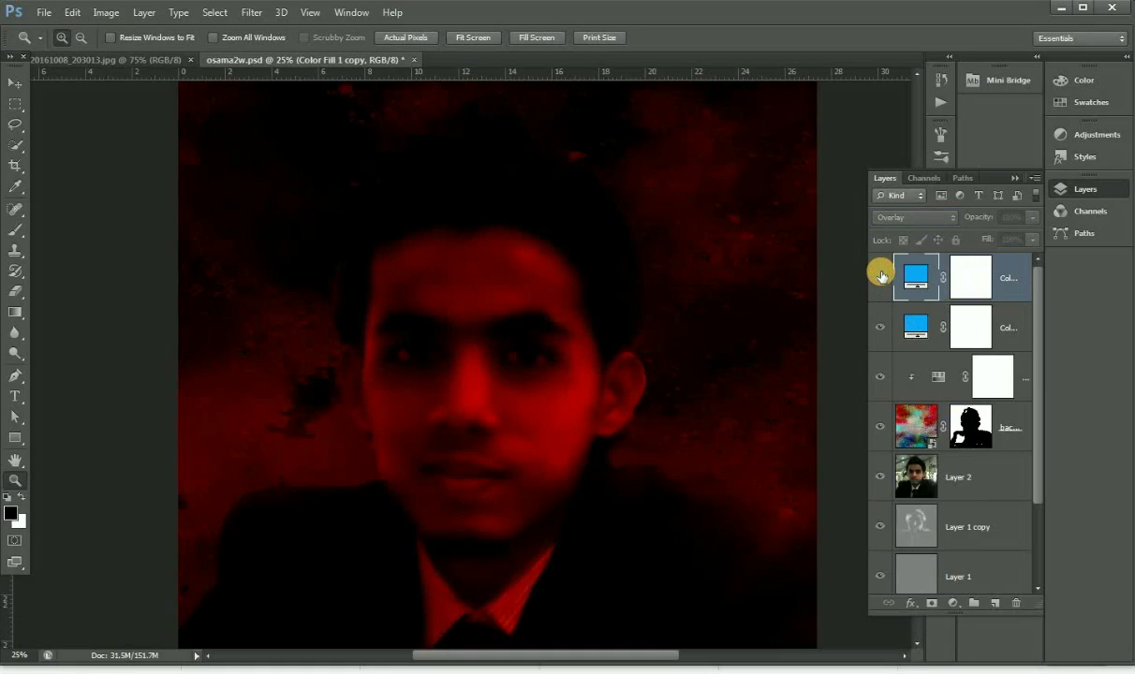
left_click(918, 327)
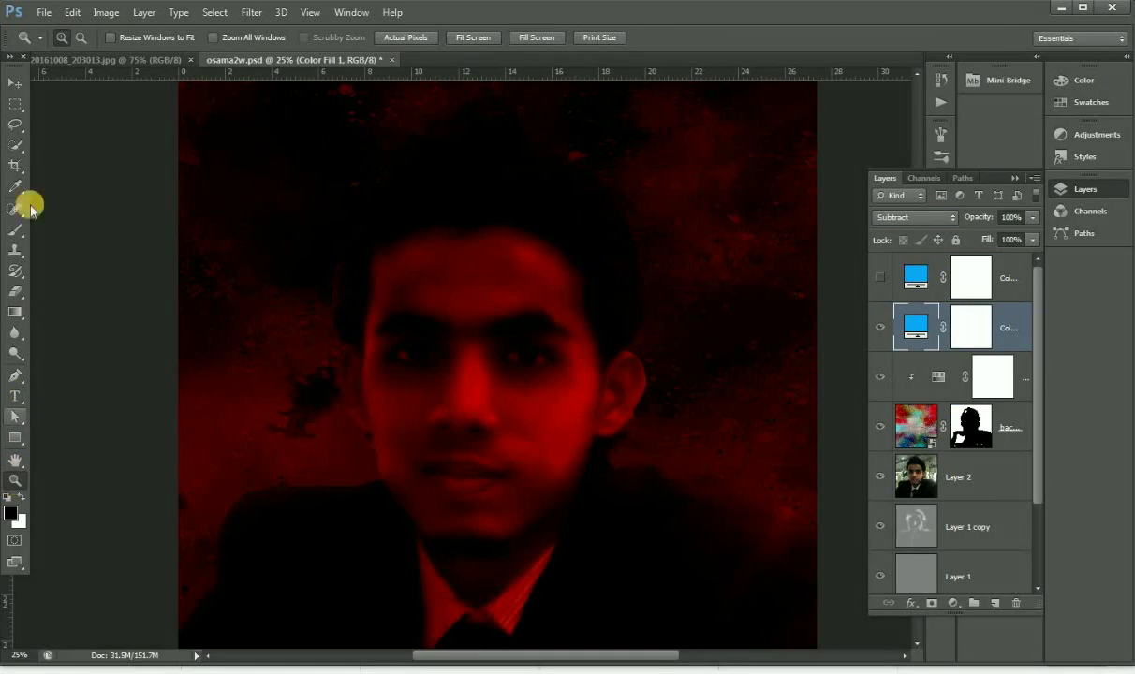
Draw a Gradient tool fill on the Color Fill 1 mask, from the ear leftward across the face.
left_click(12, 313)
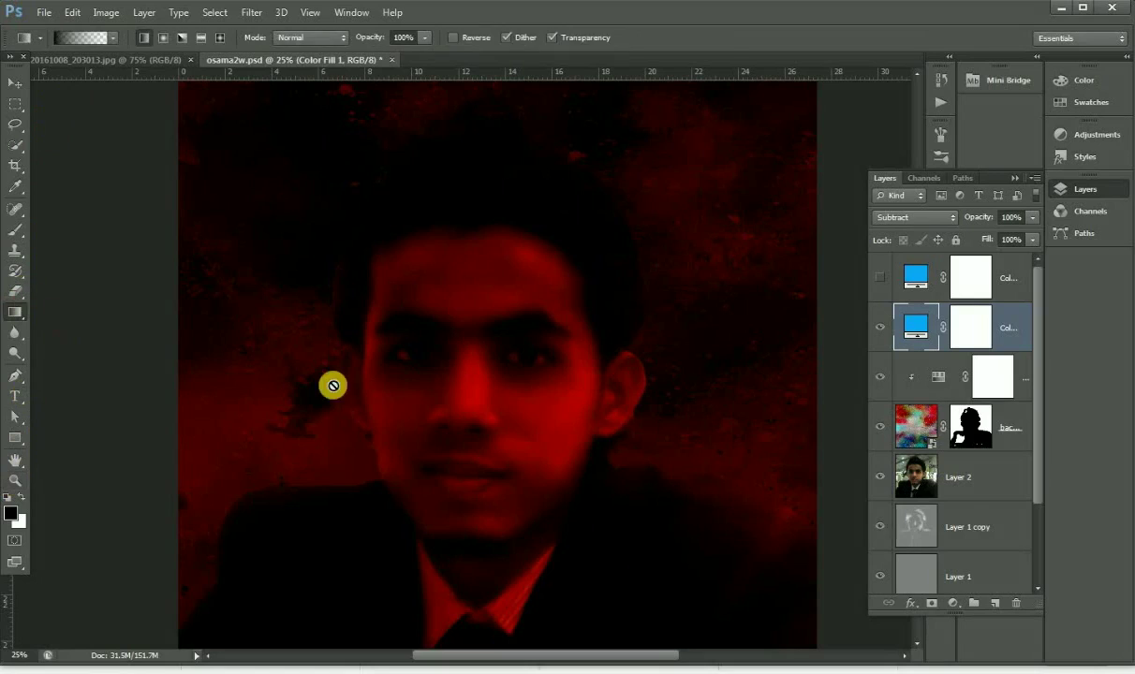
left_click(971, 324)
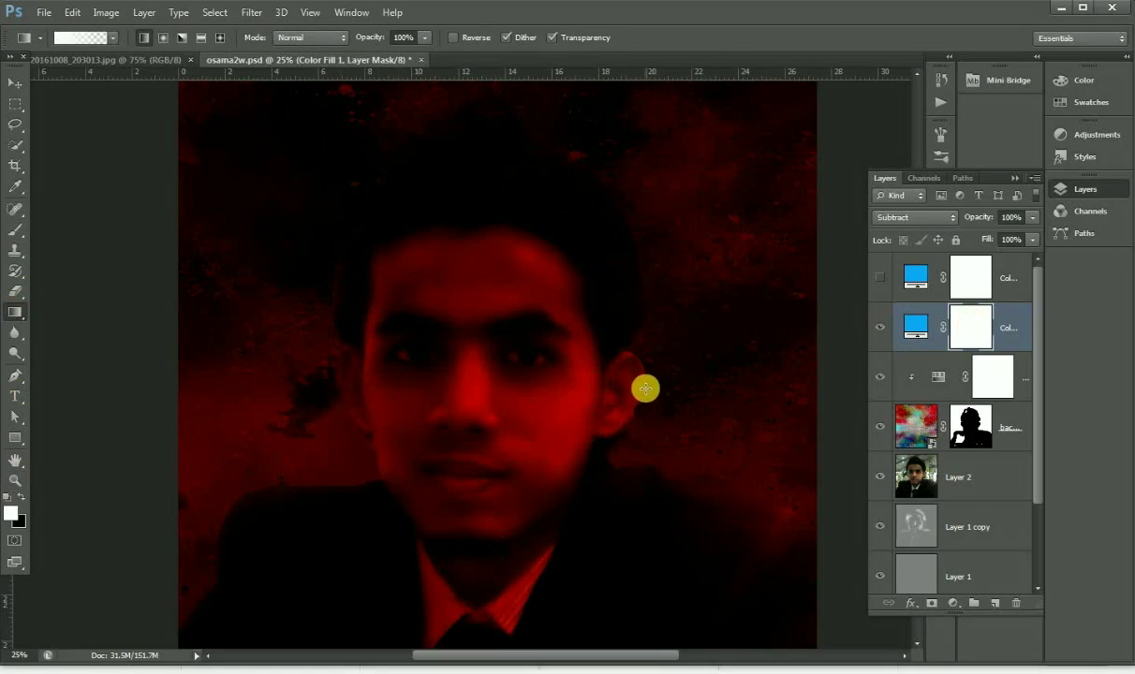
left_click_drag(646, 386, 343, 392)
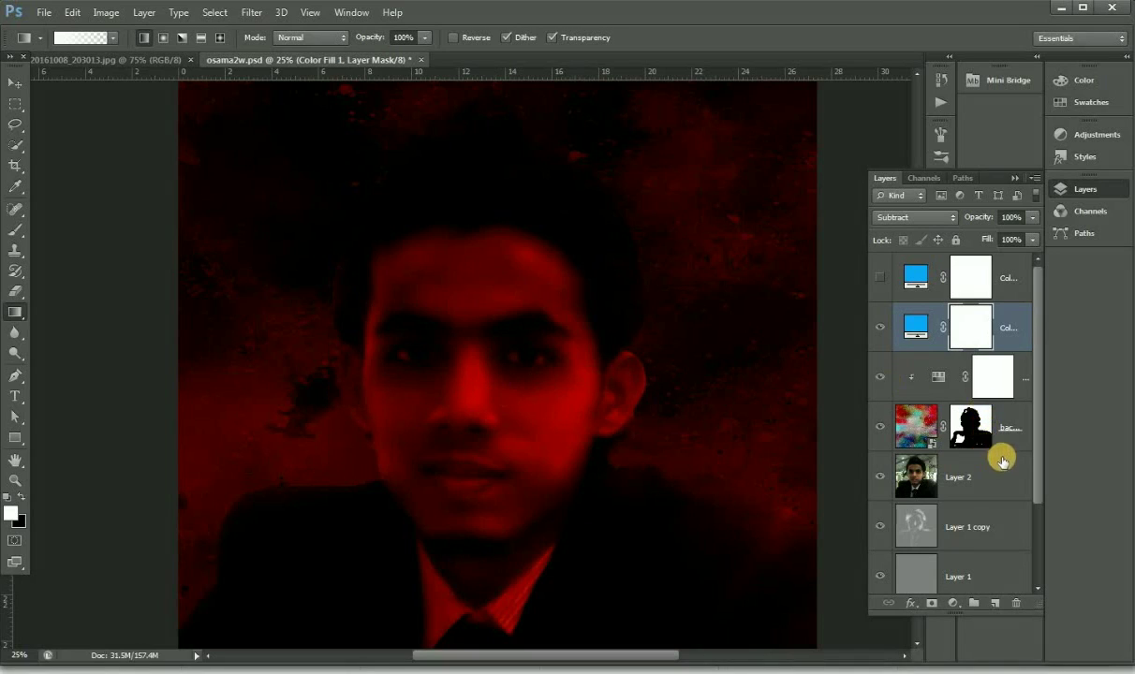
Redraw the mask gradient with black foreground so green shows on the right.
left_click(881, 279)
left_click(916, 328)
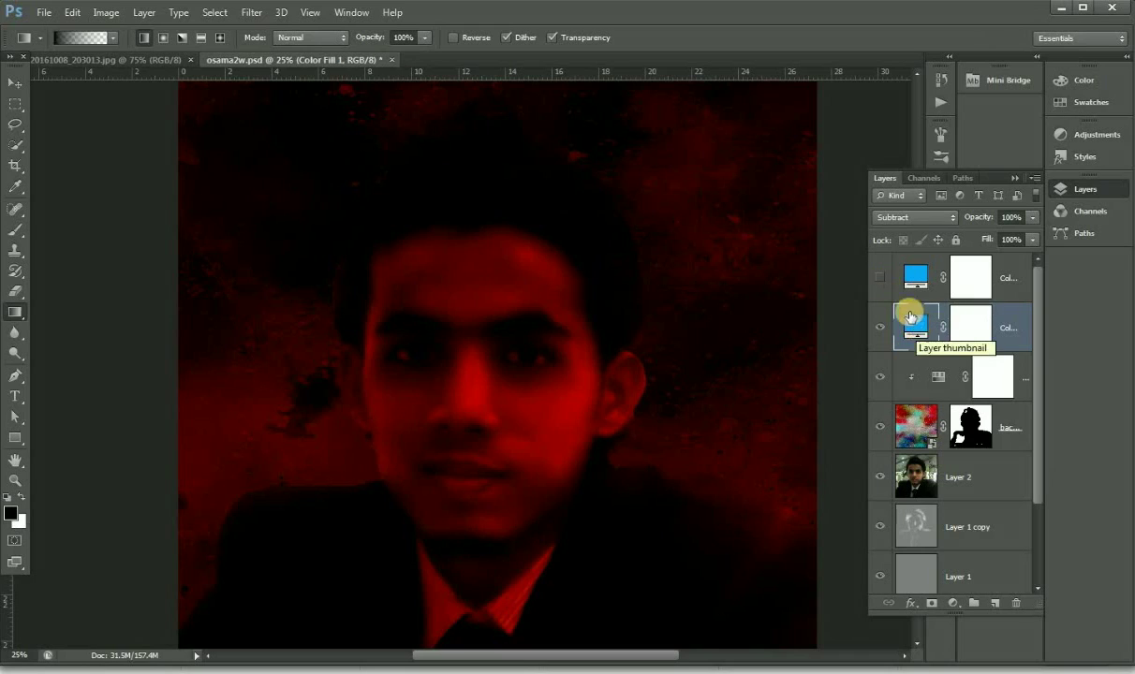
left_click(973, 331)
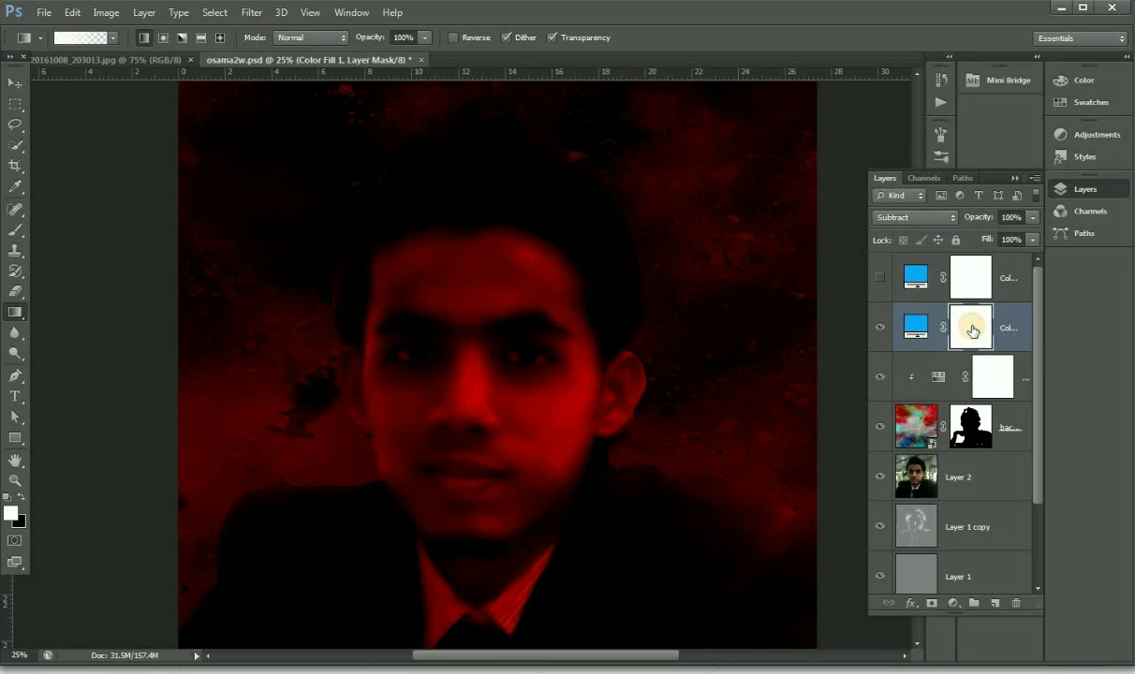
left_click(21, 495)
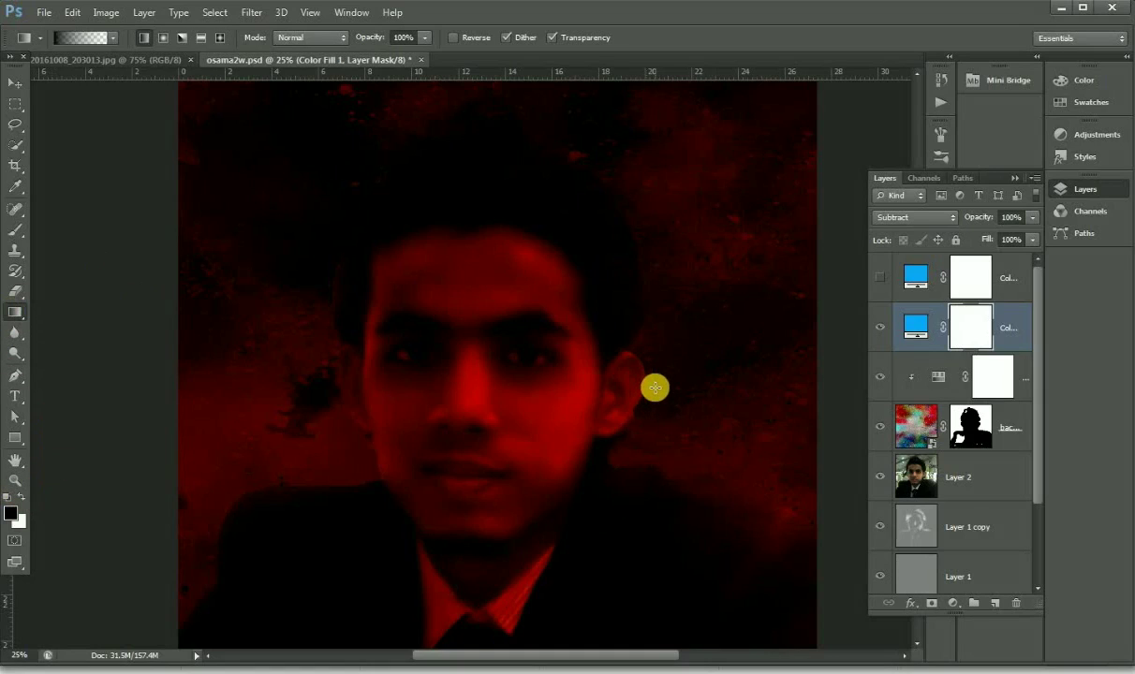
left_click_drag(645, 385, 339, 393)
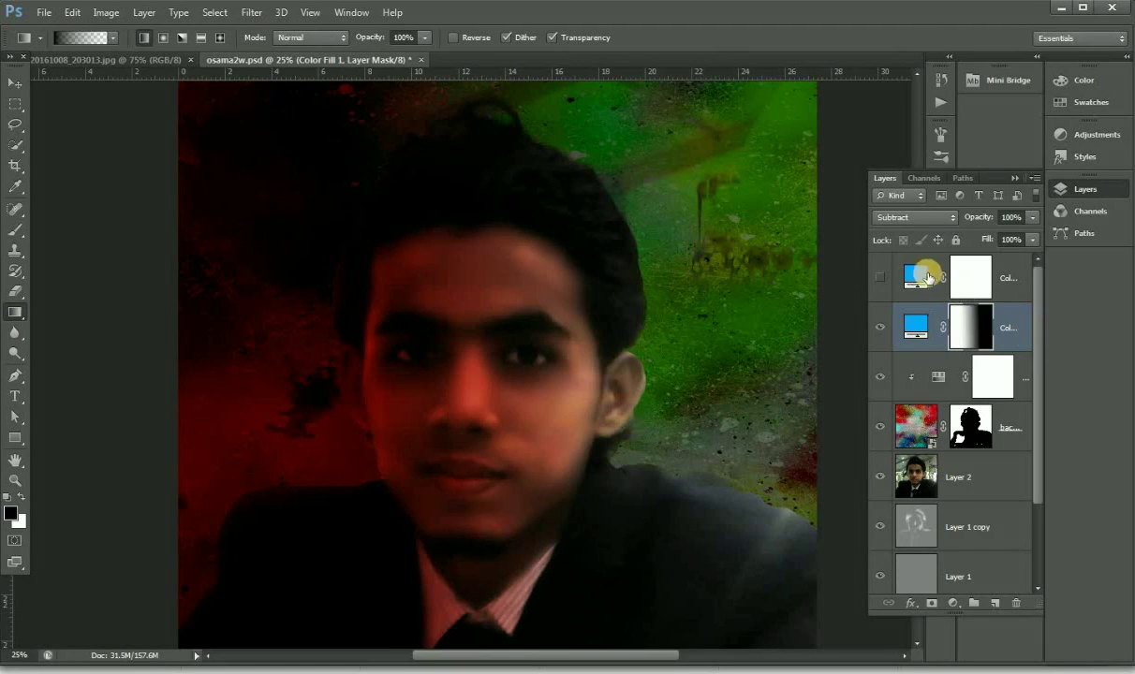
Show the top fill and gradient its mask left-to-right so red returns on the left.
left_click(887, 278)
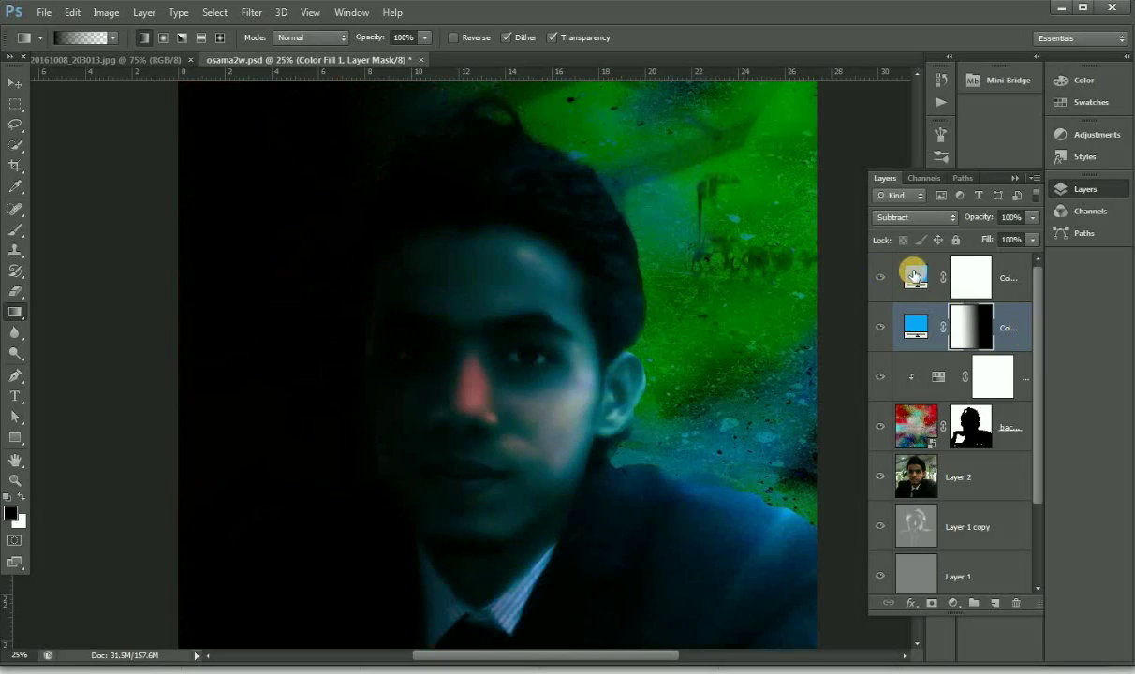
left_click(921, 277)
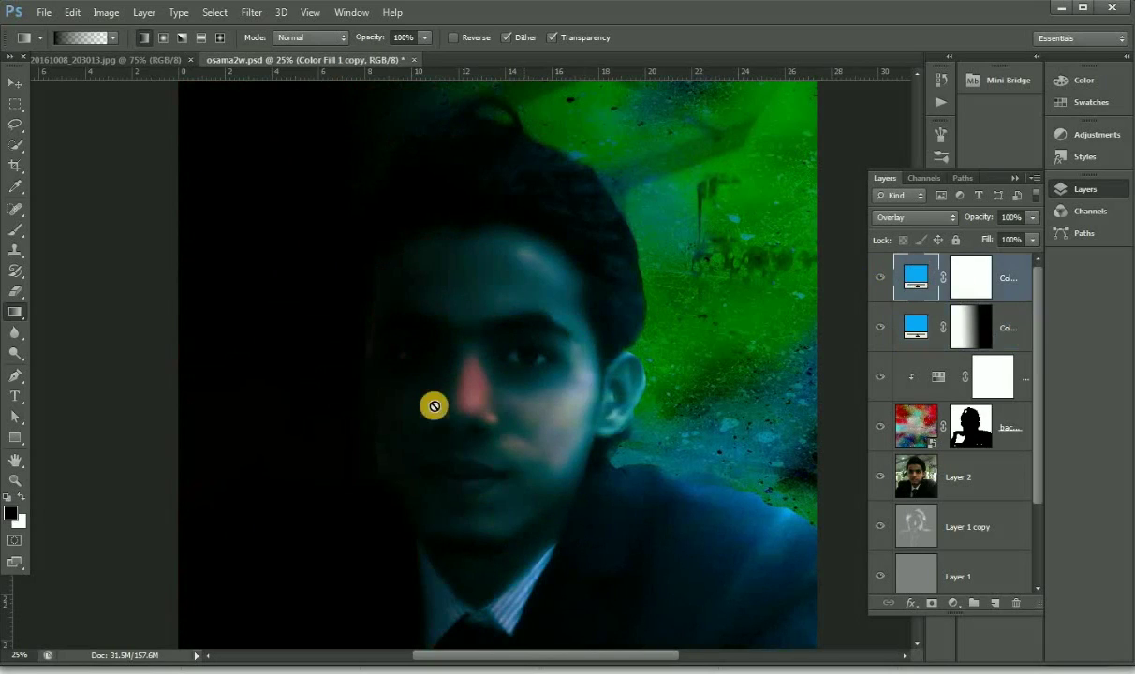
left_click(970, 274)
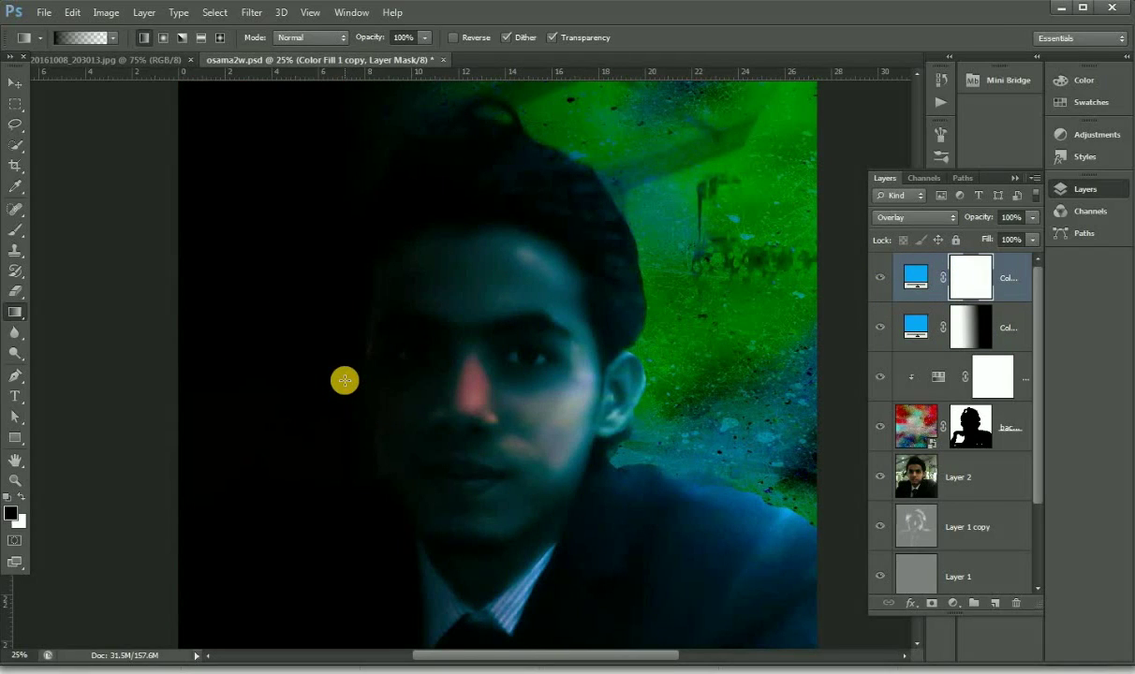
left_click_drag(341, 375, 639, 394)
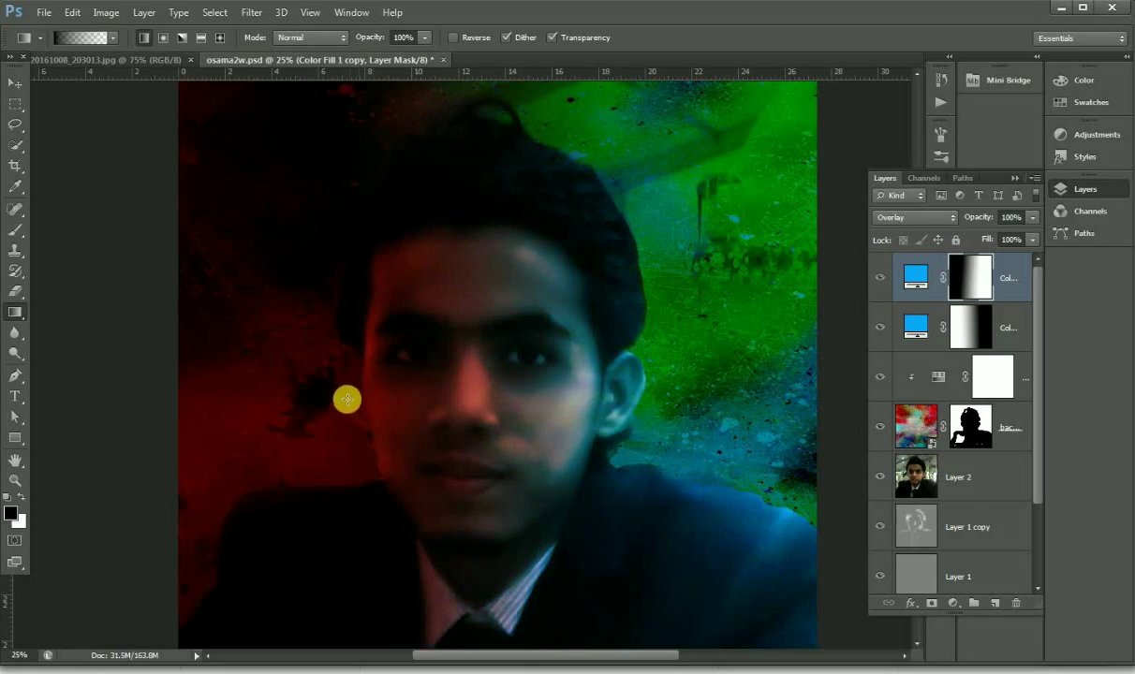
left_click_drag(342, 397, 639, 397)
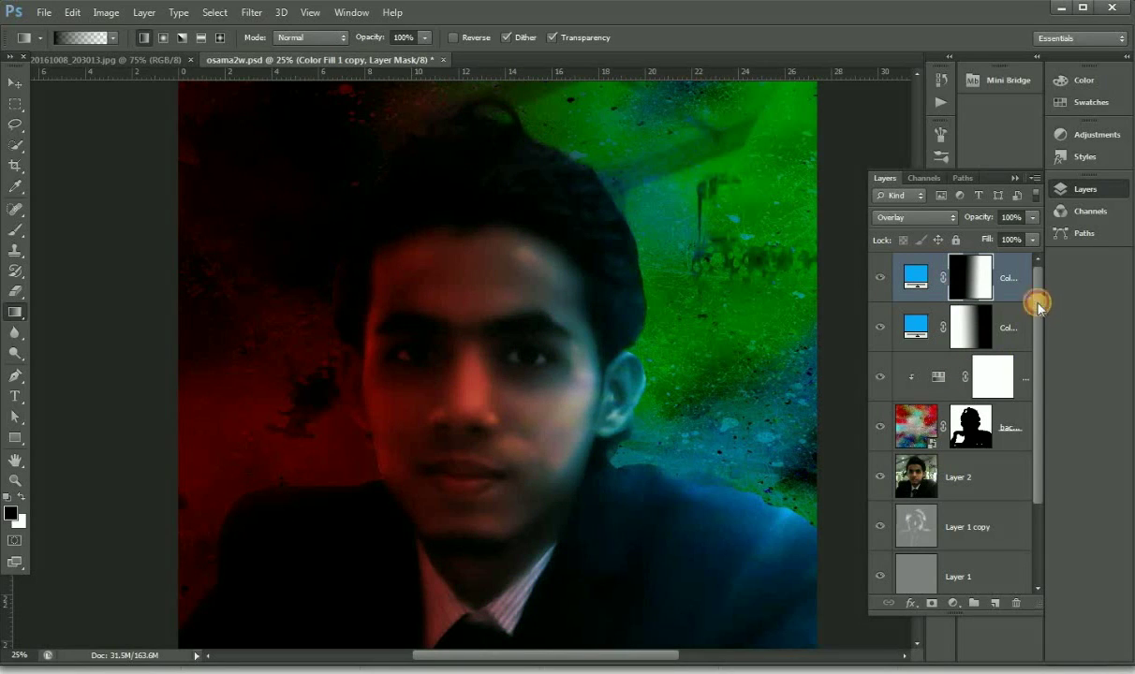
Duplicate the top fill, set the copy to Multiply, and zoom out to the whole portrait.
key("ctrl+j")
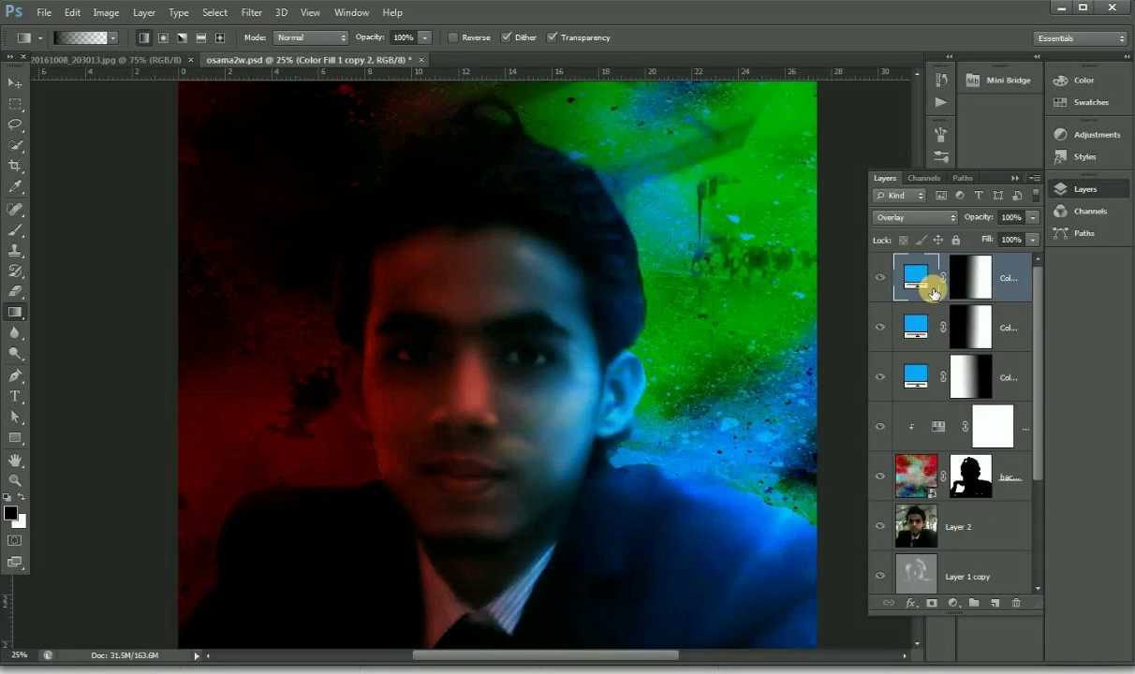
left_click(908, 218)
left_click(896, 284)
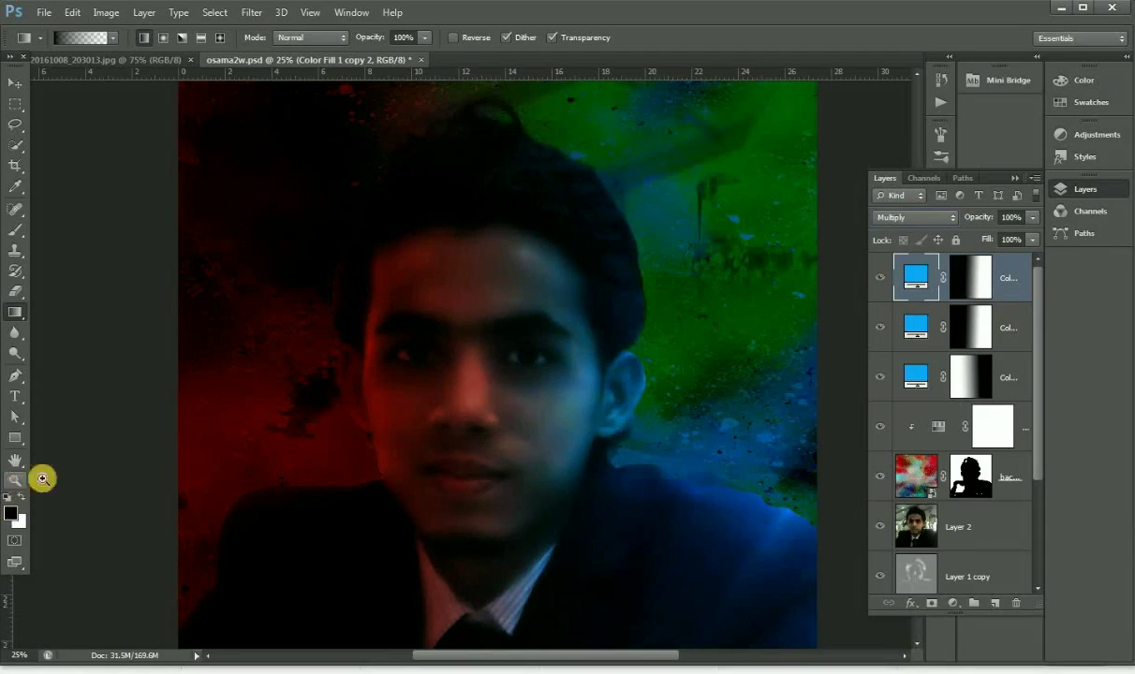
left_click(15, 479)
left_click(603, 340, "alt")
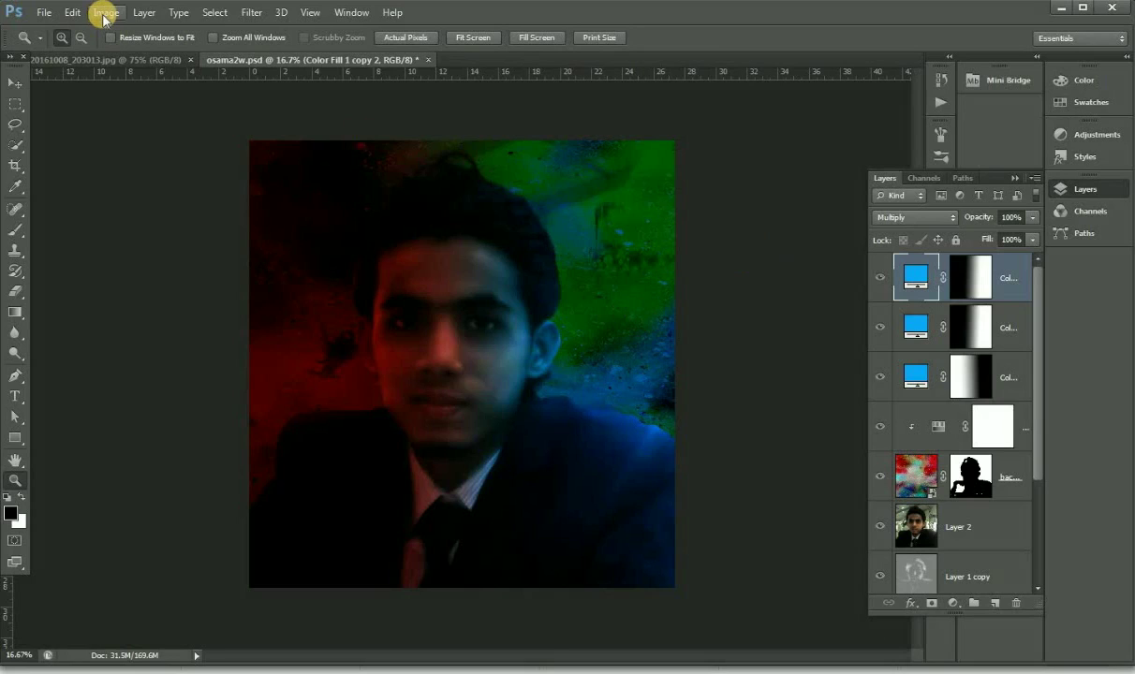
Open the Image menu for the colour-tinted portrait.
left_click(103, 15)
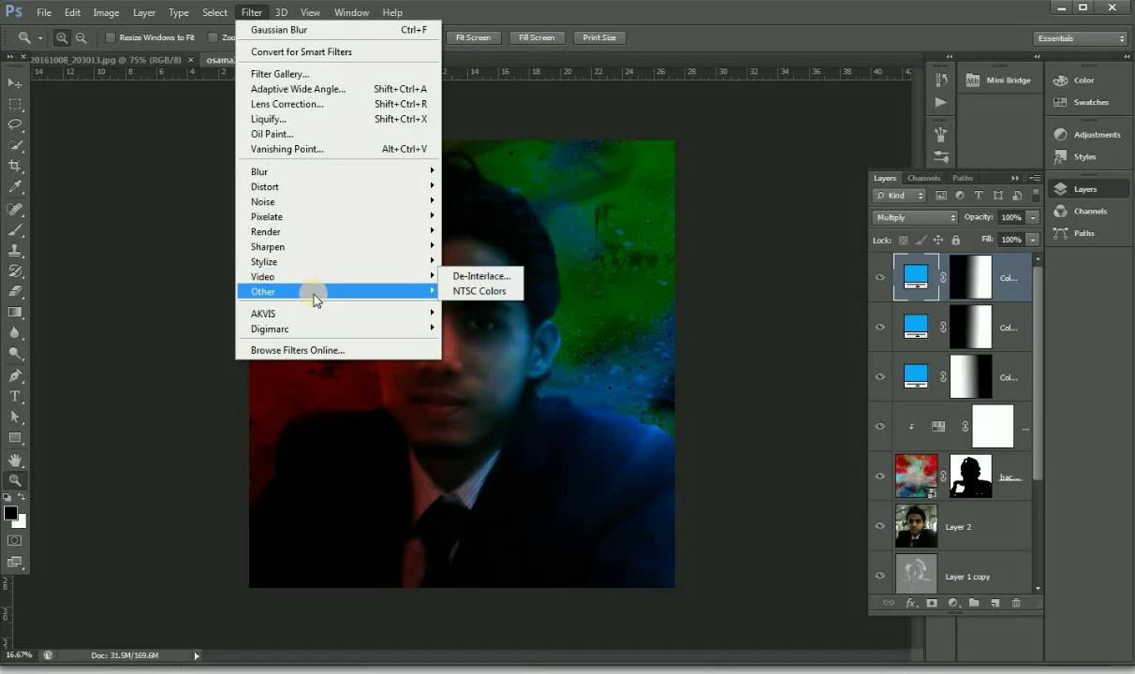
mouse_move(281, 171)
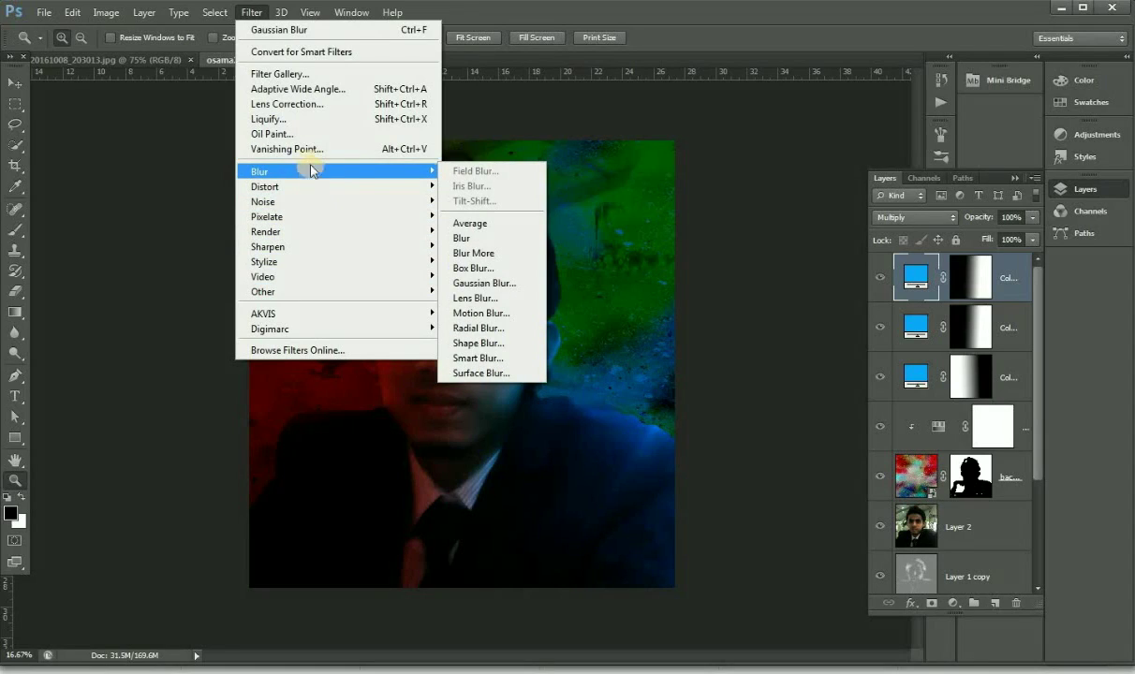
left_click(298, 134)
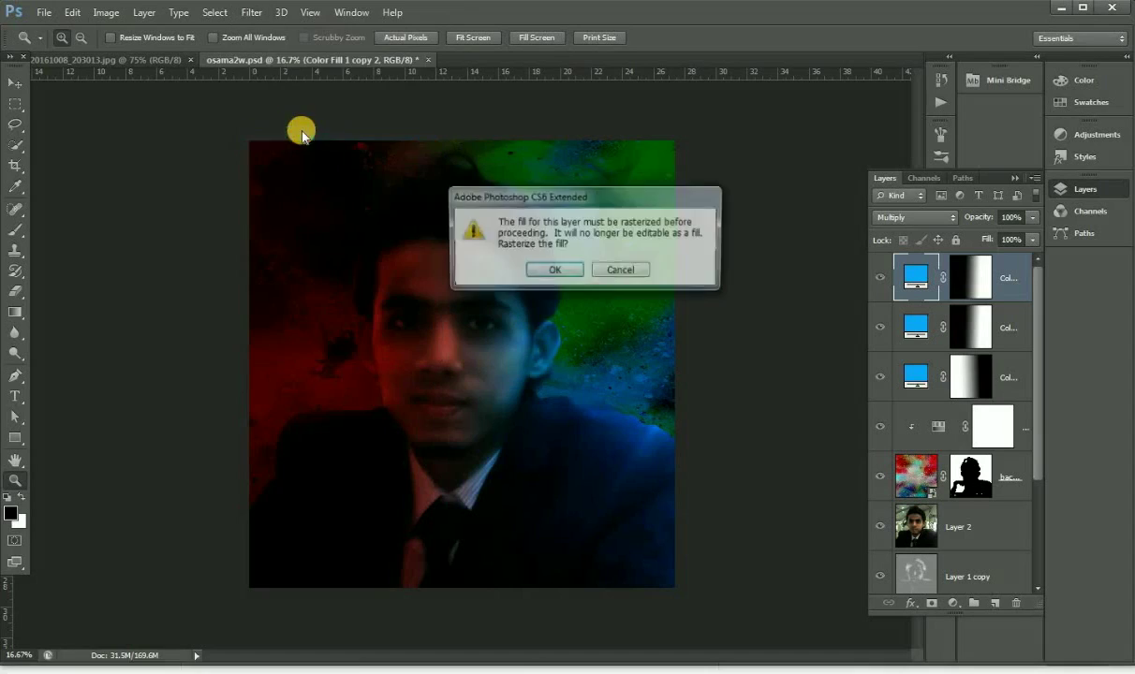
left_click(554, 270)
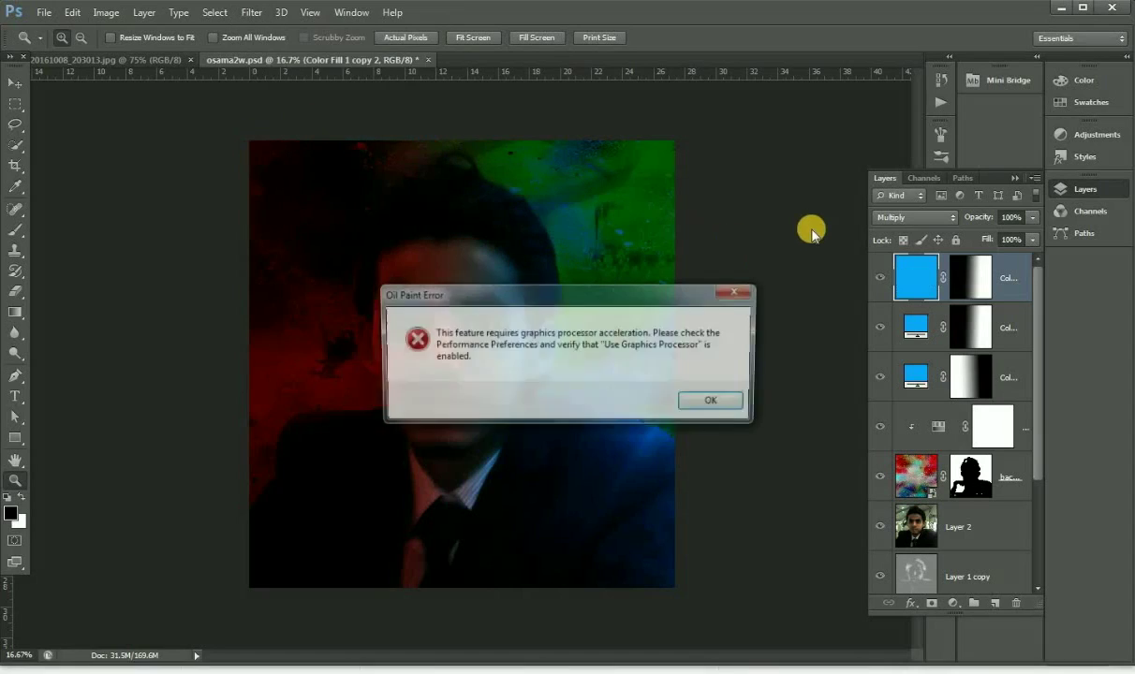
left_click(721, 400)
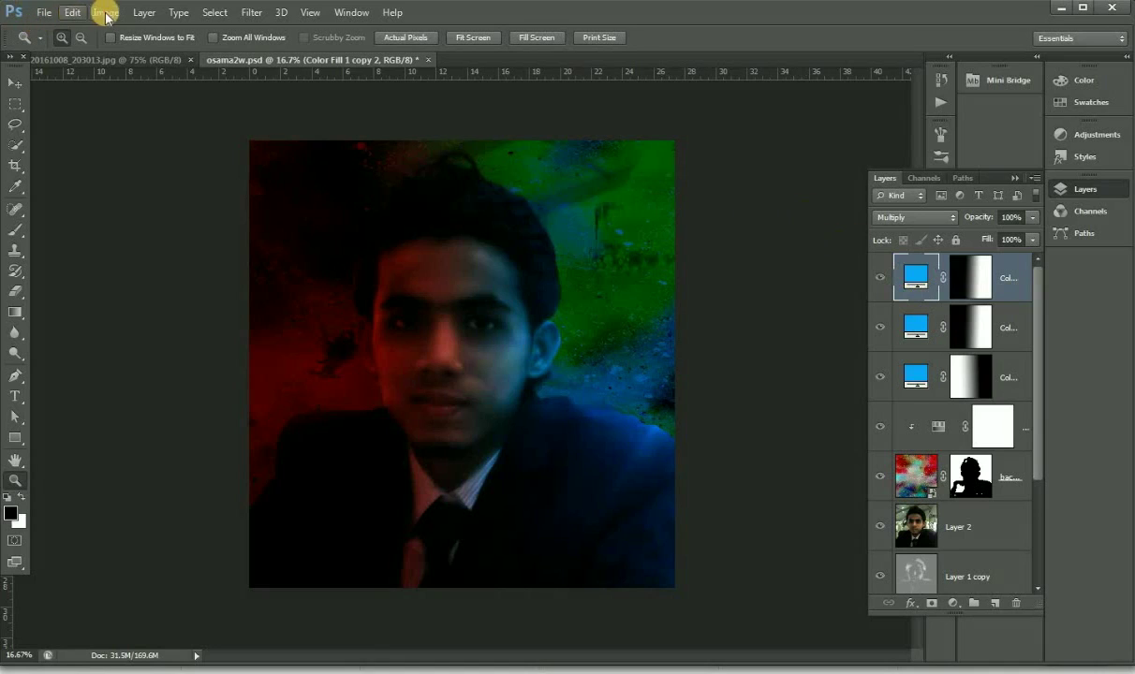
left_click(107, 12)
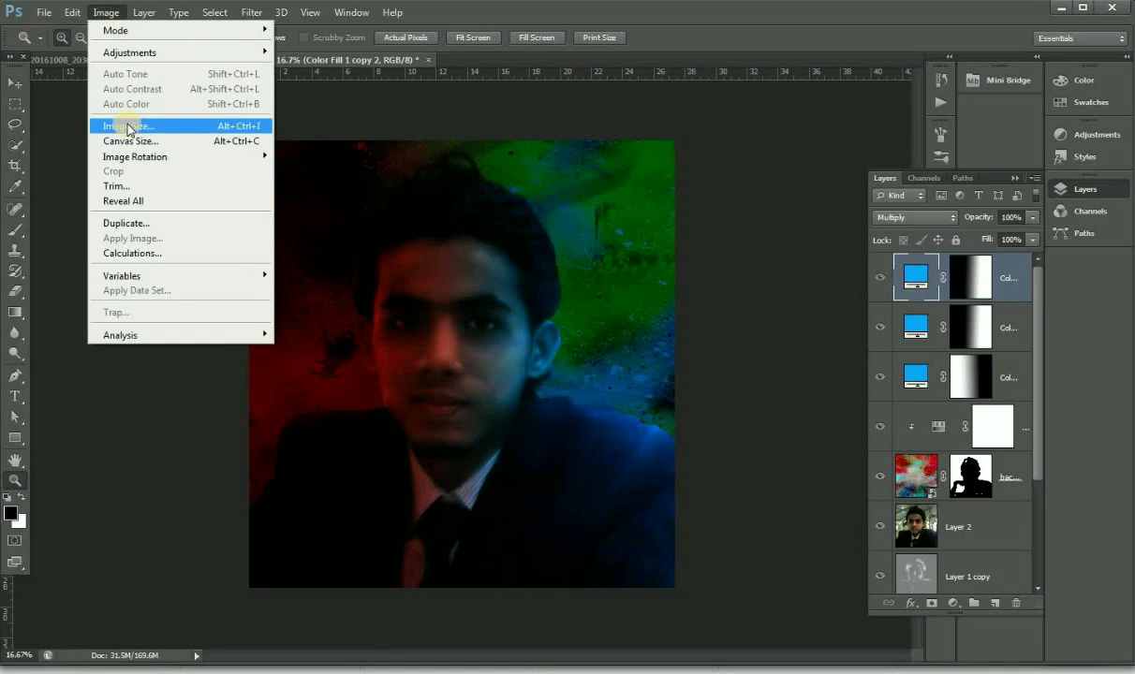
mouse_move(131, 52)
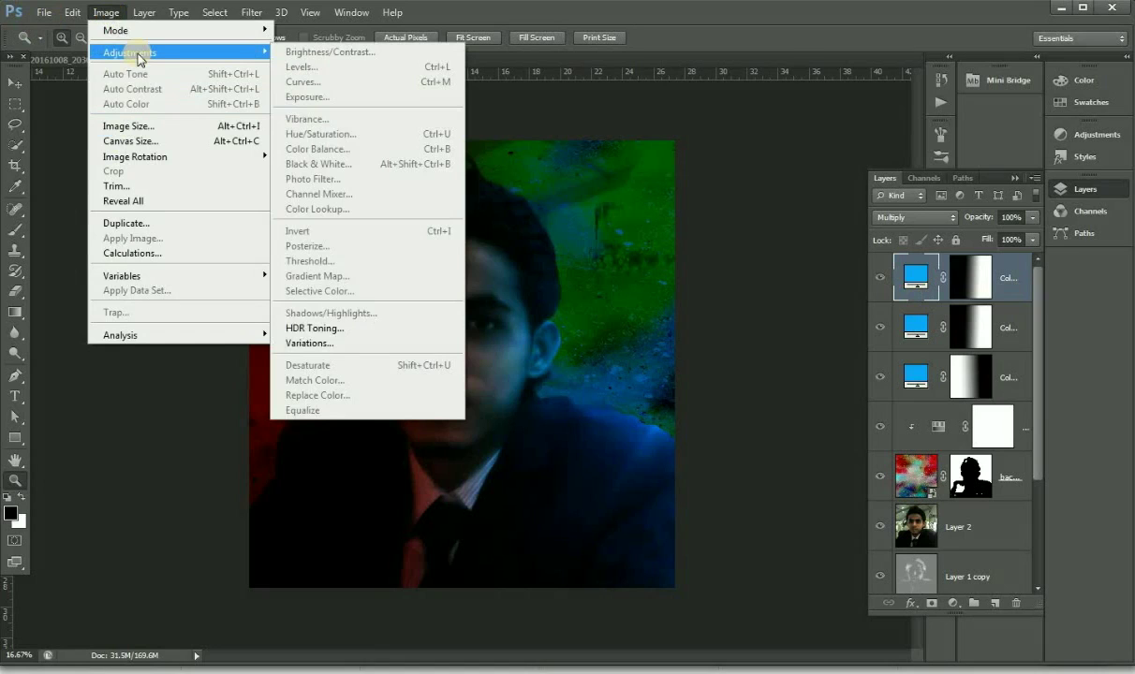
left_click(68, 15)
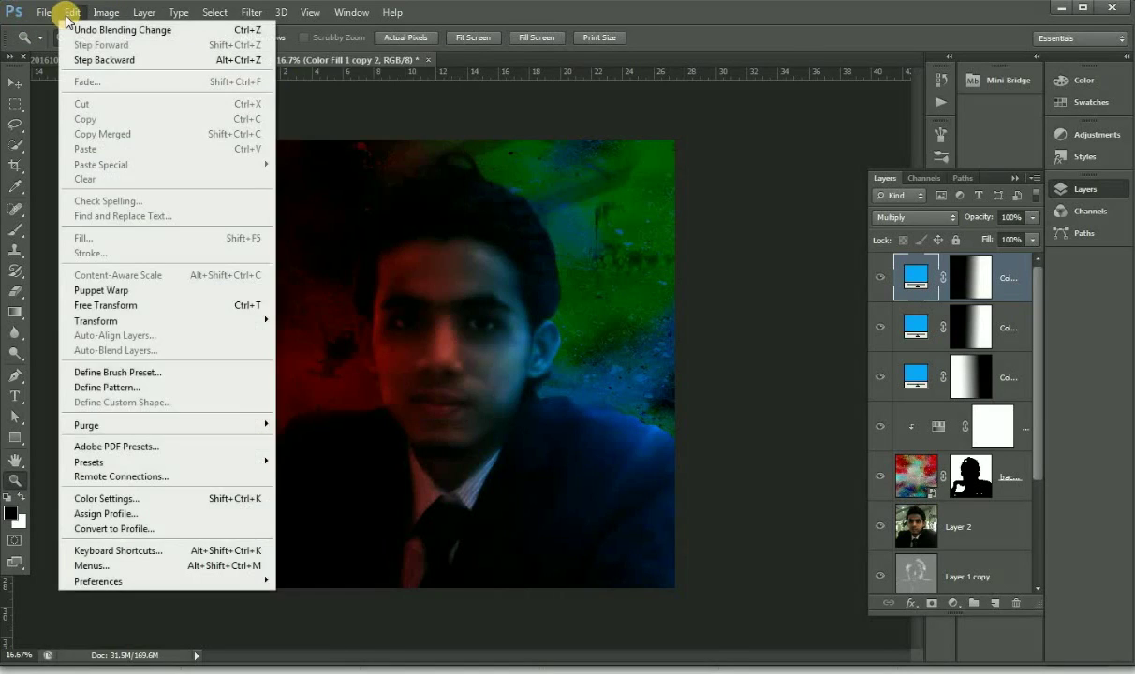
left_click(614, 17)
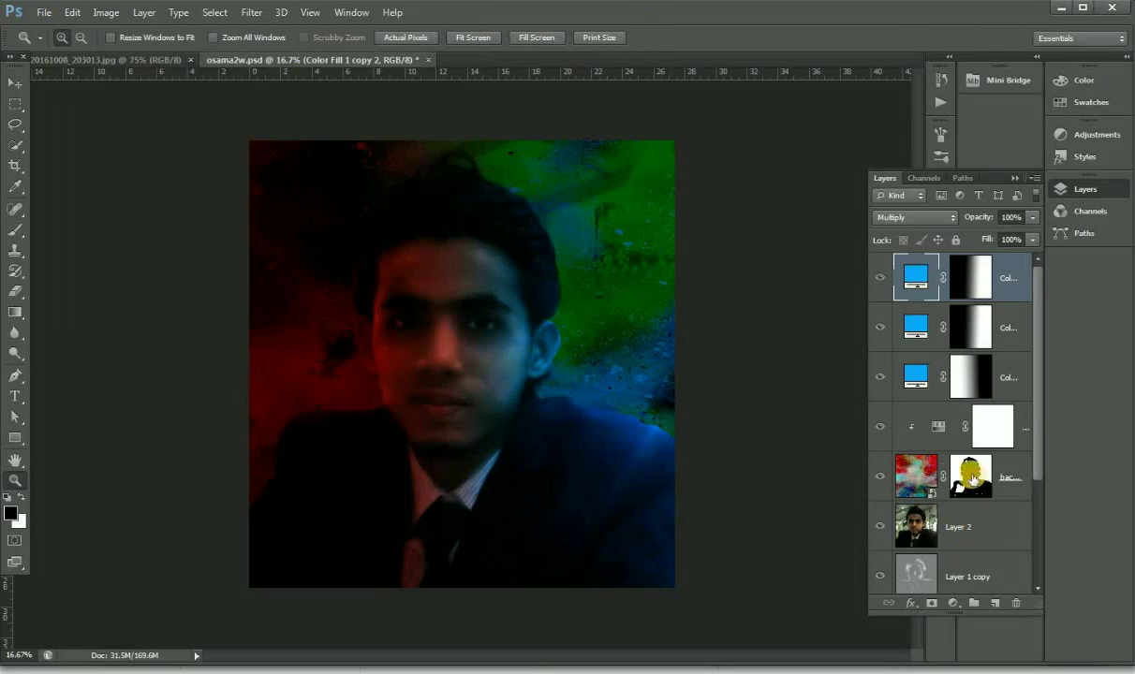
left_click(923, 484, "shift")
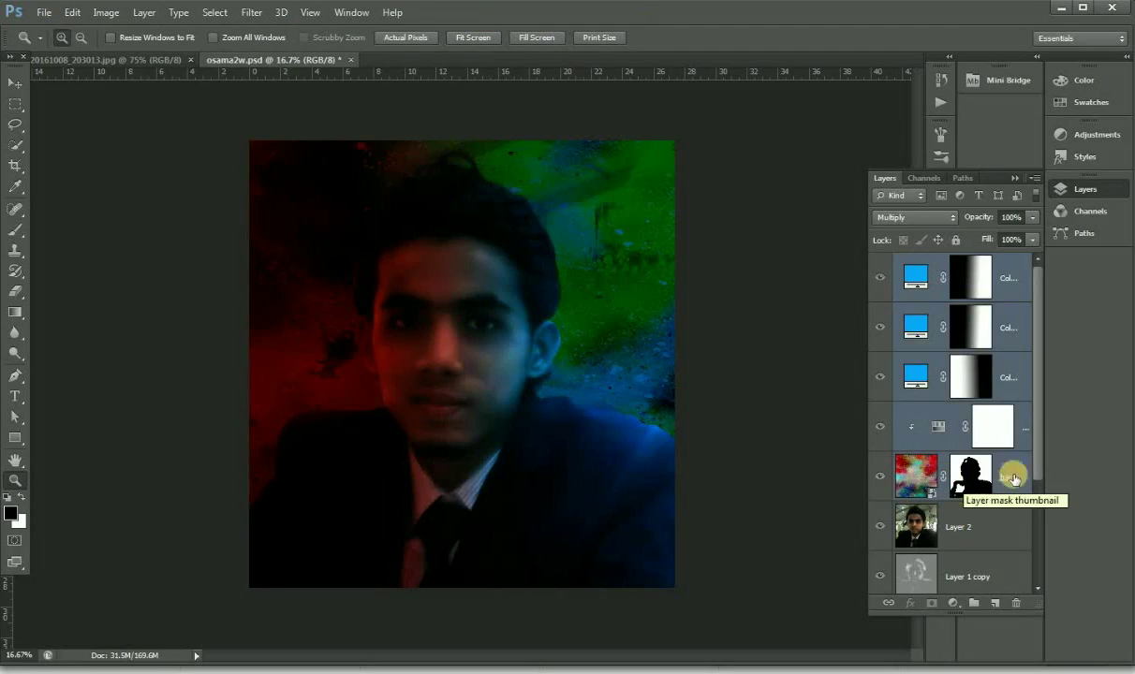
Select the fill, background and portrait layers down to Layer 1 and merge them into Color Fill 1 copy 2.
left_click_drag(1039, 438, 1036, 549)
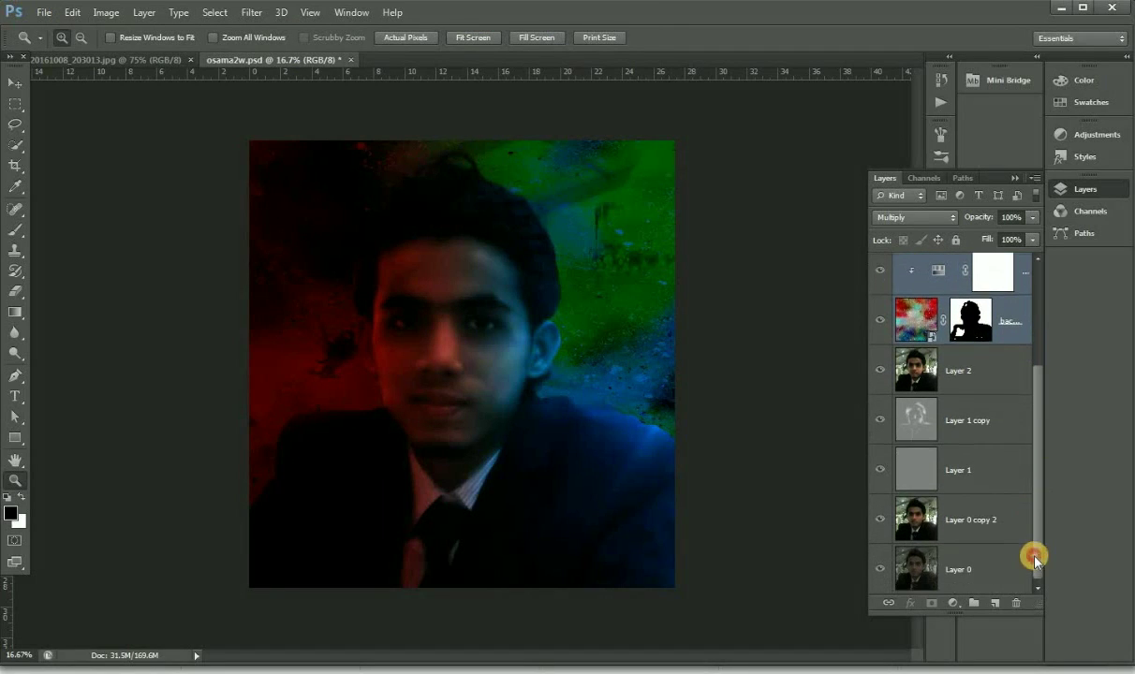
left_click(960, 471, "shift")
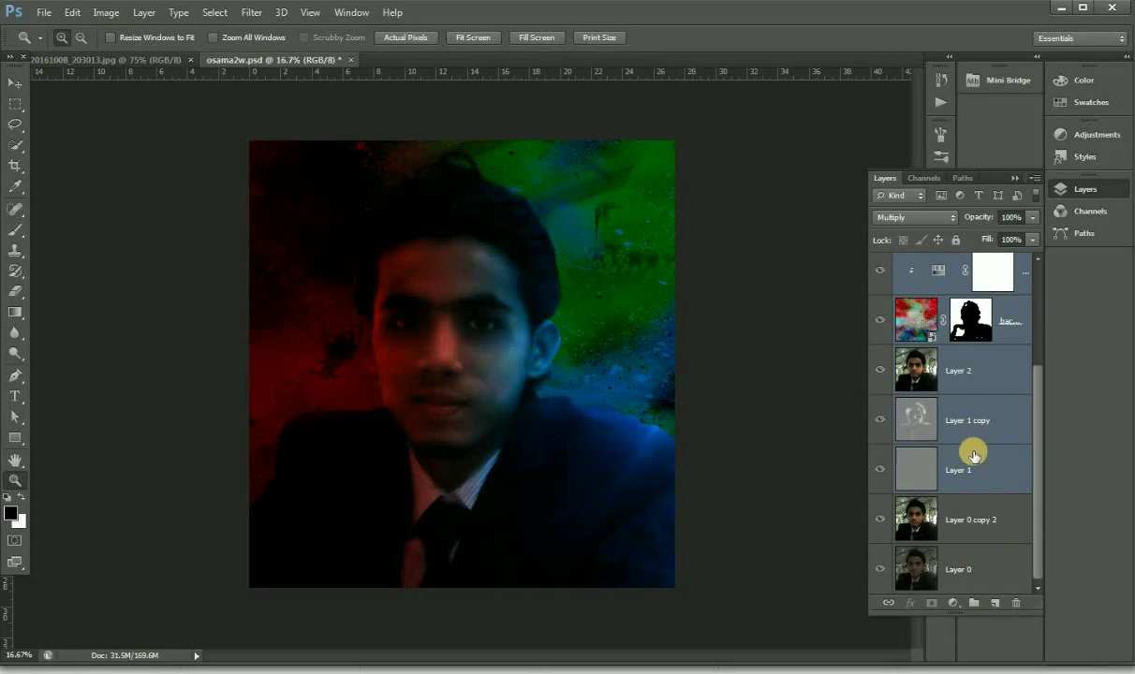
right_click(973, 452)
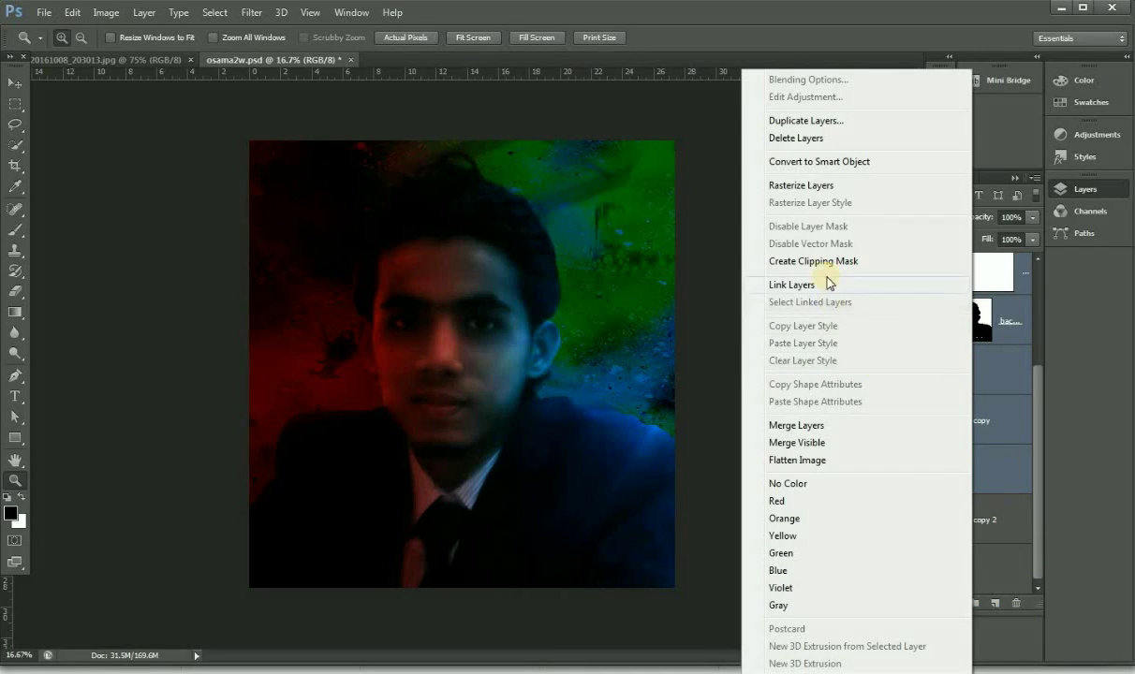
left_click(796, 426)
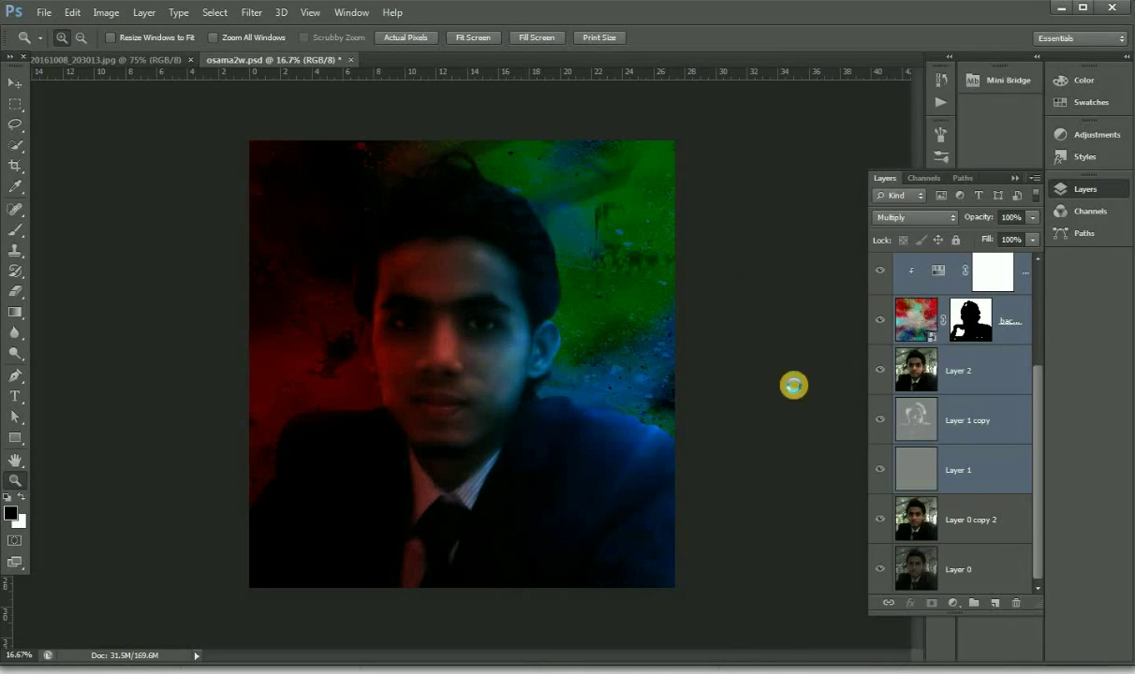
Apply Curves with the RGB point raised to Input 100, Output 131.
left_click(106, 13)
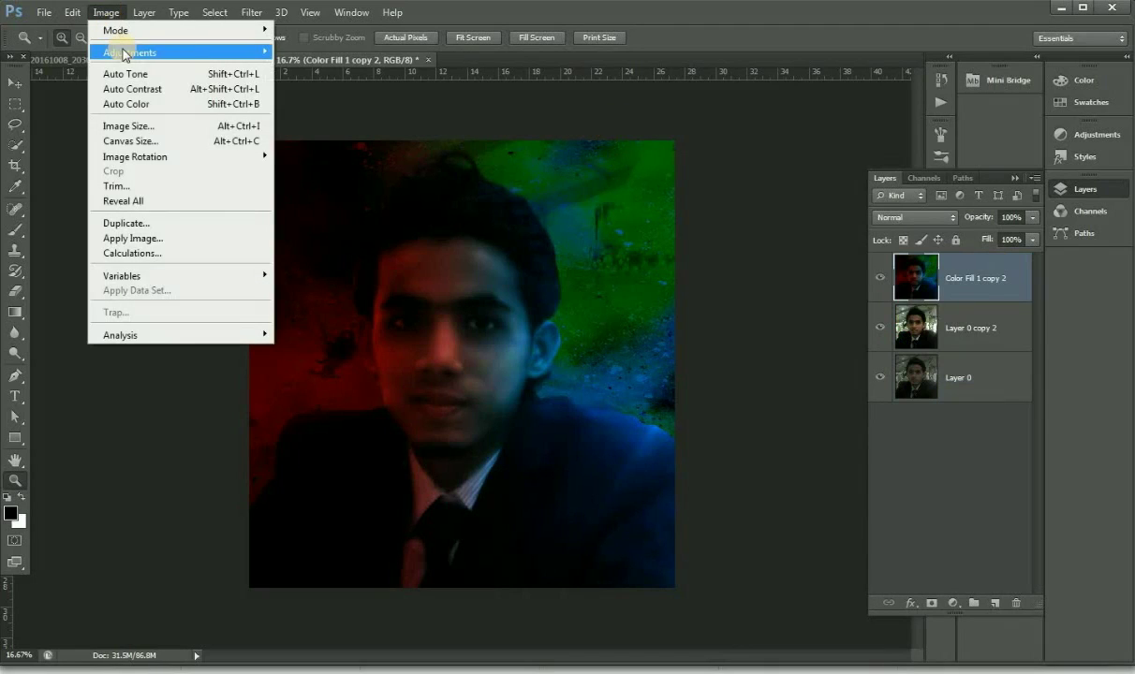
mouse_move(130, 53)
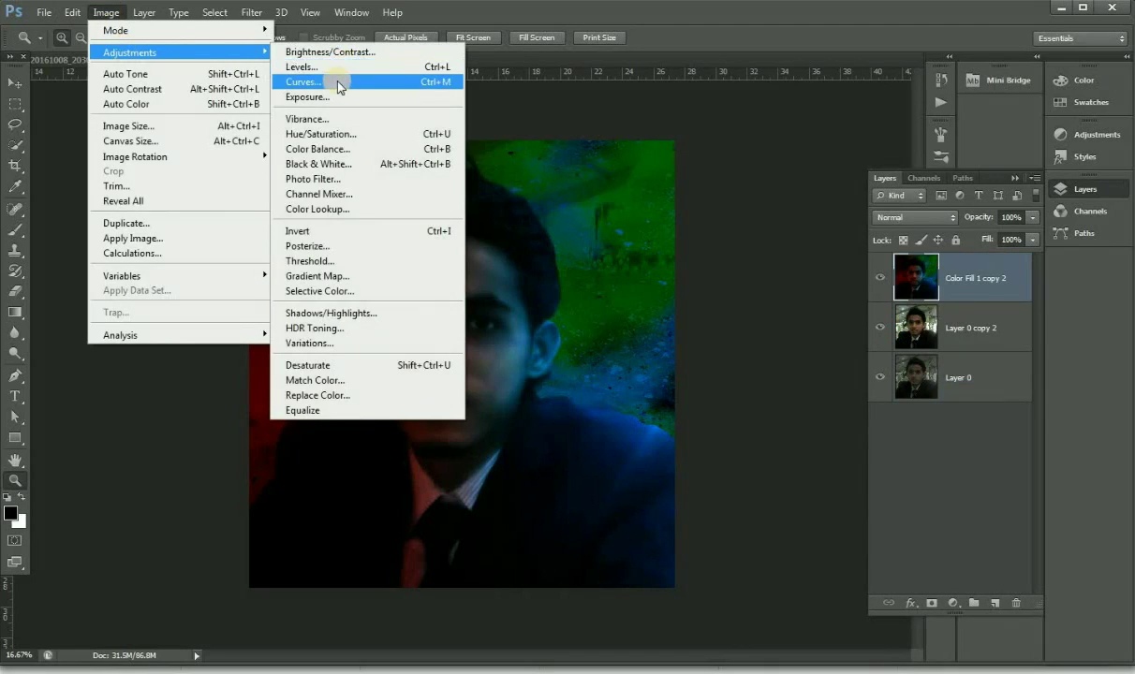
left_click(330, 82)
left_click_drag(937, 299, 908, 299)
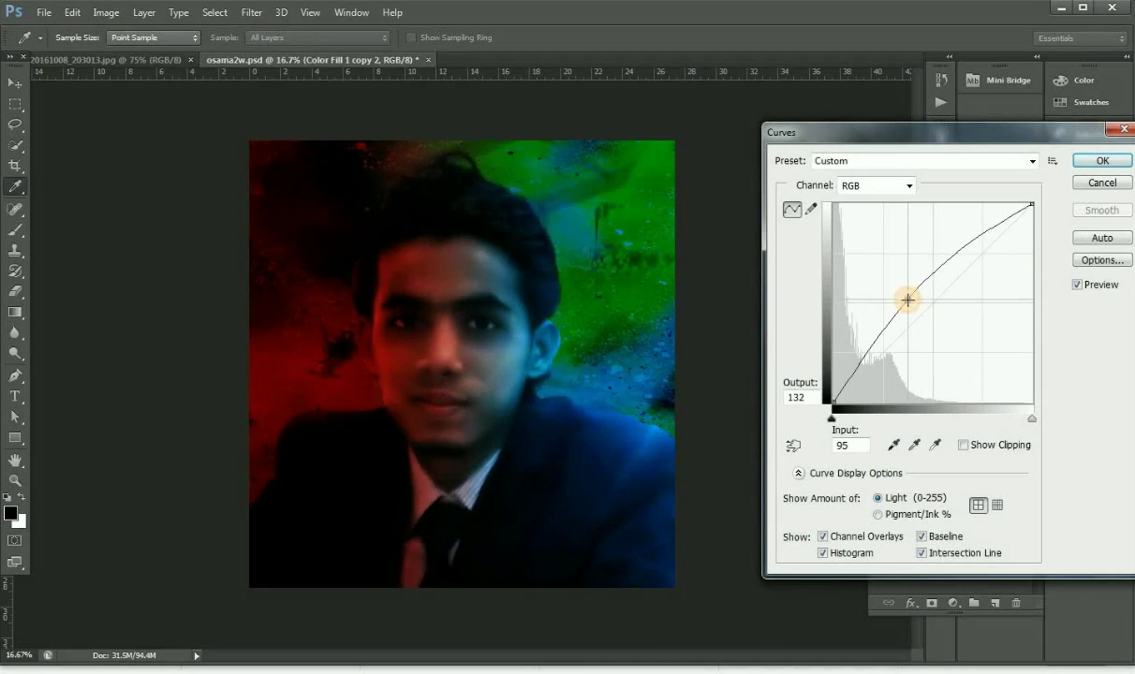
left_click_drag(907, 299, 911, 299)
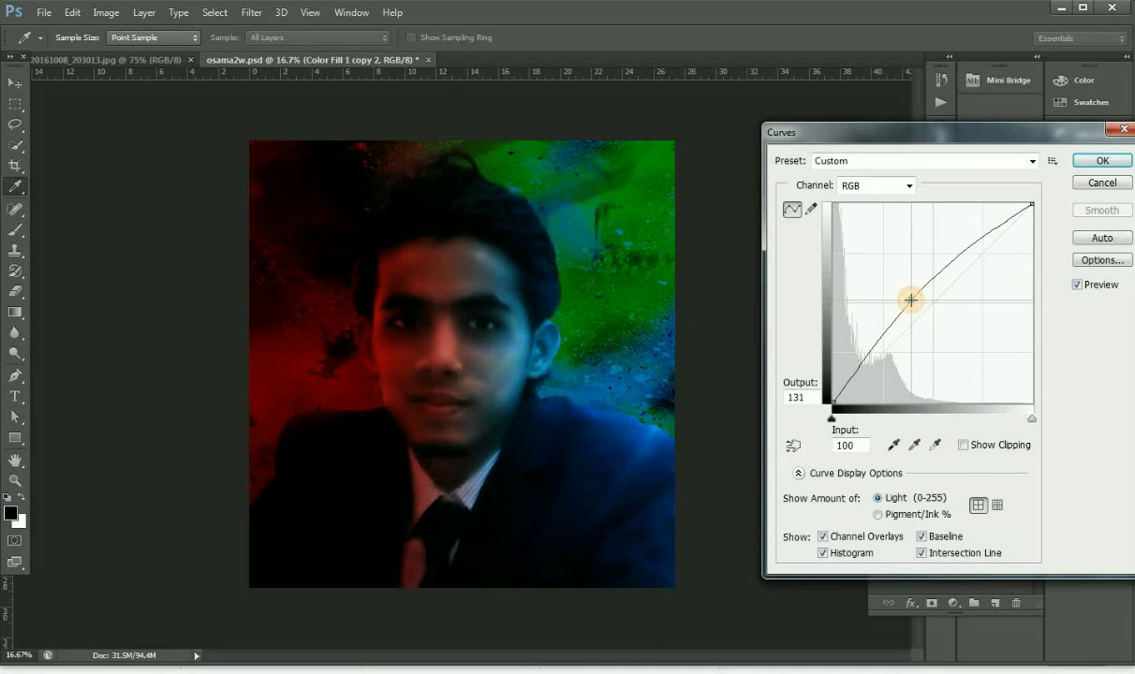
left_click(1103, 163)
key("z")
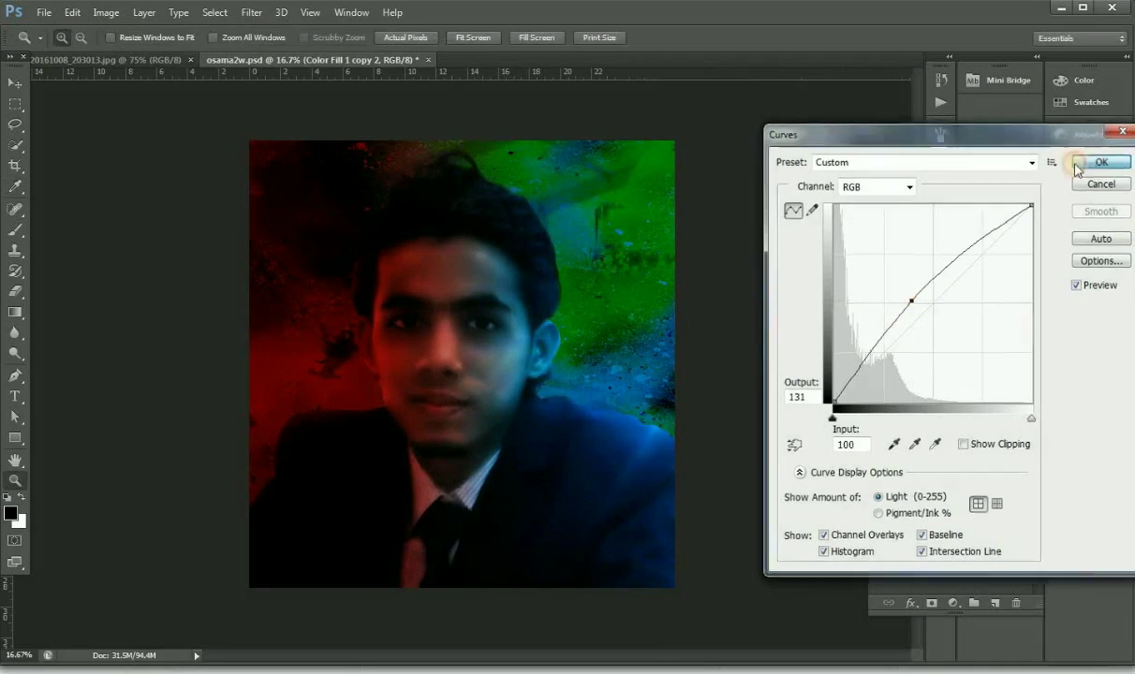